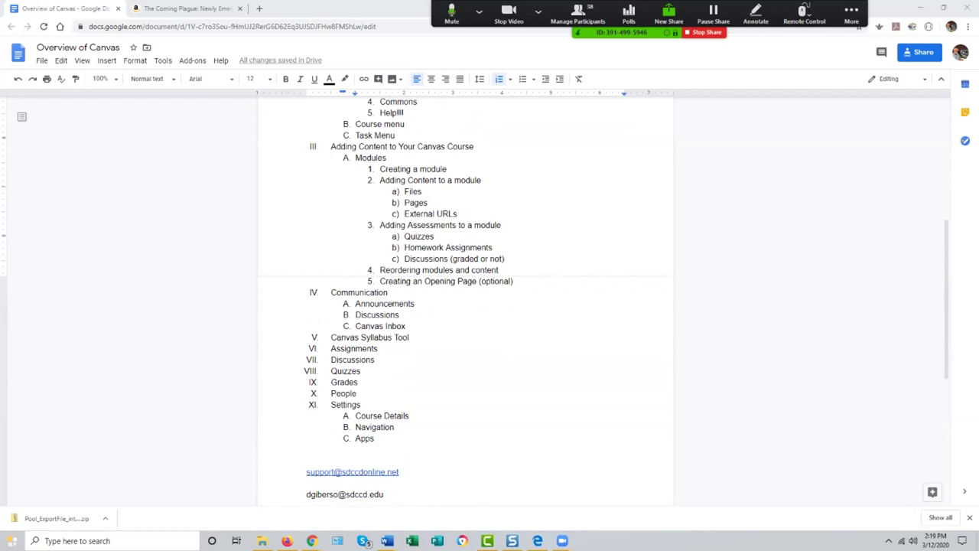
Step: Copy the Google Doc's shareable view link, then minimize the document to reveal the Canvas Dashboard
{"action": "scroll", "coordinate": [465, 298], "scroll_direction": "down", "scroll_amount": 3}
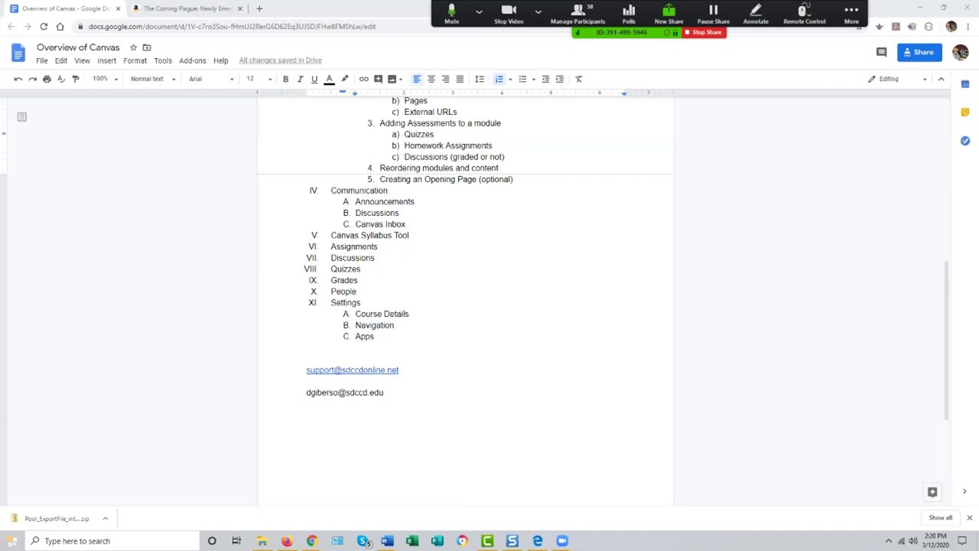
{"action": "scroll", "coordinate": [465, 298], "scroll_direction": "up", "scroll_amount": 5}
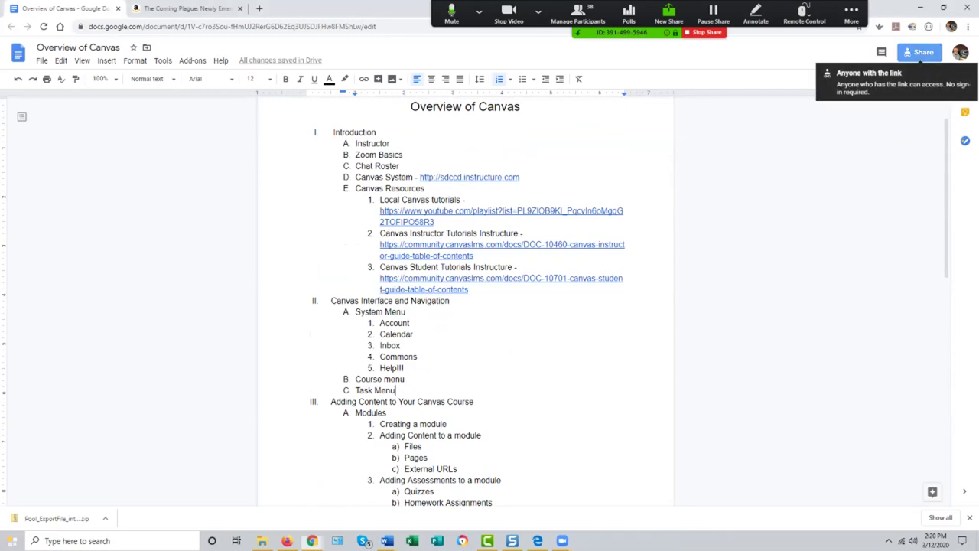
{"action": "left_click", "coordinate": [921, 52]}
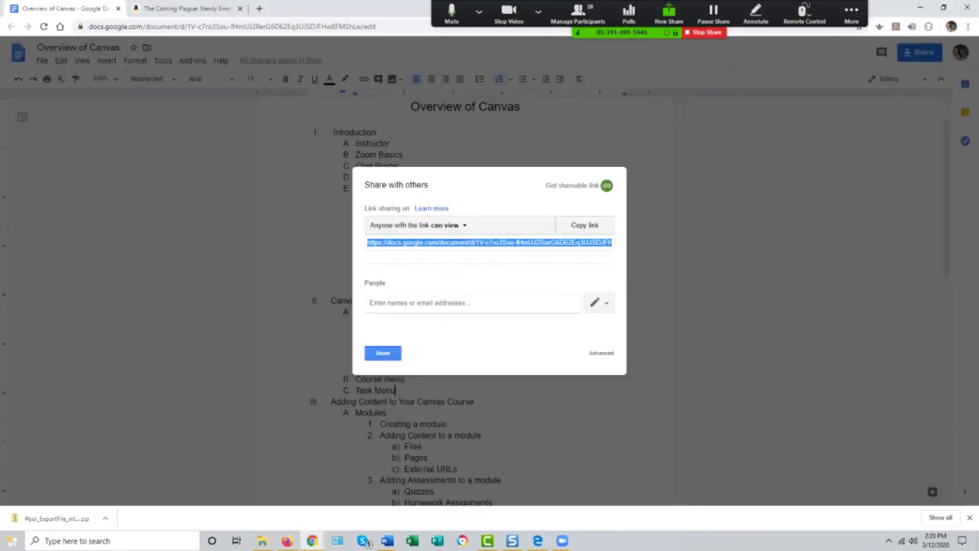
{"action": "key", "text": "ctrl+c"}
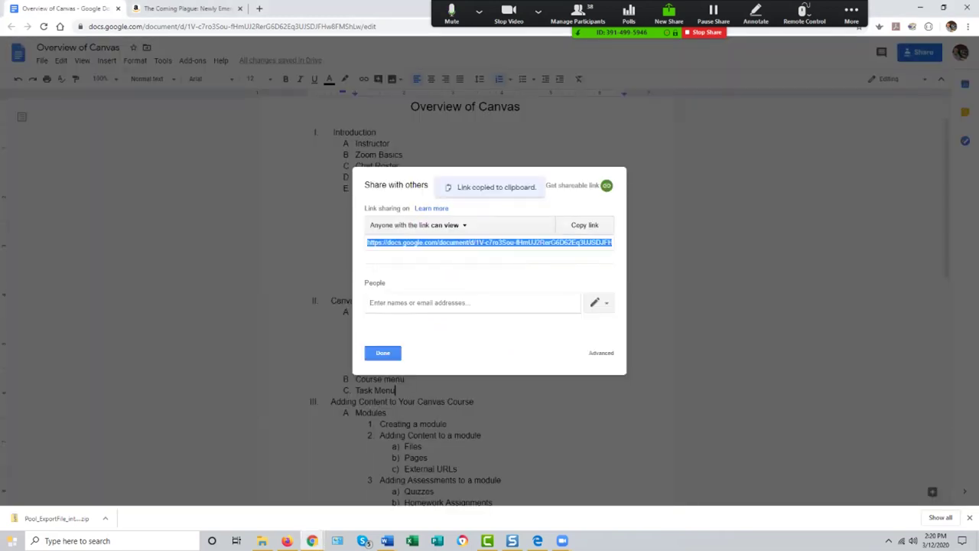
{"action": "left_click", "coordinate": [382, 353]}
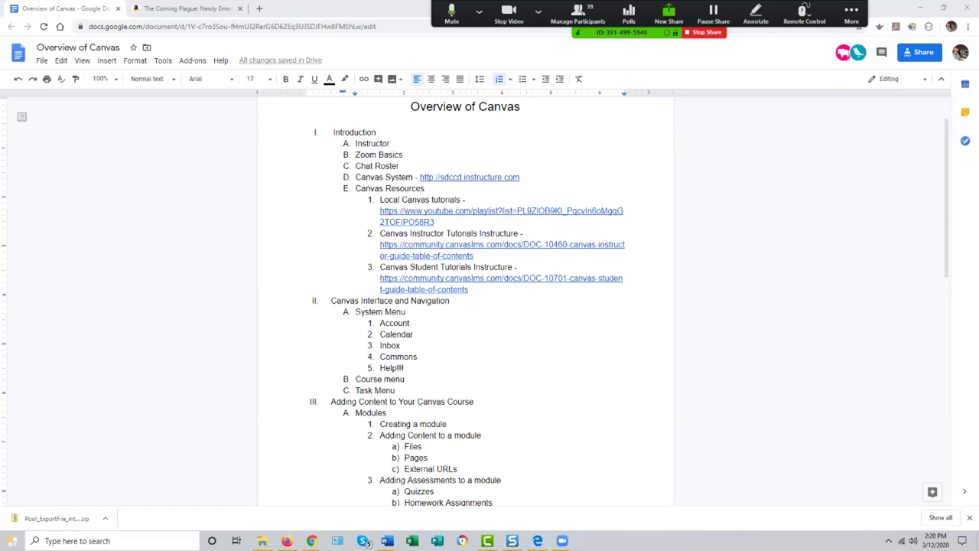
{"action": "key", "text": "super+Down"}
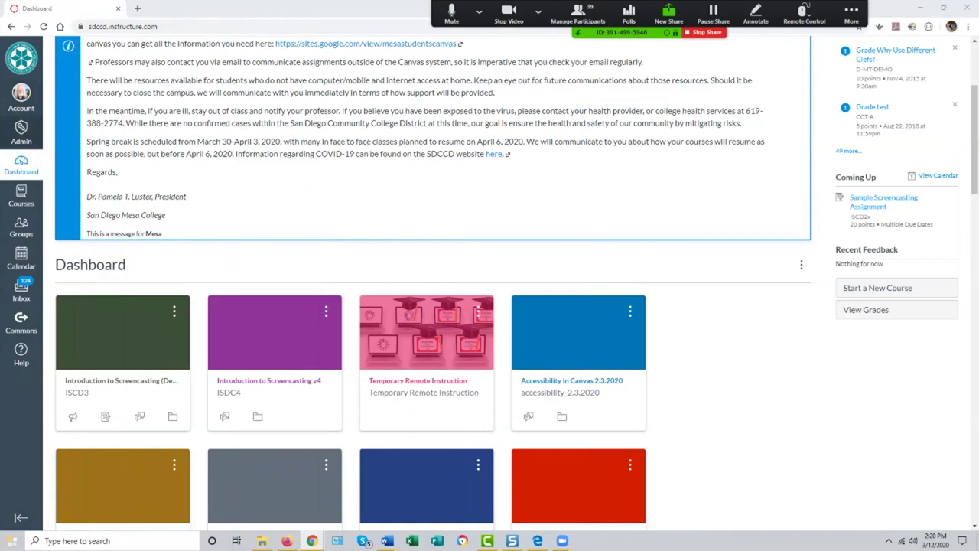
Step: Log out of the instructor account from the Account menu
{"action": "left_click", "coordinate": [21, 98]}
{"action": "key", "text": "Tab"}
{"action": "key", "text": "Return"}
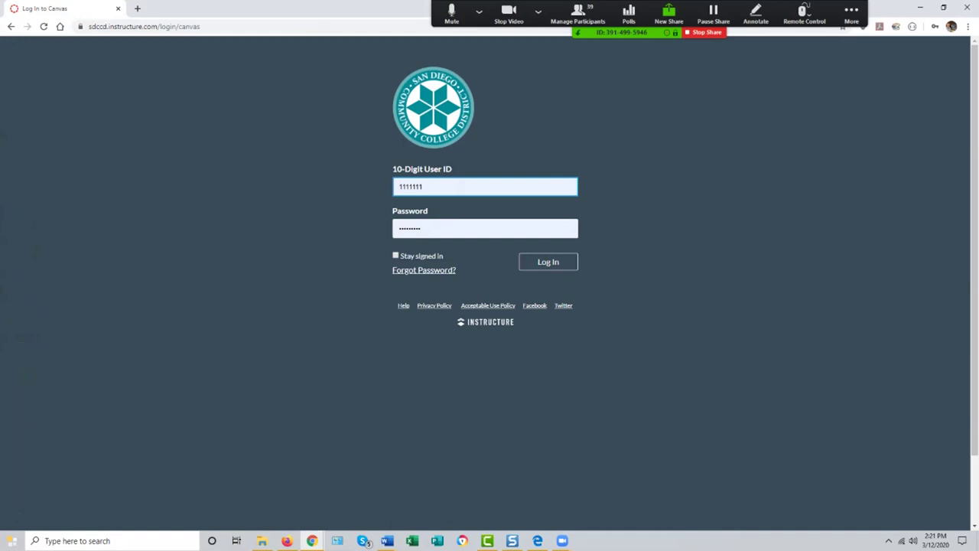
Step: Autofill a saved test-student login and trim the address to sdccd.instructure.com
{"action": "left_click", "coordinate": [429, 187]}
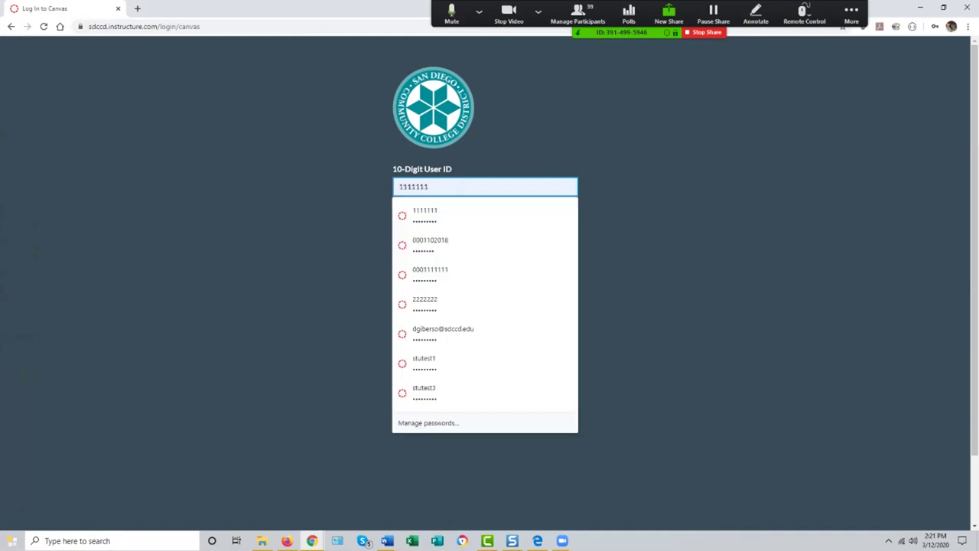
{"action": "left_click", "coordinate": [425, 215]}
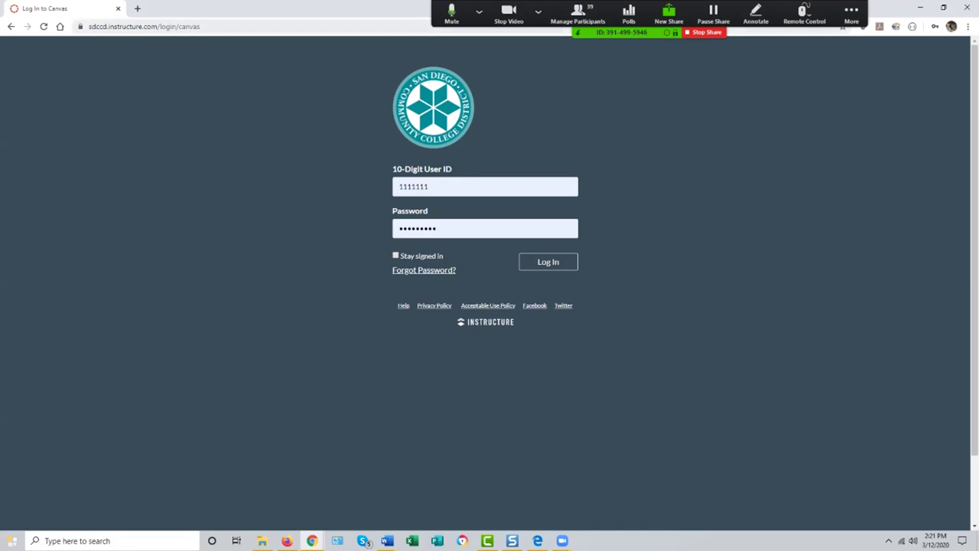
{"action": "left_click", "coordinate": [182, 26]}
{"action": "left_click", "coordinate": [181, 26]}
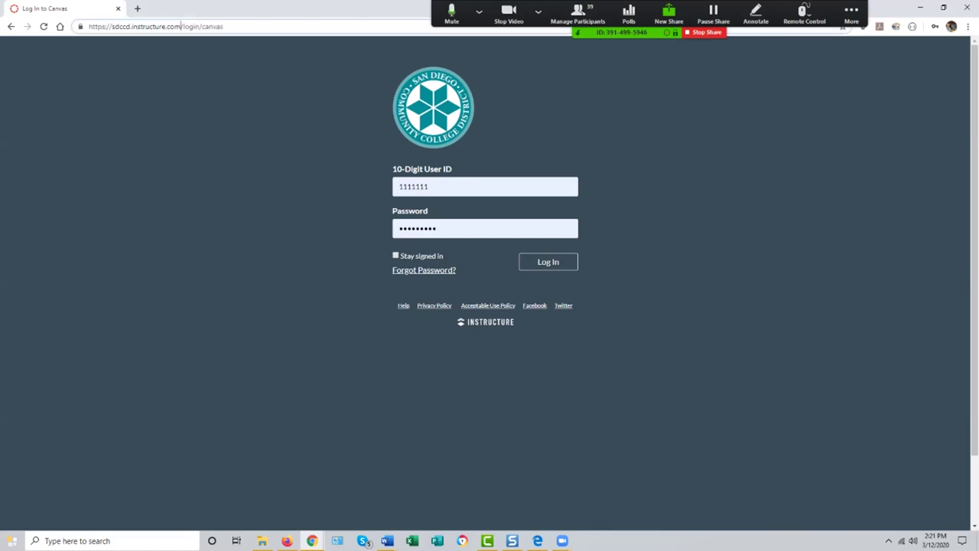
{"action": "key", "text": "BackSpace"}
{"action": "key", "text": "BackSpace"}
{"action": "key", "text": "BackSpace"}
{"action": "key", "text": "BackSpace"}
{"action": "key", "text": "BackSpace"}
{"action": "key", "text": "BackSpace"}
{"action": "key", "text": "BackSpace"}
{"action": "key", "text": "BackSpace"}
{"action": "key", "text": "BackSpace"}
{"action": "key", "text": "BackSpace"}
{"action": "key", "text": "BackSpace"}
{"action": "key", "text": "BackSpace"}
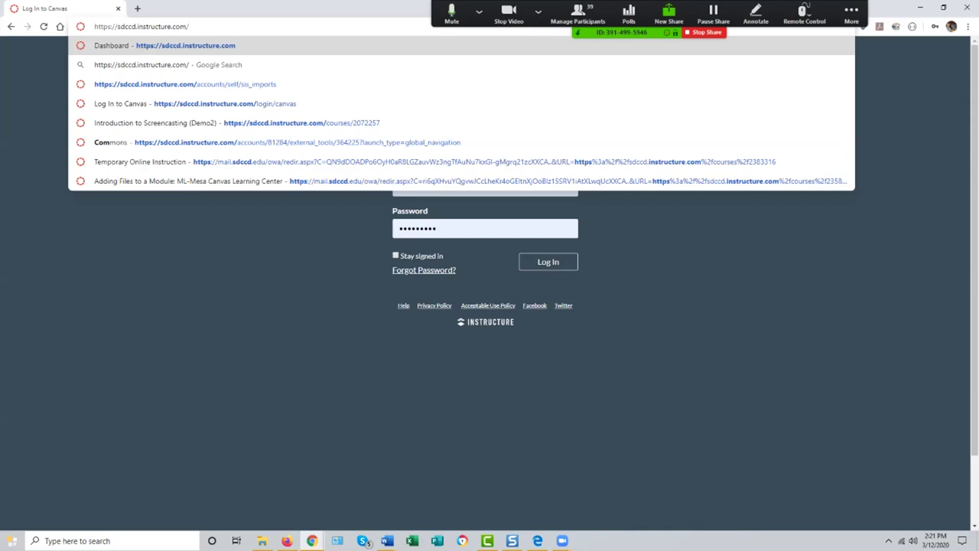
Step: Dismiss the address-bar suggestion list by clicking on the login page
{"action": "left_click_drag", "start_coordinate": [399, 255], "coordinate": [457, 271]}
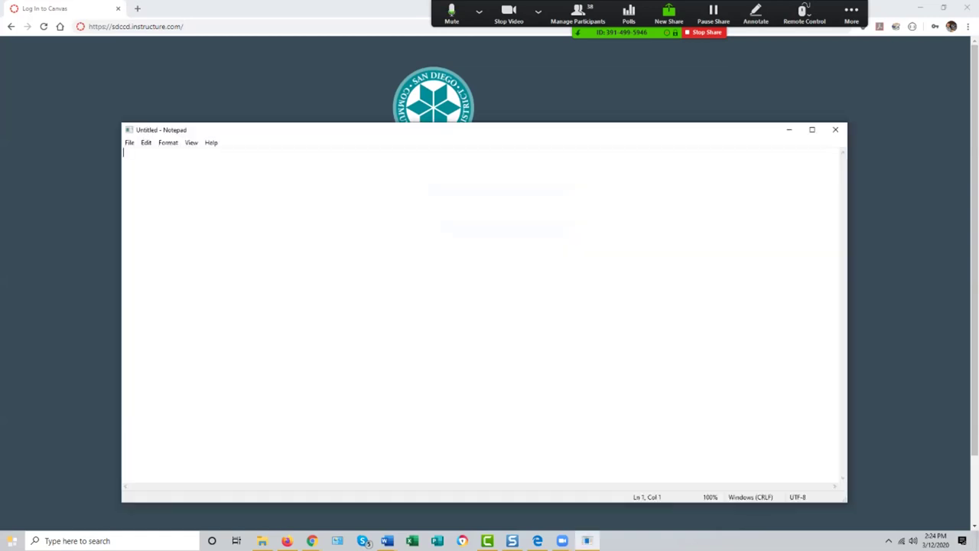
{"action": "key", "text": "Return"}
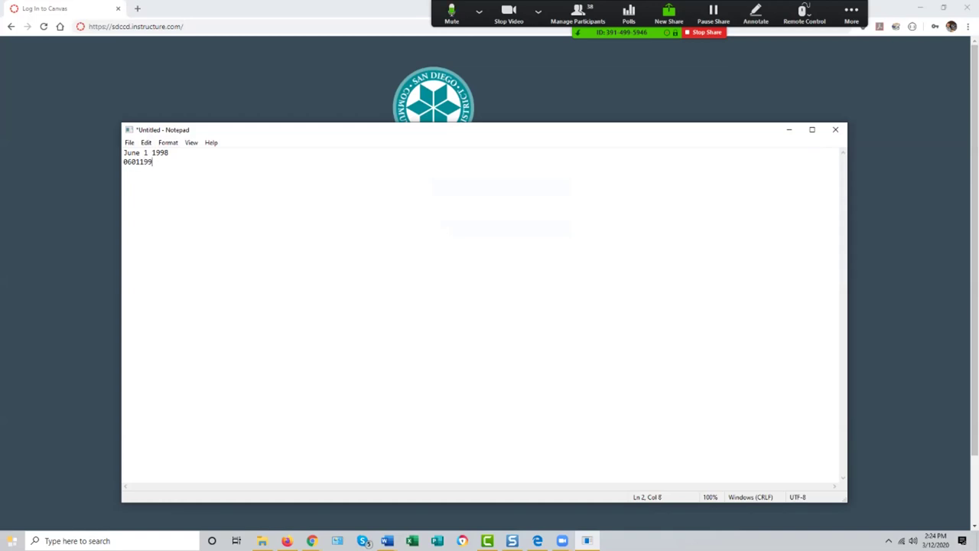
{"action": "left_click_drag", "start_coordinate": [163, 129], "coordinate": [978, 131]}
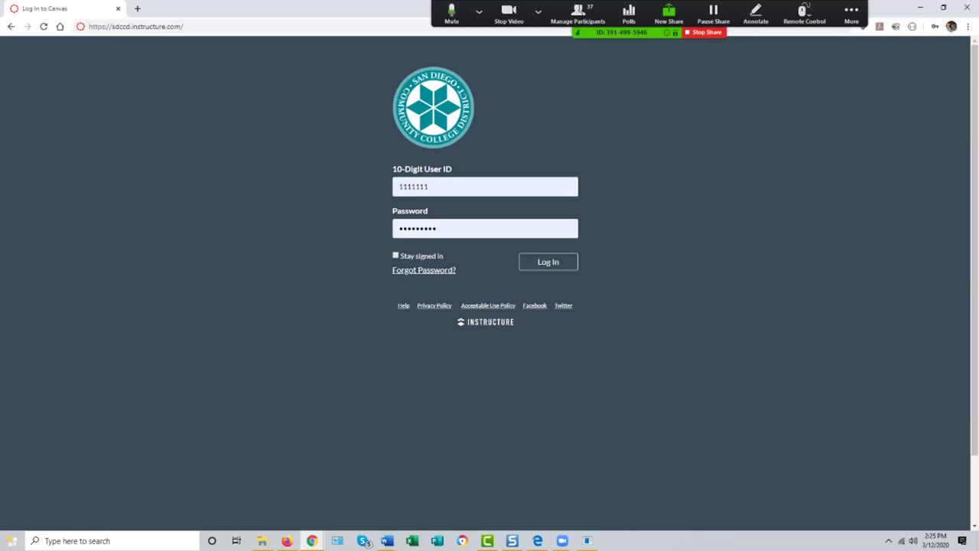
{"action": "key", "text": "Return"}
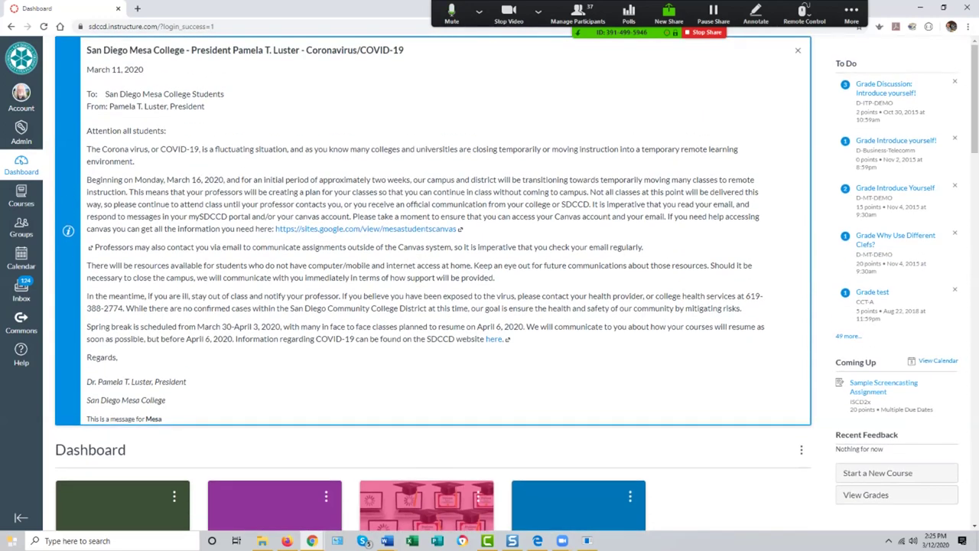
Step: Scroll to the course cards and open the ISCD3 Introduction to Screencasting course home
{"action": "scroll", "coordinate": [433, 283], "scroll_direction": "down", "scroll_amount": 4}
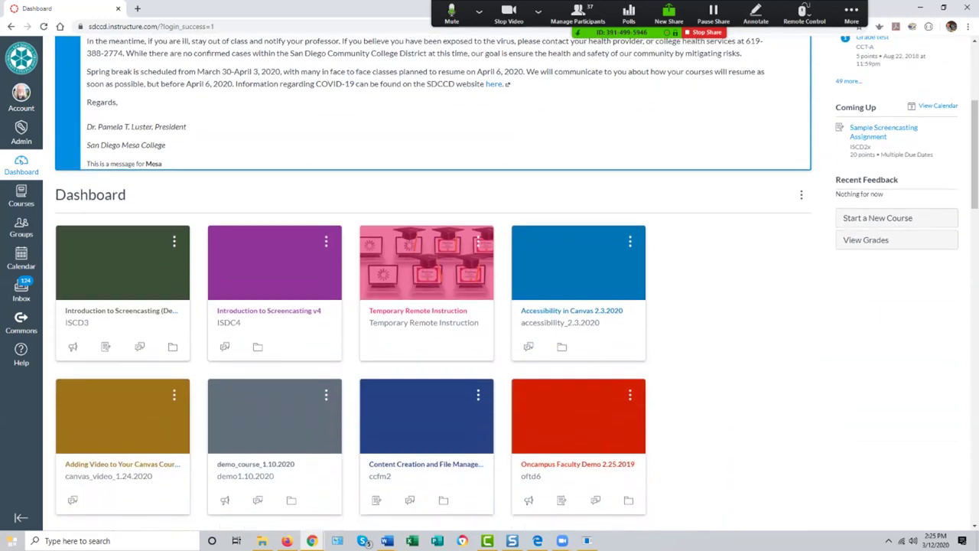
{"action": "scroll", "coordinate": [433, 283], "scroll_direction": "down", "scroll_amount": 1}
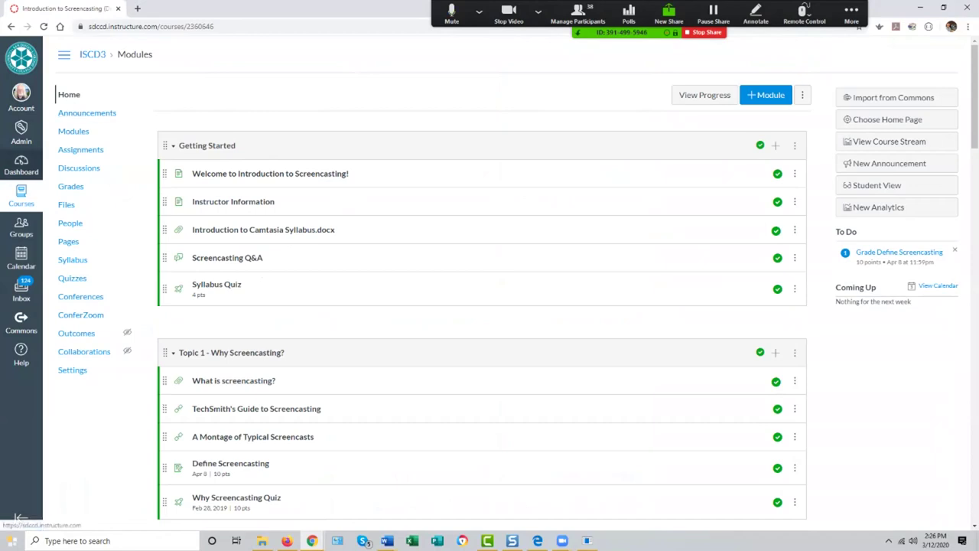
{"action": "left_click", "coordinate": [21, 164]}
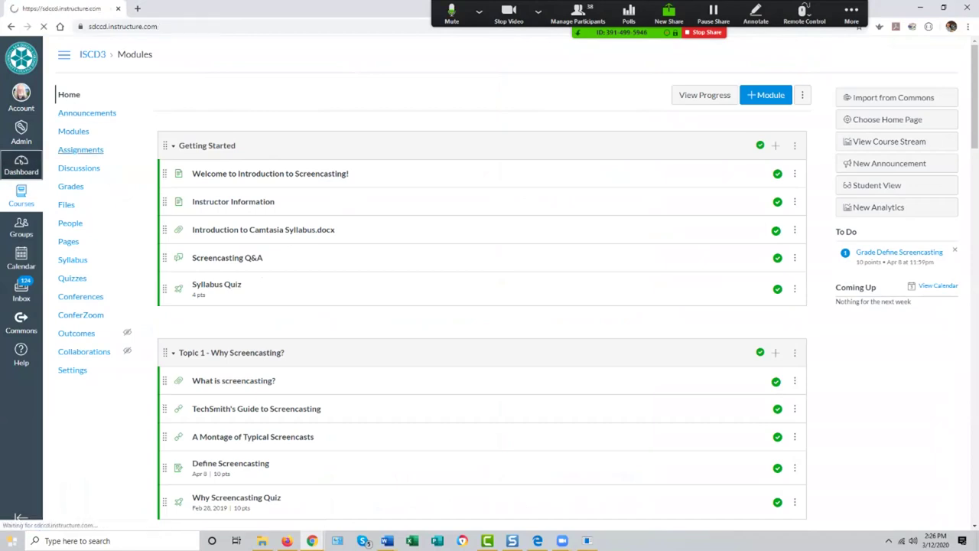
Step: Scroll down the Dashboard to the ISCD3, ISDC4 and Temporary Remote Instruction course cards
{"action": "scroll", "coordinate": [433, 283], "scroll_direction": "down", "scroll_amount": 4}
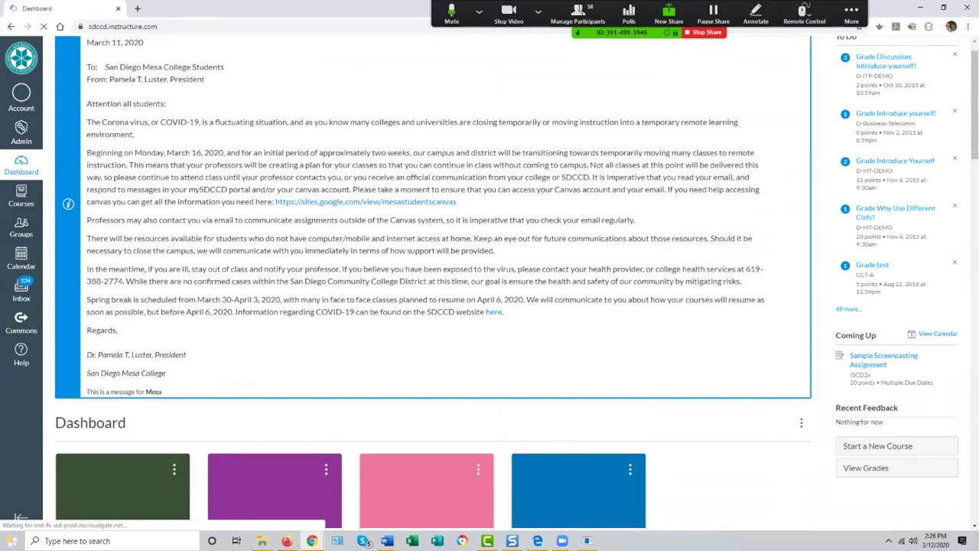
{"action": "scroll", "coordinate": [433, 283], "scroll_direction": "down", "scroll_amount": 2}
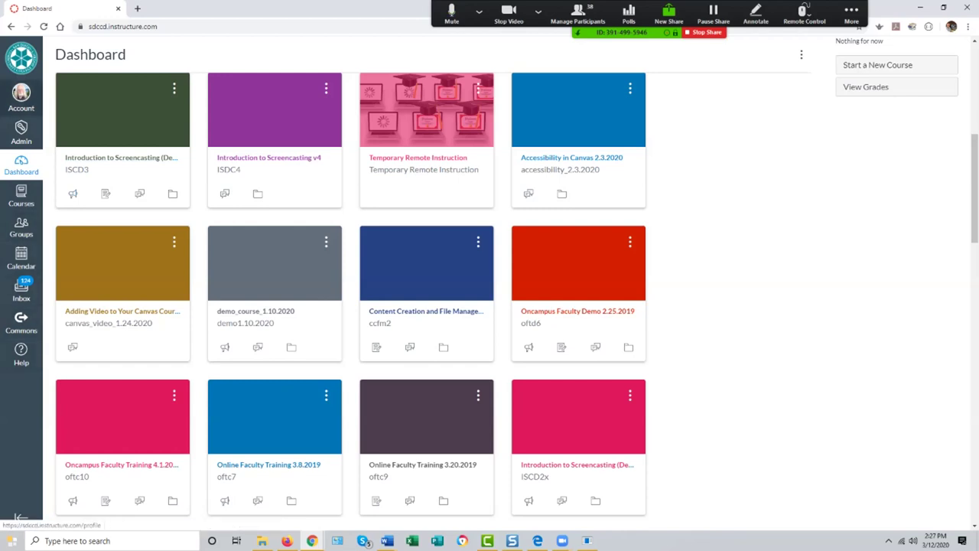
Step: Open Account > Settings to view the profile details and ways to log in
{"action": "left_click", "coordinate": [20, 96]}
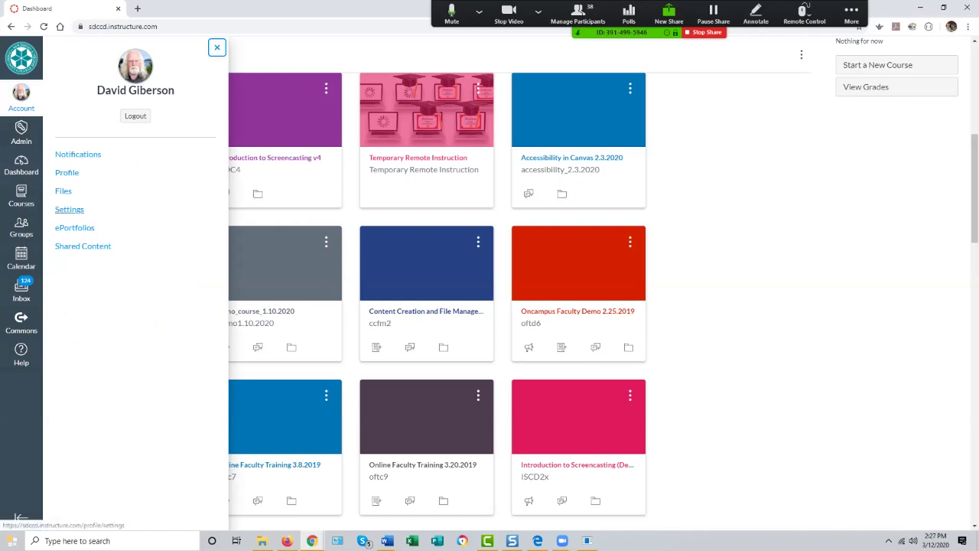
{"action": "left_click", "coordinate": [69, 209]}
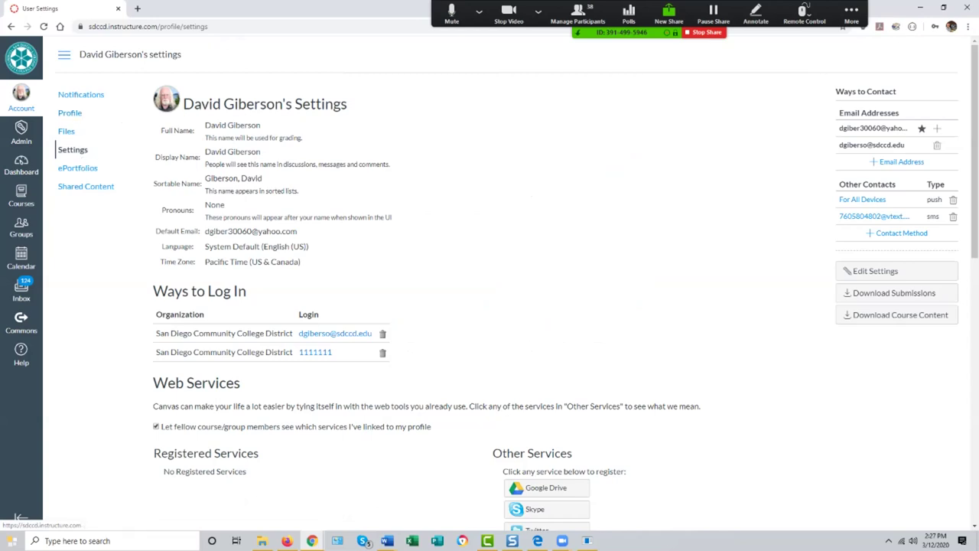
{"action": "left_click", "coordinate": [11, 26]}
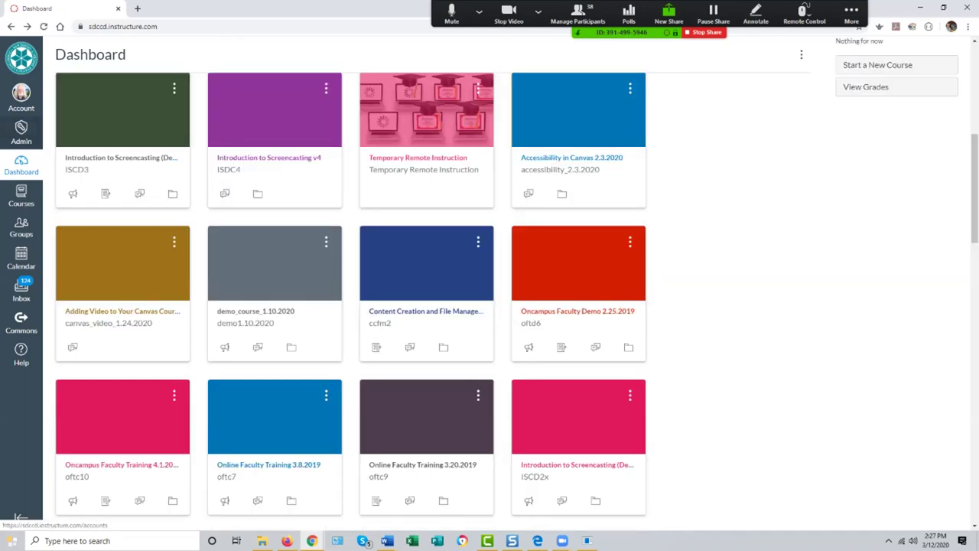
{"action": "left_click", "coordinate": [20, 96]}
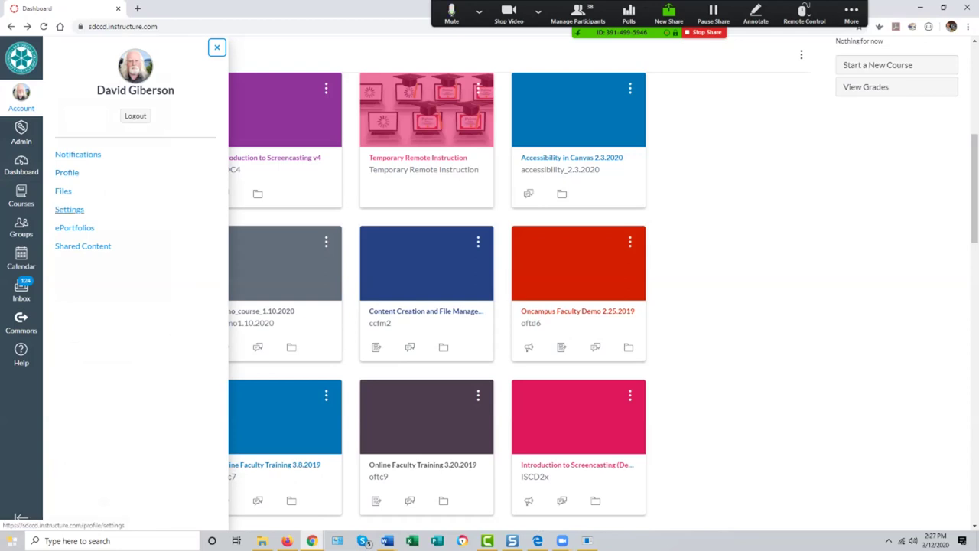
{"action": "left_click", "coordinate": [68, 209]}
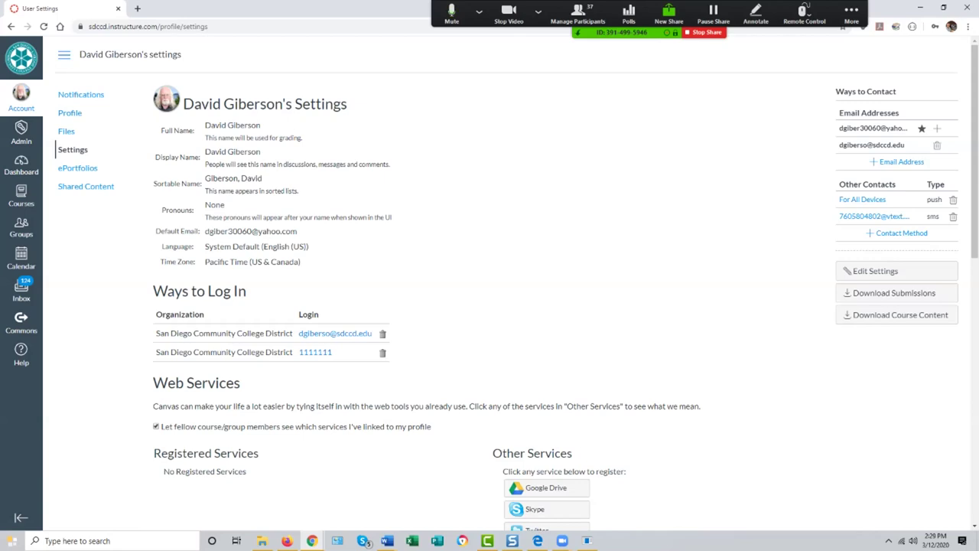
{"action": "scroll", "coordinate": [489, 306], "scroll_direction": "down", "scroll_amount": 1}
{"action": "scroll", "coordinate": [490, 306], "scroll_direction": "up", "scroll_amount": 1}
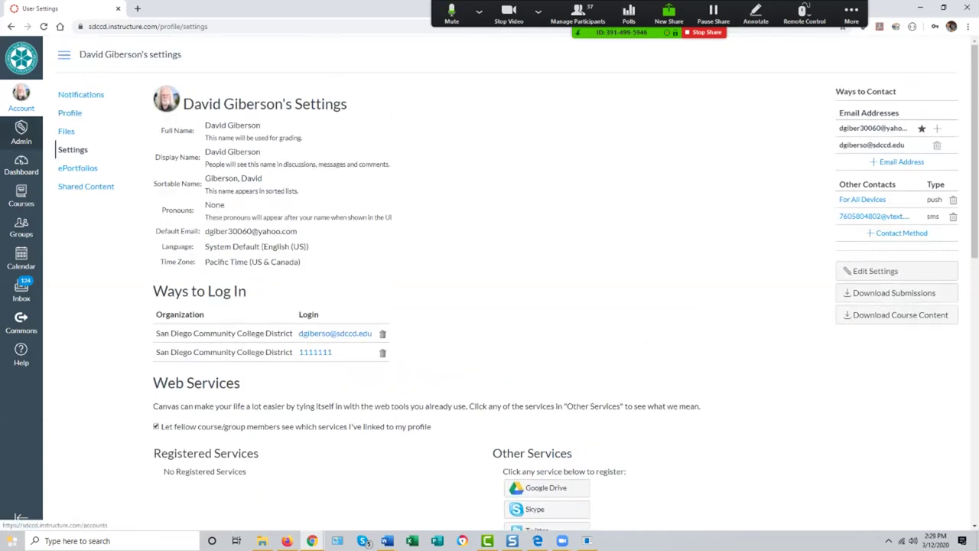
Step: Browse the Courses tray, view the March 2020 calendar, then open the Inbox
{"action": "left_click", "coordinate": [21, 165]}
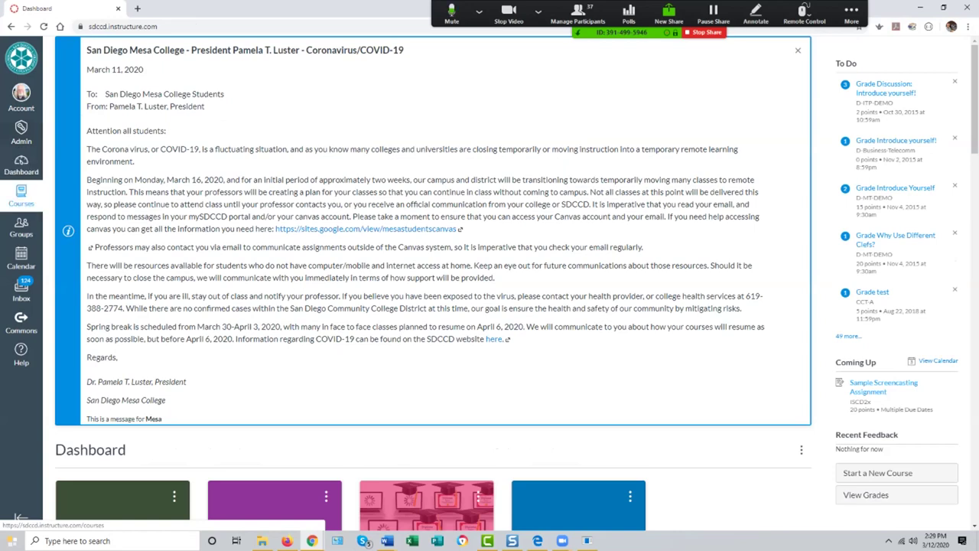
{"action": "left_click", "coordinate": [21, 197]}
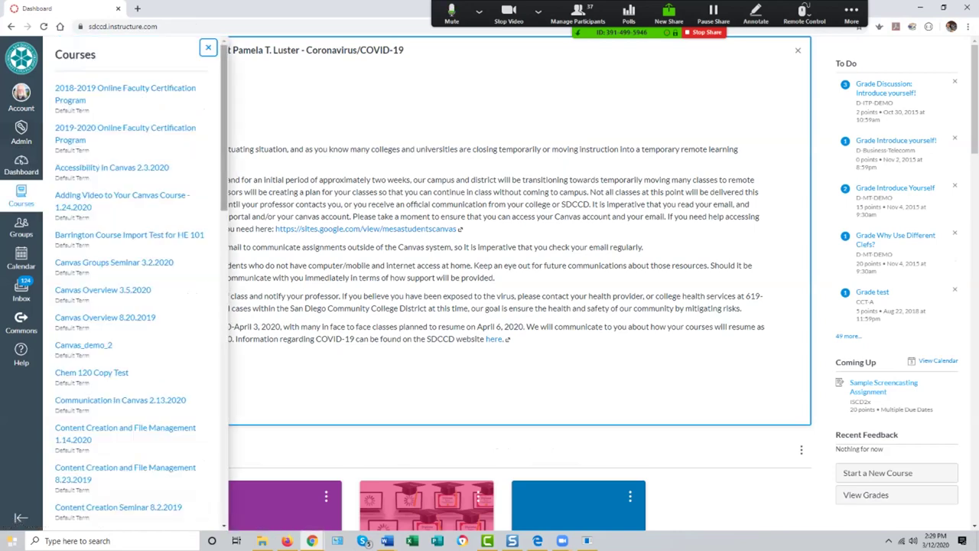
{"action": "scroll", "coordinate": [130, 283], "scroll_direction": "down", "scroll_amount": 10}
{"action": "scroll", "coordinate": [130, 283], "scroll_direction": "down", "scroll_amount": 5}
{"action": "scroll", "coordinate": [130, 283], "scroll_direction": "up", "scroll_amount": 20}
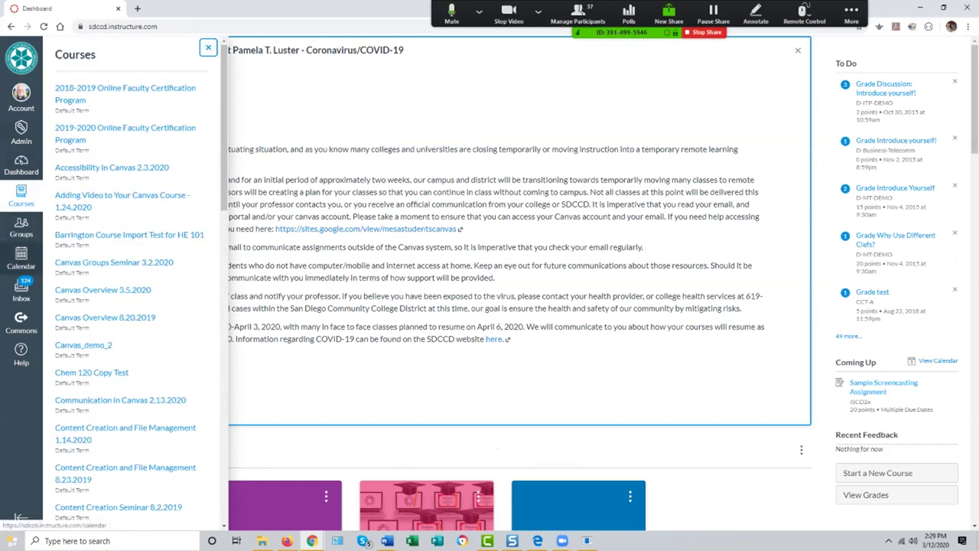
{"action": "left_click", "coordinate": [22, 258]}
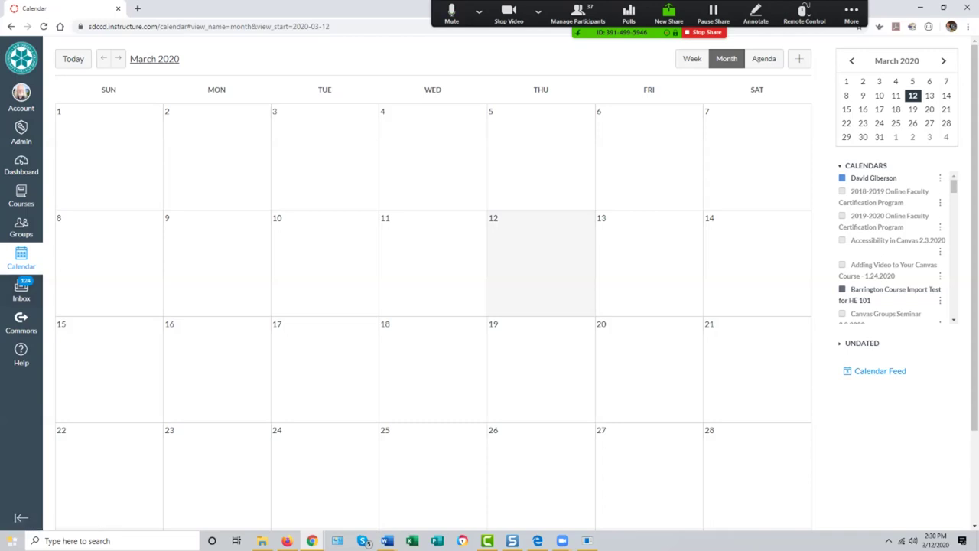
{"action": "left_click", "coordinate": [22, 289]}
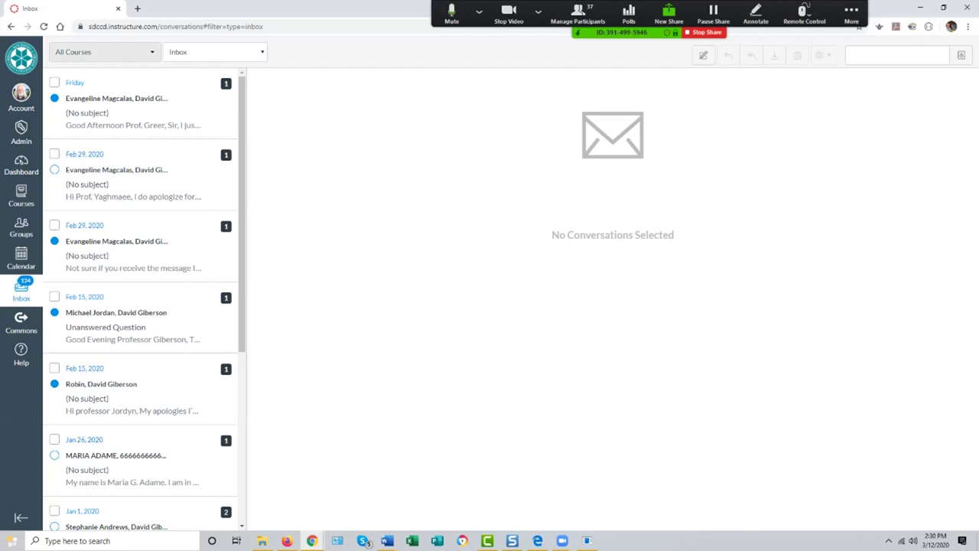
{"action": "left_click", "coordinate": [104, 52]}
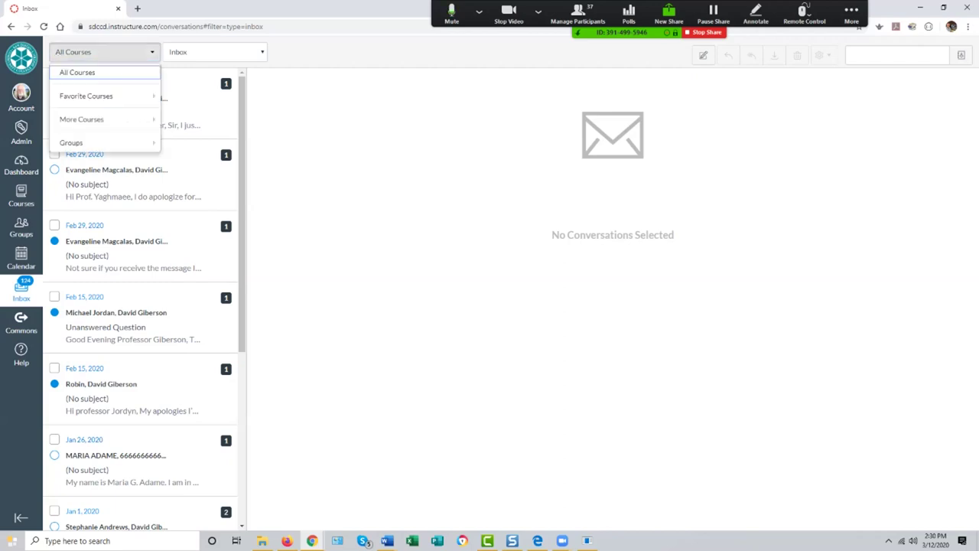
{"action": "mouse_move", "coordinate": [107, 96]}
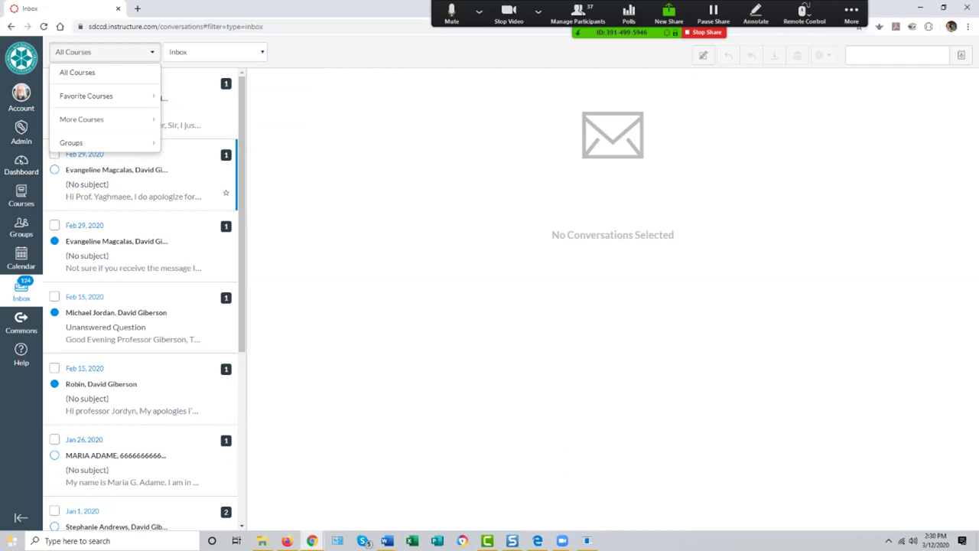
{"action": "key", "text": "Escape"}
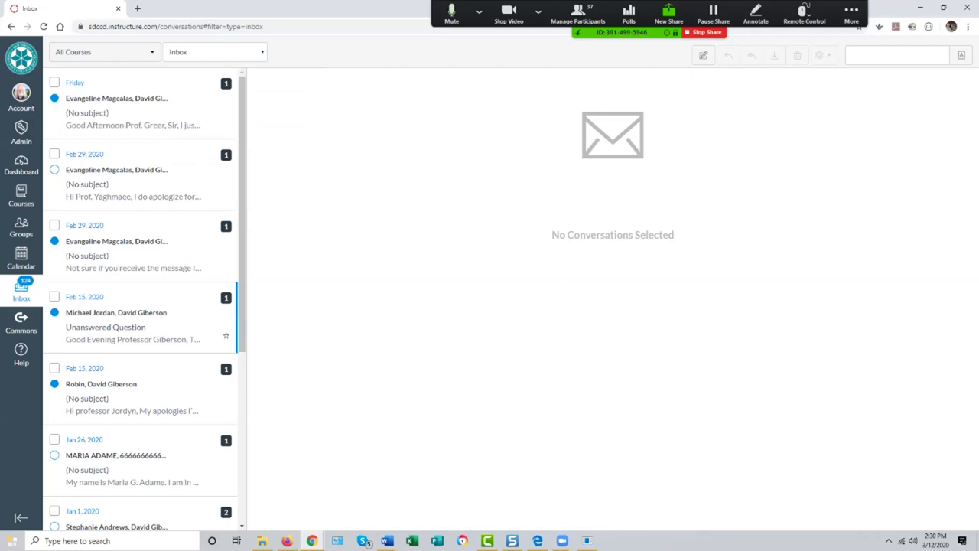
{"action": "left_click", "coordinate": [134, 107]}
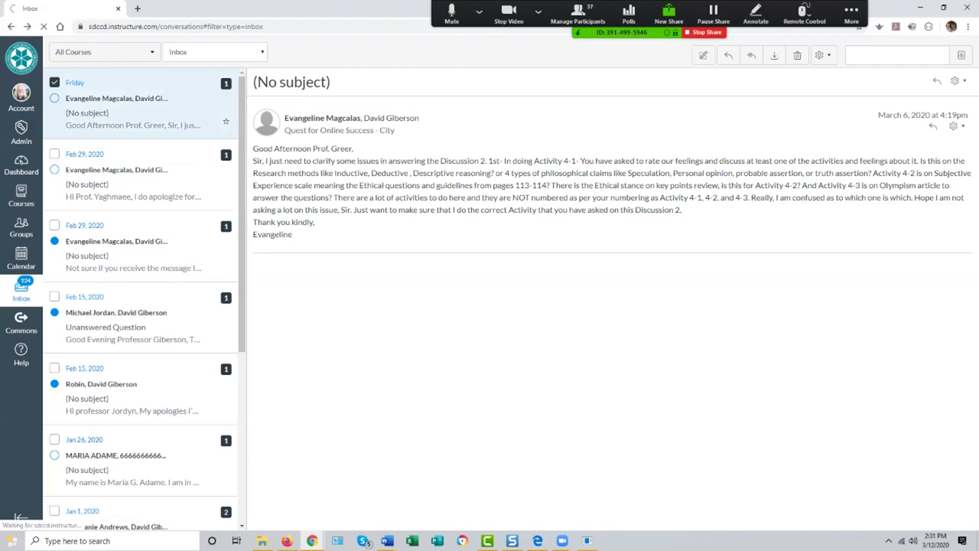
{"action": "left_click", "coordinate": [703, 55]}
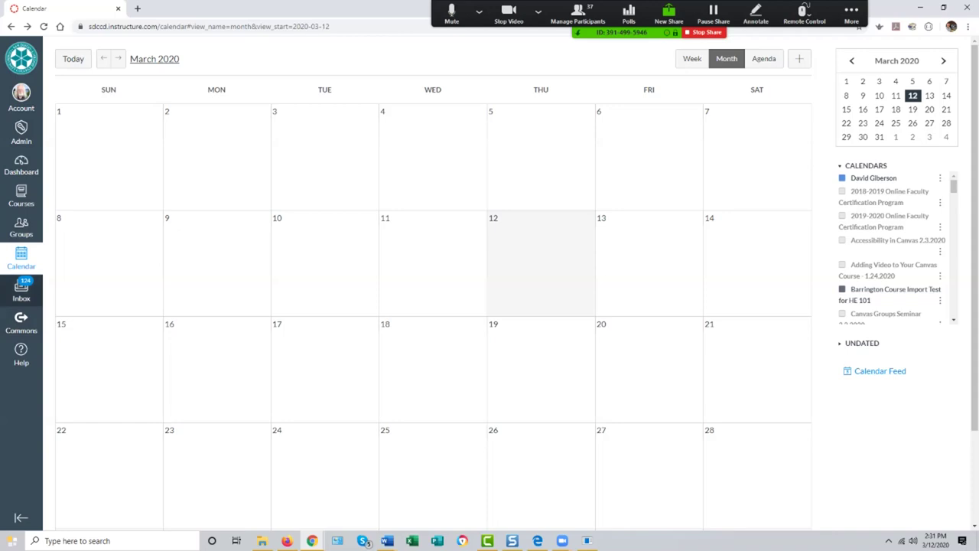
{"action": "left_click", "coordinate": [21, 289]}
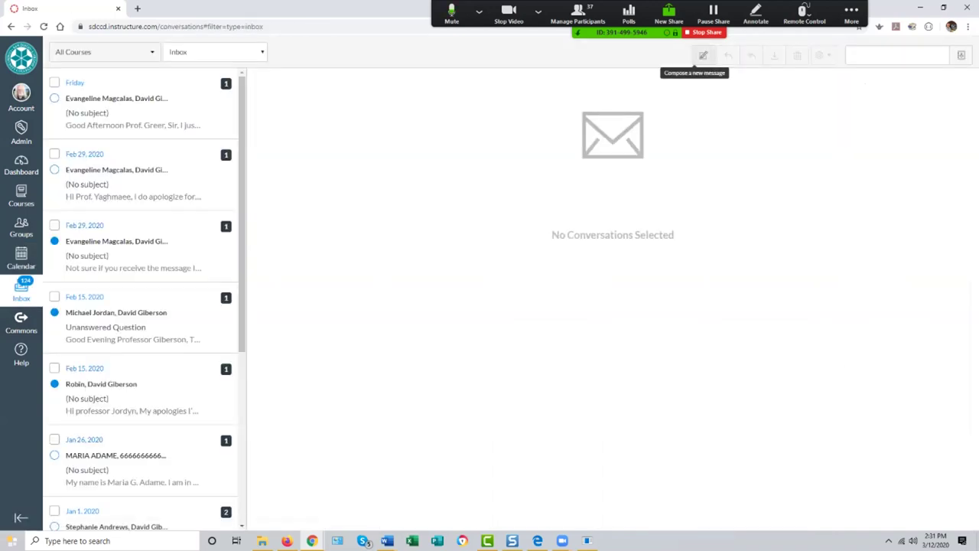
Step: Start a new message and select Introduction to Screencasting (Demo2) as its course
{"action": "left_click", "coordinate": [703, 55]}
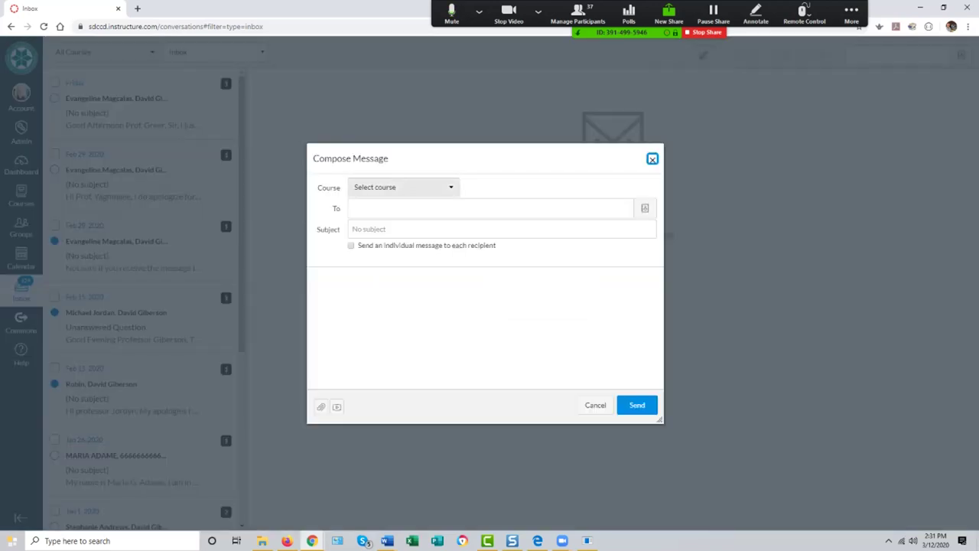
{"action": "left_click", "coordinate": [403, 186]}
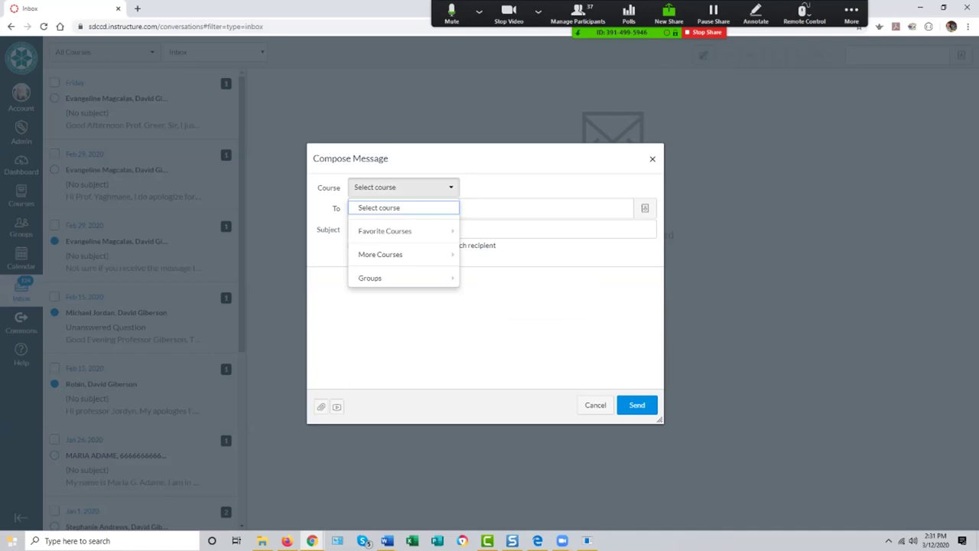
{"action": "left_click", "coordinate": [385, 230]}
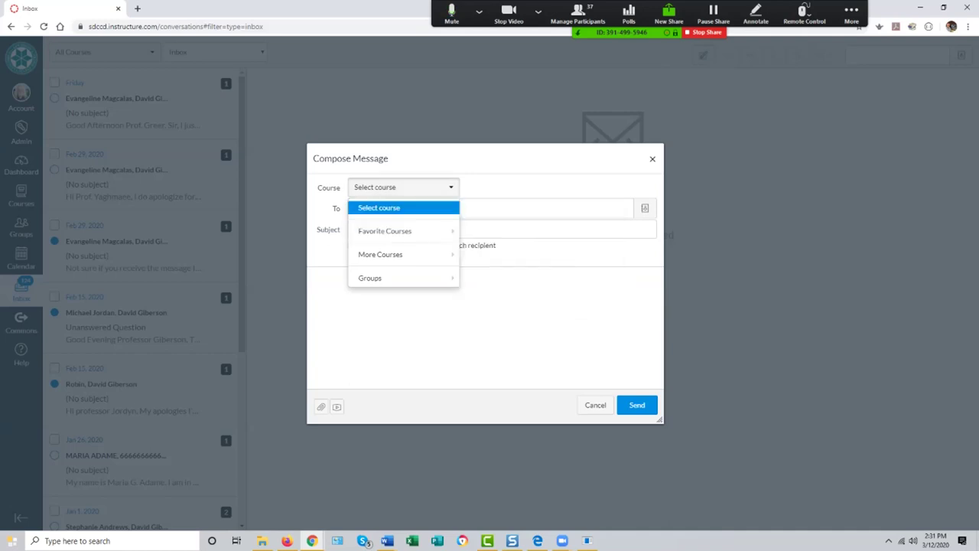
{"action": "left_click", "coordinate": [384, 231]}
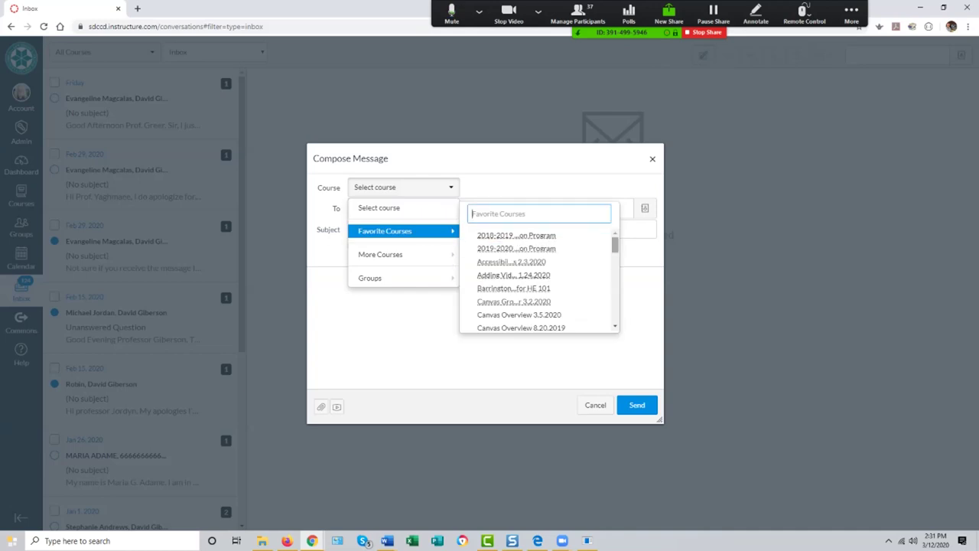
{"action": "key", "text": "Escape"}
{"action": "key", "text": "Escape"}
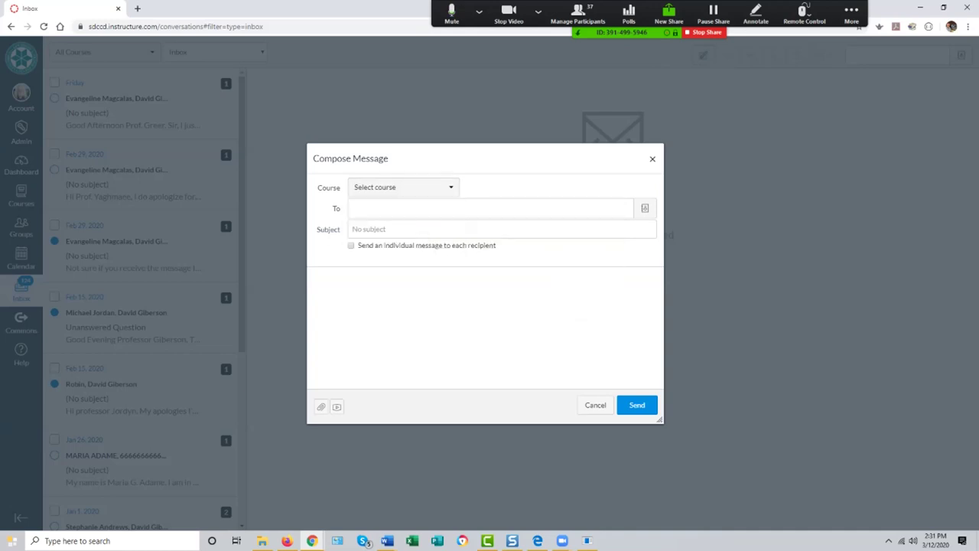
{"action": "key", "text": "Return"}
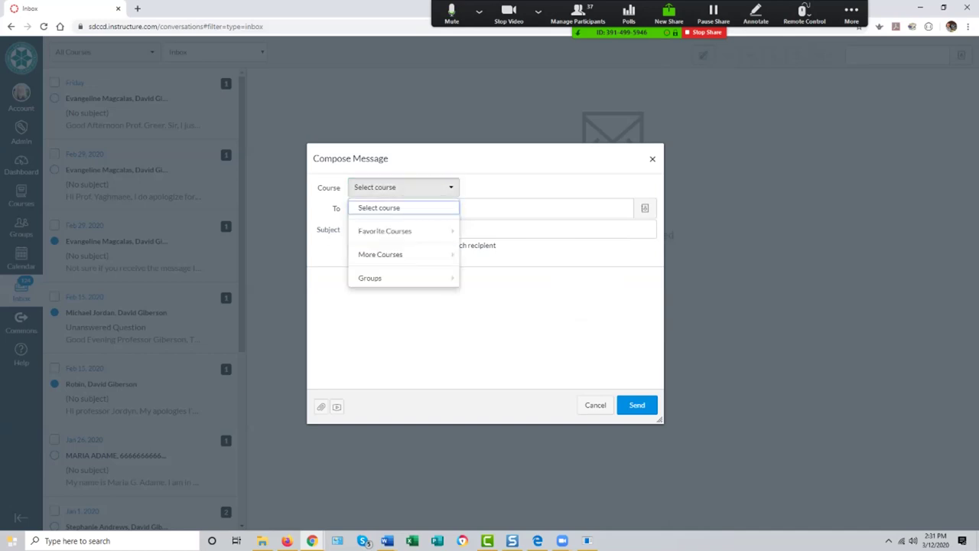
{"action": "key", "text": "Down"}
{"action": "key", "text": "Right"}
{"action": "key", "text": "Down"}
{"action": "key", "text": "Down"}
{"action": "key", "text": "Down"}
{"action": "key", "text": "Down"}
{"action": "key", "text": "Down"}
{"action": "key", "text": "Down"}
{"action": "key", "text": "Down"}
{"action": "key", "text": "Down"}
{"action": "key", "text": "Down"}
{"action": "key", "text": "Down"}
{"action": "key", "text": "Down"}
{"action": "key", "text": "Down"}
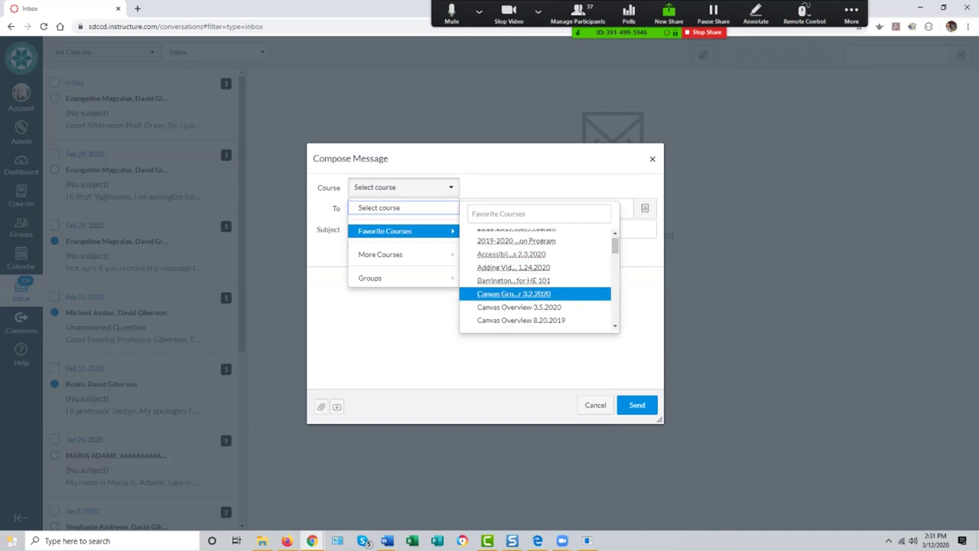
{"action": "scroll", "coordinate": [540, 279], "scroll_direction": "down", "scroll_amount": 3}
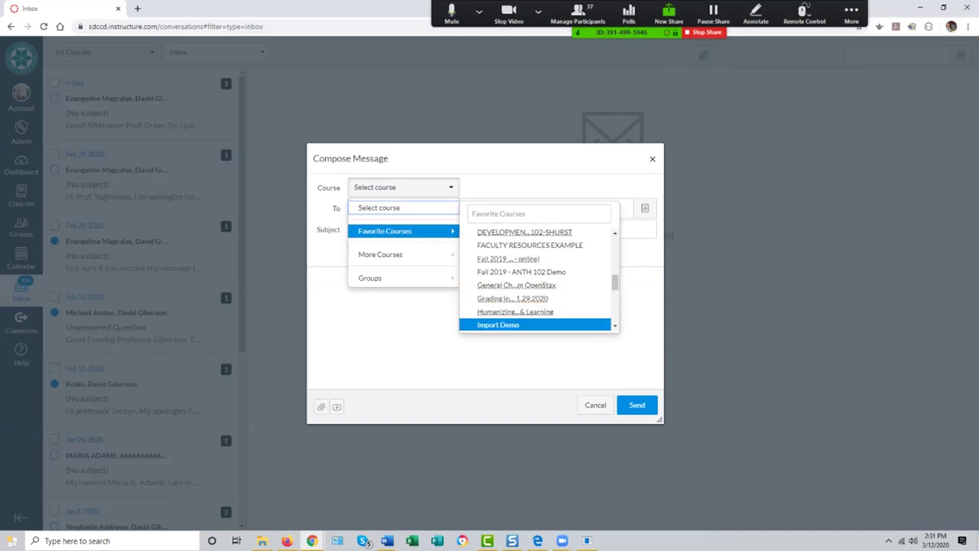
{"action": "scroll", "coordinate": [539, 279], "scroll_direction": "down", "scroll_amount": 3}
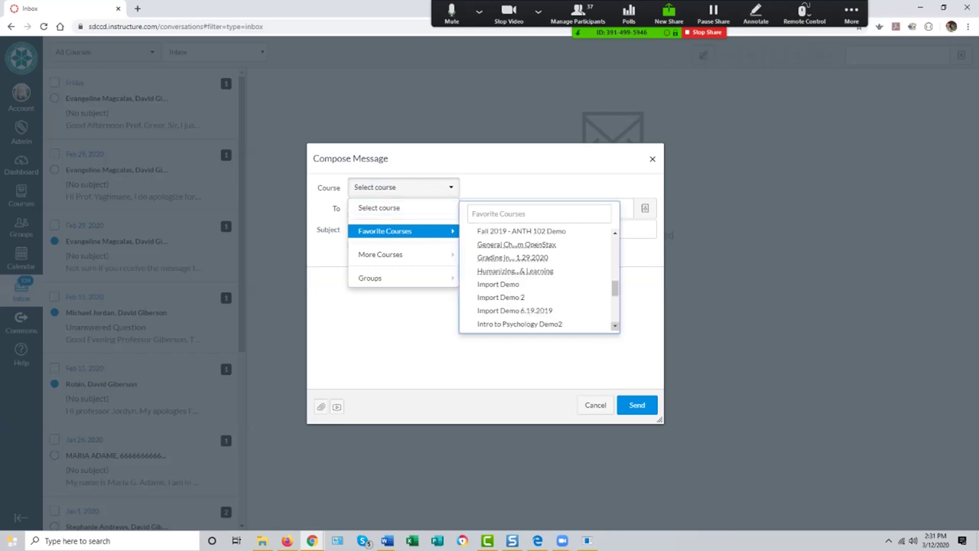
{"action": "scroll", "coordinate": [540, 279], "scroll_direction": "down", "scroll_amount": 1}
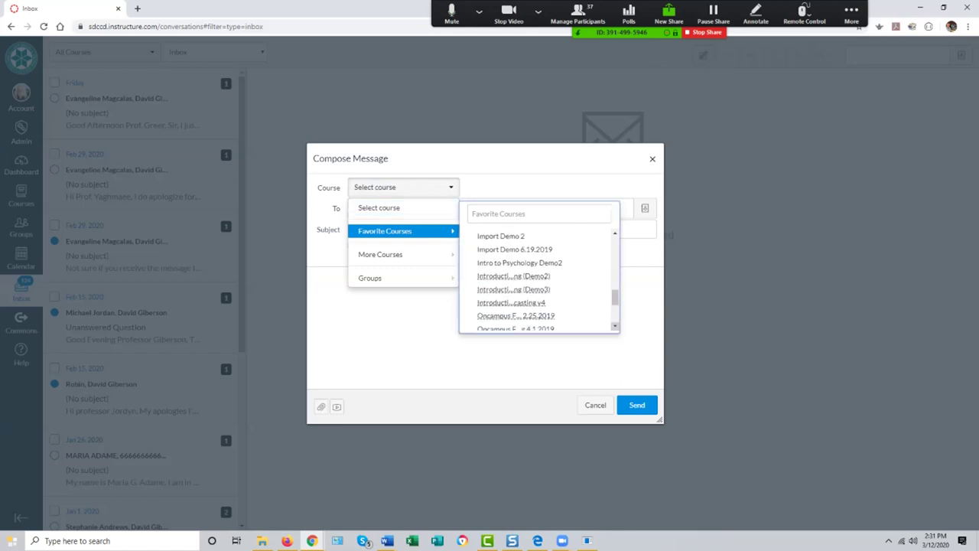
{"action": "left_click", "coordinate": [520, 275]}
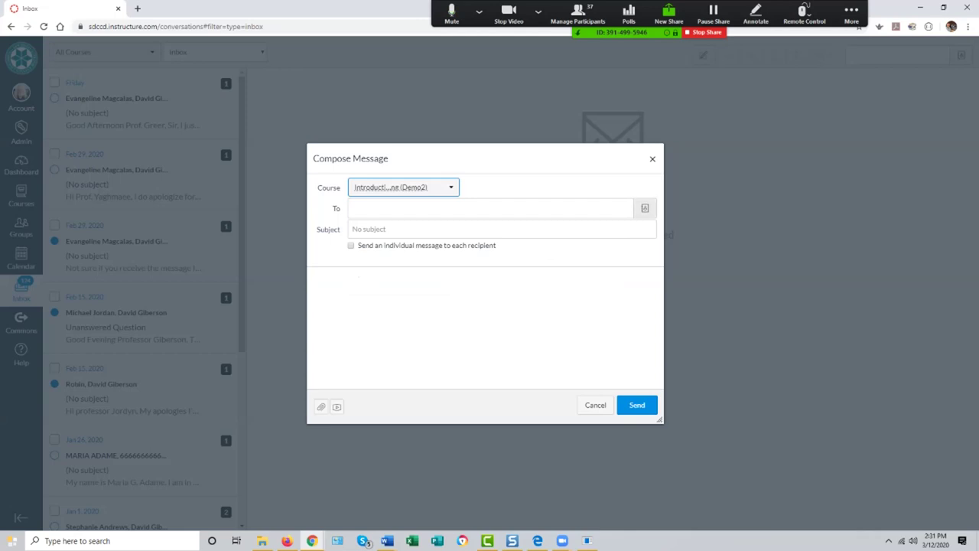
Step: Add all Students and test1 student as recipients, then discard the draft
{"action": "left_click", "coordinate": [645, 208]}
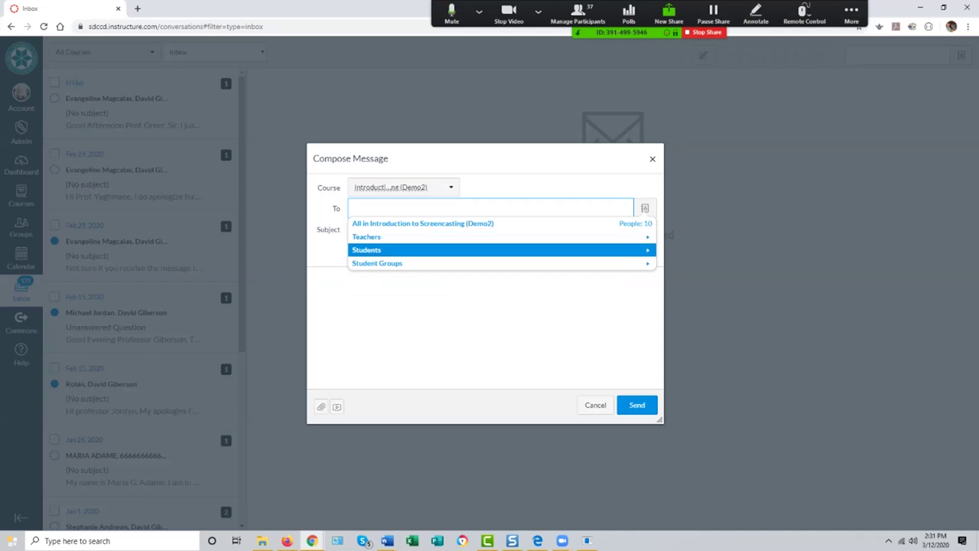
{"action": "key", "text": "Right"}
{"action": "key", "text": "Up"}
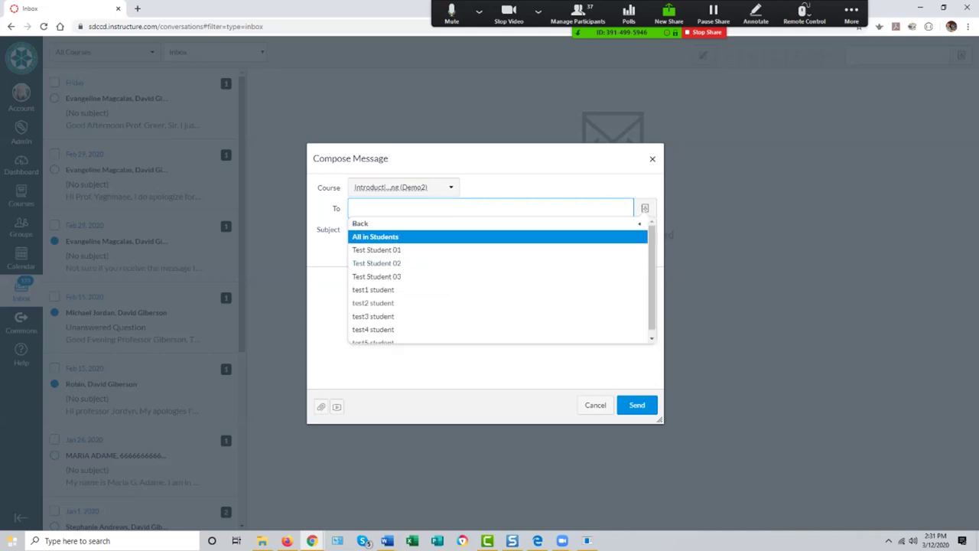
{"action": "key", "text": "Return"}
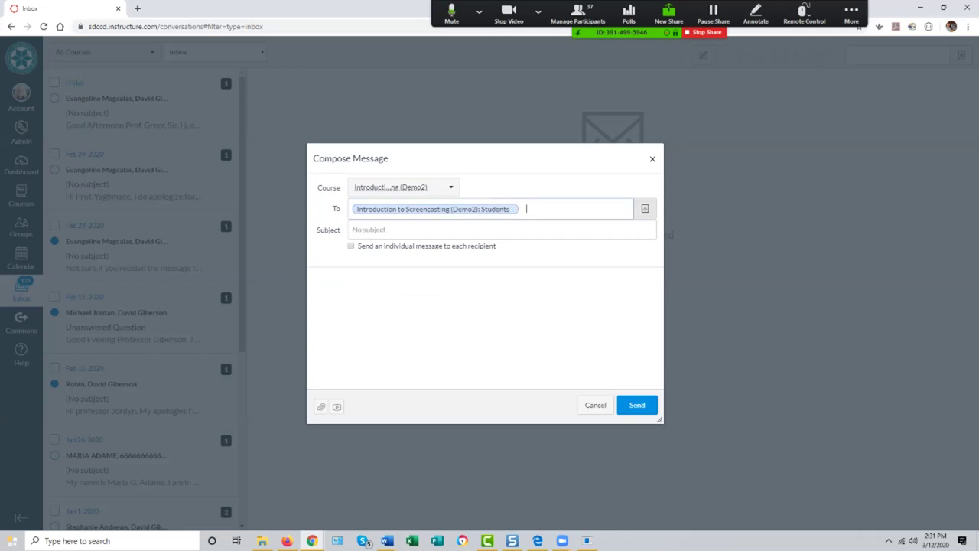
{"action": "key", "text": "Down"}
{"action": "key", "text": "Down"}
{"action": "key", "text": "Down"}
{"action": "key", "text": "Right"}
{"action": "key", "text": "Down"}
{"action": "key", "text": "Down"}
{"action": "key", "text": "Down"}
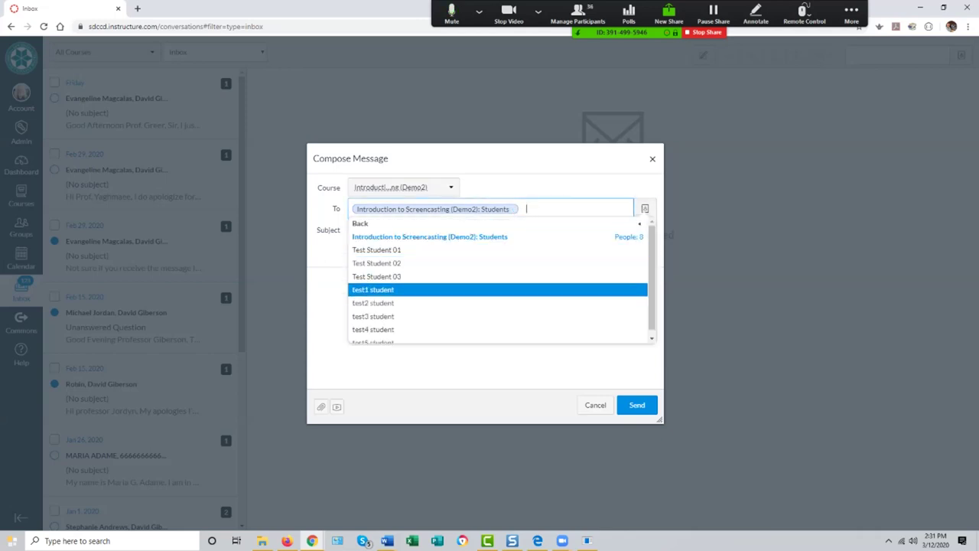
{"action": "key", "text": "Return"}
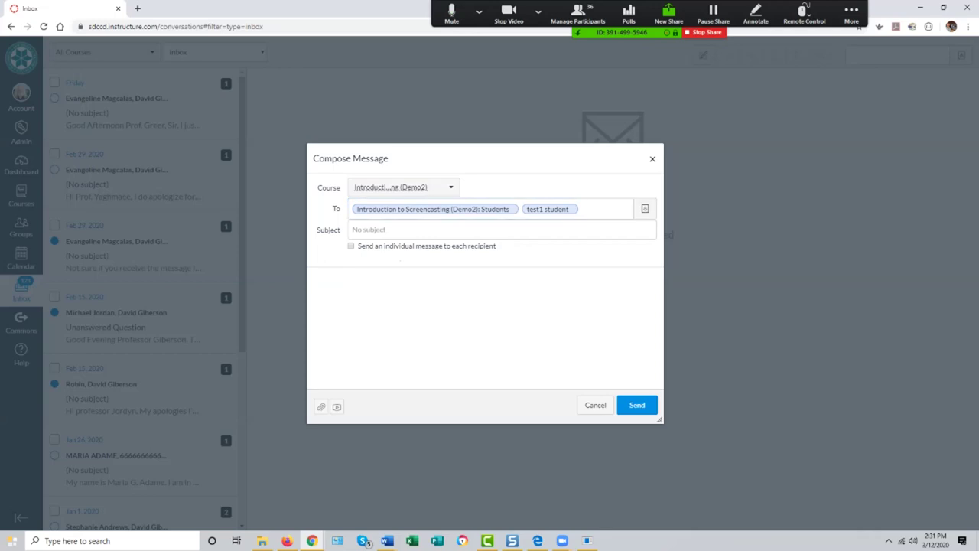
{"action": "key", "text": "Tab"}
{"action": "key", "text": "Tab"}
{"action": "key", "text": "Tab"}
{"action": "key", "text": "Return"}
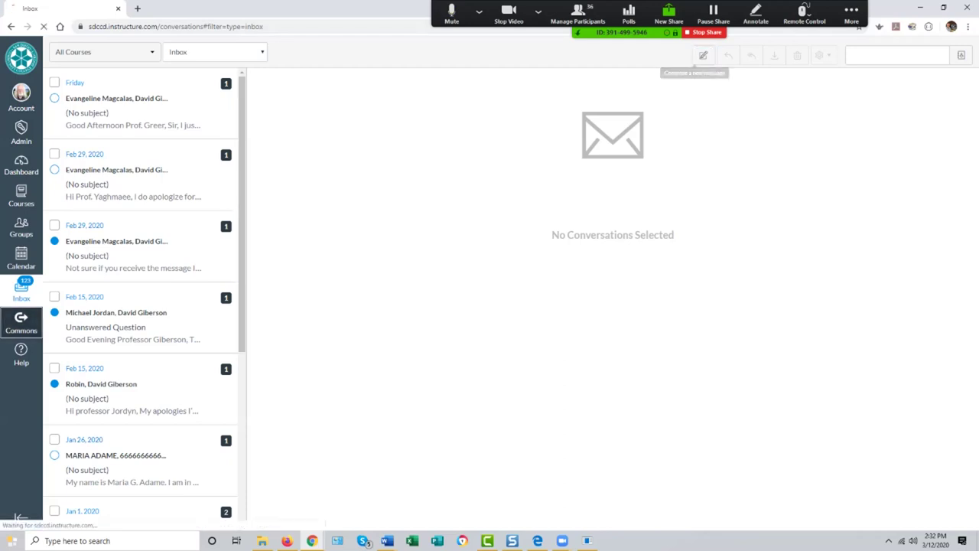
Step: Open Commons, close the survey banner, search 'Anthro' to get 93 Anthropology results, then open Help
{"action": "left_click", "coordinate": [21, 322]}
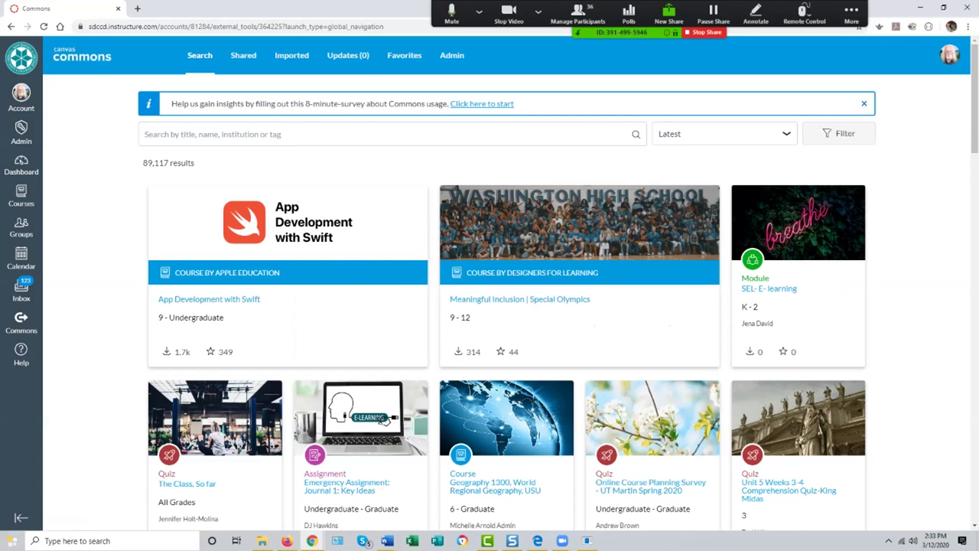
{"action": "left_click", "coordinate": [863, 103]}
{"action": "left_click", "coordinate": [144, 102]}
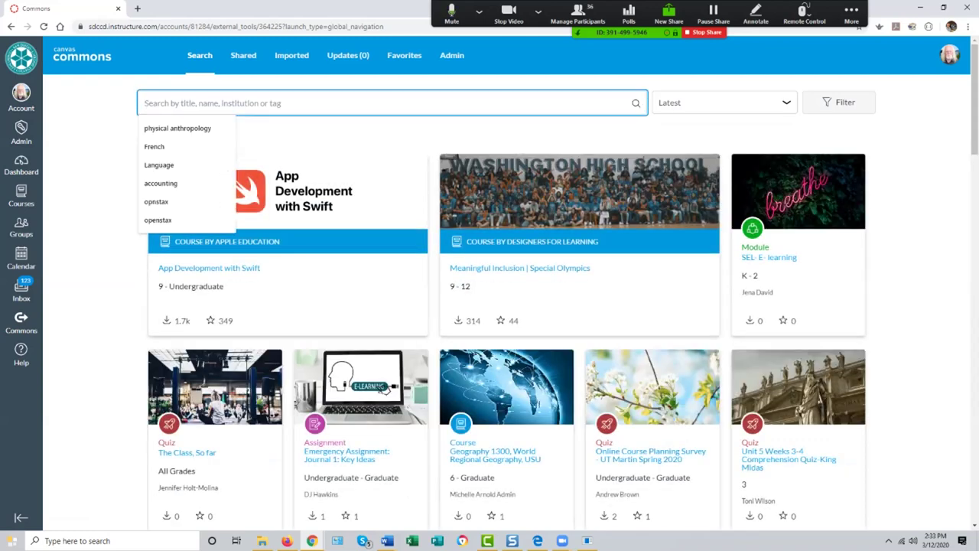
{"action": "type", "text": "A"}
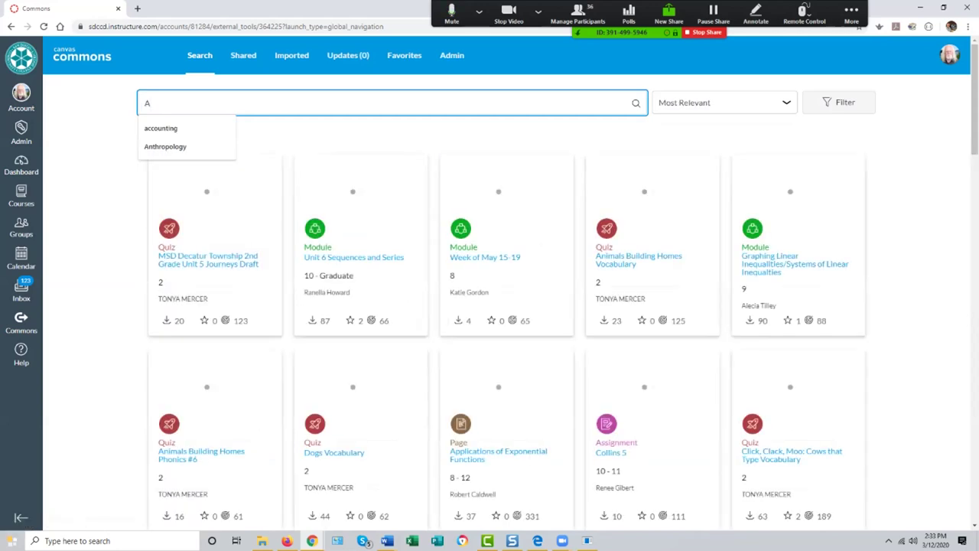
{"action": "type", "text": "nthro"}
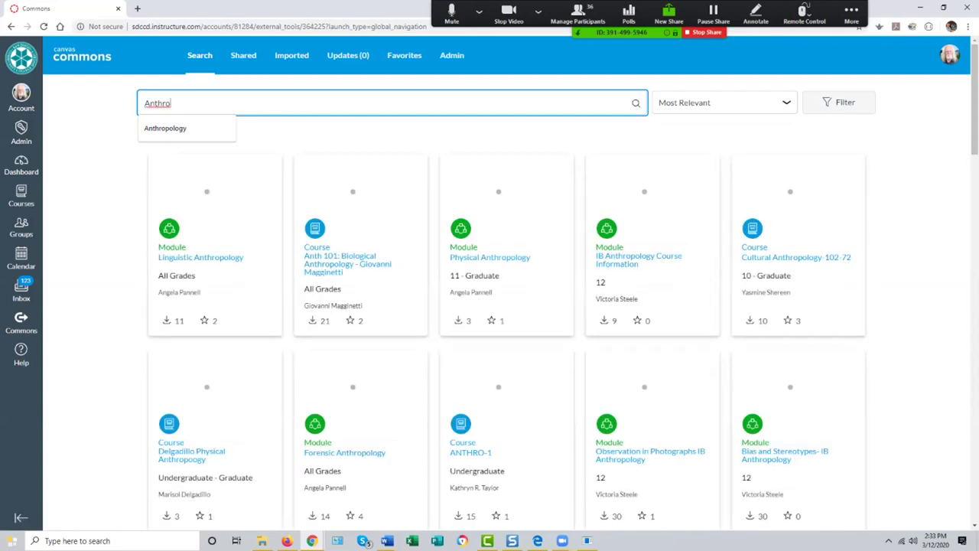
{"action": "key", "text": "Down"}
{"action": "key", "text": "Return"}
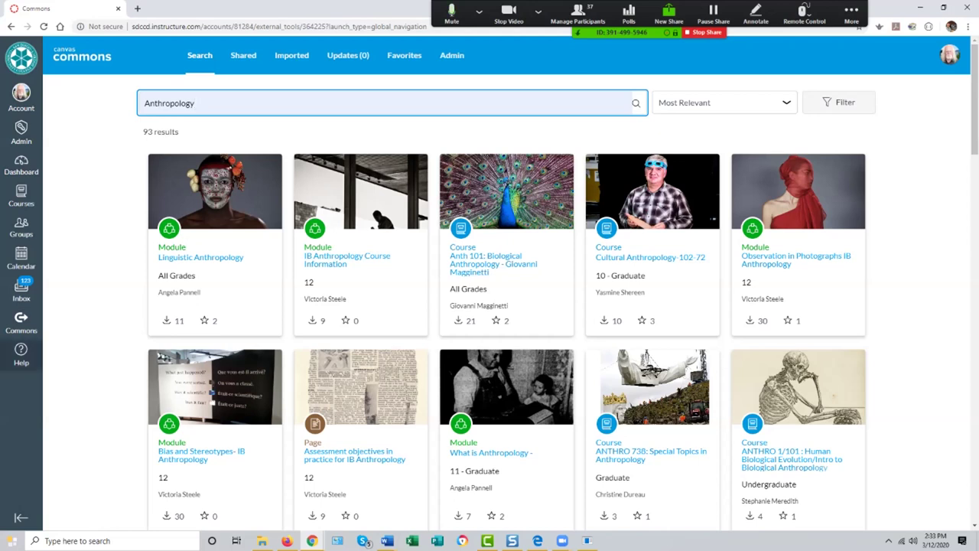
{"action": "left_click", "coordinate": [21, 353]}
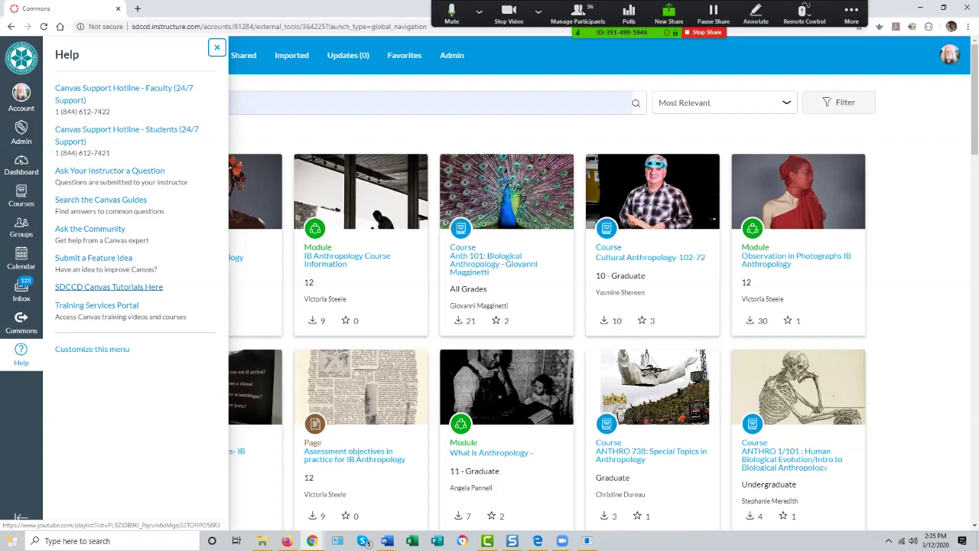
Step: Open the SDCCD Canvas Tutorials YouTube playlist from Help, return to Commons, and open a new tab
{"action": "left_click", "coordinate": [109, 287]}
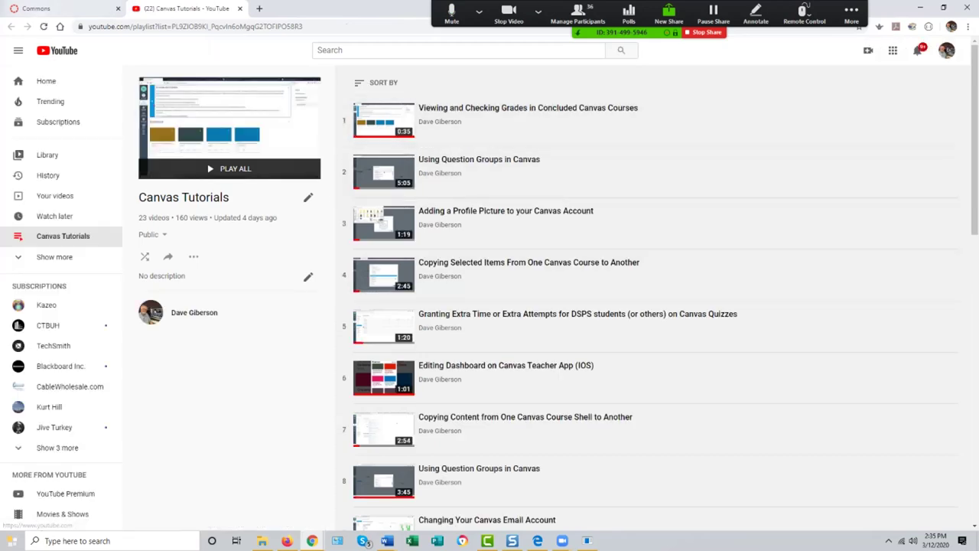
{"action": "left_click", "coordinate": [46, 9]}
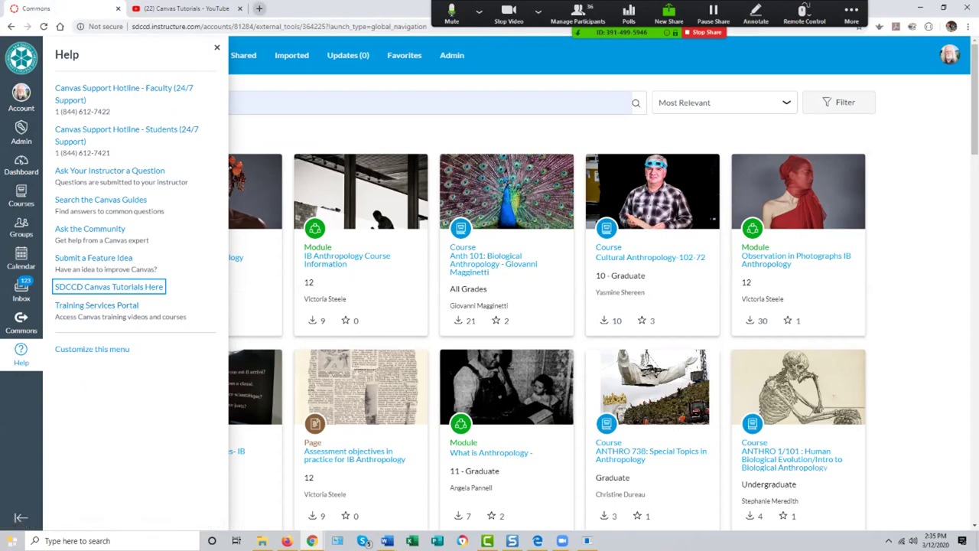
{"action": "left_click", "coordinate": [259, 9]}
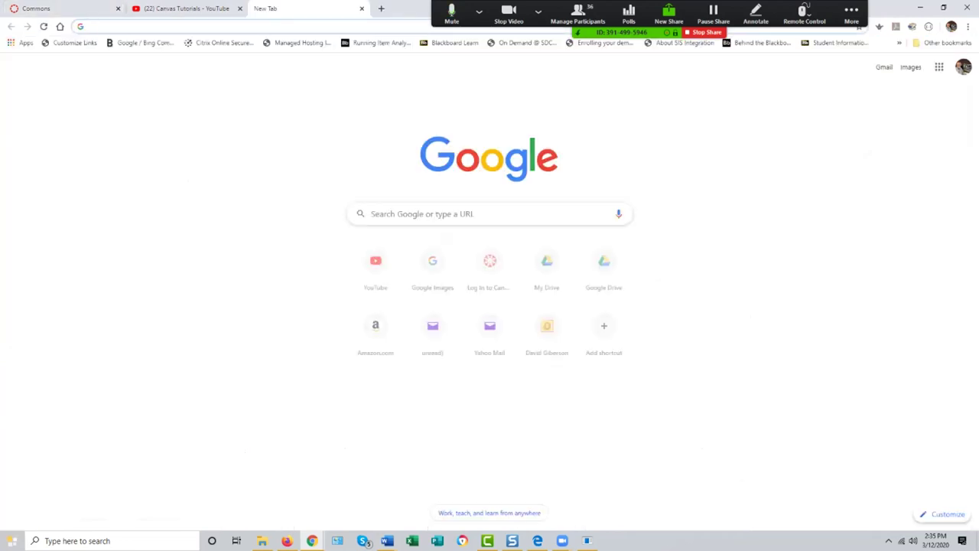
Step: Search Google for 'how do I make a test in canvas?', browse the results, and return to Commons
{"action": "type", "text": "how"}
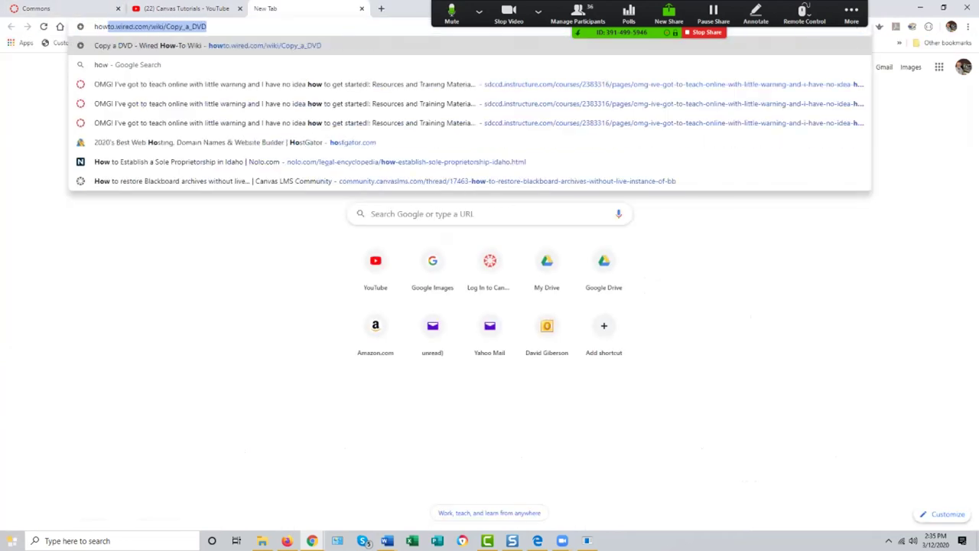
{"action": "type", "text": " do I make "}
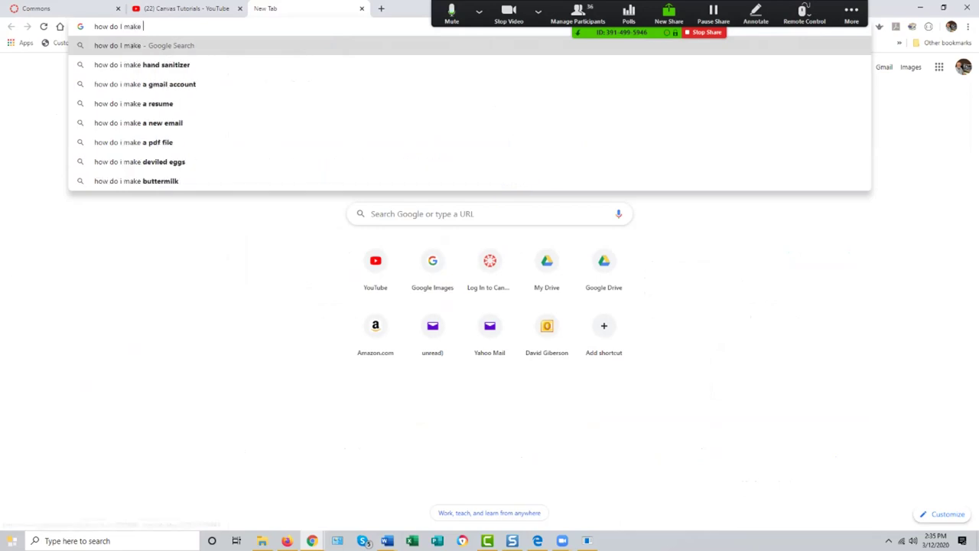
{"action": "type", "text": "a test in "}
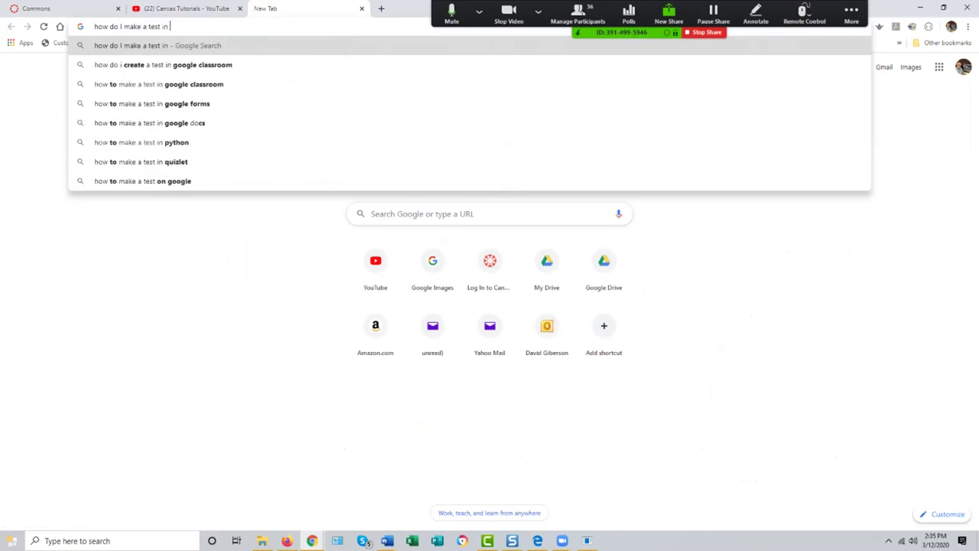
{"action": "type", "text": "canvas?"}
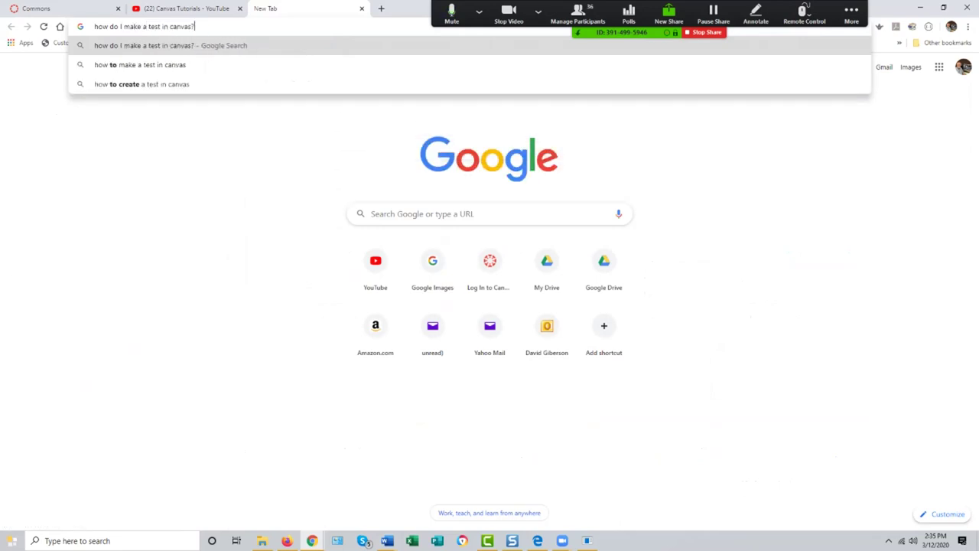
{"action": "key", "text": "Return"}
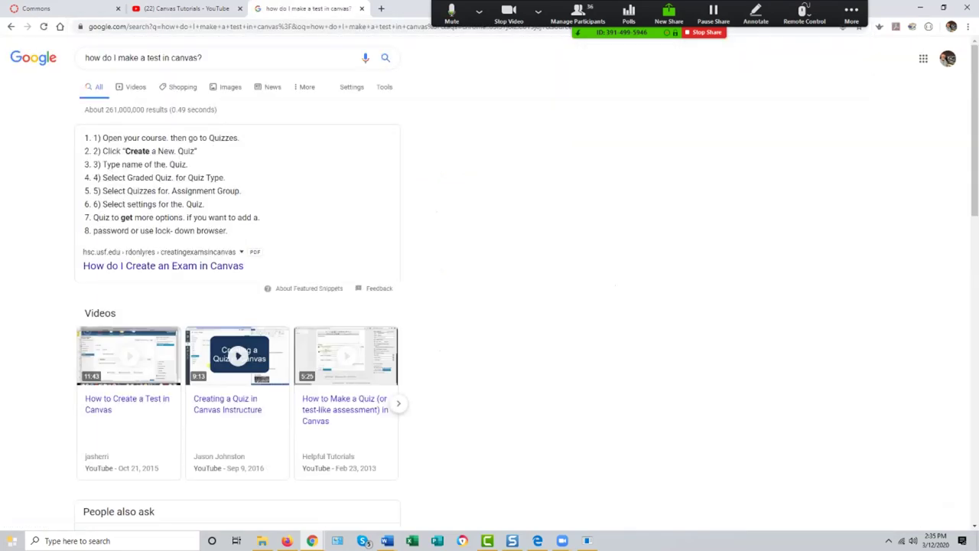
{"action": "scroll", "coordinate": [490, 306], "scroll_direction": "down", "scroll_amount": 4}
{"action": "scroll", "coordinate": [229, 406], "scroll_direction": "down", "scroll_amount": 1}
{"action": "scroll", "coordinate": [230, 406], "scroll_direction": "up", "scroll_amount": 5}
{"action": "scroll", "coordinate": [229, 367], "scroll_direction": "down", "scroll_amount": 2}
{"action": "scroll", "coordinate": [237, 290], "scroll_direction": "down", "scroll_amount": 1}
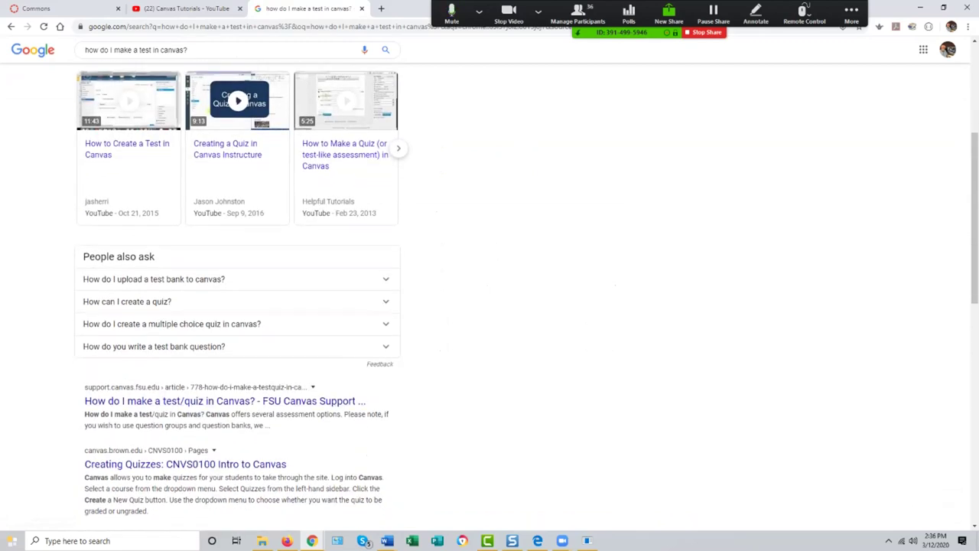
{"action": "scroll", "coordinate": [184, 364], "scroll_direction": "down", "scroll_amount": 1}
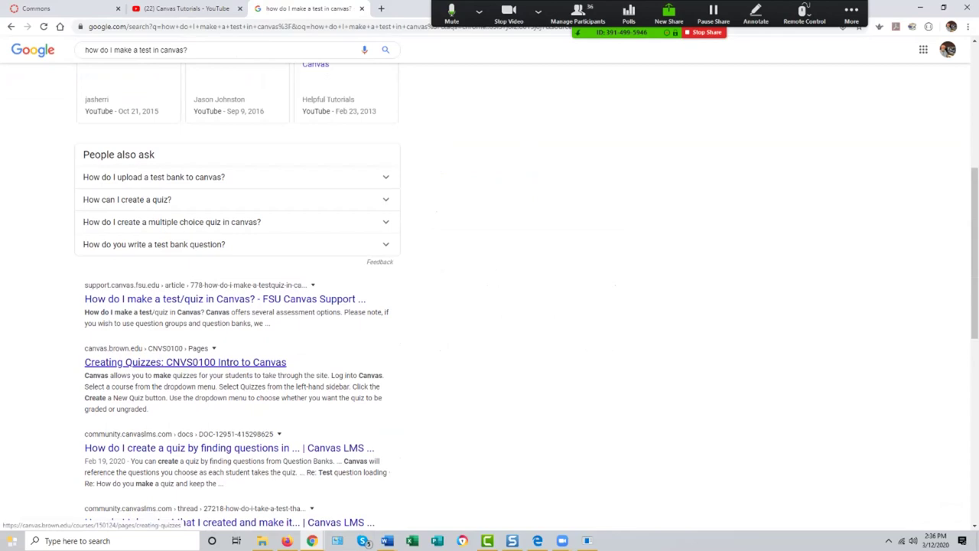
{"action": "scroll", "coordinate": [184, 365], "scroll_direction": "down", "scroll_amount": 2}
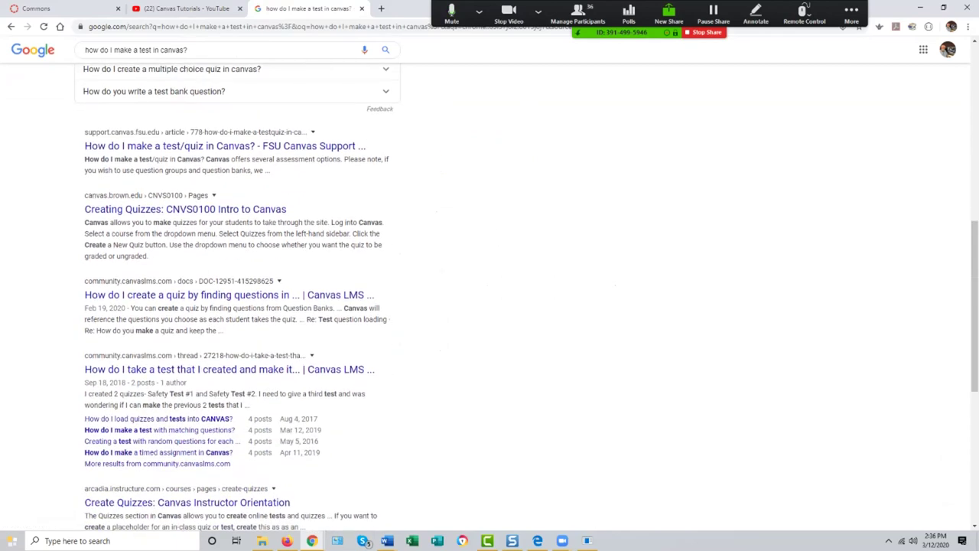
{"action": "scroll", "coordinate": [237, 306], "scroll_direction": "down", "scroll_amount": 2}
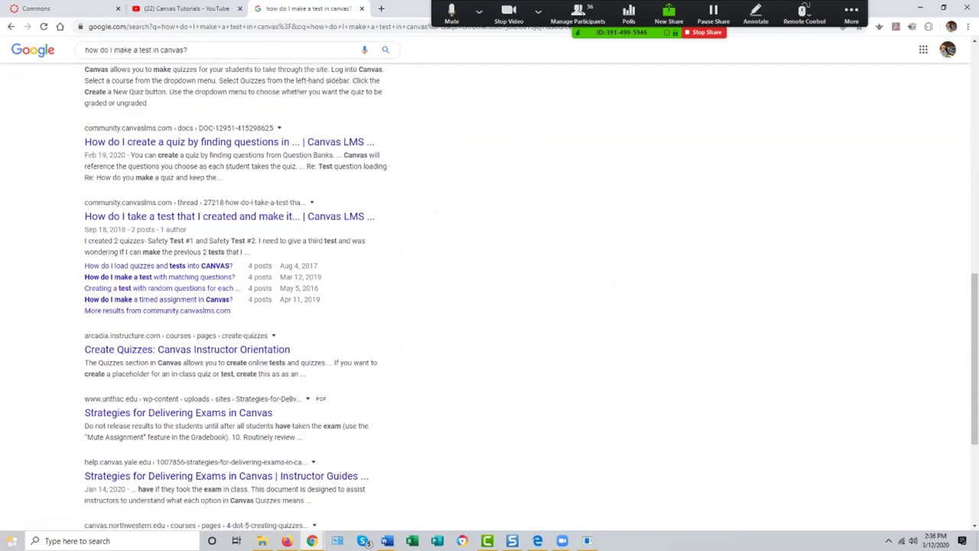
{"action": "scroll", "coordinate": [490, 297], "scroll_direction": "down", "scroll_amount": 1}
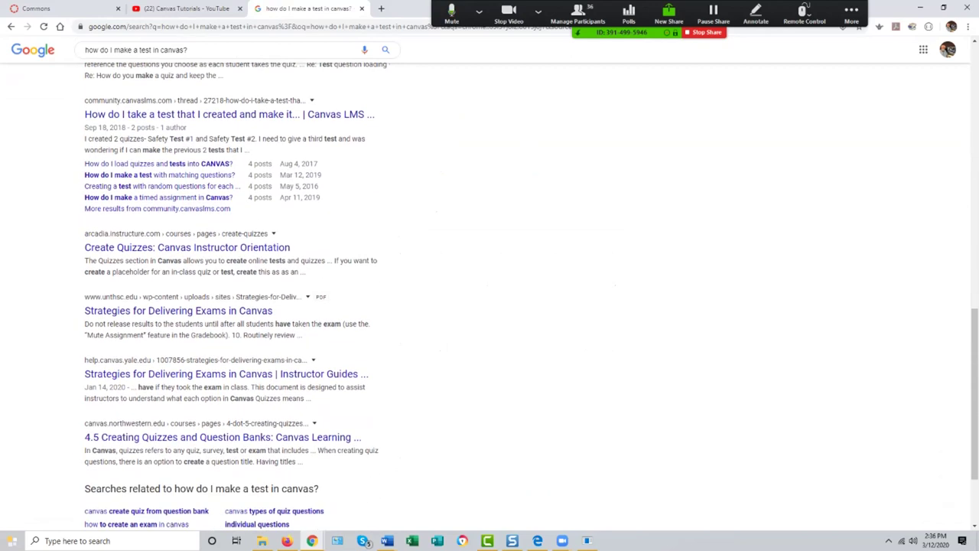
{"action": "scroll", "coordinate": [230, 375], "scroll_direction": "up", "scroll_amount": 10}
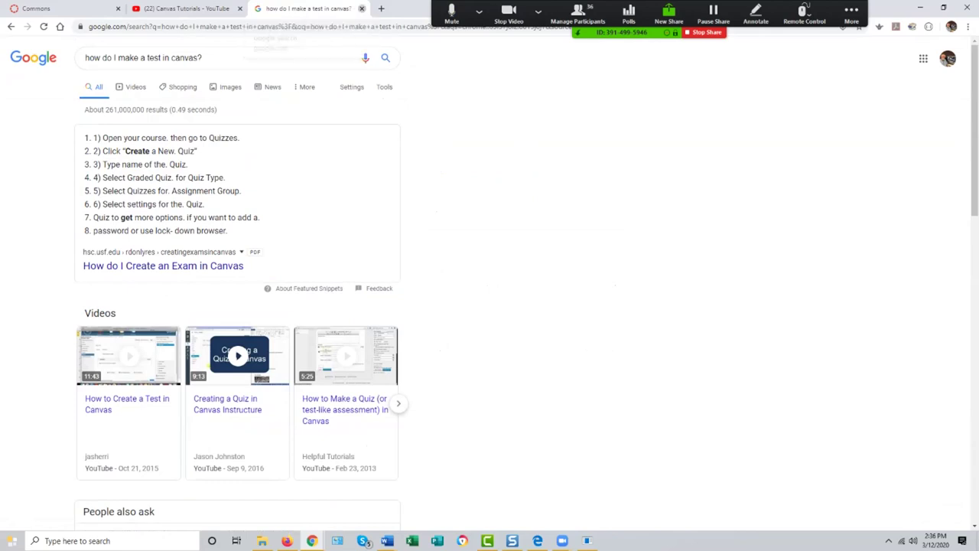
{"action": "left_click", "coordinate": [38, 8]}
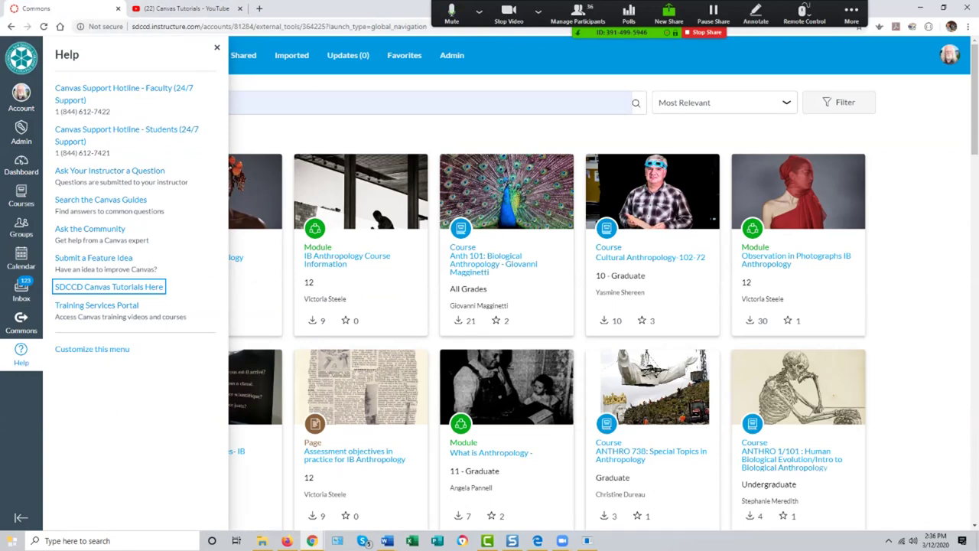
Step: Close the Help panel with Esc and open the Dashboard from the global navigation by keyboard
{"action": "key", "text": "Escape"}
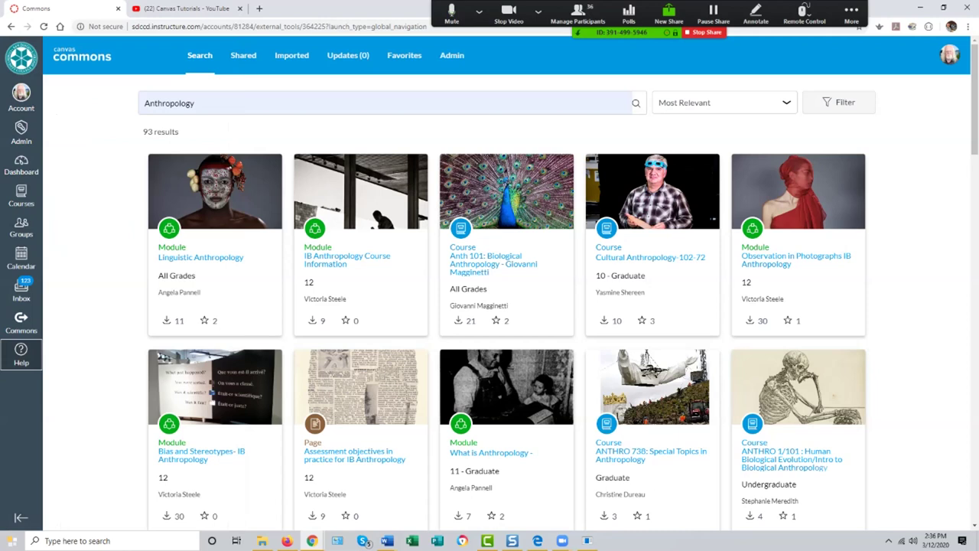
{"action": "key", "text": "Tab"}
{"action": "key", "text": "Tab"}
{"action": "key", "text": "Tab"}
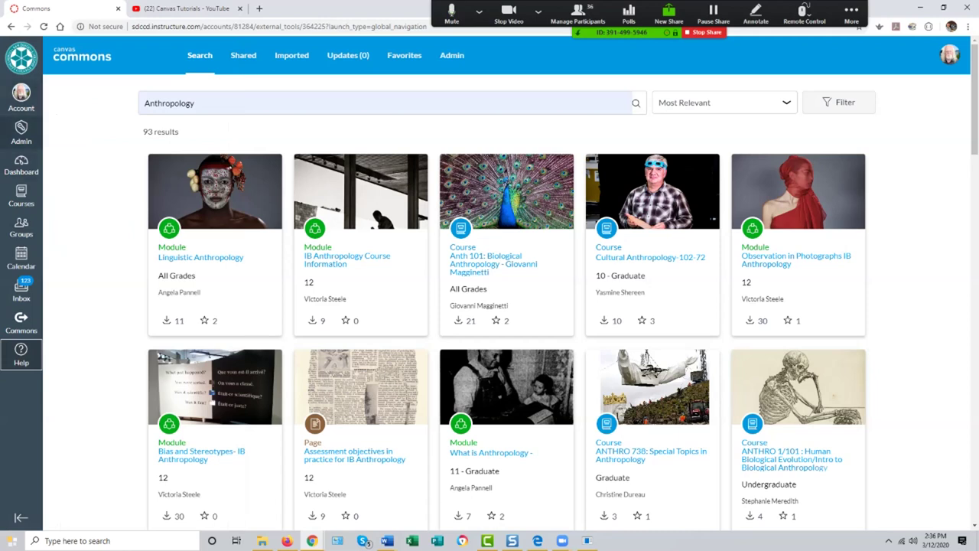
{"action": "key", "text": "Return"}
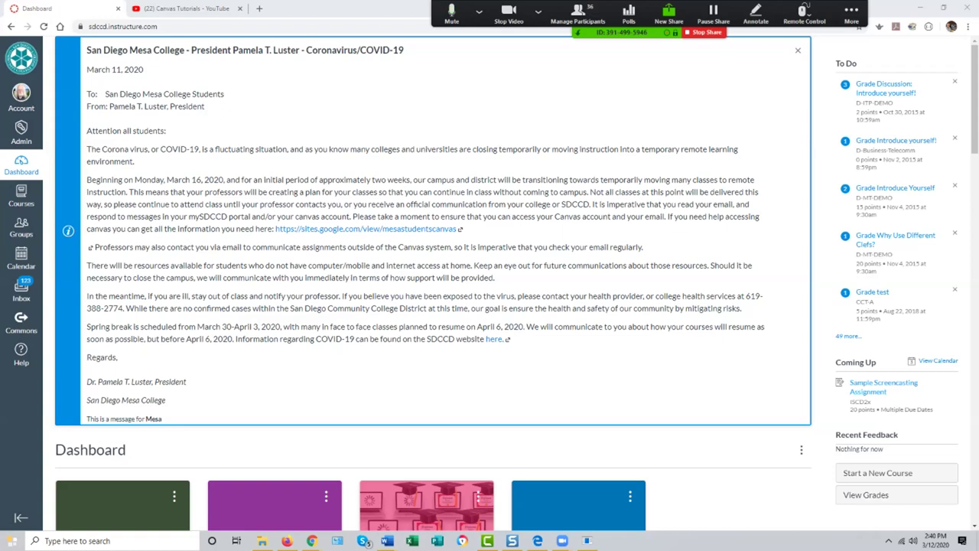
Step: Scroll the Dashboard and open the ISCD3 Introduction to Screencasting course card
{"action": "scroll", "coordinate": [433, 275], "scroll_direction": "down", "scroll_amount": 5}
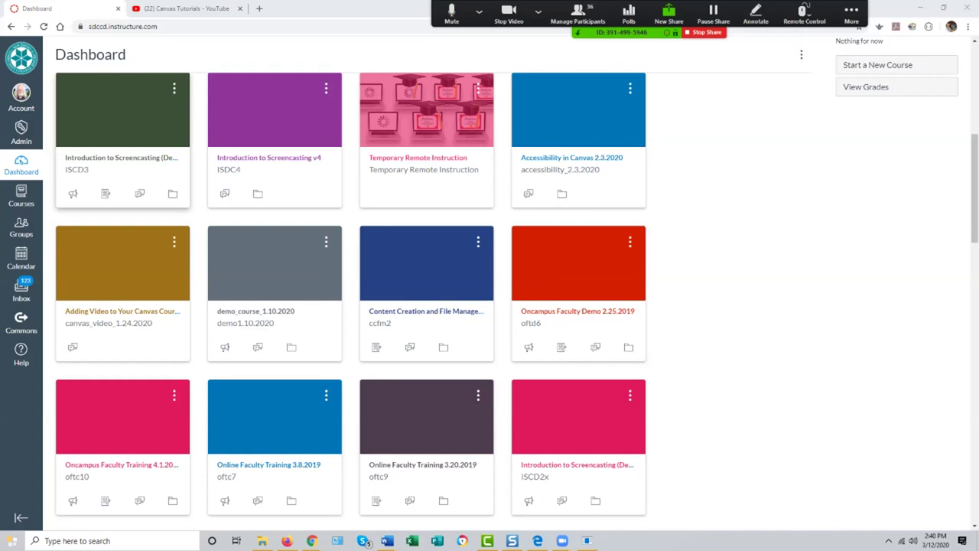
{"action": "left_click", "coordinate": [123, 109]}
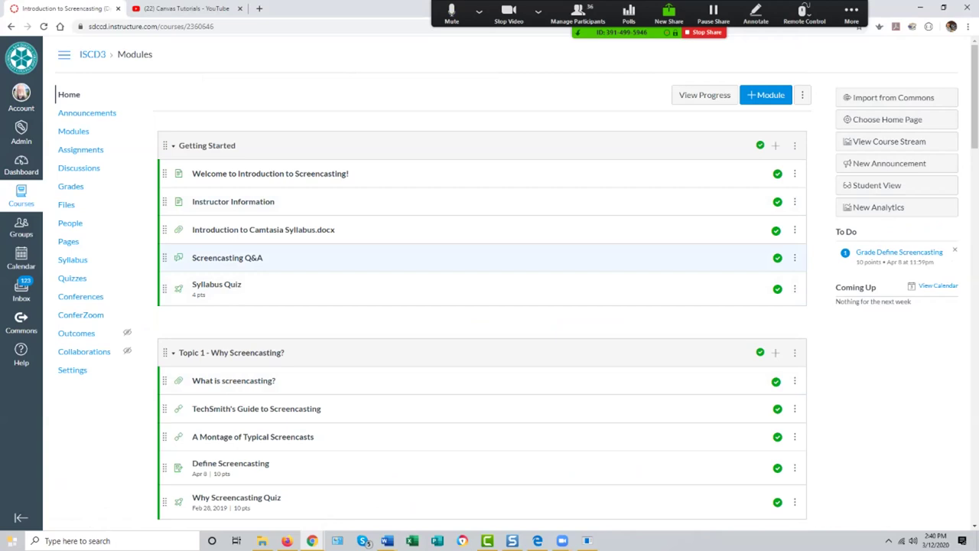
Step: Cancel the accidental Zoom Mute All prompt triggered by Alt+M
{"action": "key", "text": "alt+m"}
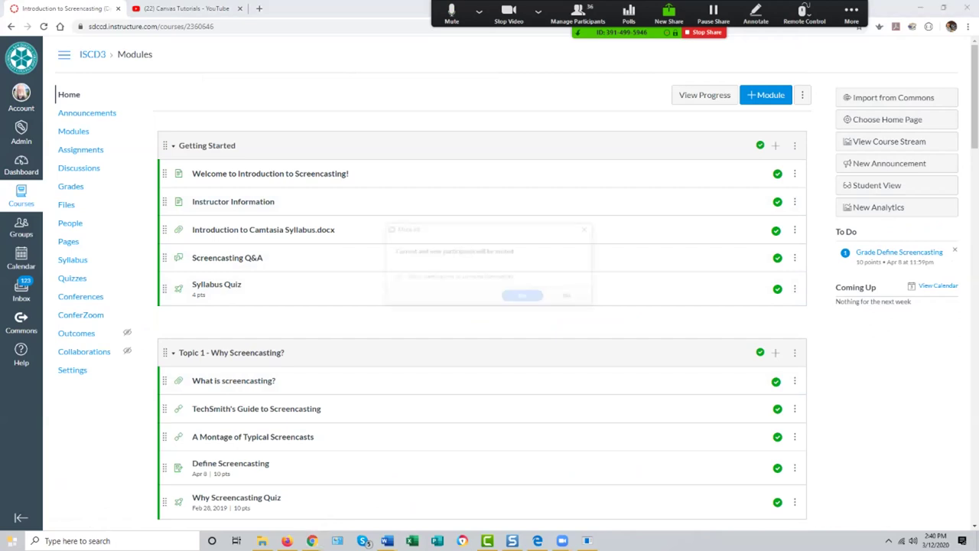
{"action": "key", "text": "Return"}
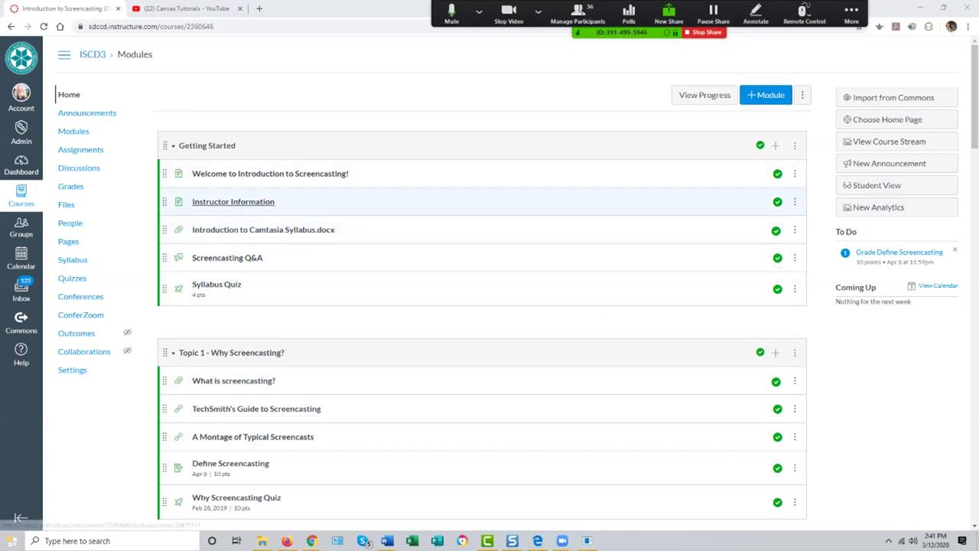
Step: View the Welcome to Introduction to Screencasting page, go back, then visit Modules and the course Home
{"action": "left_click", "coordinate": [270, 173]}
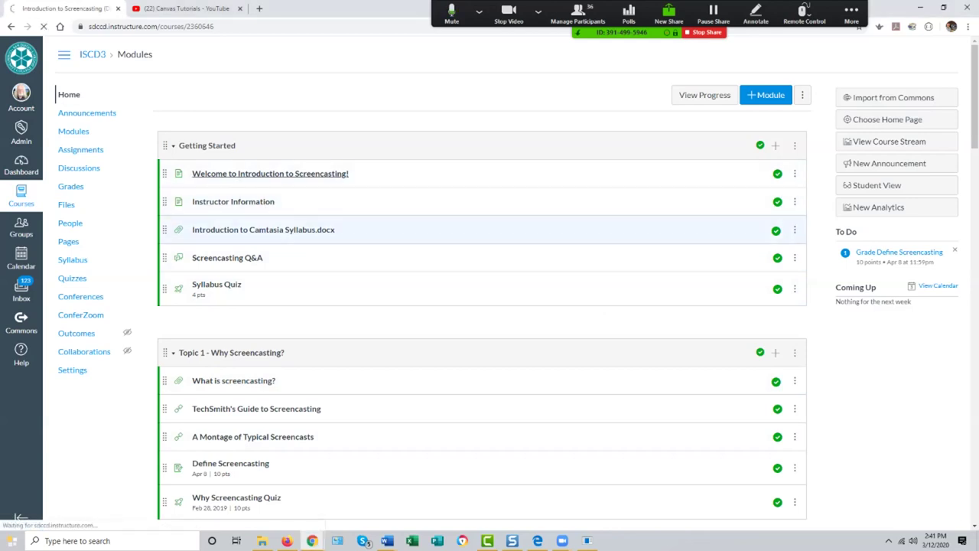
{"action": "left_click", "coordinate": [11, 26]}
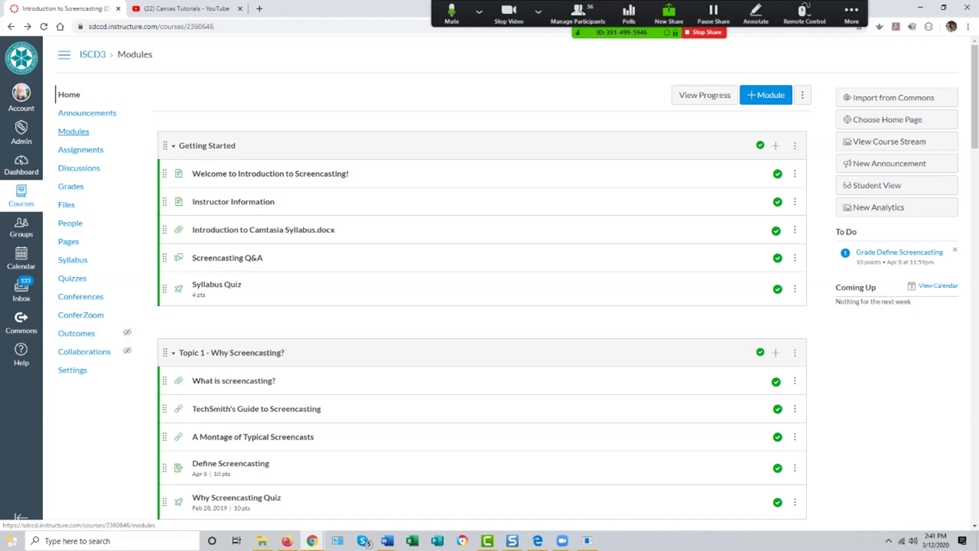
{"action": "left_click", "coordinate": [73, 132]}
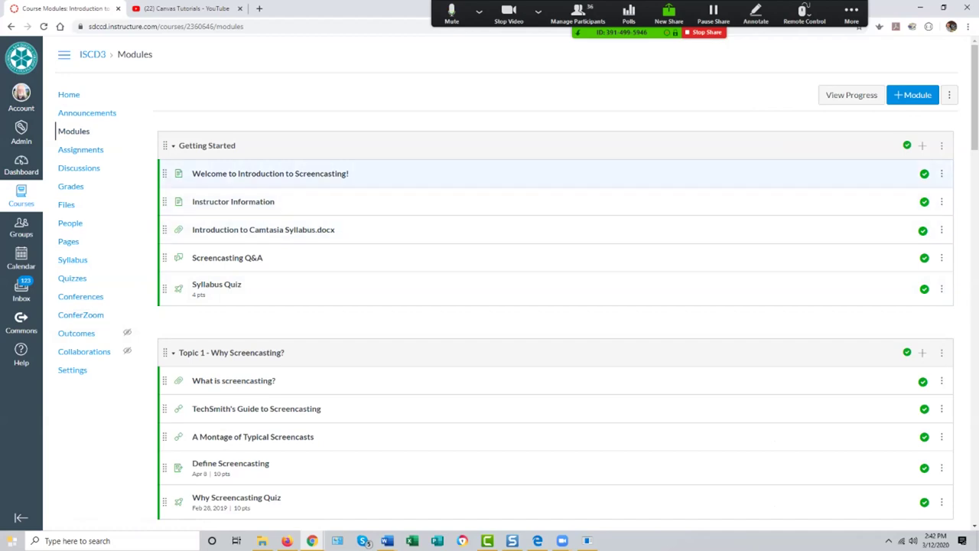
{"action": "left_click", "coordinate": [68, 94]}
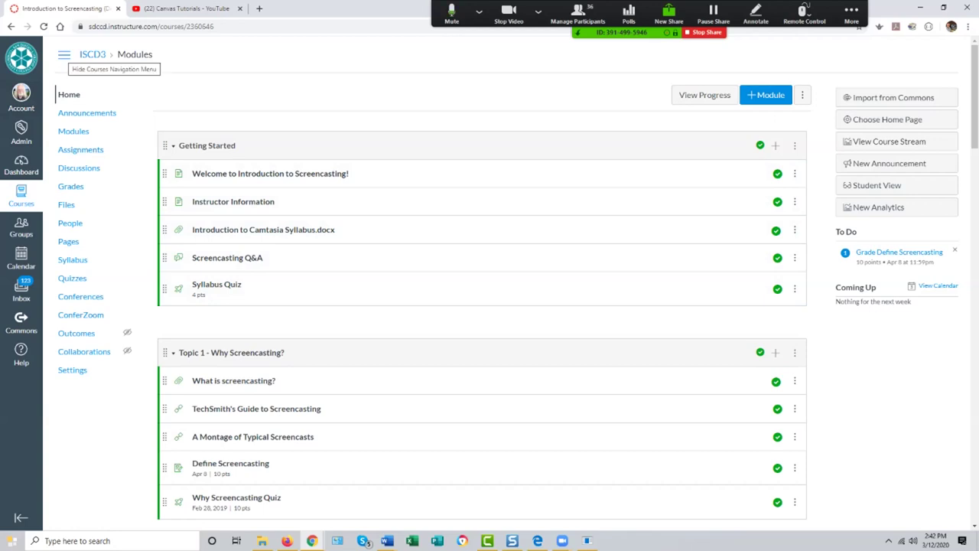
{"action": "left_click", "coordinate": [64, 54]}
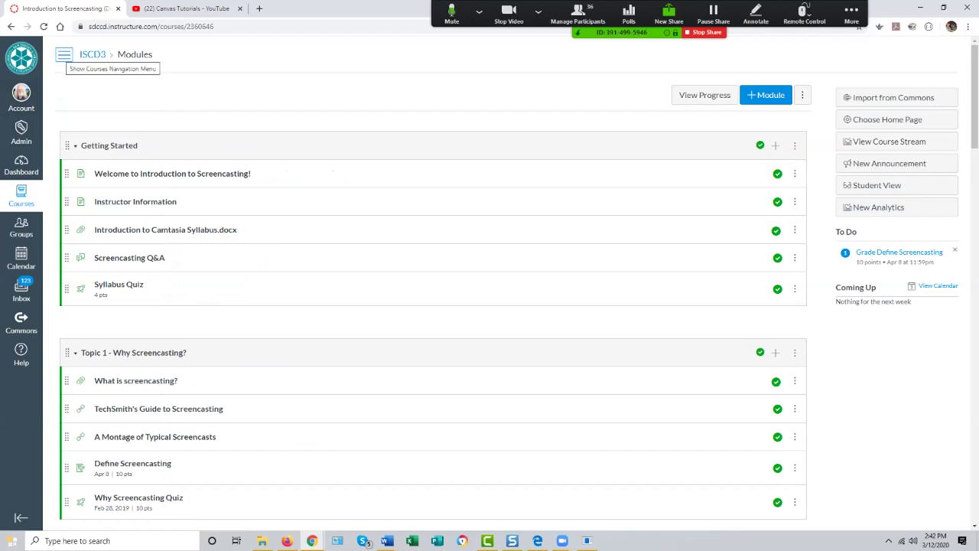
{"action": "left_click", "coordinate": [64, 55]}
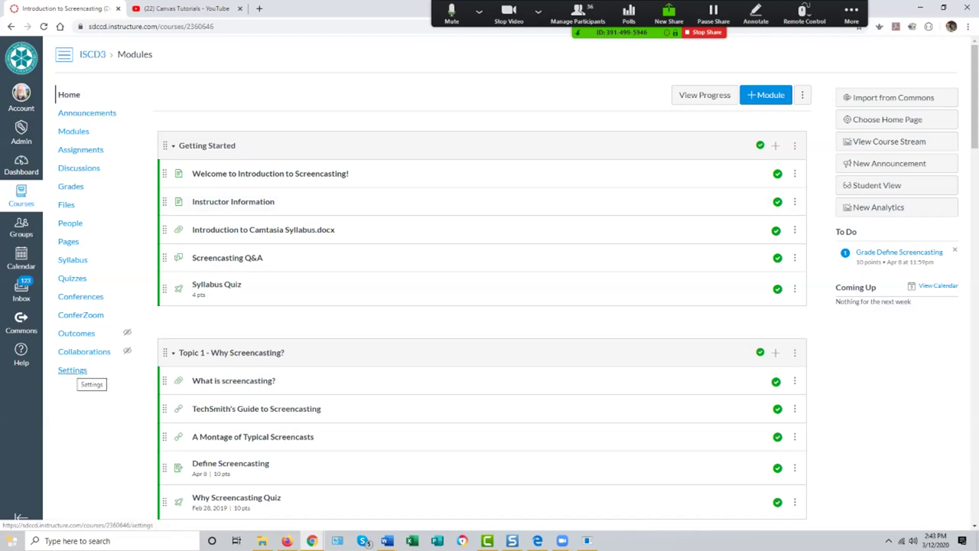
{"action": "left_click", "coordinate": [877, 185]}
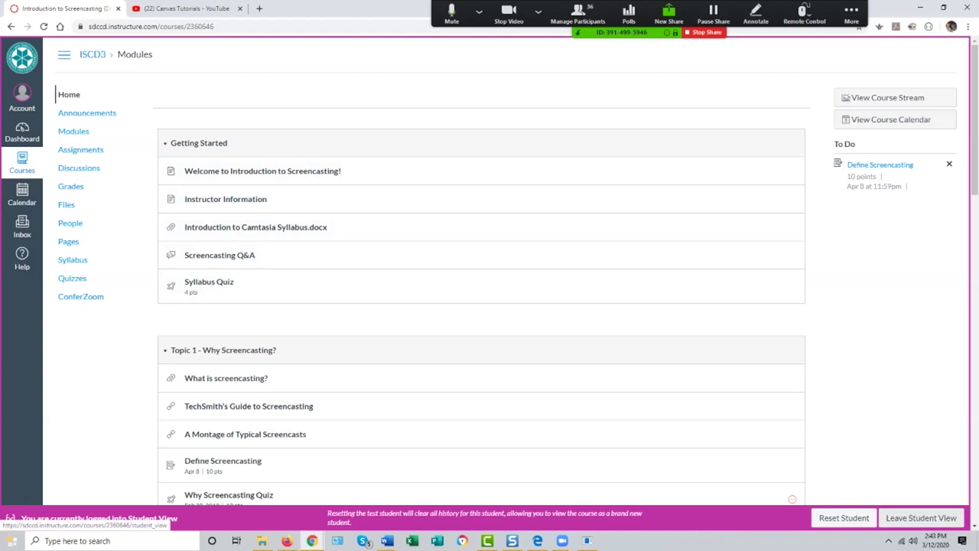
{"action": "left_click", "coordinate": [921, 518]}
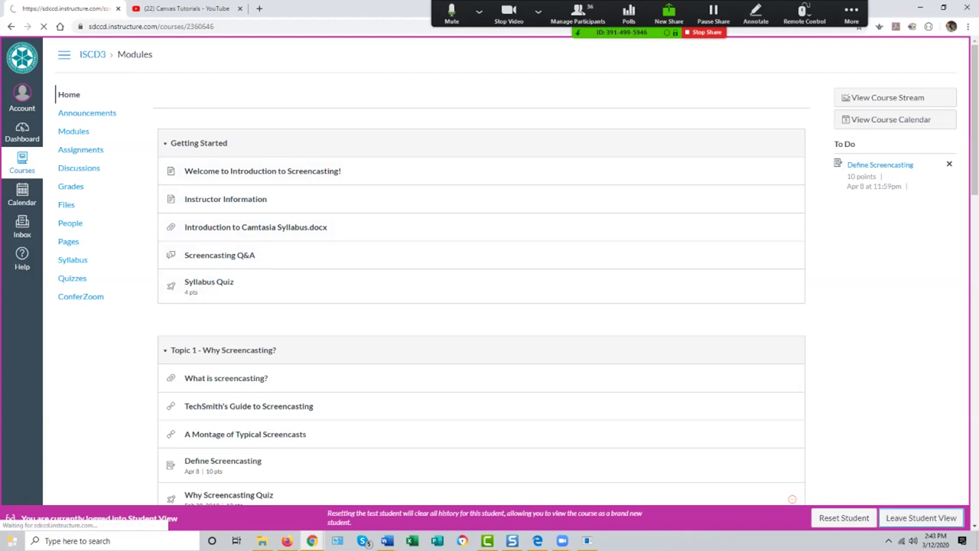
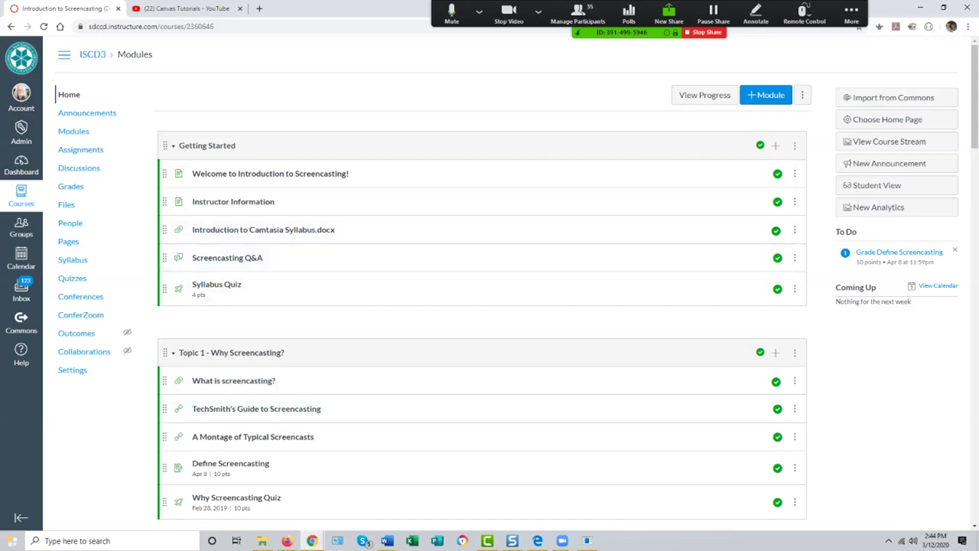
Step: Scroll through the ISCD3 Modules page to review the Getting Started and Topic 1 items
{"action": "scroll", "coordinate": [482, 173], "scroll_direction": "down", "scroll_amount": 1}
{"action": "scroll", "coordinate": [482, 173], "scroll_direction": "up", "scroll_amount": 1}
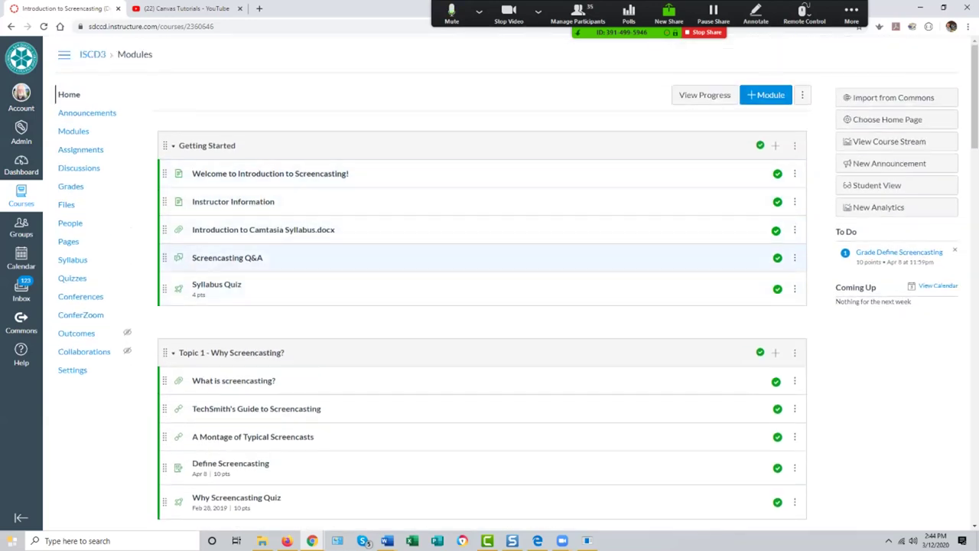
{"action": "scroll", "coordinate": [482, 286], "scroll_direction": "down", "scroll_amount": 1}
{"action": "scroll", "coordinate": [482, 229], "scroll_direction": "up", "scroll_amount": 1}
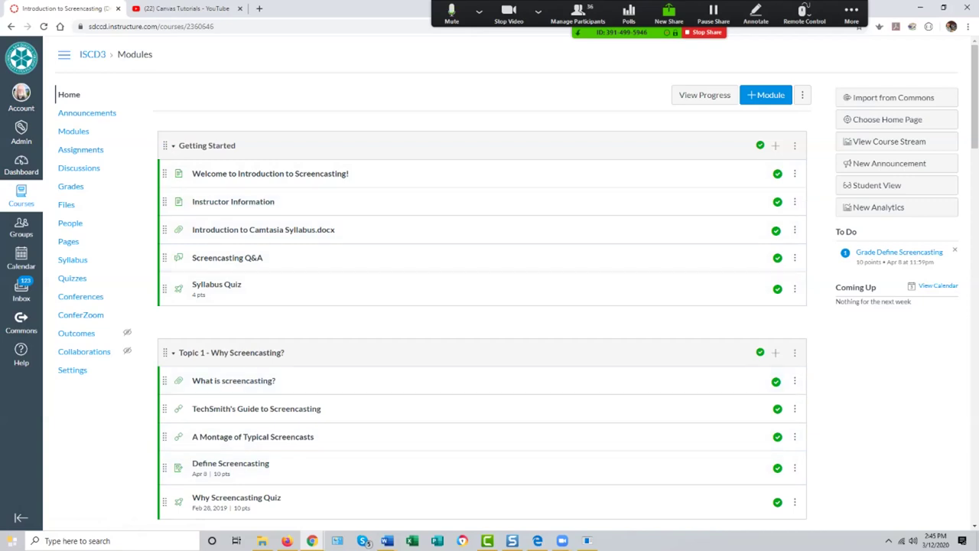
{"action": "scroll", "coordinate": [482, 380], "scroll_direction": "down", "scroll_amount": 1}
{"action": "scroll", "coordinate": [482, 381], "scroll_direction": "up", "scroll_amount": 1}
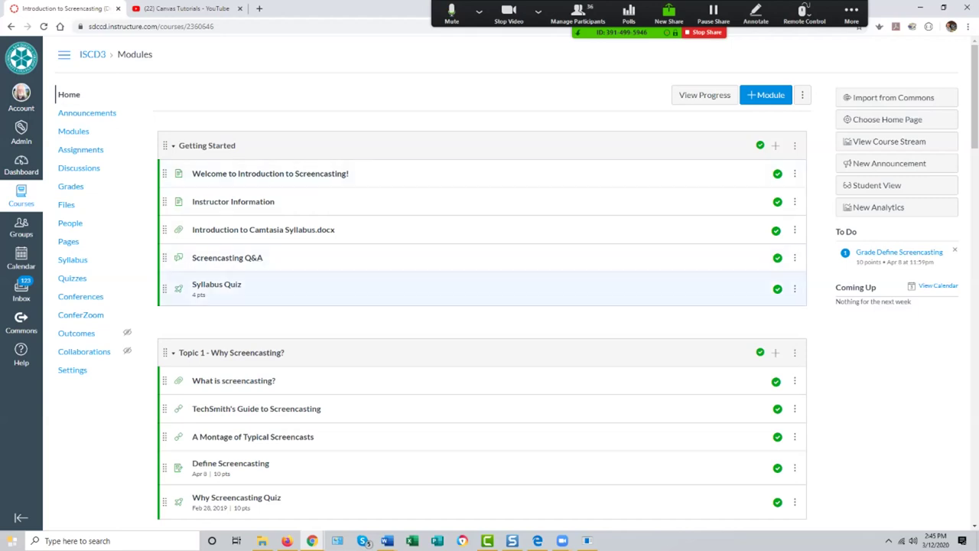
{"action": "scroll", "coordinate": [252, 257], "scroll_direction": "down", "scroll_amount": 2}
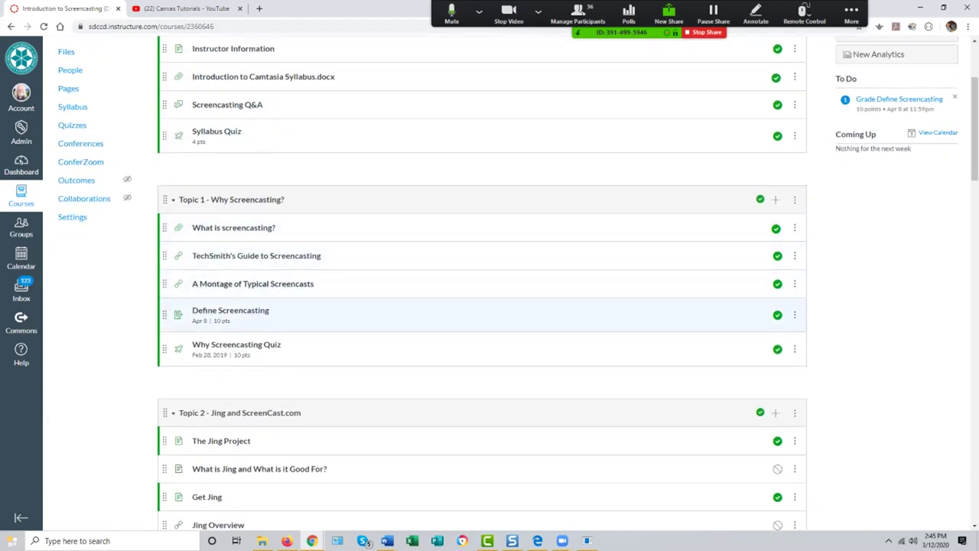
{"action": "scroll", "coordinate": [253, 345], "scroll_direction": "down", "scroll_amount": 2}
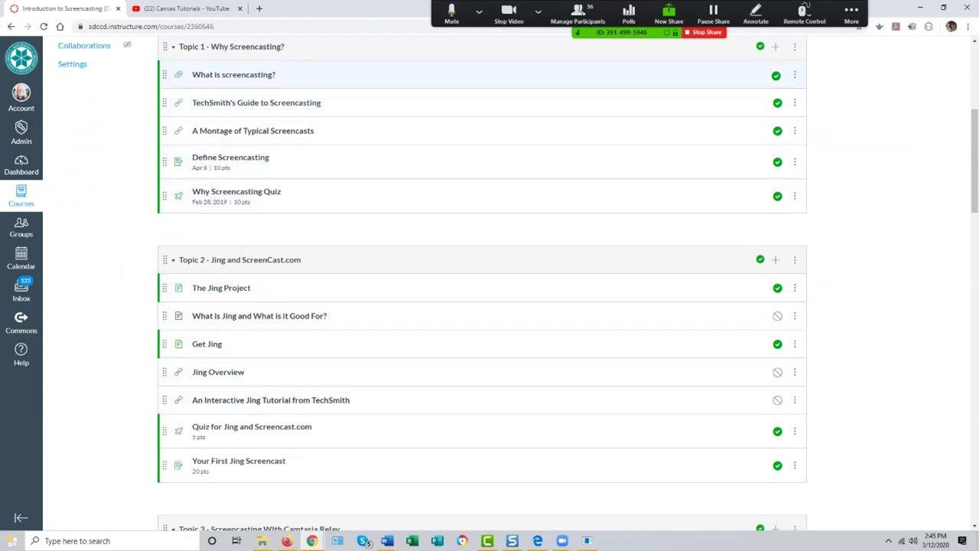
{"action": "scroll", "coordinate": [252, 74], "scroll_direction": "up", "scroll_amount": 2}
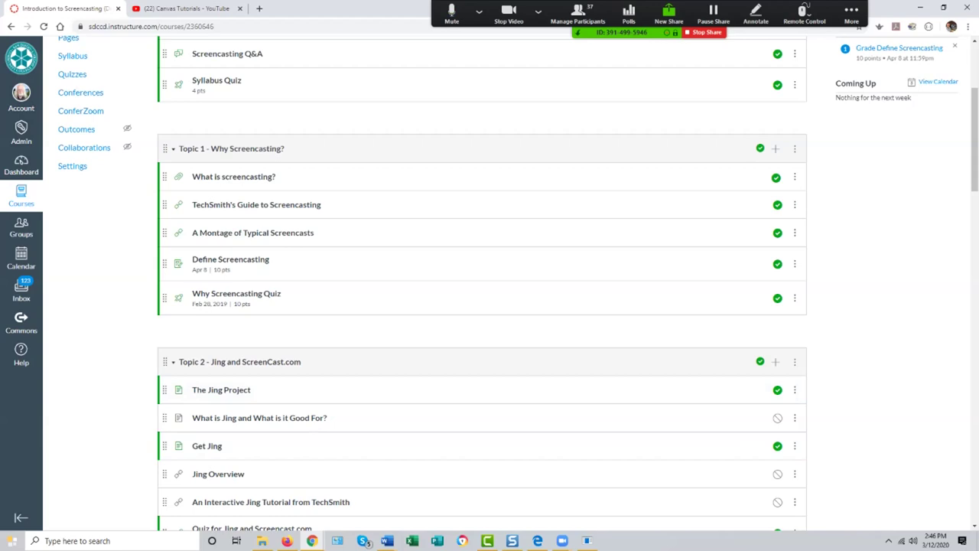
{"action": "scroll", "coordinate": [482, 446], "scroll_direction": "down", "scroll_amount": 1}
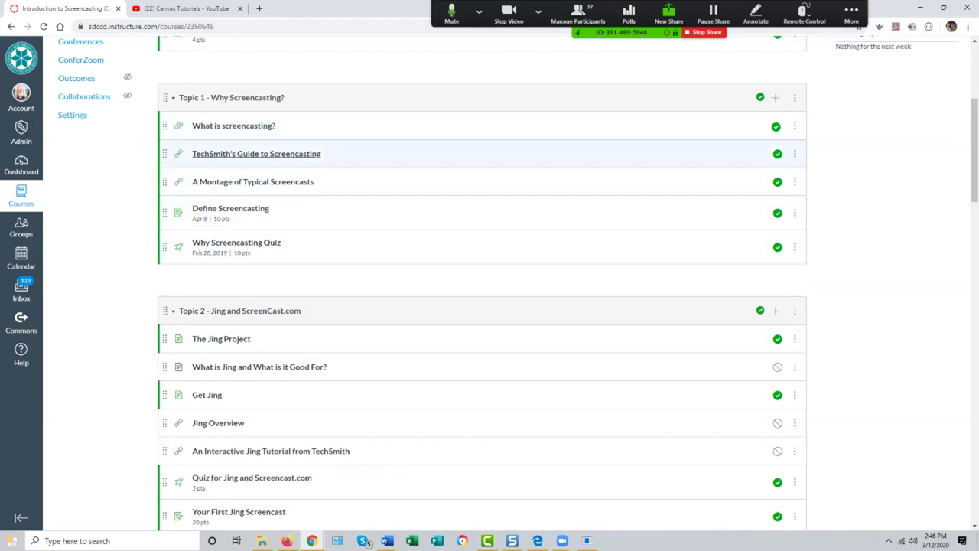
{"action": "scroll", "coordinate": [482, 306], "scroll_direction": "up", "scroll_amount": 3}
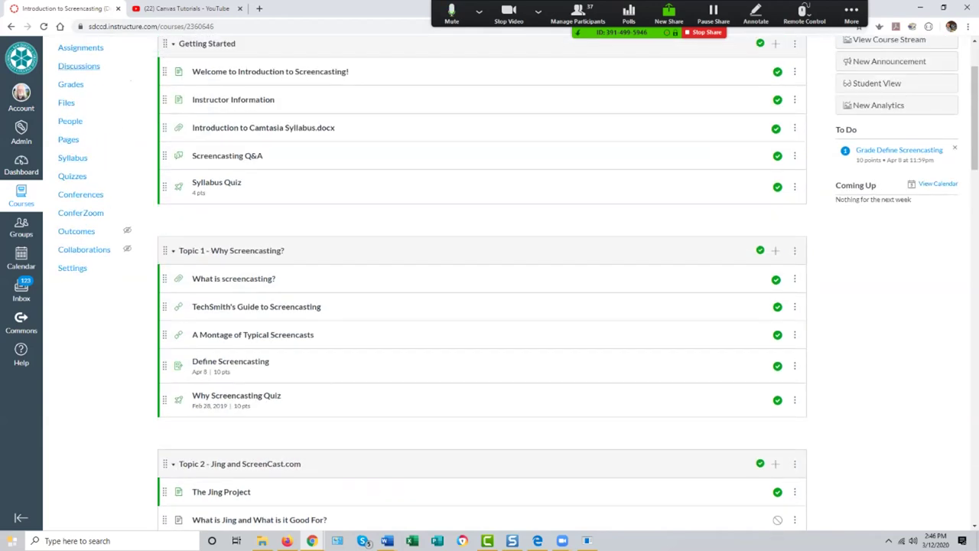
{"action": "scroll", "coordinate": [482, 306], "scroll_direction": "up", "scroll_amount": 1}
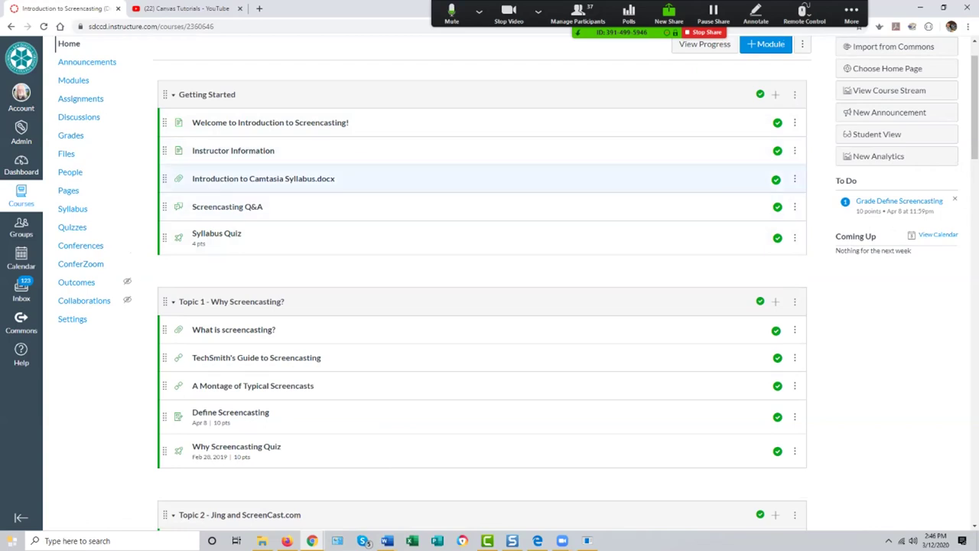
{"action": "scroll", "coordinate": [482, 283], "scroll_direction": "down", "scroll_amount": 1}
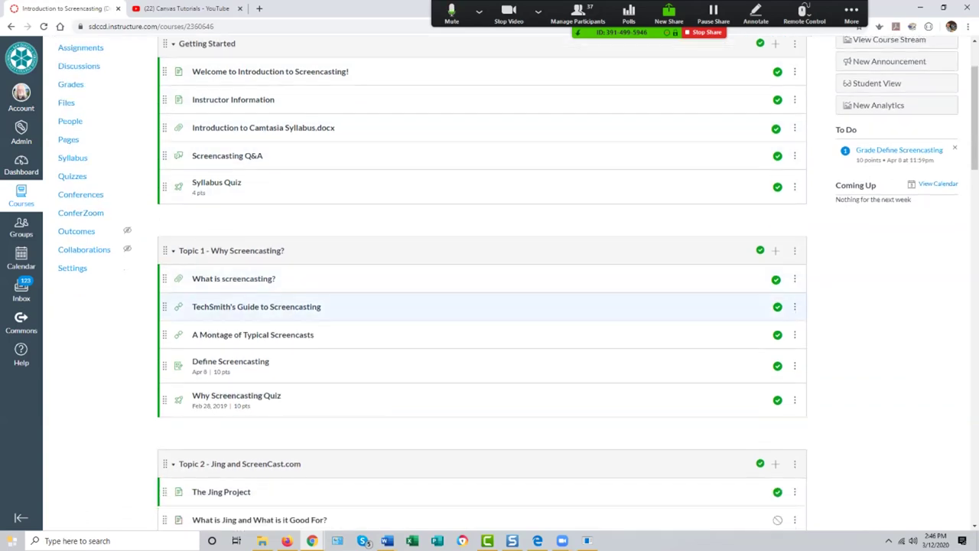
{"action": "scroll", "coordinate": [482, 306], "scroll_direction": "down", "scroll_amount": 2}
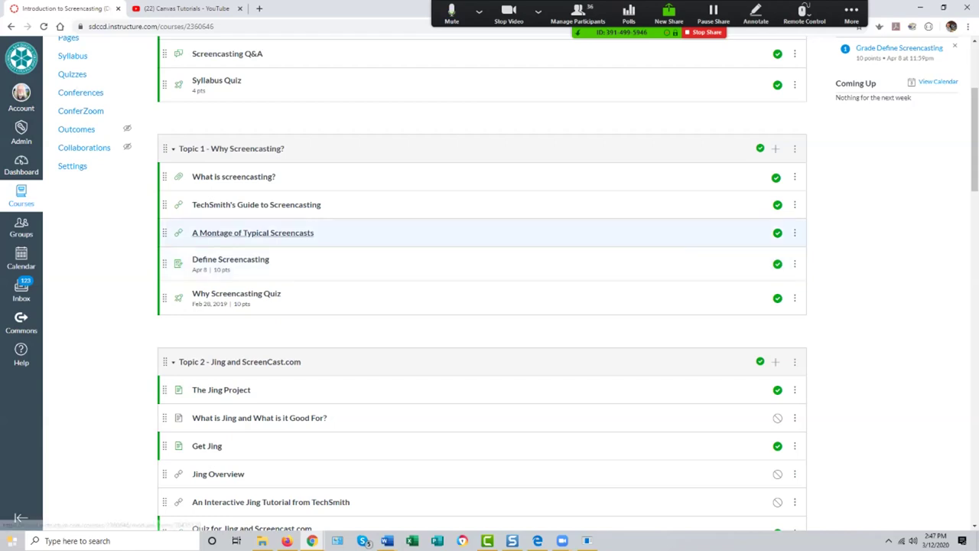
{"action": "scroll", "coordinate": [482, 275], "scroll_direction": "down", "scroll_amount": 2}
{"action": "scroll", "coordinate": [482, 275], "scroll_direction": "up", "scroll_amount": 2}
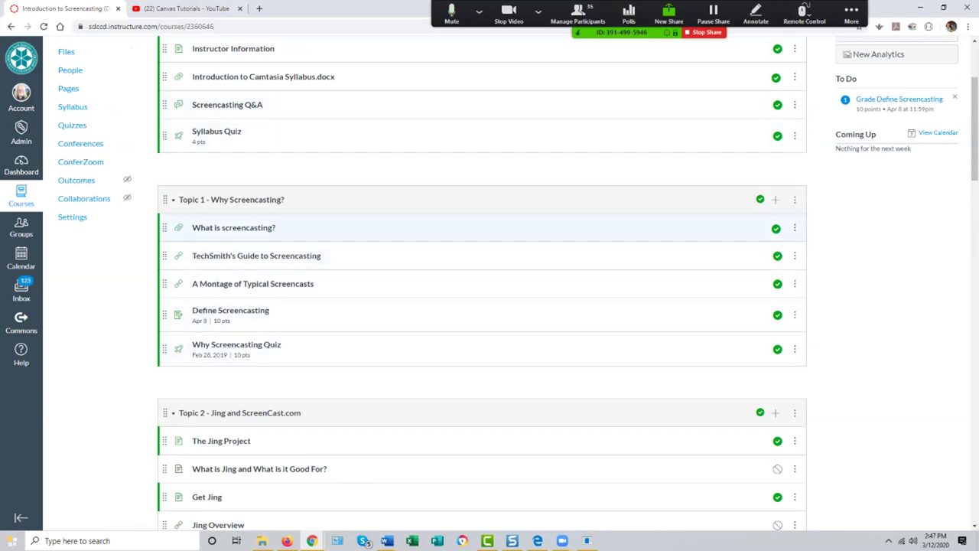
{"action": "scroll", "coordinate": [482, 314], "scroll_direction": "up", "scroll_amount": 2}
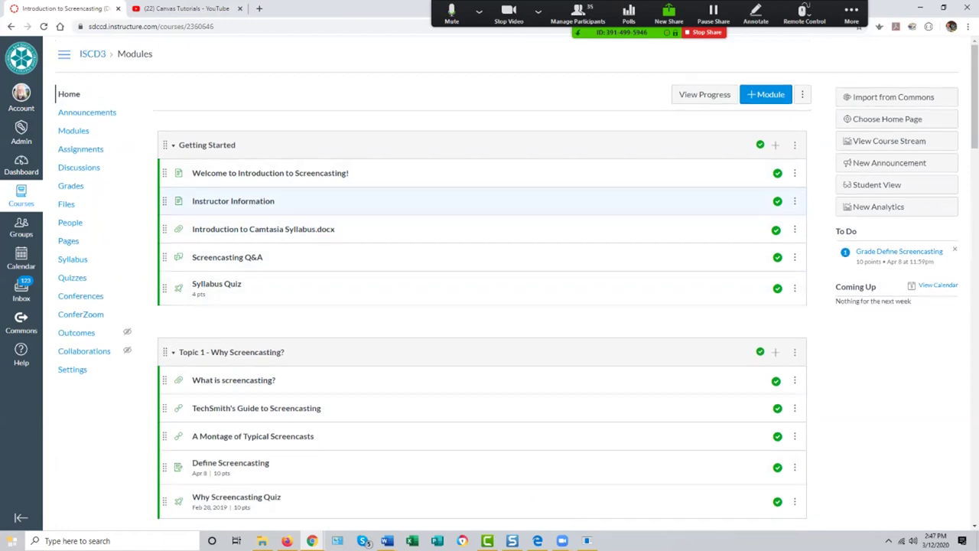
{"action": "scroll", "coordinate": [482, 283], "scroll_direction": "down", "scroll_amount": 1}
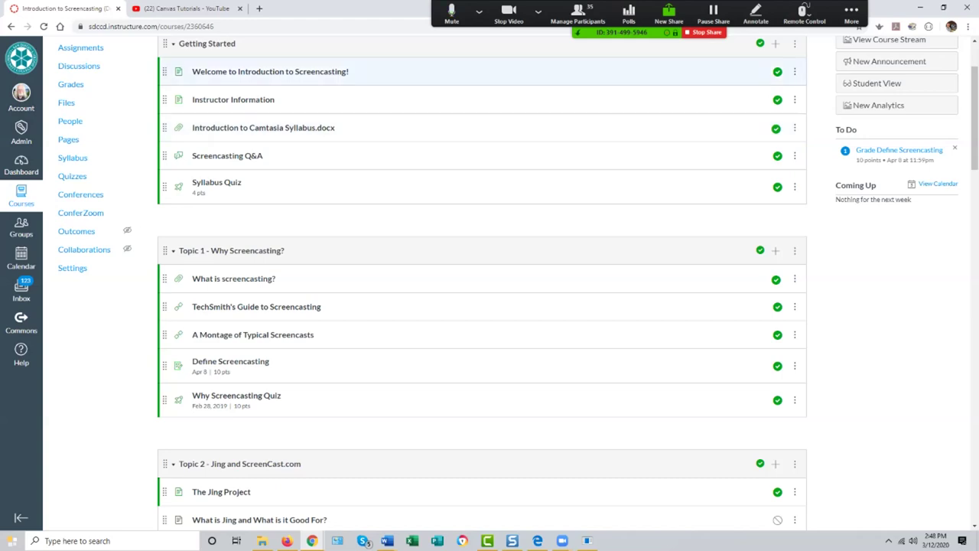
{"action": "scroll", "coordinate": [482, 72], "scroll_direction": "up", "scroll_amount": 2}
{"action": "scroll", "coordinate": [482, 230], "scroll_direction": "down", "scroll_amount": 3}
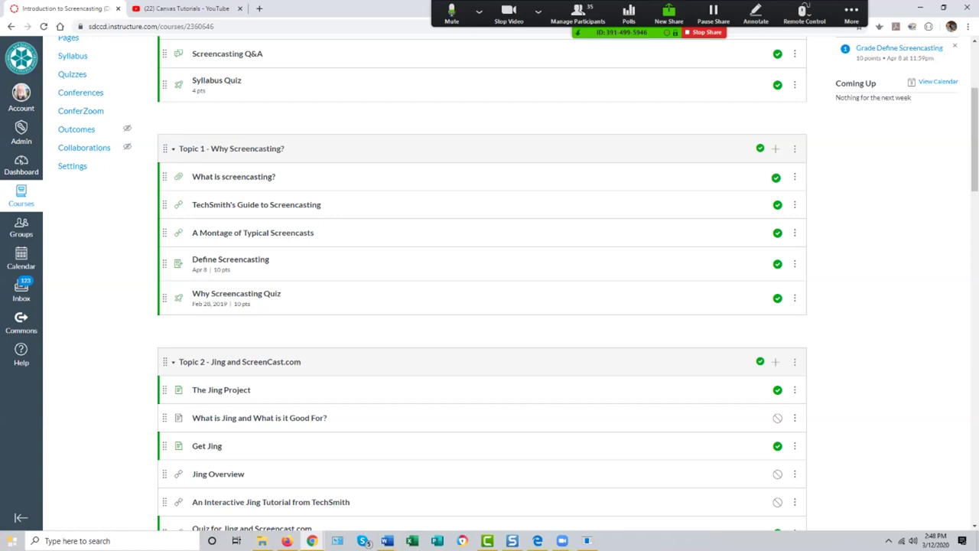
{"action": "scroll", "coordinate": [489, 283], "scroll_direction": "up", "scroll_amount": 3}
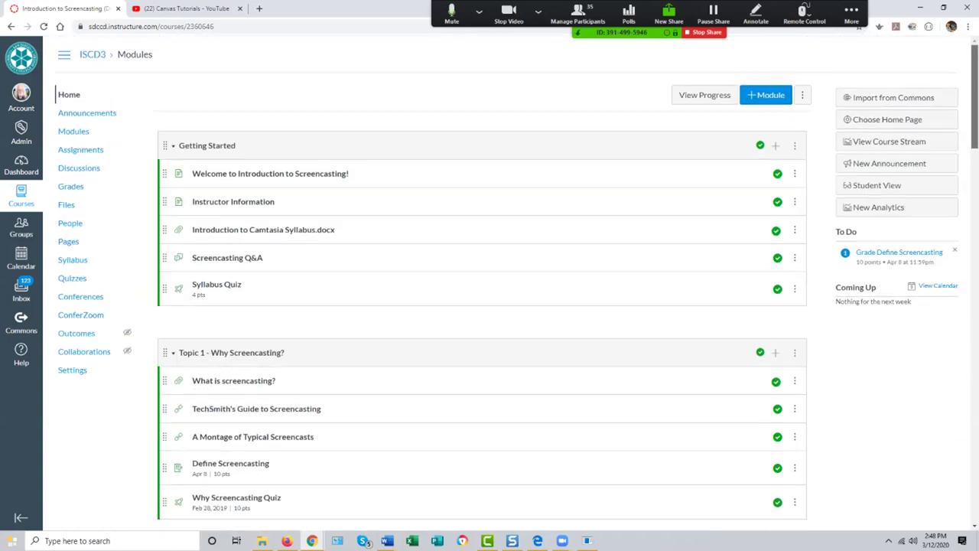
Step: Go to the ISCD3 course home page and scroll through its content
{"action": "left_click", "coordinate": [69, 94]}
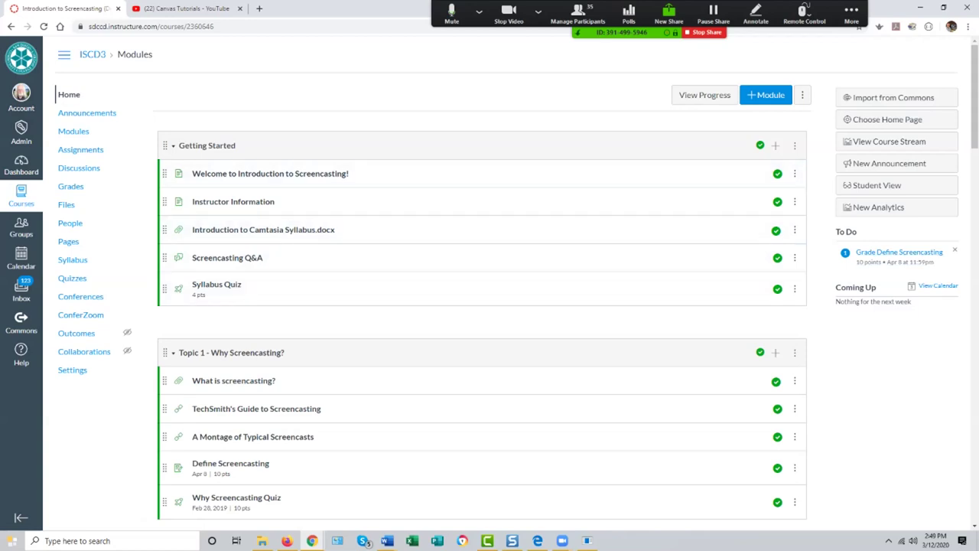
{"action": "scroll", "coordinate": [302, 130], "scroll_direction": "down", "scroll_amount": 3}
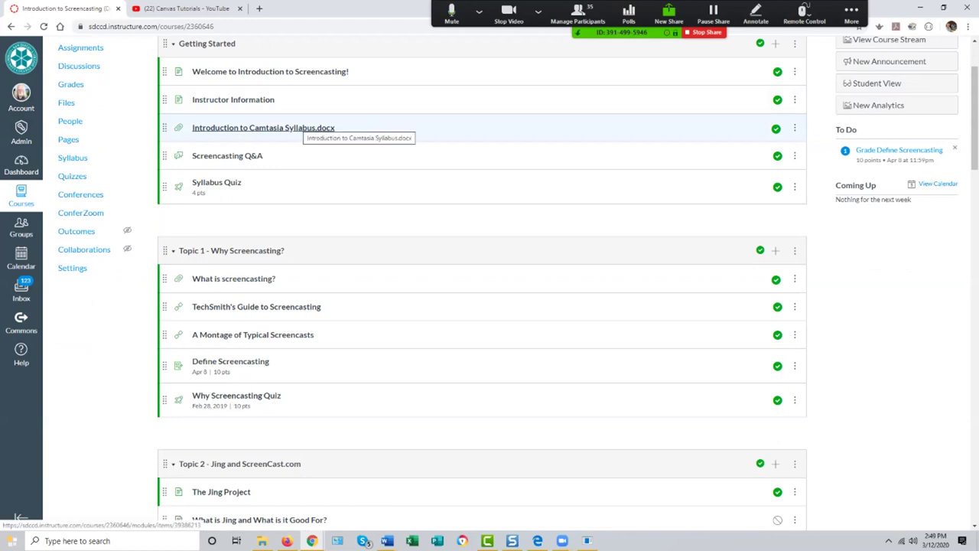
{"action": "scroll", "coordinate": [302, 130], "scroll_direction": "down", "scroll_amount": 3}
{"action": "scroll", "coordinate": [302, 130], "scroll_direction": "up", "scroll_amount": 4}
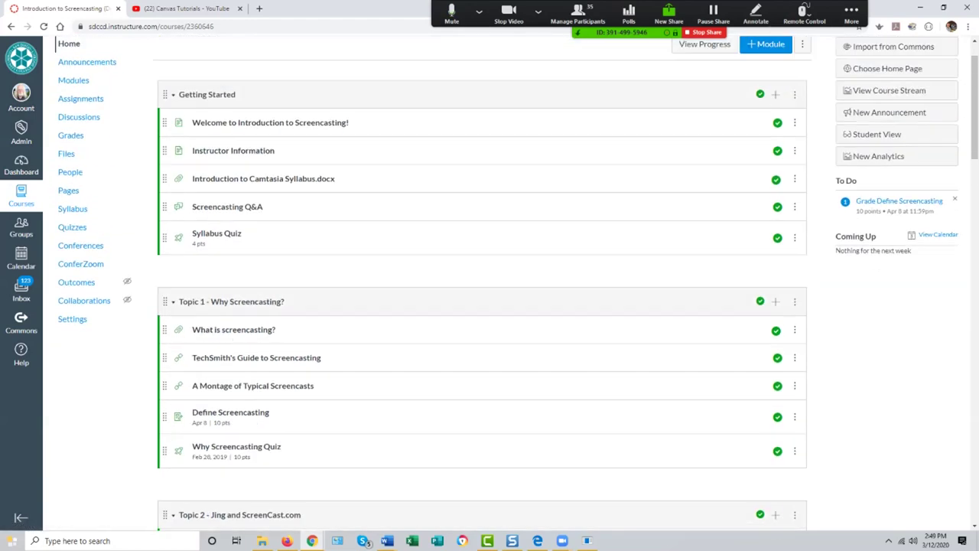
{"action": "scroll", "coordinate": [302, 115], "scroll_direction": "down", "scroll_amount": 10}
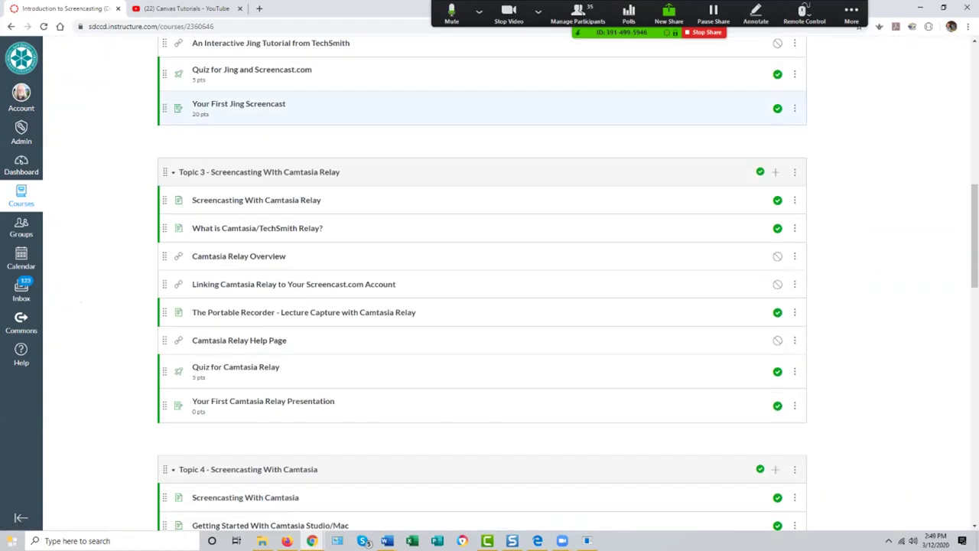
{"action": "scroll", "coordinate": [306, 132], "scroll_direction": "down", "scroll_amount": 2}
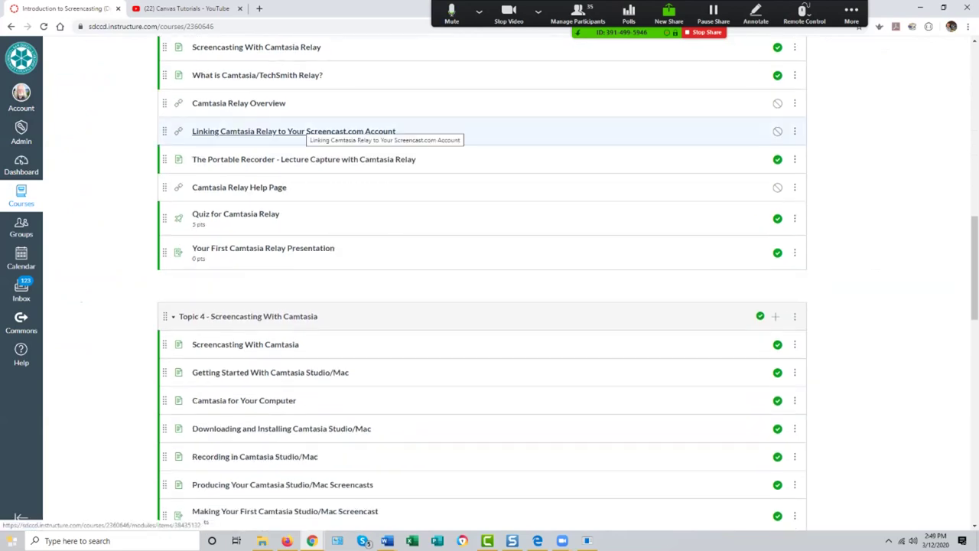
{"action": "scroll", "coordinate": [306, 132], "scroll_direction": "down", "scroll_amount": 2}
{"action": "scroll", "coordinate": [306, 131], "scroll_direction": "up", "scroll_amount": 12}
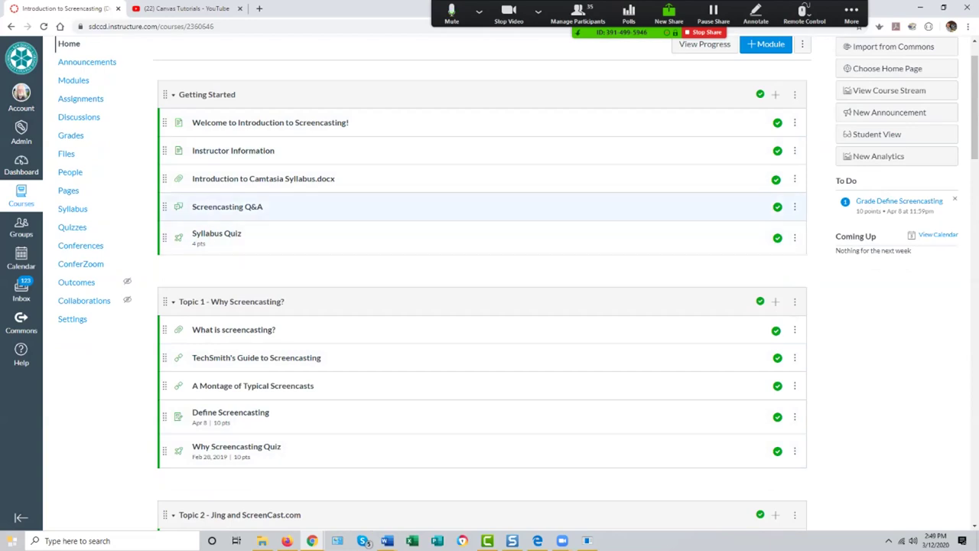
{"action": "scroll", "coordinate": [482, 207], "scroll_direction": "down", "scroll_amount": 3}
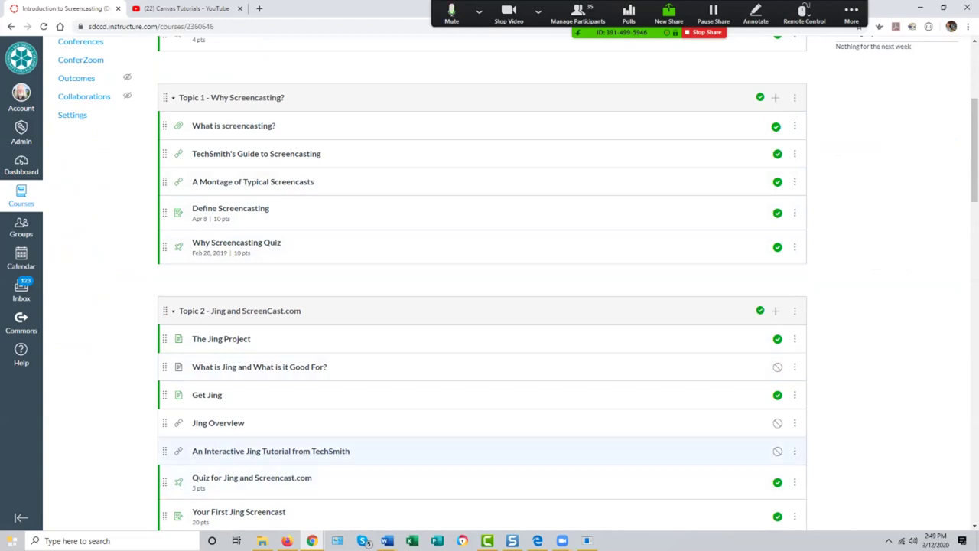
{"action": "scroll", "coordinate": [482, 450], "scroll_direction": "down", "scroll_amount": 4}
{"action": "scroll", "coordinate": [482, 164], "scroll_direction": "down", "scroll_amount": 3}
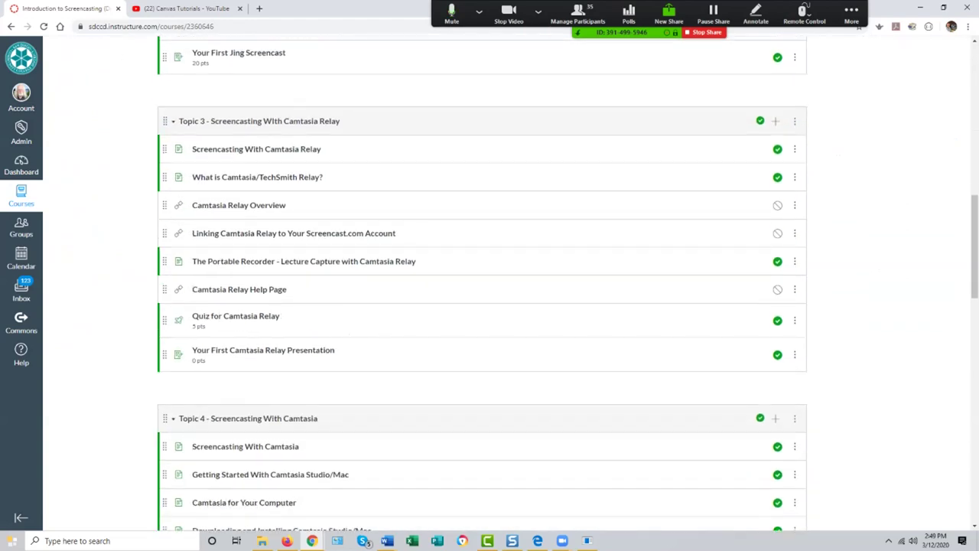
{"action": "scroll", "coordinate": [268, 126], "scroll_direction": "up", "scroll_amount": 10}
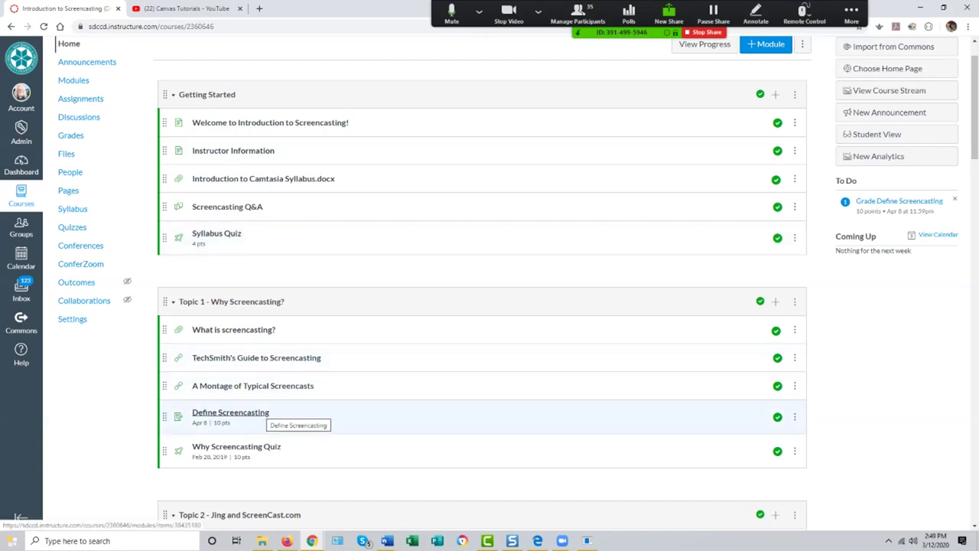
{"action": "scroll", "coordinate": [260, 416], "scroll_direction": "down", "scroll_amount": 3}
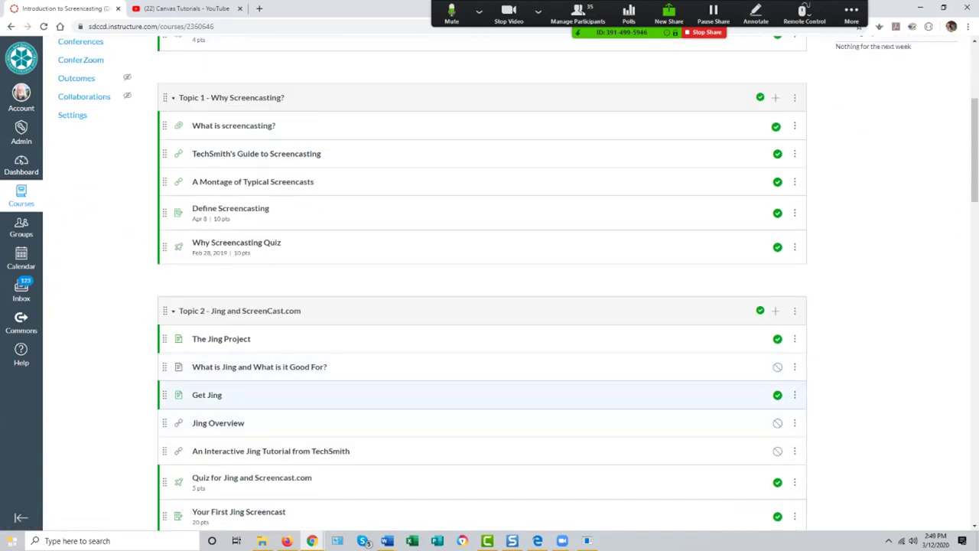
{"action": "scroll", "coordinate": [230, 246], "scroll_direction": "up", "scroll_amount": 2}
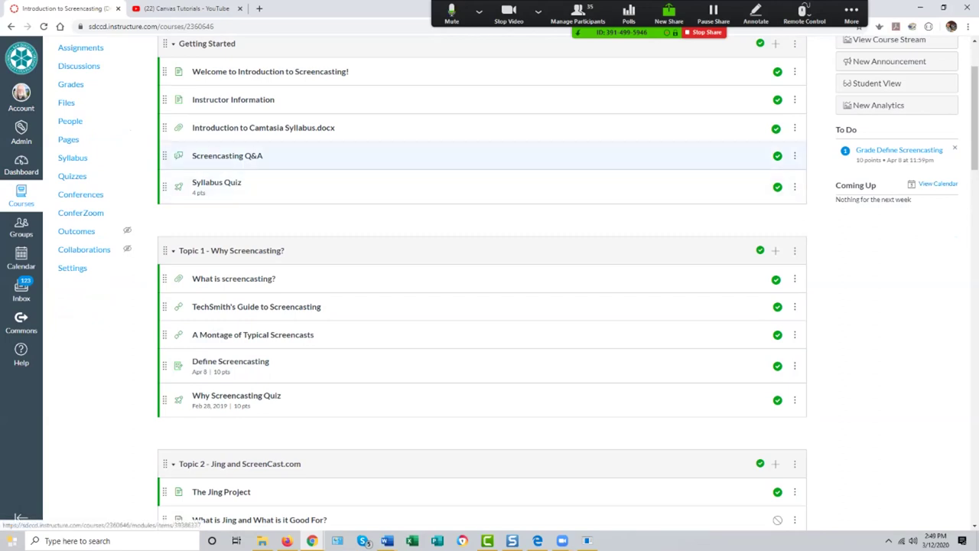
{"action": "scroll", "coordinate": [230, 160], "scroll_direction": "up", "scroll_amount": 2}
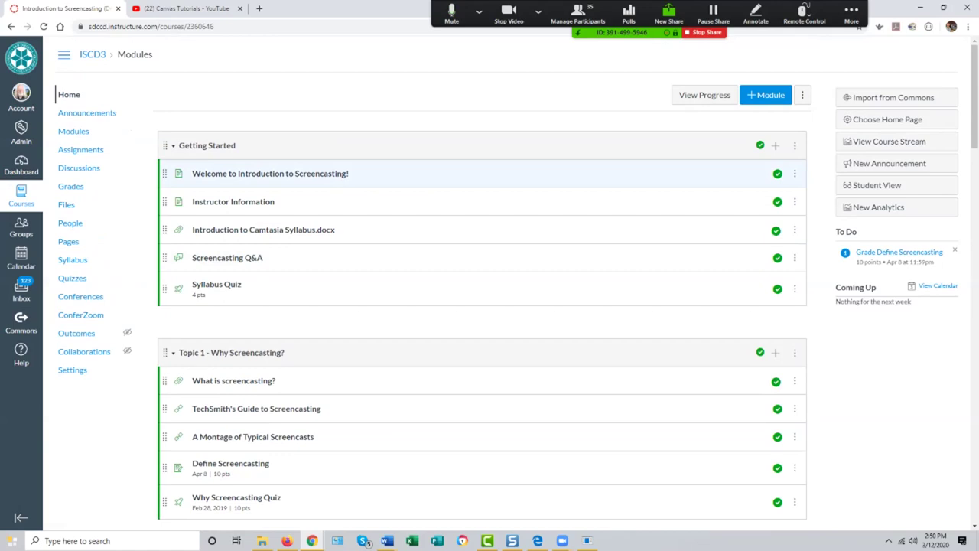
{"action": "scroll", "coordinate": [306, 257], "scroll_direction": "down", "scroll_amount": 1}
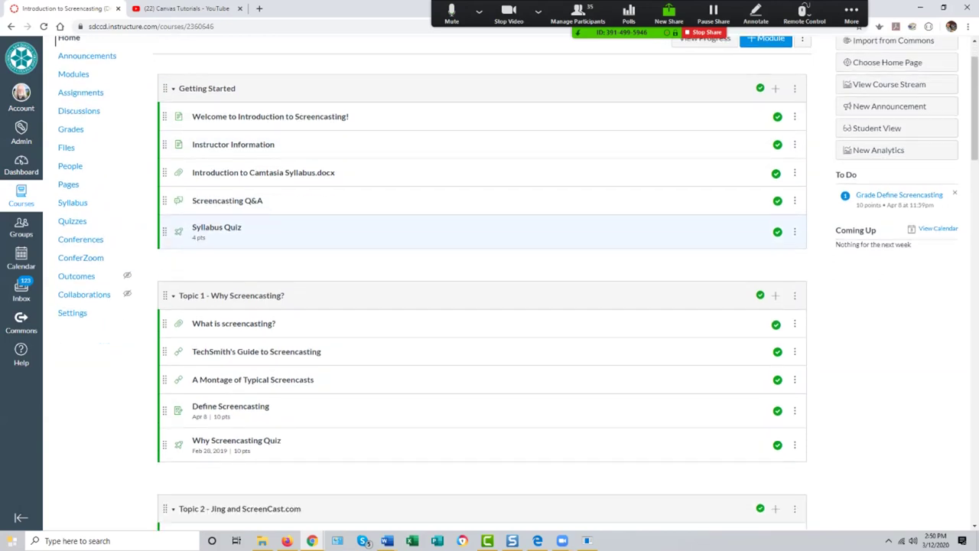
{"action": "scroll", "coordinate": [459, 306], "scroll_direction": "down", "scroll_amount": 5}
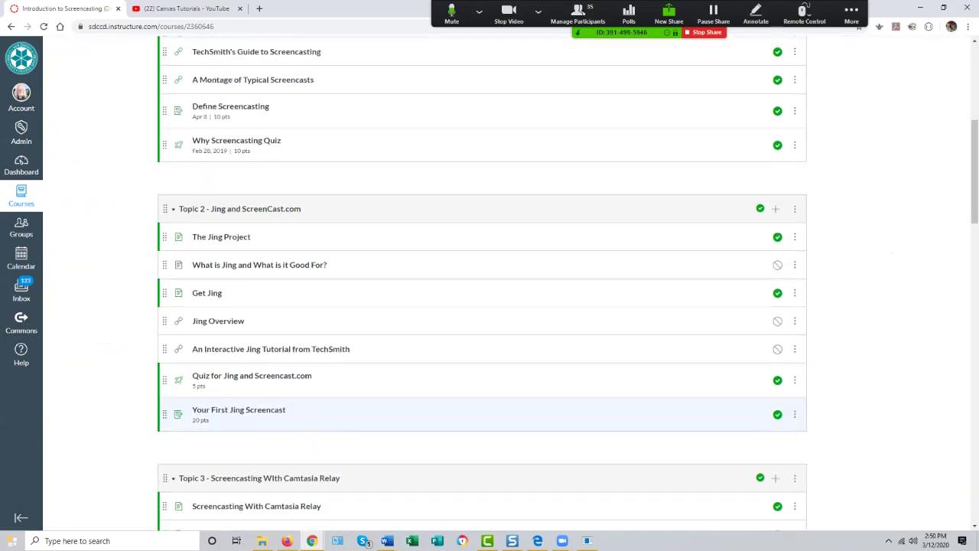
{"action": "scroll", "coordinate": [482, 306], "scroll_direction": "up", "scroll_amount": 6}
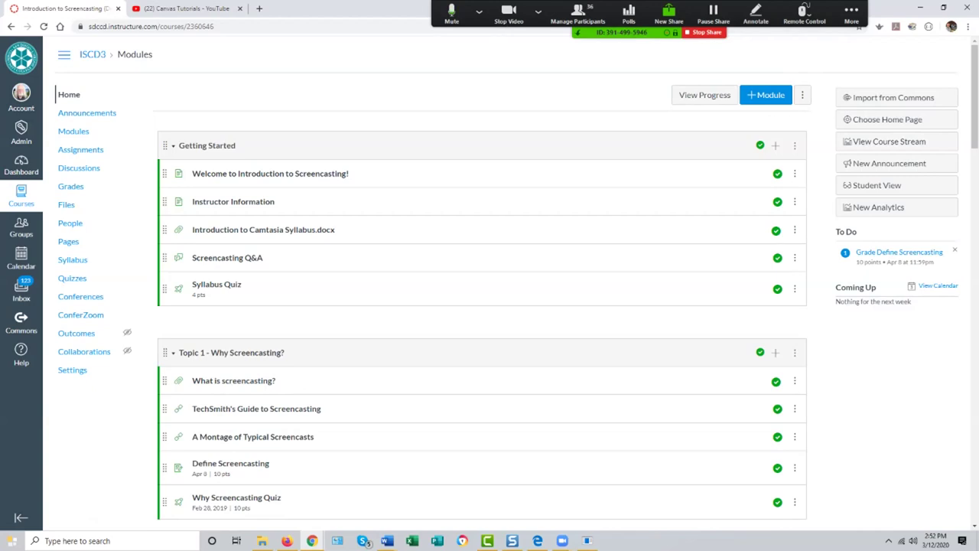
Step: Return to the Dashboard's course list from the global navigation
{"action": "left_click", "coordinate": [538, 11]}
{"action": "left_click", "coordinate": [538, 11]}
{"action": "left_click", "coordinate": [22, 164]}
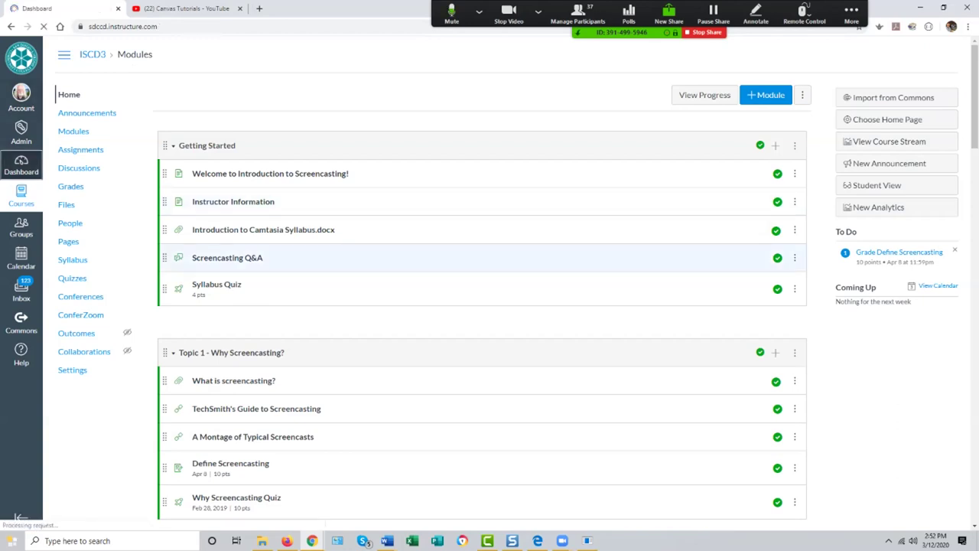
Step: Open the Introduction to Screencasting v4 course from its Dashboard card
{"action": "scroll", "coordinate": [489, 275], "scroll_direction": "down", "scroll_amount": 5}
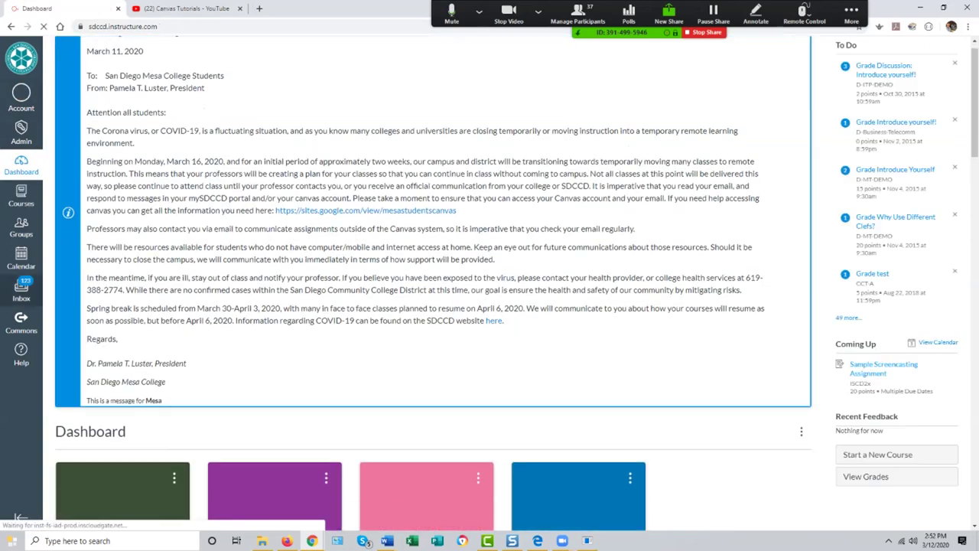
{"action": "scroll", "coordinate": [489, 275], "scroll_direction": "down", "scroll_amount": 1}
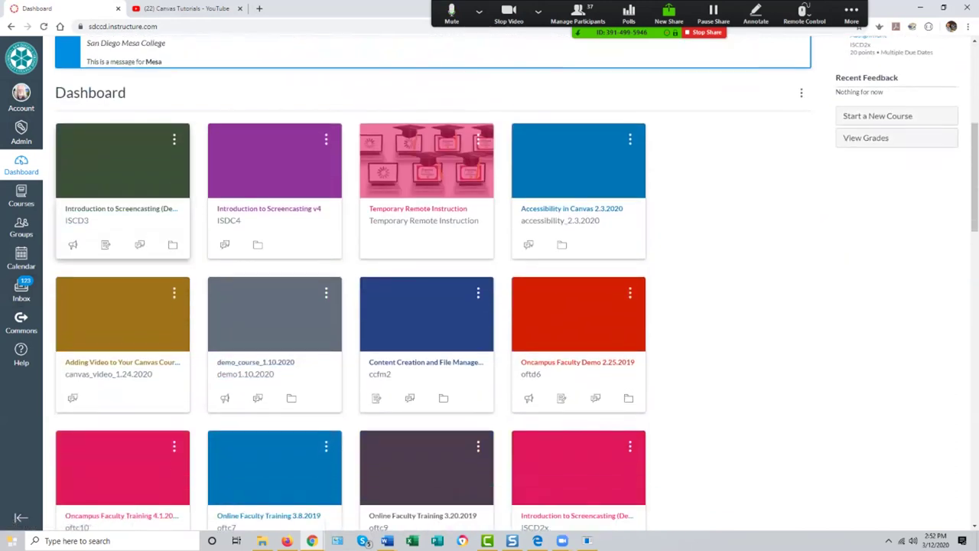
{"action": "left_click", "coordinate": [269, 208]}
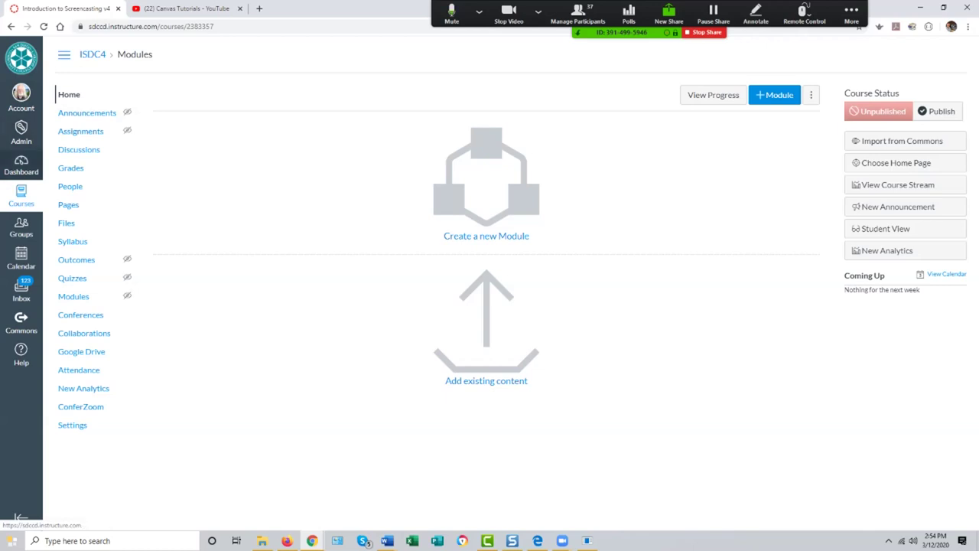
Step: Open the Help tray listing support hotlines, Canvas Guides and training resources
{"action": "left_click", "coordinate": [21, 353]}
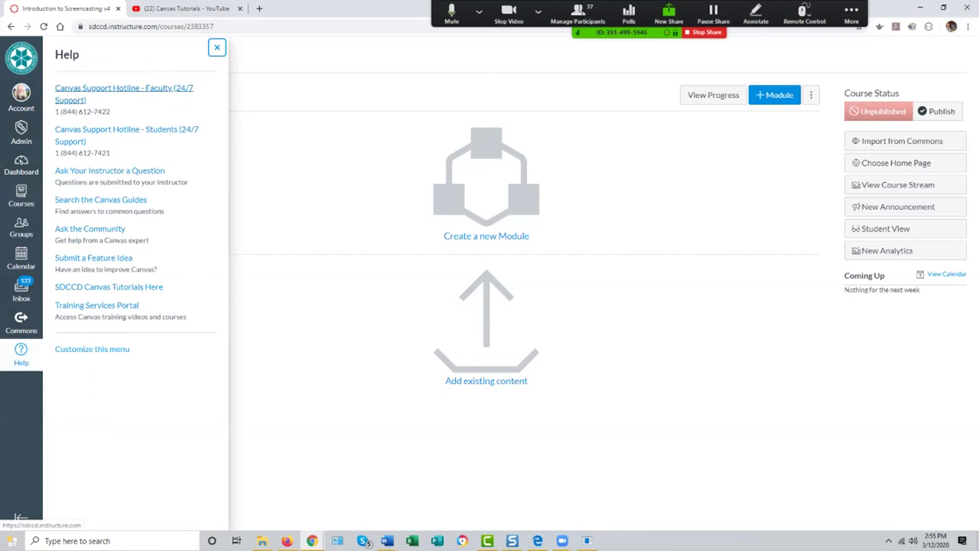
Step: Close the Help tray to return to the empty ISDC4 Modules page
{"action": "key", "text": "Escape"}
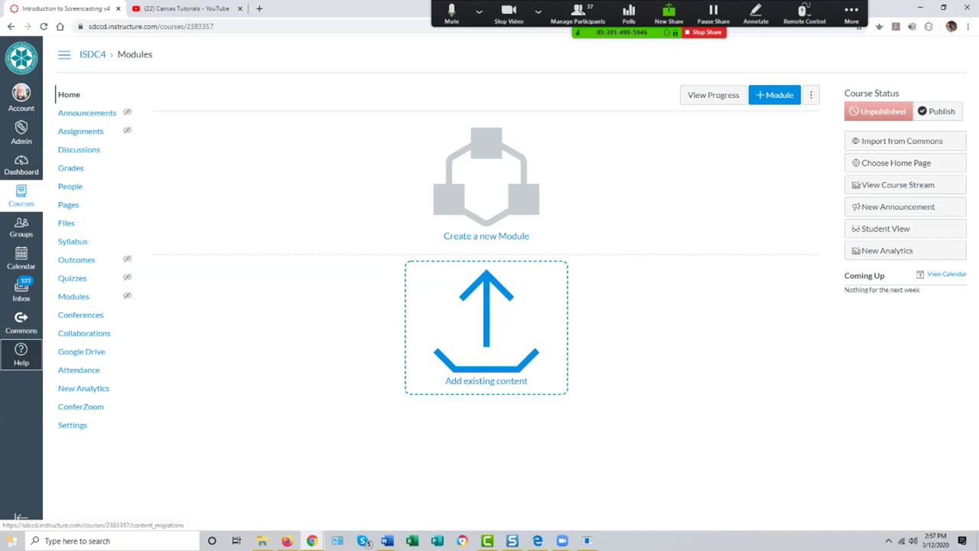
Step: Open the Add Module dialog through the 'Create a new Module' tile
{"action": "key", "text": "shift+Tab"}
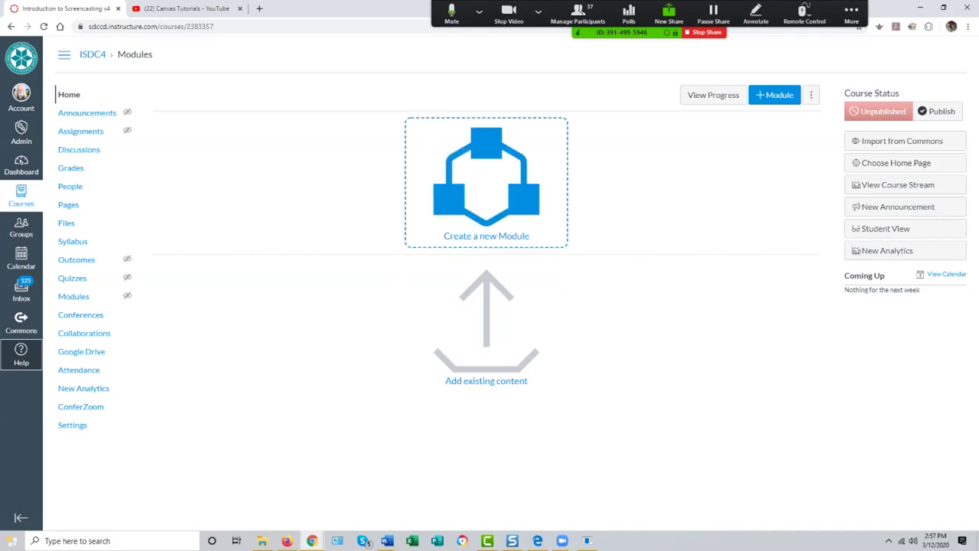
{"action": "key", "text": "Return"}
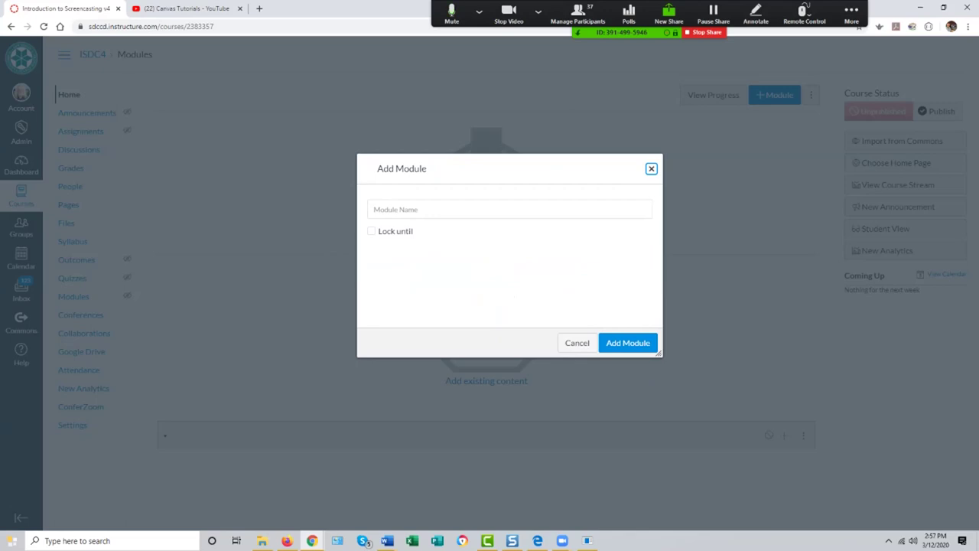
Step: Name the new module 'Getting Started' and add it to the ISDC4 course
{"action": "left_click", "coordinate": [509, 209]}
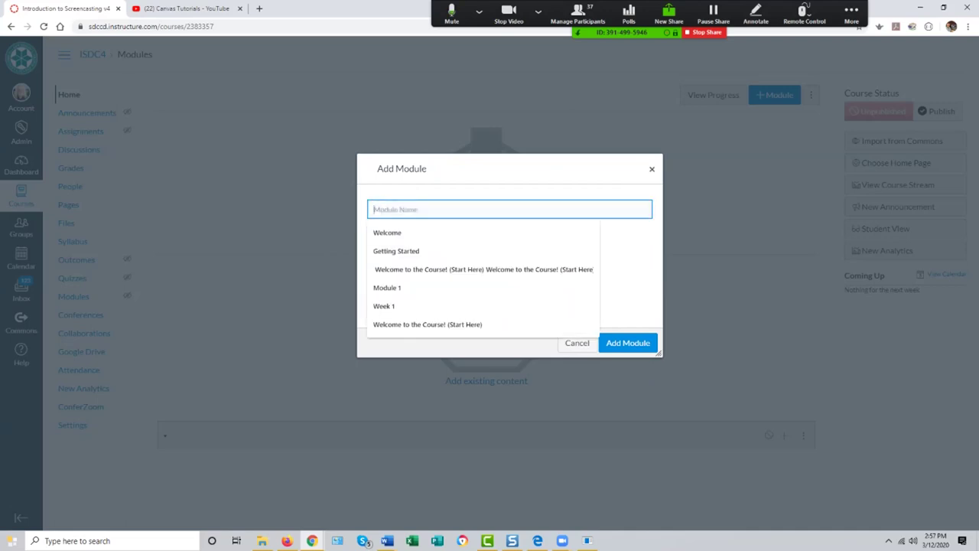
{"action": "left_click", "coordinate": [510, 209]}
{"action": "type", "text": "Getting"}
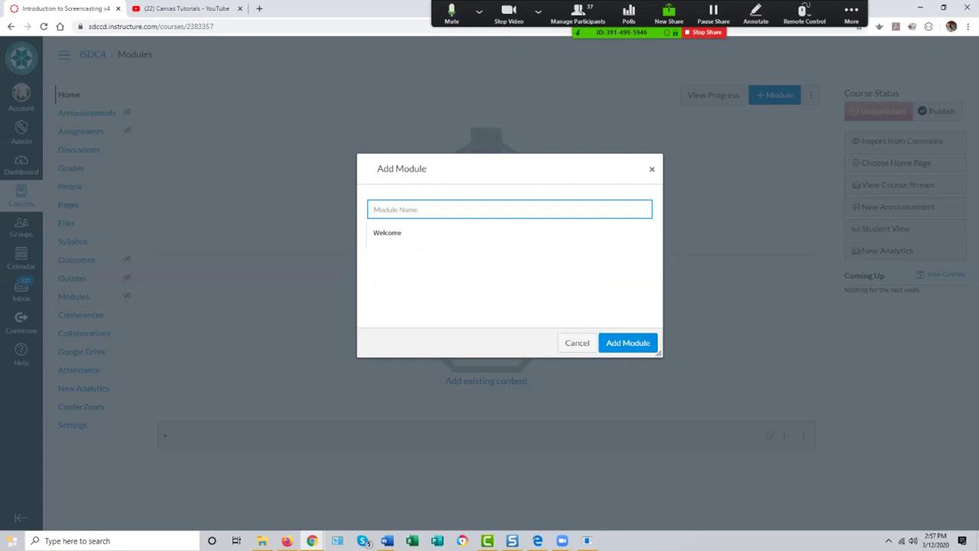
{"action": "type", "text": " Started"}
{"action": "key", "text": "Return"}
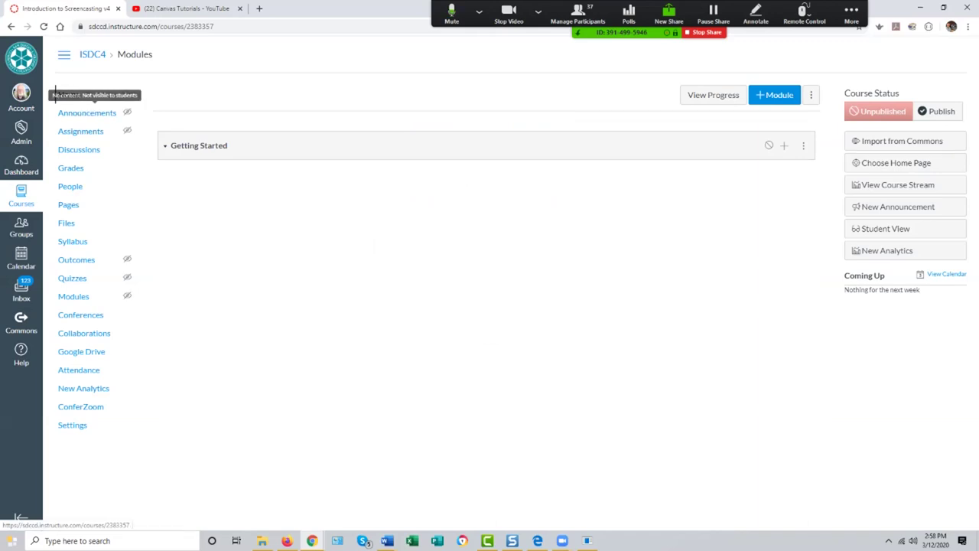
Step: Reload the ISDC4 Modules page showing the empty Getting Started module
{"action": "left_click", "coordinate": [73, 296]}
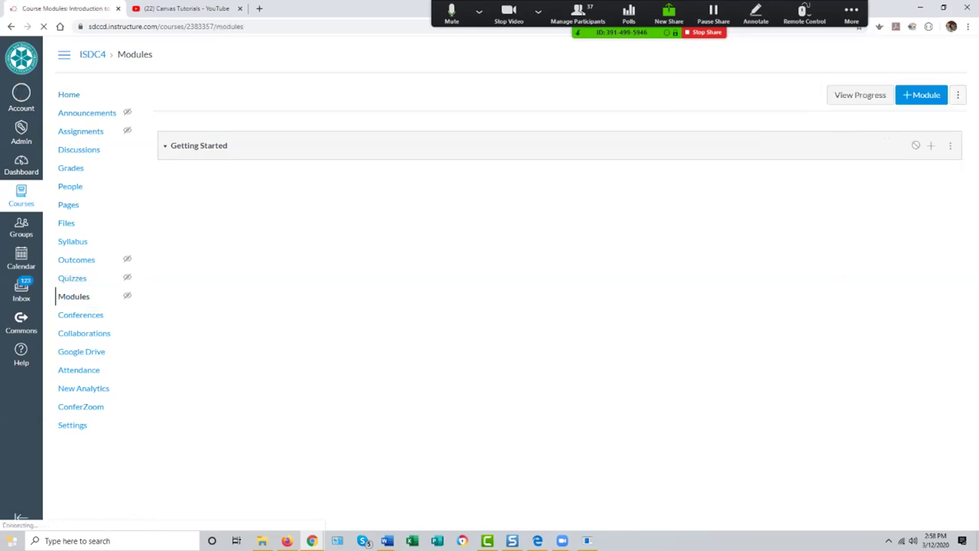
Step: Visit the course home, then start adding an item to the Getting Started module
{"action": "left_click", "coordinate": [69, 94]}
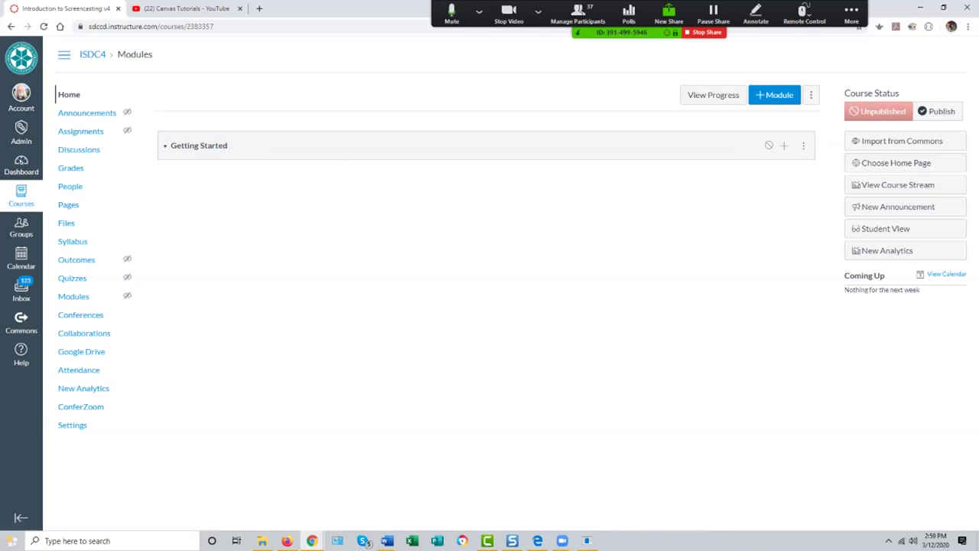
{"action": "left_click", "coordinate": [783, 145]}
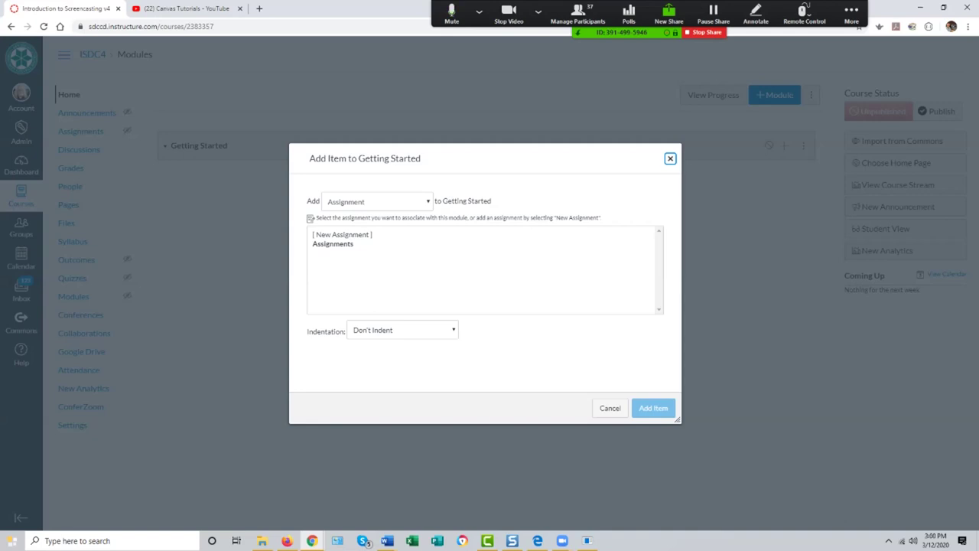
Step: Expand the item-type dropdown in the Add Item to Getting Started dialog
{"action": "left_click", "coordinate": [377, 201]}
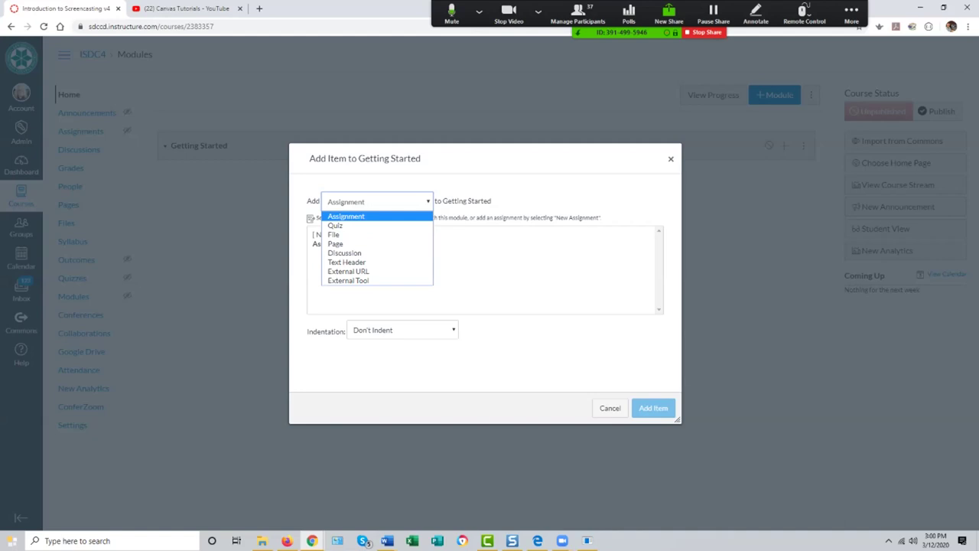
{"action": "key", "text": "Down"}
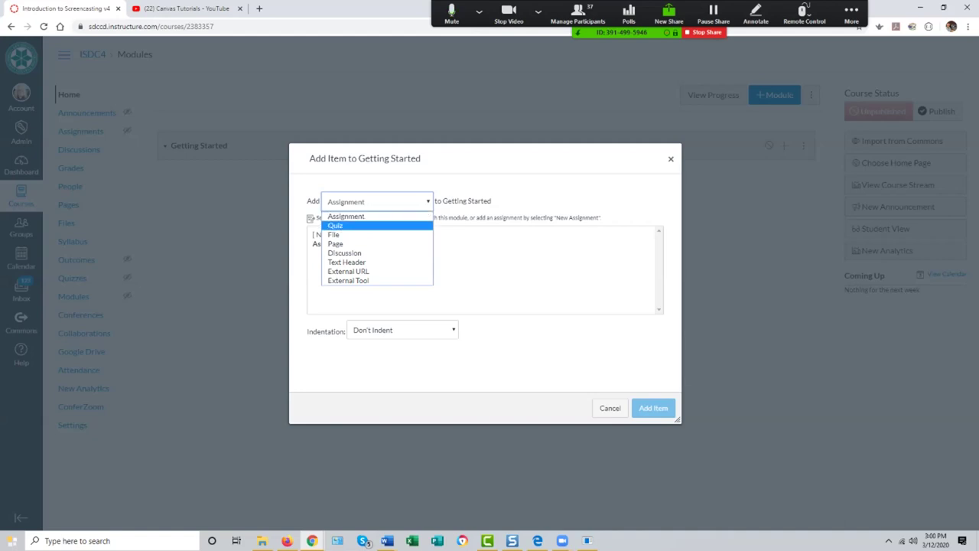
{"action": "key", "text": "Down"}
{"action": "key", "text": "Down"}
{"action": "key", "text": "Down"}
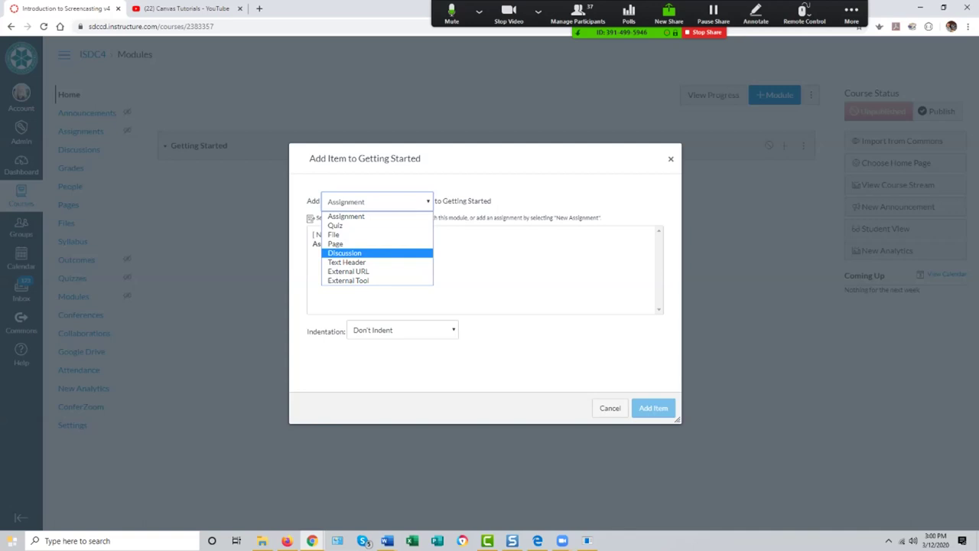
{"action": "key", "text": "Down"}
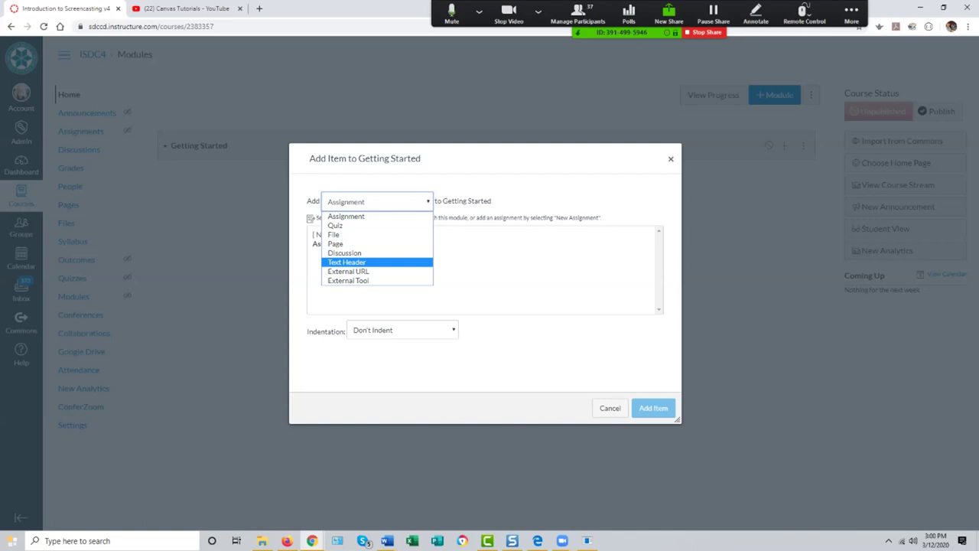
{"action": "key", "text": "Down"}
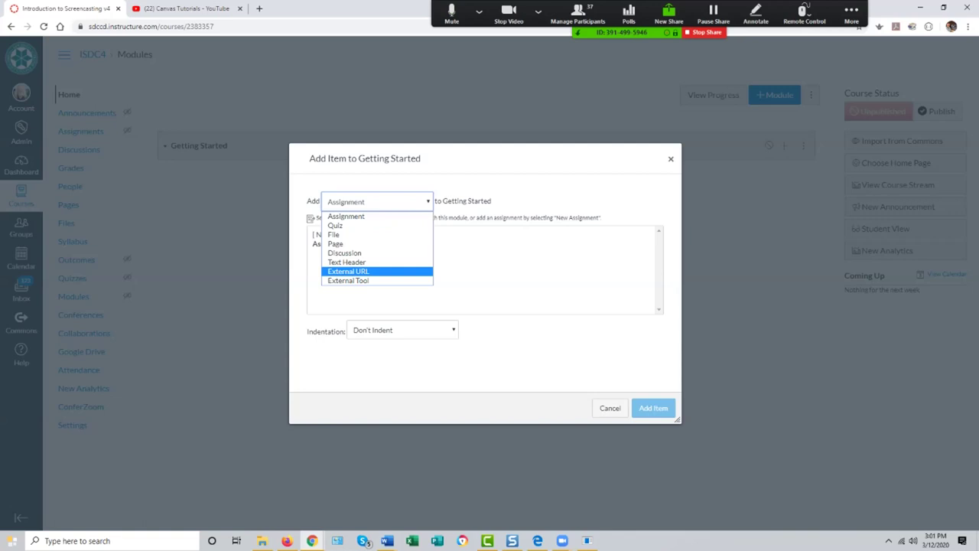
{"action": "key", "text": "Down"}
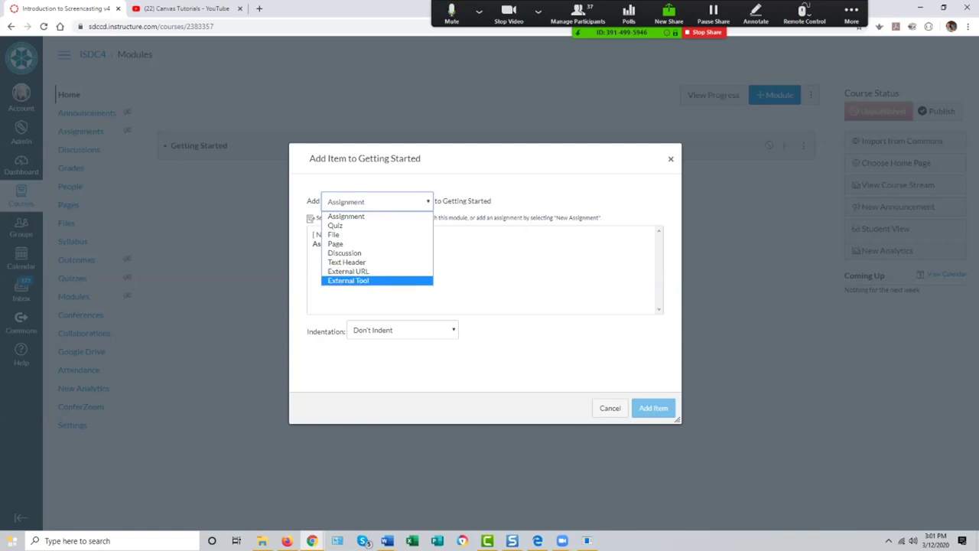
{"action": "key", "text": "Up"}
{"action": "key", "text": "Up"}
{"action": "key", "text": "Up"}
{"action": "key", "text": "Up"}
{"action": "key", "text": "Up"}
{"action": "key", "text": "Up"}
{"action": "key", "text": "Down"}
{"action": "key", "text": "Up"}
{"action": "key", "text": "Down"}
{"action": "key", "text": "Down"}
{"action": "key", "text": "Up"}
{"action": "key", "text": "Up"}
{"action": "key", "text": "Up"}
{"action": "key", "text": "Down"}
{"action": "key", "text": "Down"}
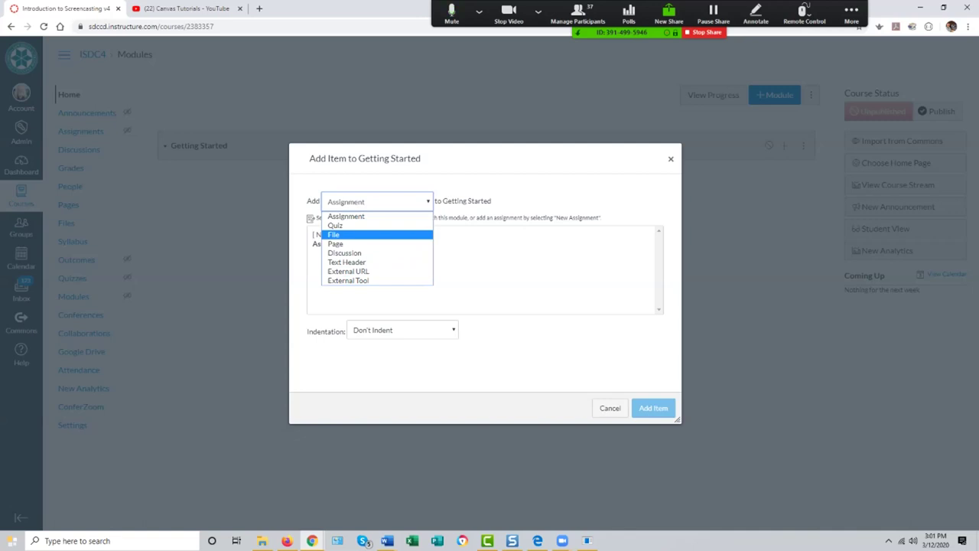
{"action": "key", "text": "Down"}
{"action": "key", "text": "Down"}
{"action": "key", "text": "Down"}
{"action": "key", "text": "Down"}
{"action": "key", "text": "Up"}
{"action": "key", "text": "Up"}
{"action": "key", "text": "Up"}
{"action": "key", "text": "Up"}
{"action": "key", "text": "Down"}
{"action": "key", "text": "Down"}
{"action": "key", "text": "Down"}
{"action": "key", "text": "Down"}
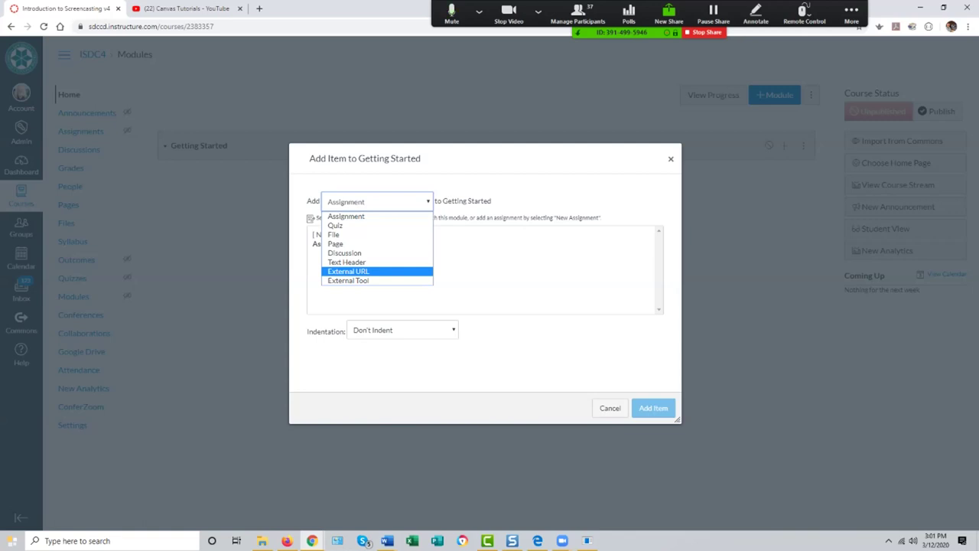
{"action": "key", "text": "Up"}
{"action": "key", "text": "Up"}
{"action": "key", "text": "Up"}
{"action": "key", "text": "Up"}
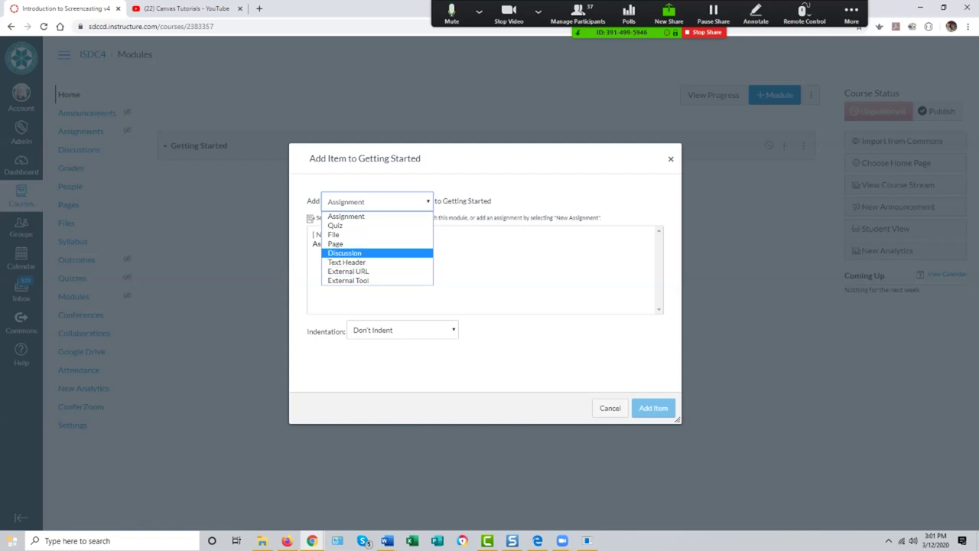
{"action": "key", "text": "Down"}
{"action": "key", "text": "Up"}
{"action": "key", "text": "Down"}
{"action": "key", "text": "Down"}
{"action": "key", "text": "Down"}
{"action": "key", "text": "Down"}
{"action": "key", "text": "Up"}
{"action": "key", "text": "Up"}
{"action": "key", "text": "Up"}
{"action": "key", "text": "Up"}
{"action": "key", "text": "Down"}
{"action": "key", "text": "Up"}
{"action": "key", "text": "Down"}
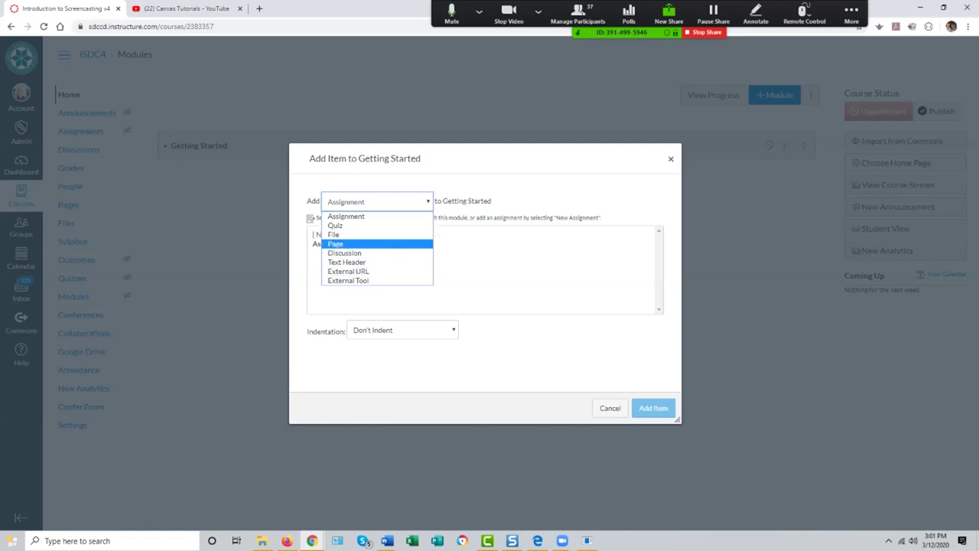
{"action": "key", "text": "Up"}
{"action": "key", "text": "Down"}
{"action": "key", "text": "Up"}
{"action": "key", "text": "Down"}
Step: Choose File as the item type so course files like Welcome.pdf are listed
{"action": "key", "text": "Up"}
{"action": "key", "text": "Up"}
{"action": "key", "text": "Down"}
{"action": "key", "text": "Down"}
{"action": "key", "text": "Up"}
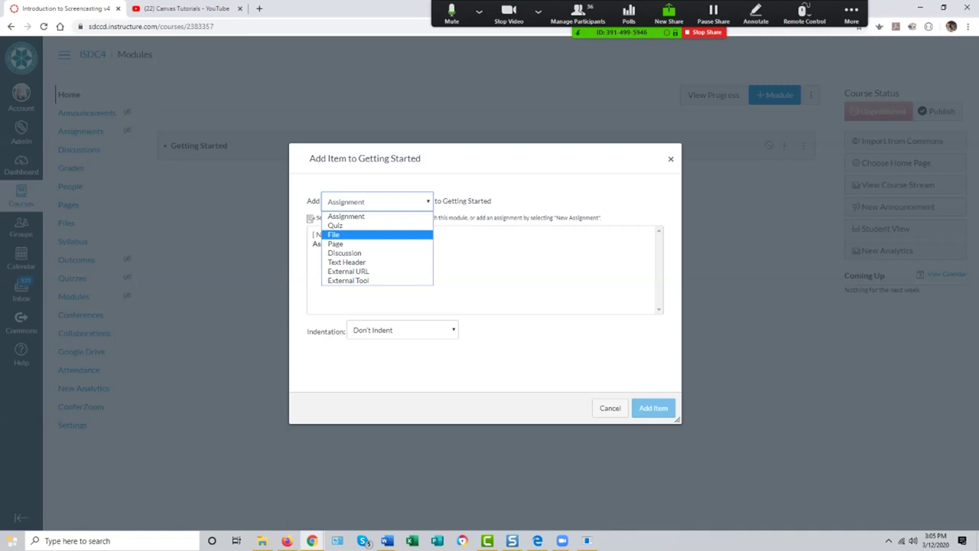
{"action": "key", "text": "Up"}
{"action": "key", "text": "Up"}
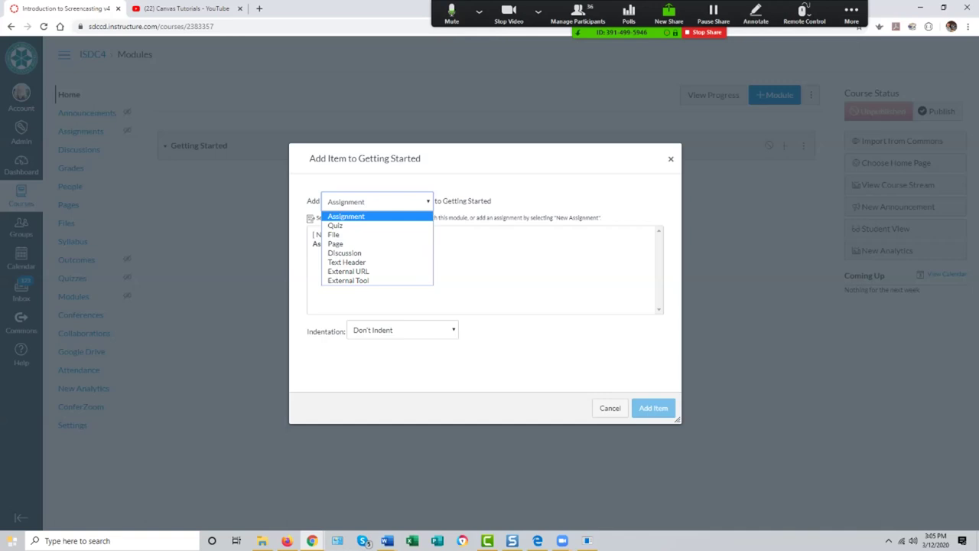
{"action": "key", "text": "Down"}
{"action": "key", "text": "Down"}
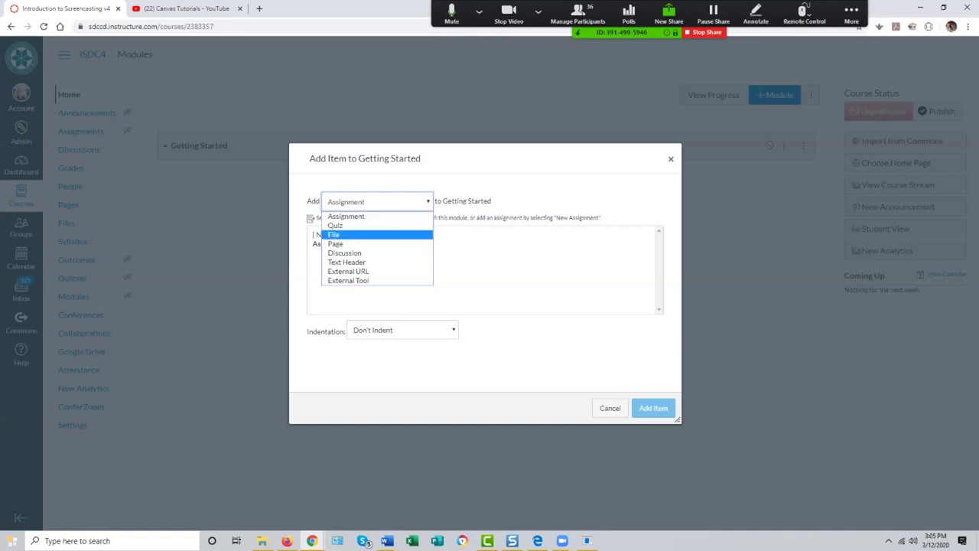
{"action": "key", "text": "Down"}
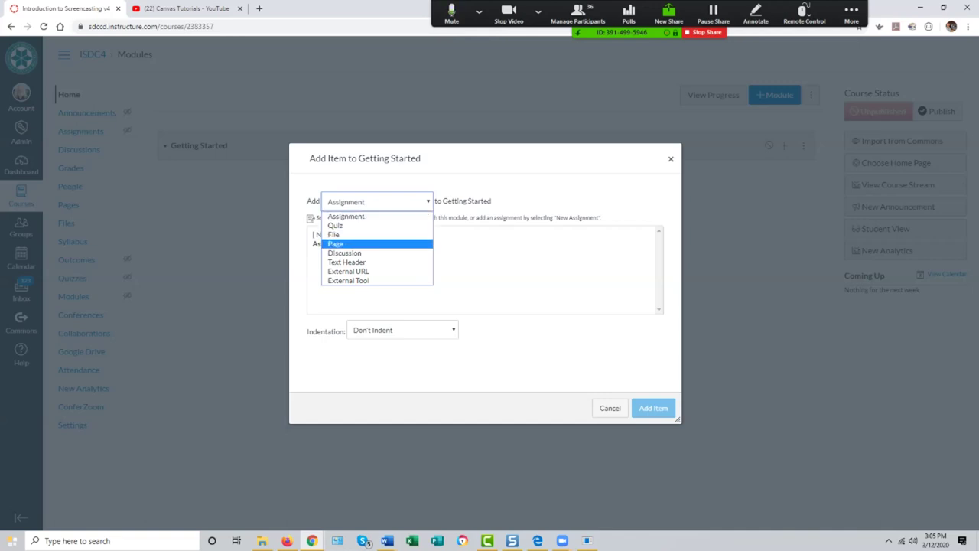
{"action": "key", "text": "Up"}
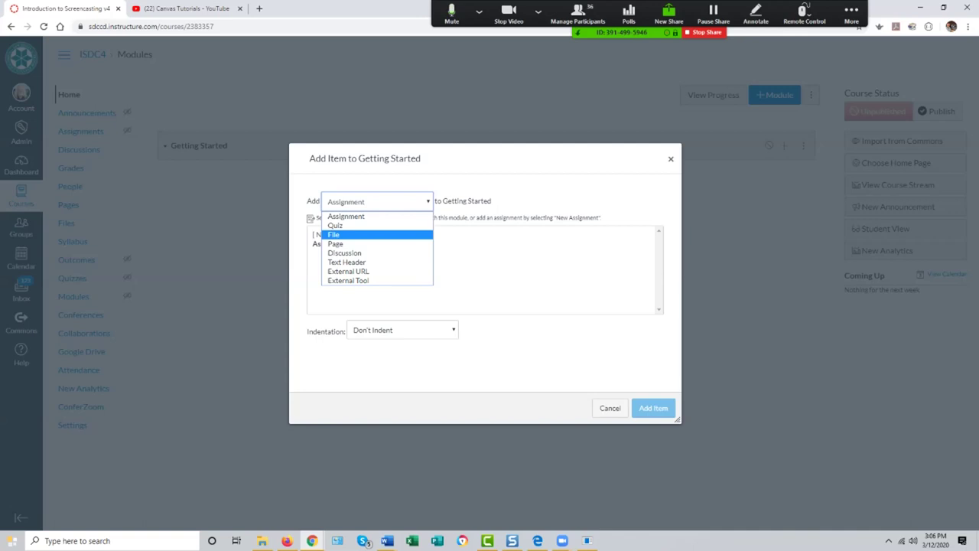
{"action": "key", "text": "Return"}
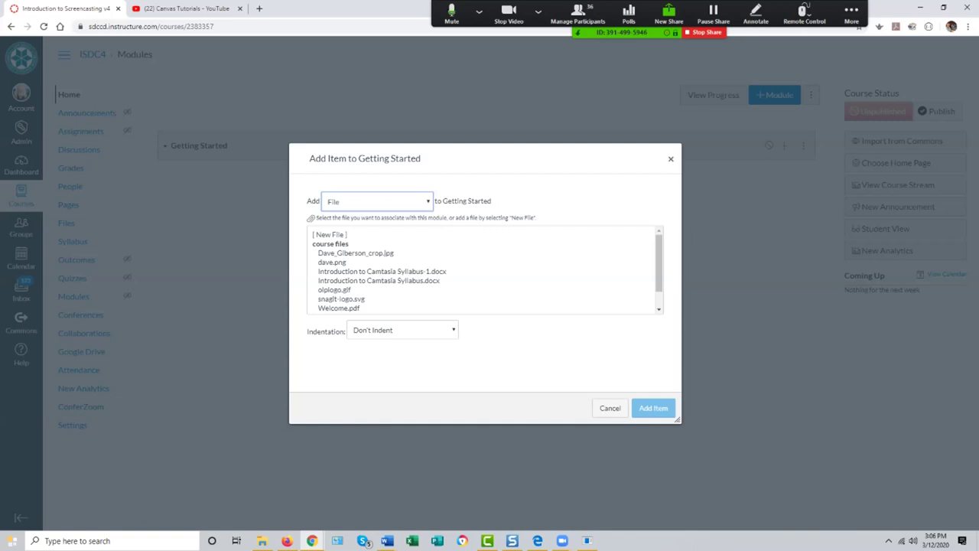
Step: Pick [ New File ] for the Getting Started module and bring up the Windows Open dialog
{"action": "left_click", "coordinate": [330, 234]}
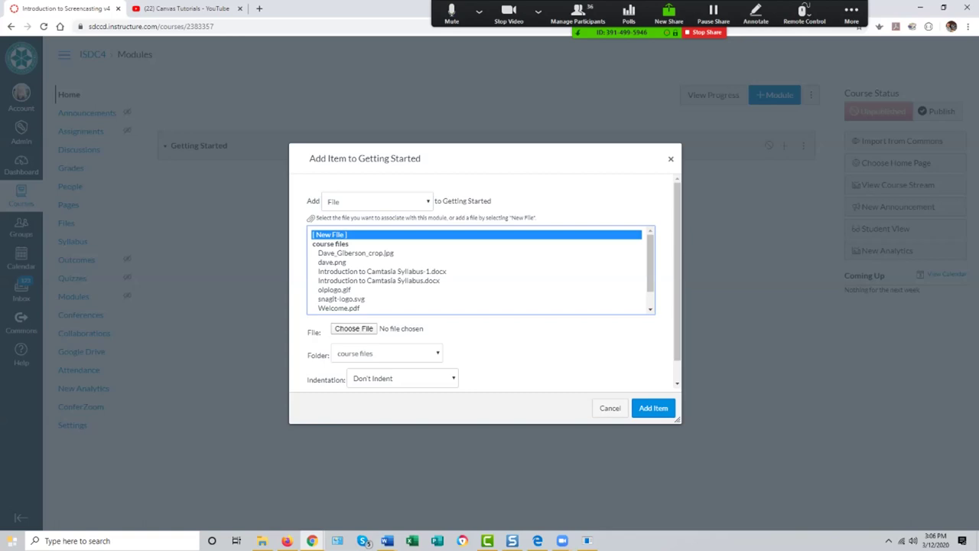
{"action": "left_click", "coordinate": [353, 328]}
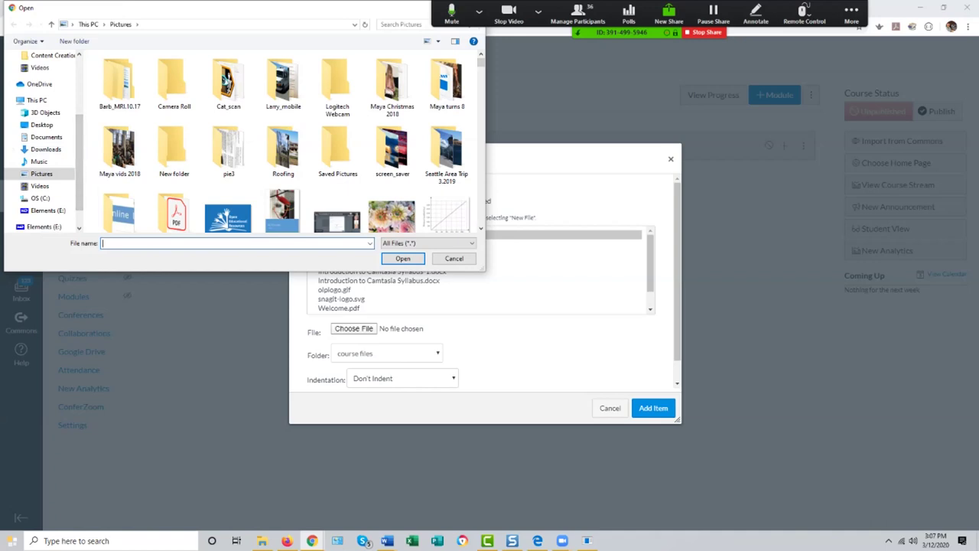
Step: From Downloads > oncampus canvas training > Content Creation Tutorial Files, upload Introduction to Camtasia Syllabus.docx
{"action": "scroll", "coordinate": [42, 146], "scroll_direction": "up", "scroll_amount": 3}
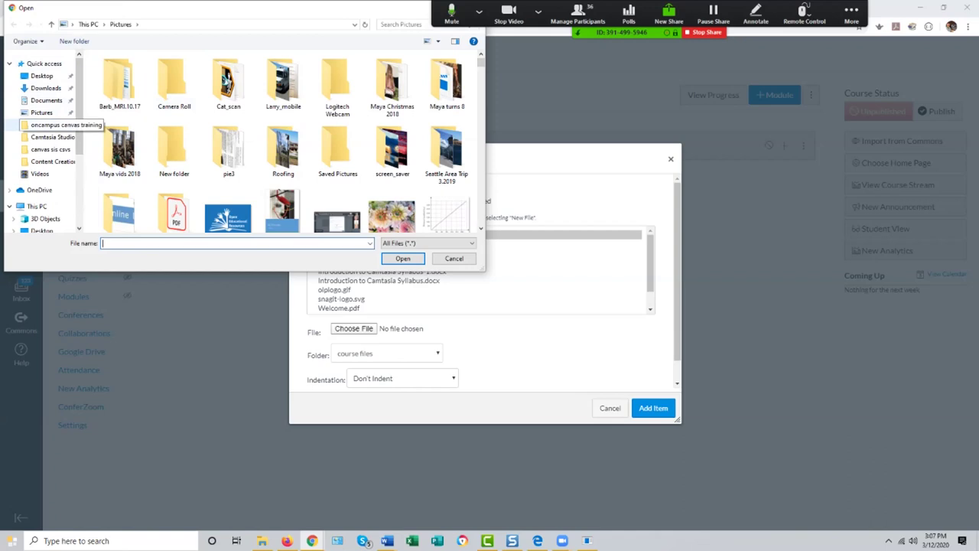
{"action": "left_click", "coordinate": [53, 125]}
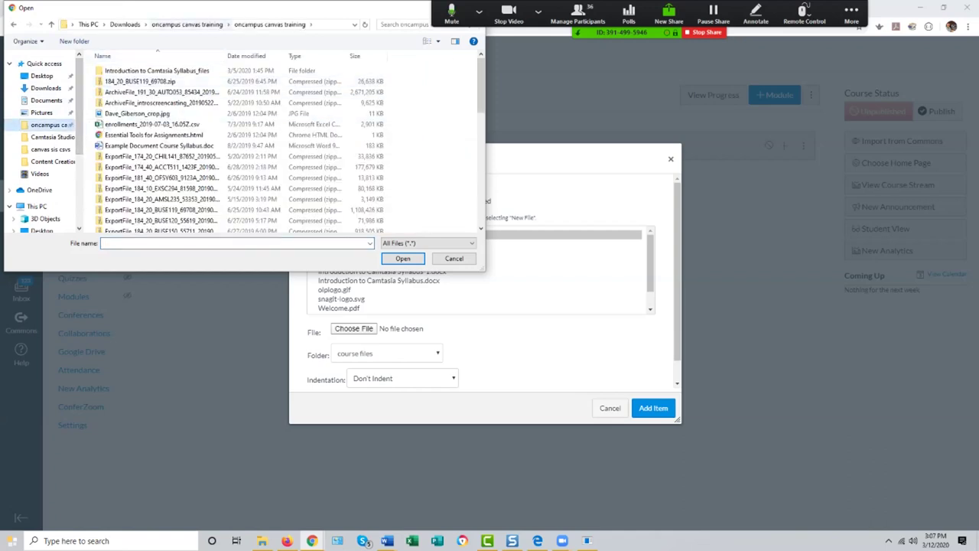
{"action": "left_click", "coordinate": [188, 24]}
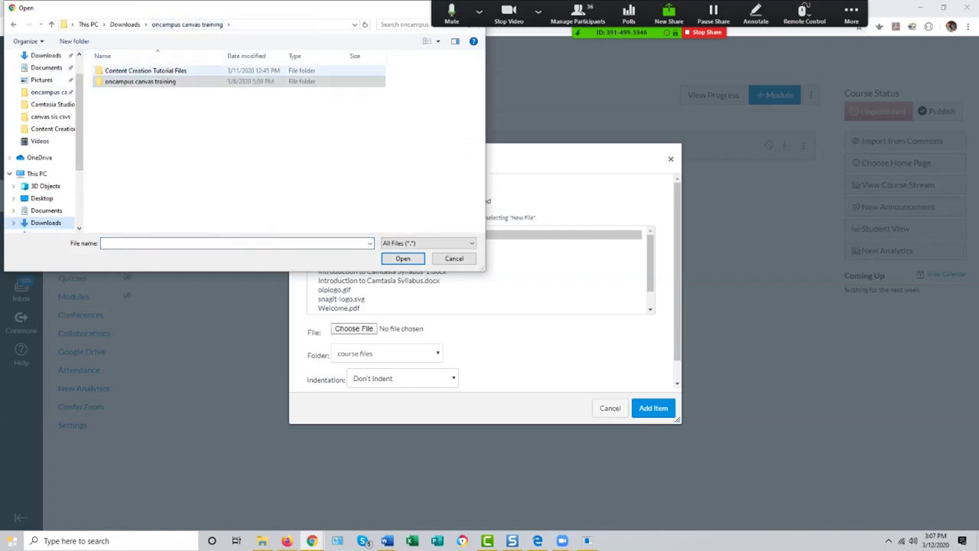
{"action": "double_click", "coordinate": [145, 70]}
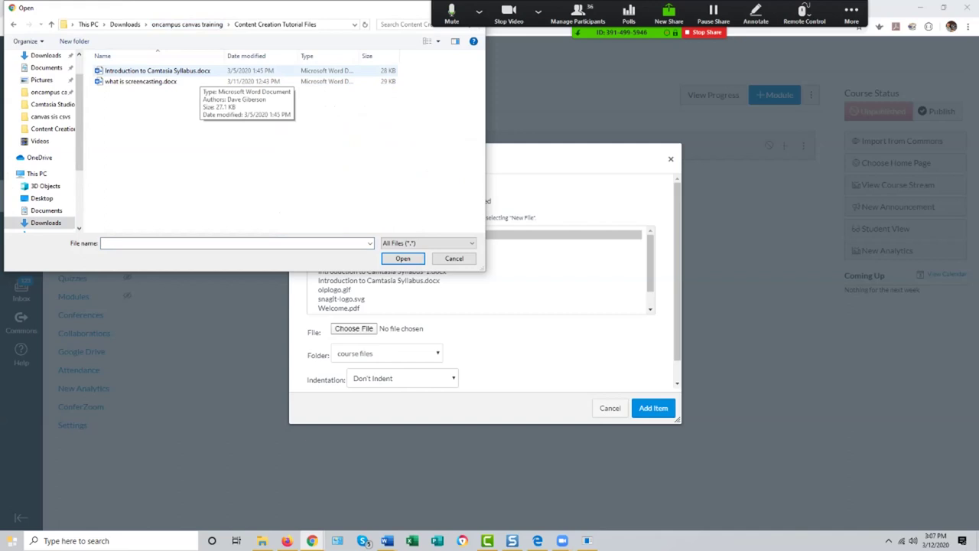
{"action": "left_click", "coordinate": [191, 70]}
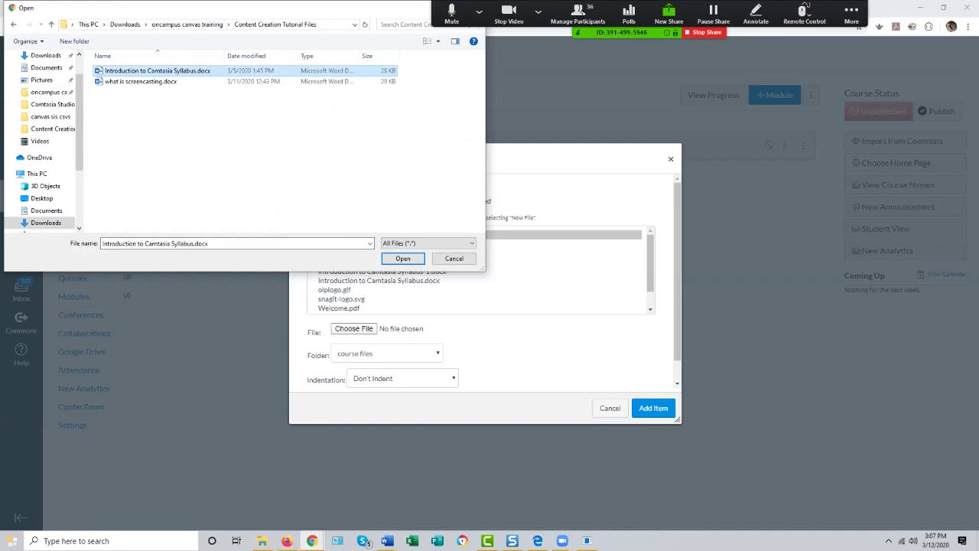
{"action": "left_click", "coordinate": [403, 258]}
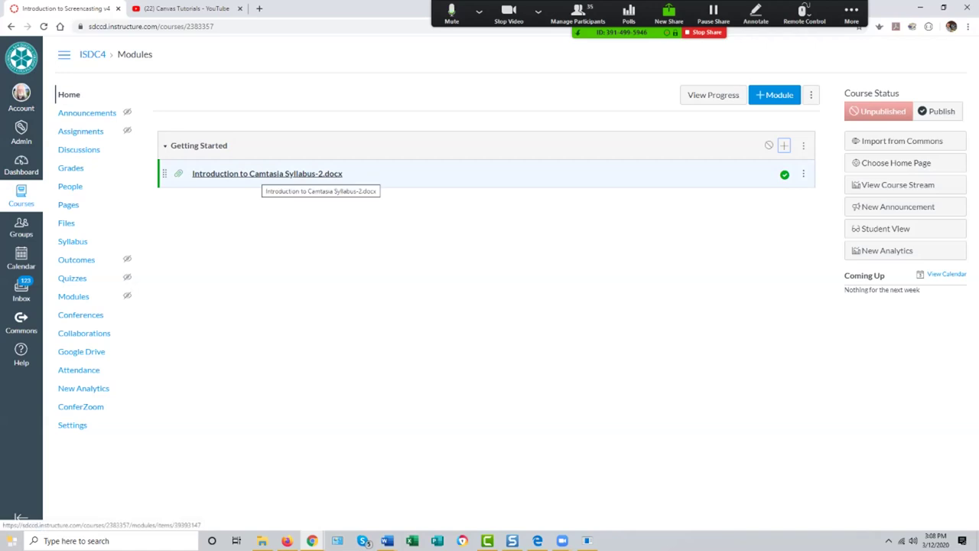
Step: Open Introduction to Camtasia Syllabus-2.docx from the module and scroll through its two-page inline preview
{"action": "left_click", "coordinate": [264, 175]}
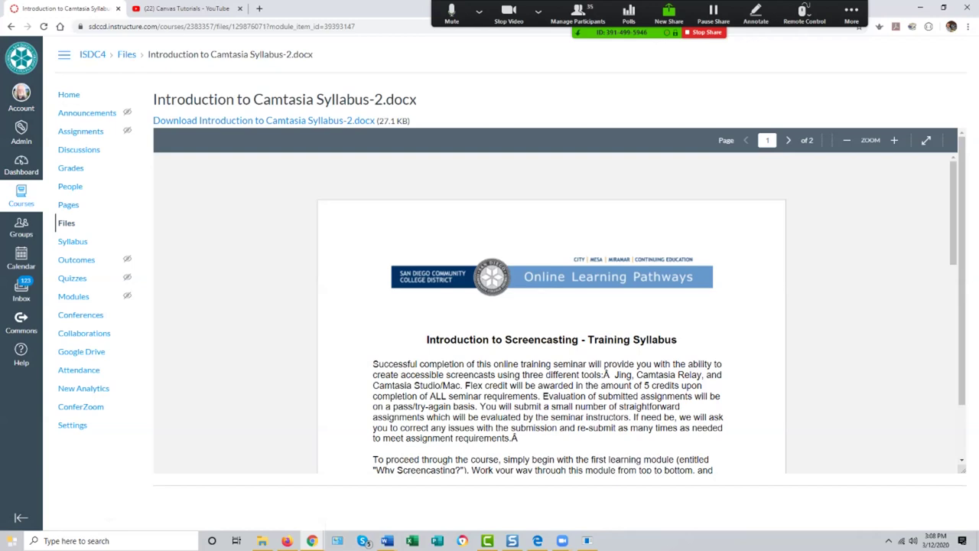
{"action": "scroll", "coordinate": [551, 337], "scroll_direction": "down", "scroll_amount": 15}
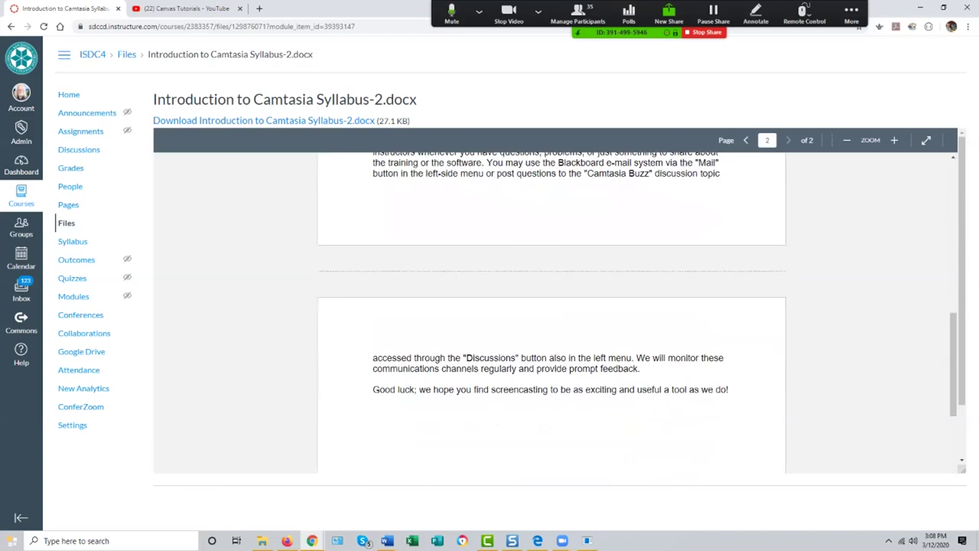
{"action": "scroll", "coordinate": [551, 314], "scroll_direction": "up", "scroll_amount": 15}
{"action": "scroll", "coordinate": [551, 314], "scroll_direction": "up", "scroll_amount": 2}
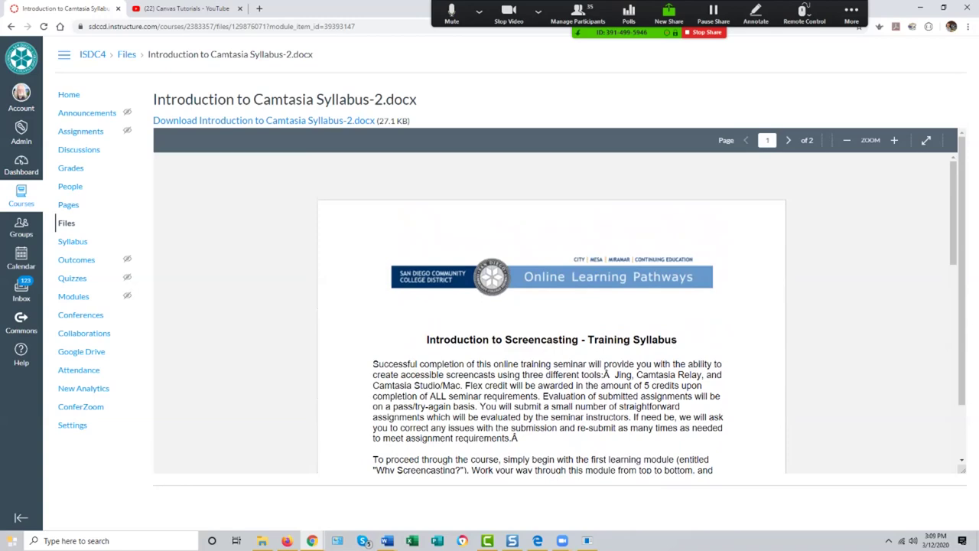
{"action": "scroll", "coordinate": [551, 306], "scroll_direction": "down", "scroll_amount": 15}
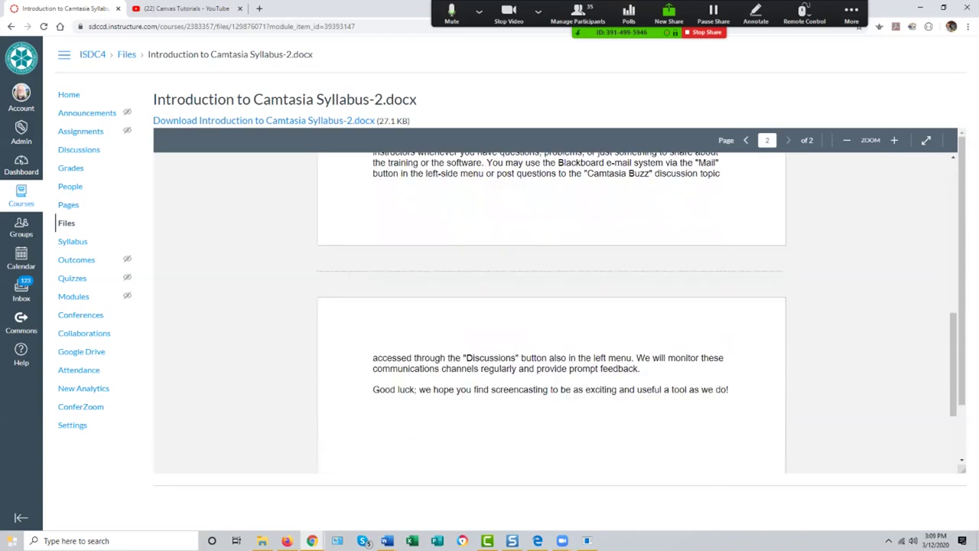
{"action": "scroll", "coordinate": [551, 306], "scroll_direction": "up", "scroll_amount": 10}
{"action": "scroll", "coordinate": [551, 306], "scroll_direction": "up", "scroll_amount": 3}
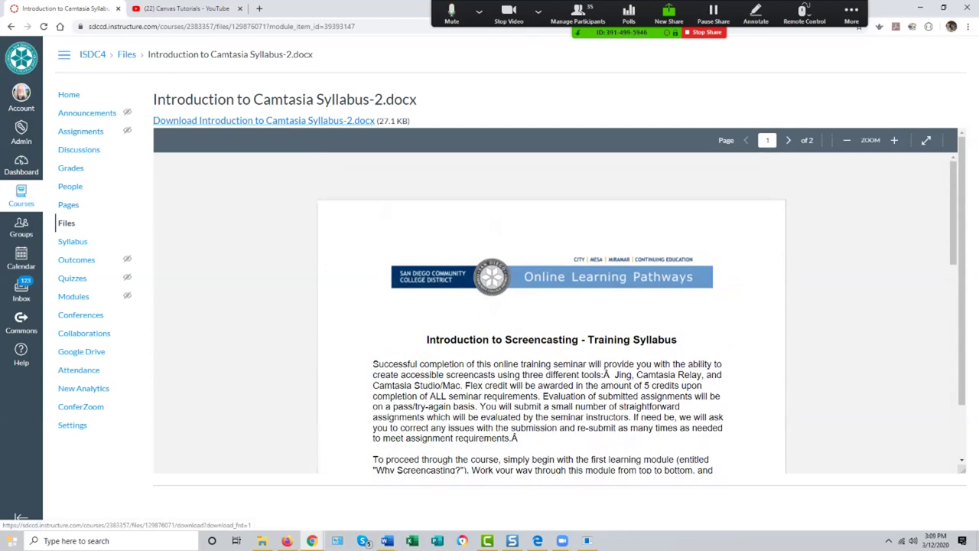
{"action": "scroll", "coordinate": [551, 314], "scroll_direction": "down", "scroll_amount": 3}
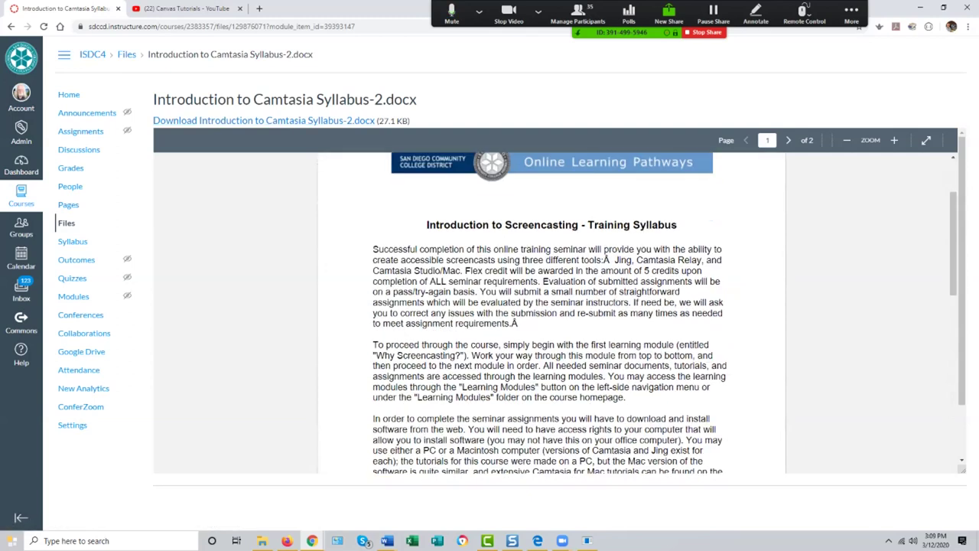
{"action": "scroll", "coordinate": [550, 314], "scroll_direction": "up", "scroll_amount": 3}
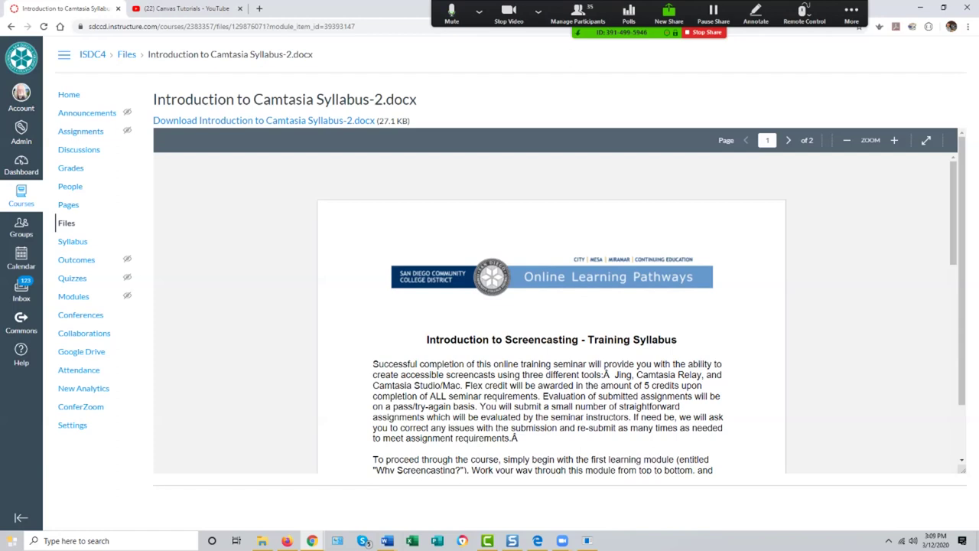
Step: Select and deselect a phrase in the syllabus's opening paragraph, then scroll the preview
{"action": "left_click_drag", "start_coordinate": [621, 364], "coordinate": [610, 375]}
{"action": "left_click", "coordinate": [611, 375]}
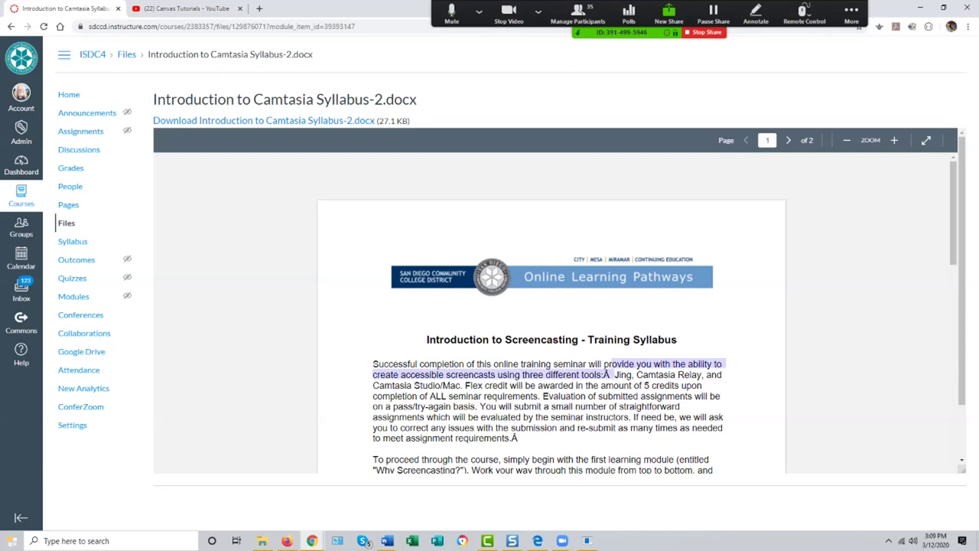
{"action": "scroll", "coordinate": [610, 375], "scroll_direction": "down", "scroll_amount": 1}
{"action": "scroll", "coordinate": [551, 306], "scroll_direction": "up", "scroll_amount": 15}
{"action": "scroll", "coordinate": [550, 306], "scroll_direction": "down", "scroll_amount": 5}
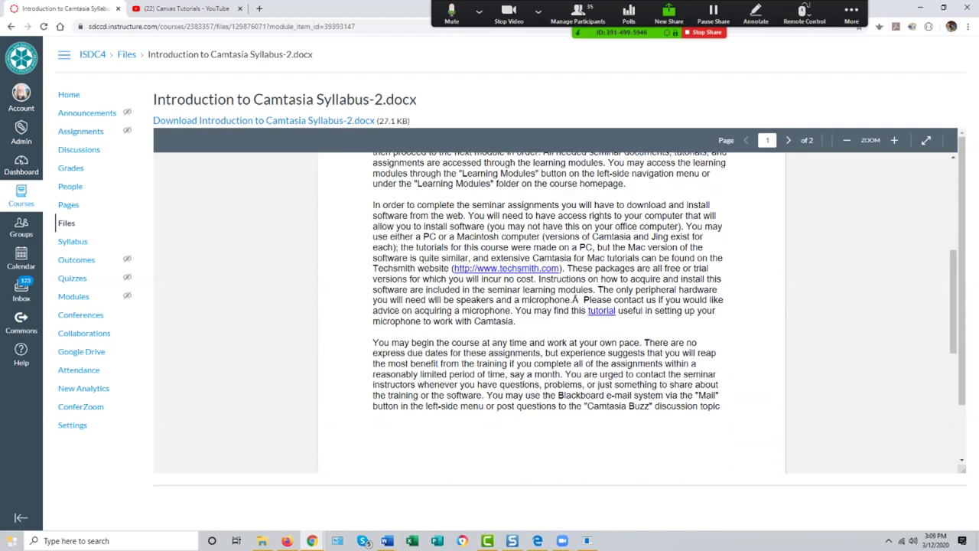
{"action": "scroll", "coordinate": [551, 306], "scroll_direction": "up", "scroll_amount": 5}
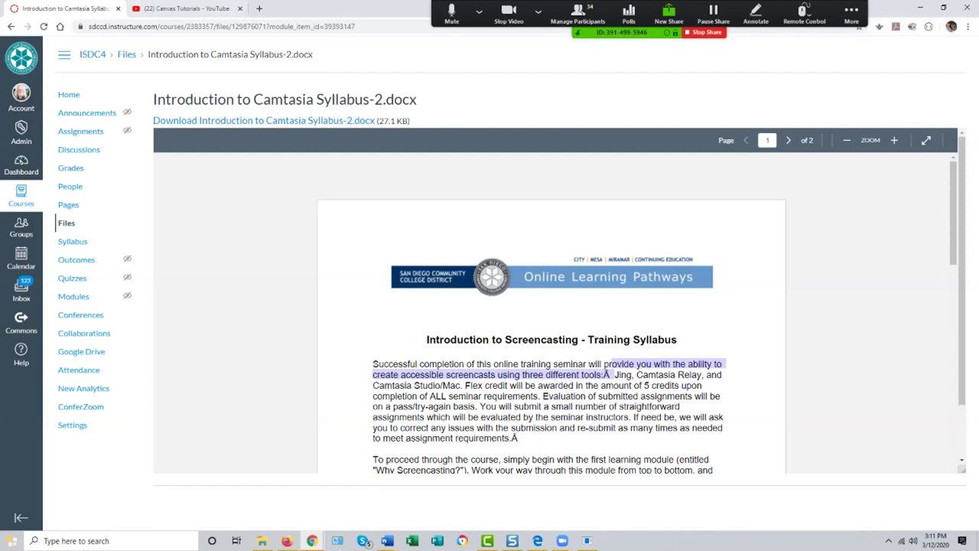
Step: Scroll back to the top and go to the ISDC4 course's Modules page
{"action": "left_click_drag", "start_coordinate": [953, 214], "coordinate": [953, 325]}
{"action": "scroll", "coordinate": [551, 306], "scroll_direction": "up", "scroll_amount": 10}
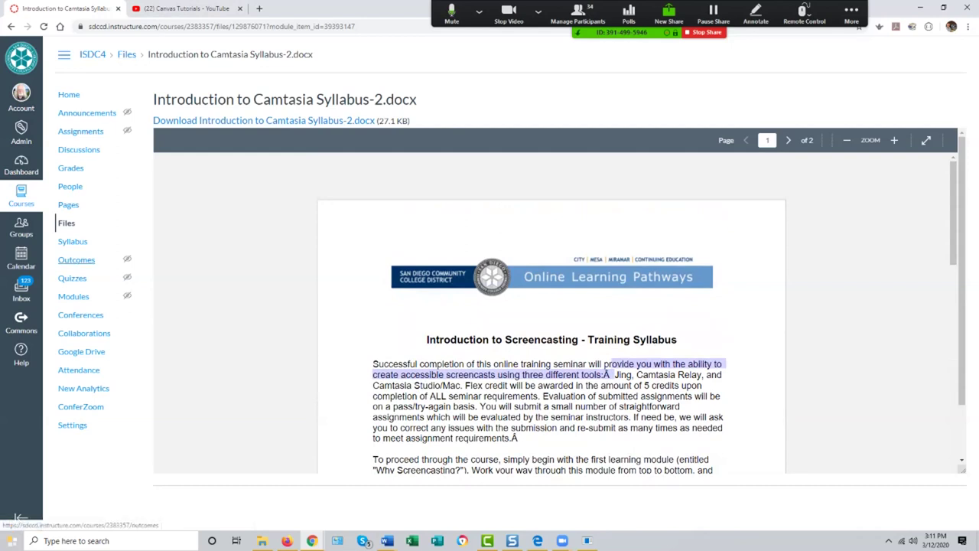
{"action": "left_click", "coordinate": [74, 296]}
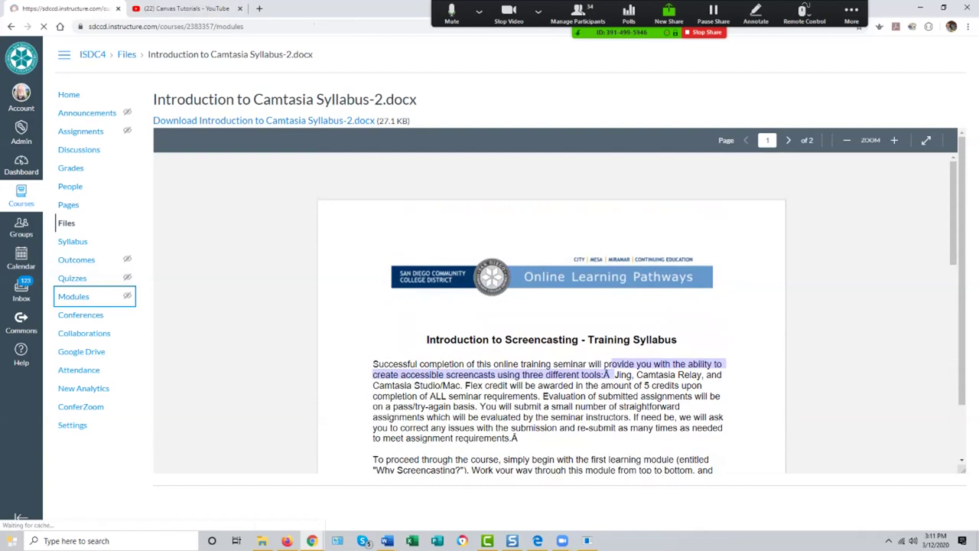
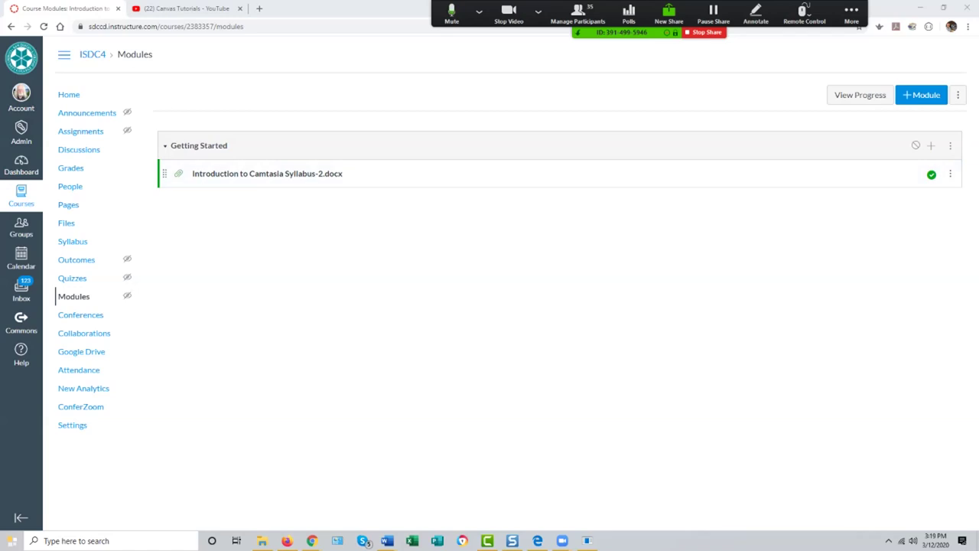
Step: Add a new page named 'Instructor Information' to the Getting Started module, below the syllabus
{"action": "left_click", "coordinate": [931, 145]}
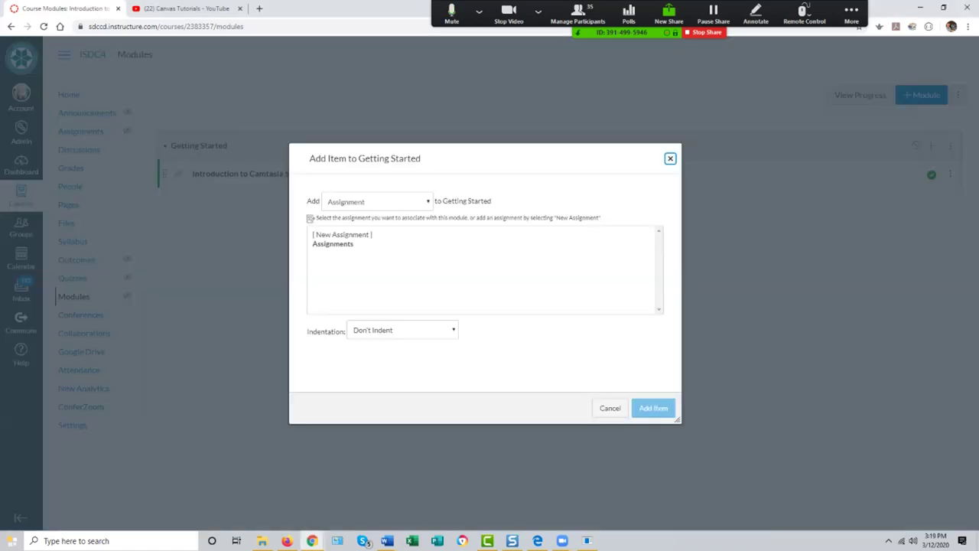
{"action": "left_click", "coordinate": [377, 201]}
{"action": "left_click", "coordinate": [361, 243]}
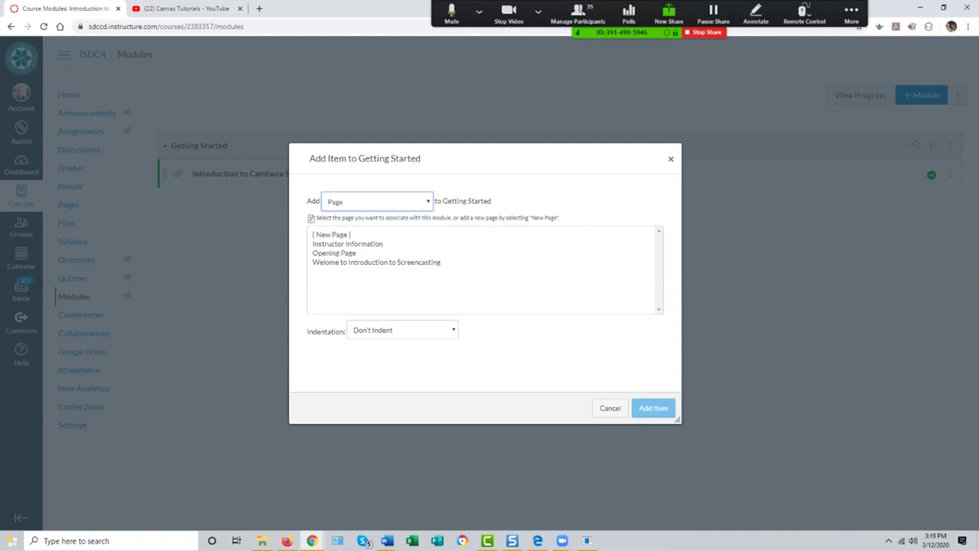
{"action": "left_click", "coordinate": [331, 234]}
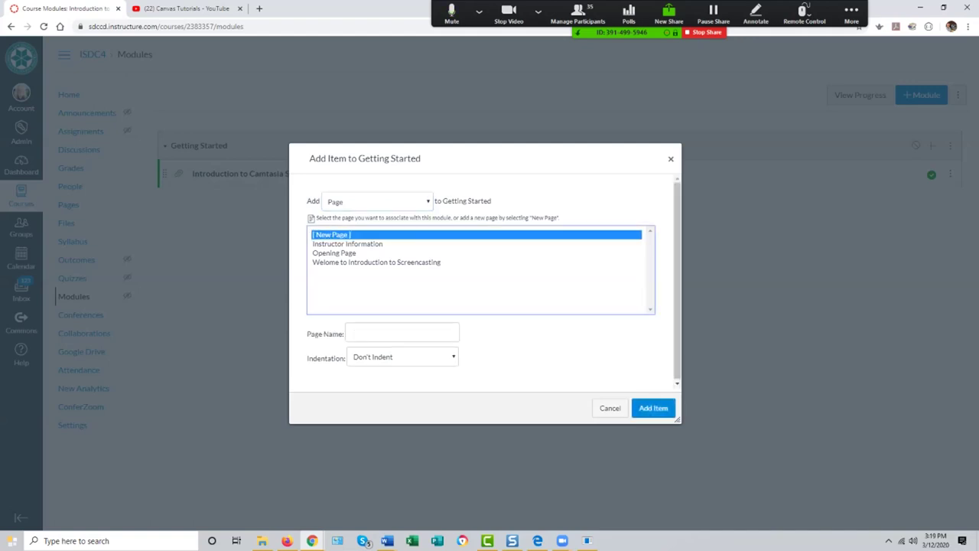
{"action": "key", "text": "Return"}
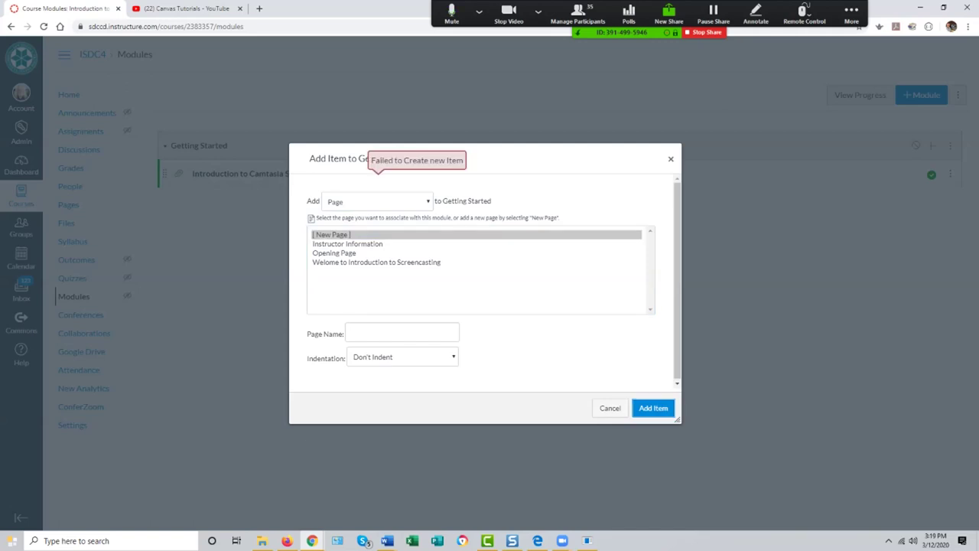
{"action": "left_click", "coordinate": [331, 234]}
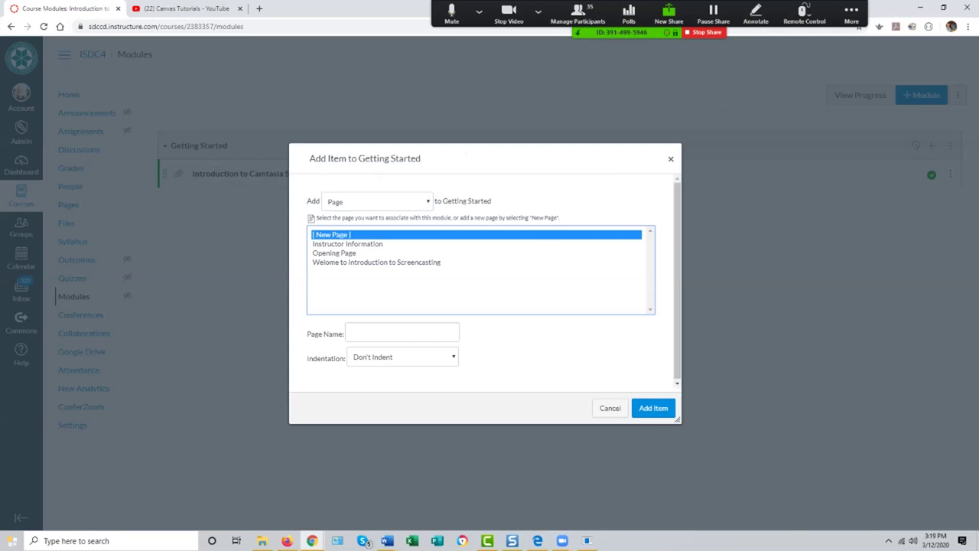
{"action": "left_click", "coordinate": [401, 333]}
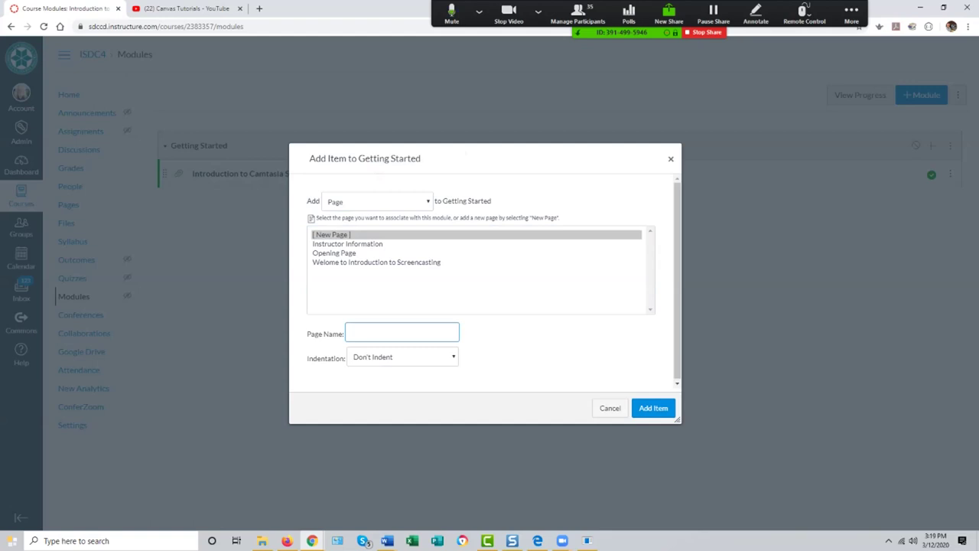
{"action": "type", "text": "Instructor"}
{"action": "type", "text": "Information"}
{"action": "key", "text": "Return"}
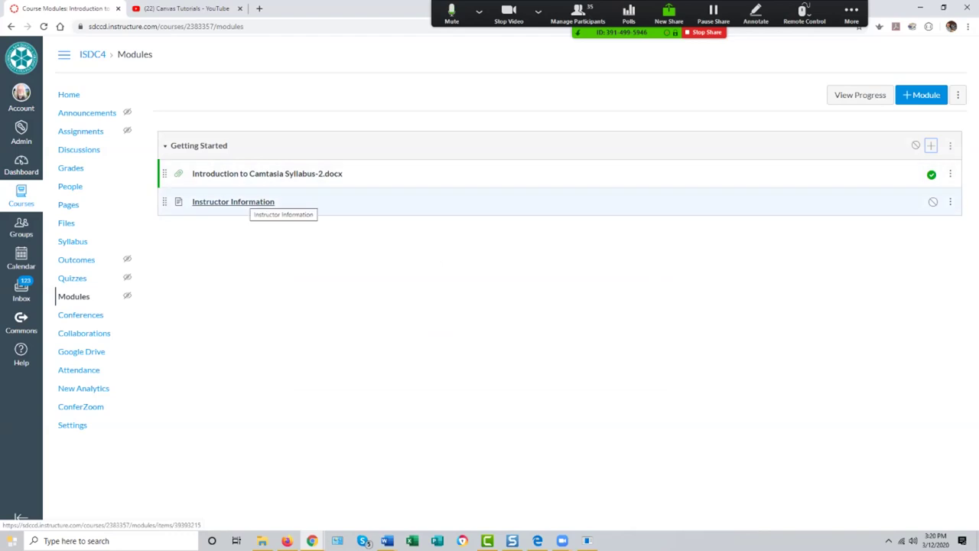
Step: Open the Instructor Information-2 page in the editor and place the cursor in its empty body
{"action": "left_click", "coordinate": [243, 202]}
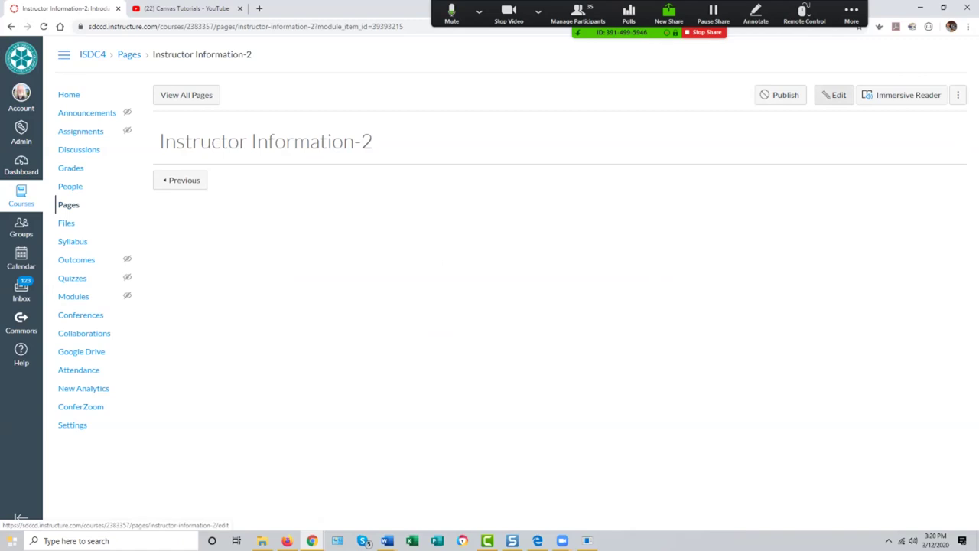
{"action": "left_click", "coordinate": [834, 95]}
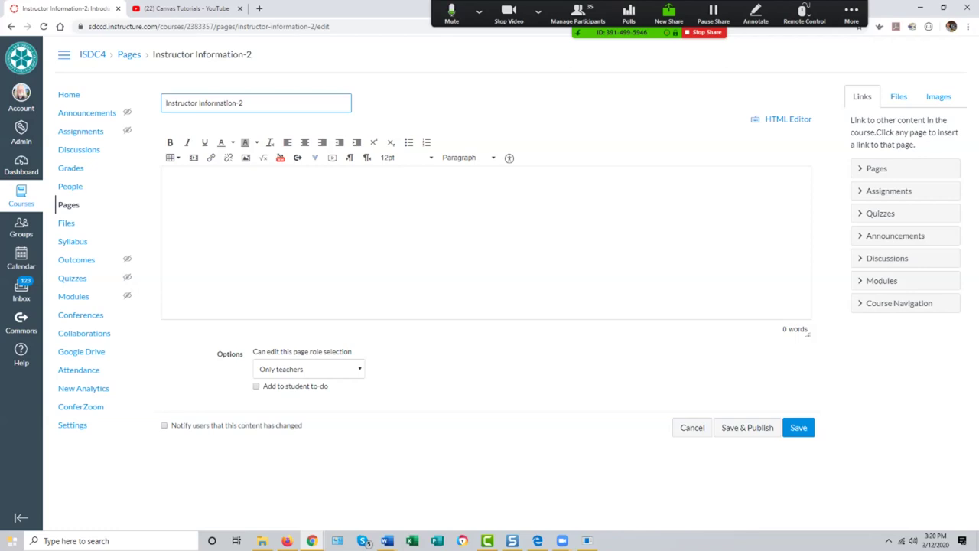
{"action": "left_click", "coordinate": [168, 184]}
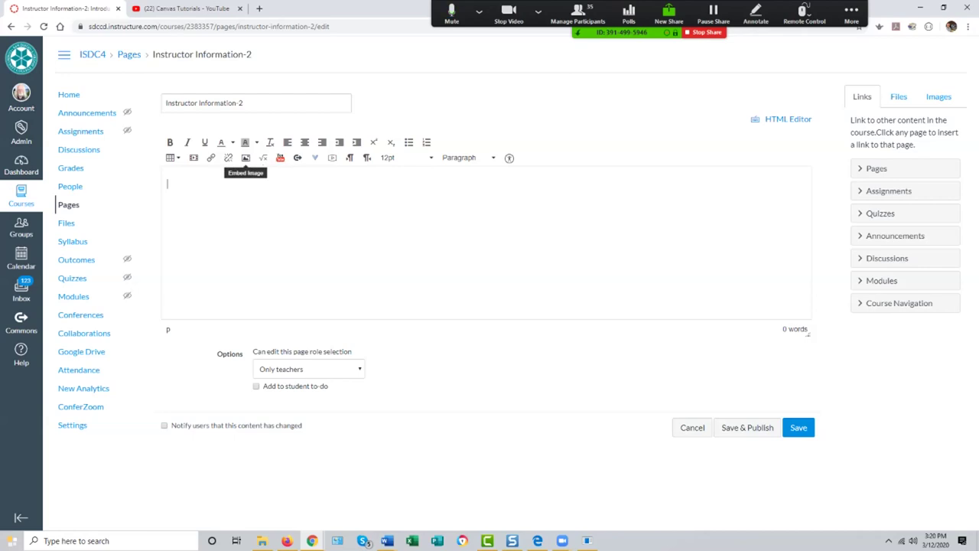
Step: Open the image dialog's Canvas images and expand the Course files folder
{"action": "left_click", "coordinate": [245, 158]}
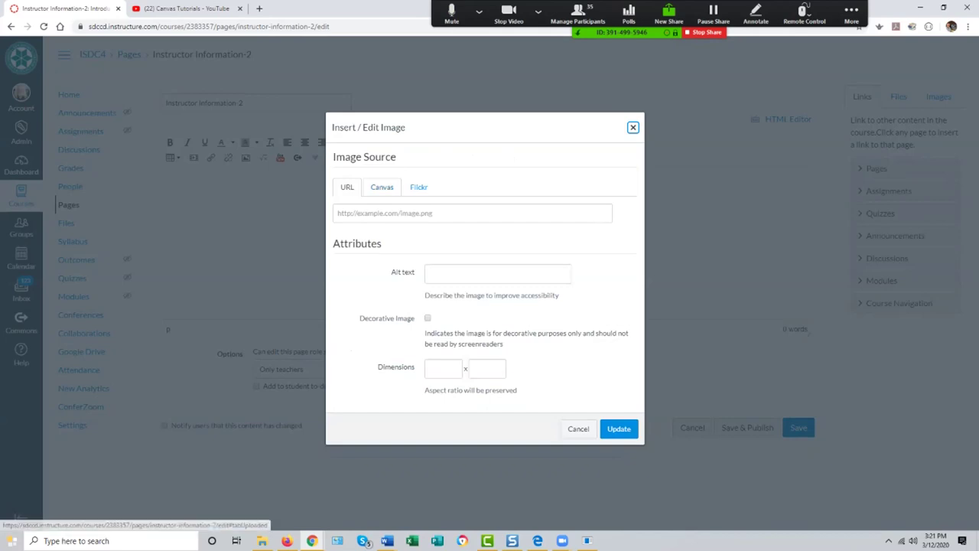
{"action": "left_click", "coordinate": [398, 213]}
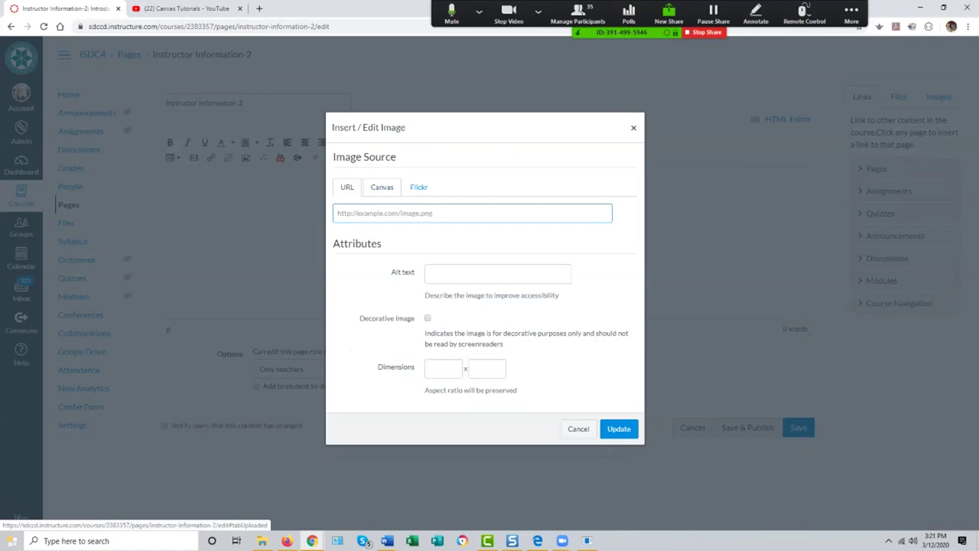
{"action": "left_click", "coordinate": [382, 187]}
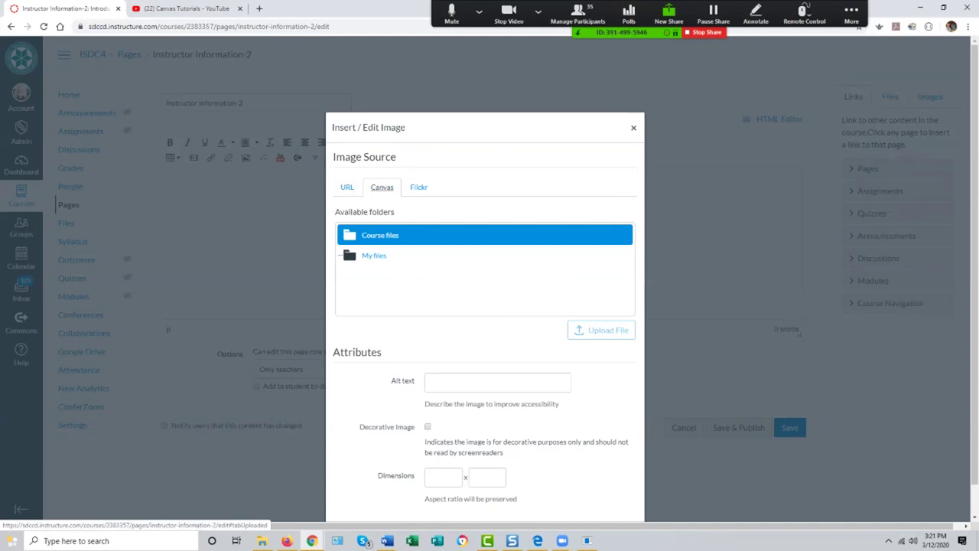
{"action": "key", "text": "Return"}
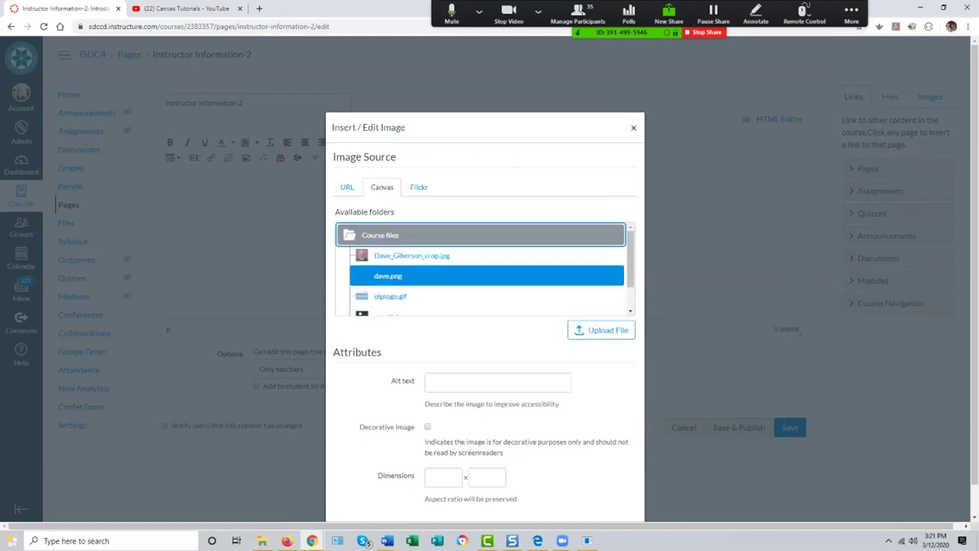
Step: Browse Course files and My files, then start uploading an image from the computer
{"action": "key", "text": "Down"}
{"action": "key", "text": "Down"}
{"action": "key", "text": "Down"}
{"action": "key", "text": "Down"}
{"action": "key", "text": "Down"}
{"action": "key", "text": "Up"}
{"action": "key", "text": "Up"}
{"action": "key", "text": "Up"}
{"action": "key", "text": "Down"}
{"action": "key", "text": "Down"}
{"action": "key", "text": "Up"}
{"action": "key", "text": "Up"}
{"action": "key", "text": "Up"}
{"action": "key", "text": "Down"}
{"action": "key", "text": "Down"}
{"action": "key", "text": "Down"}
{"action": "key", "text": "Down"}
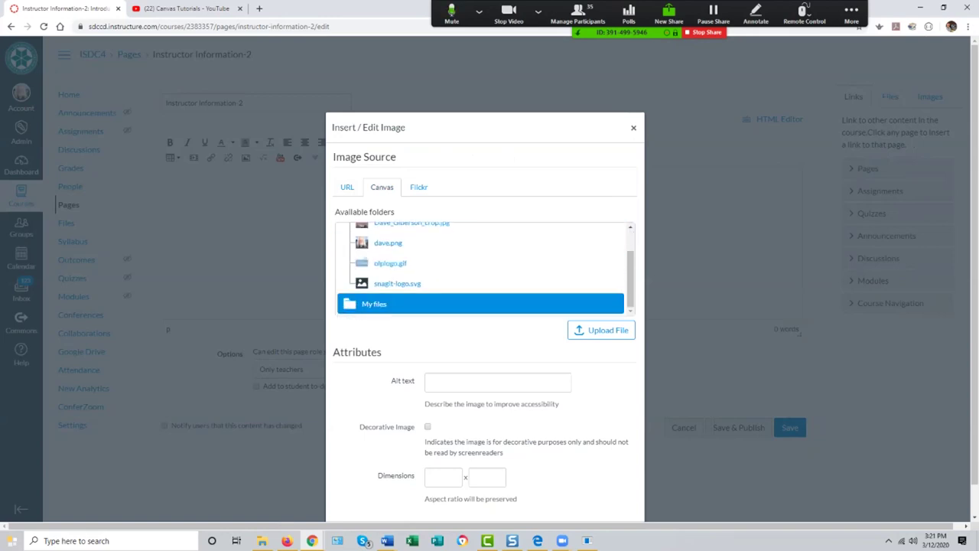
{"action": "key", "text": "Up"}
{"action": "key", "text": "Up"}
{"action": "key", "text": "Up"}
{"action": "key", "text": "Up"}
{"action": "key", "text": "Up"}
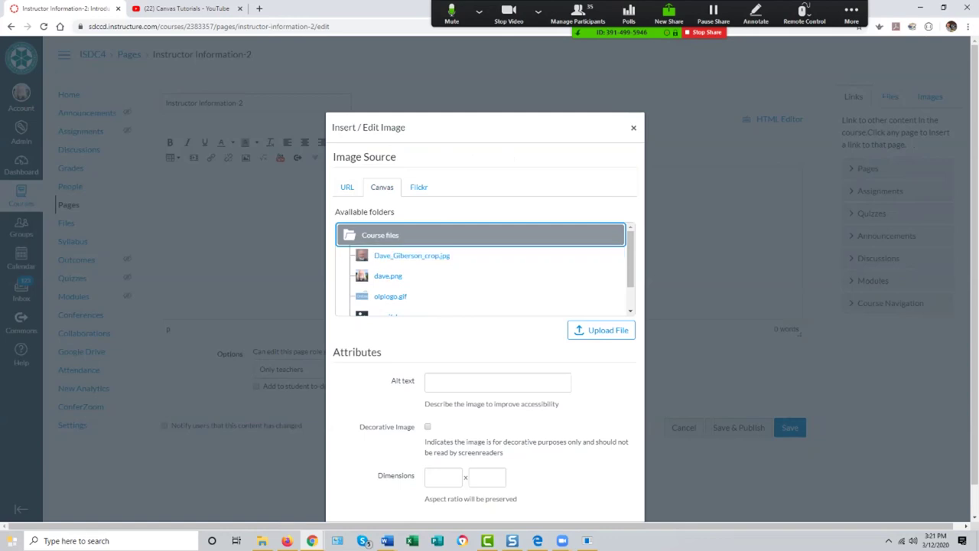
{"action": "key", "text": "Down"}
{"action": "key", "text": "Down"}
{"action": "key", "text": "Down"}
{"action": "key", "text": "Down"}
{"action": "key", "text": "Down"}
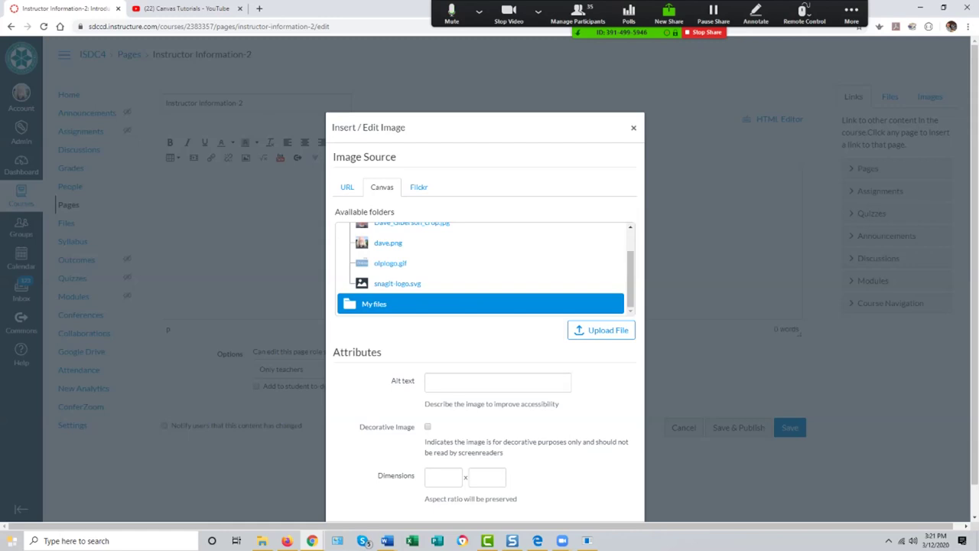
{"action": "key", "text": "Up"}
{"action": "key", "text": "Up"}
{"action": "key", "text": "Up"}
{"action": "key", "text": "Up"}
{"action": "key", "text": "Up"}
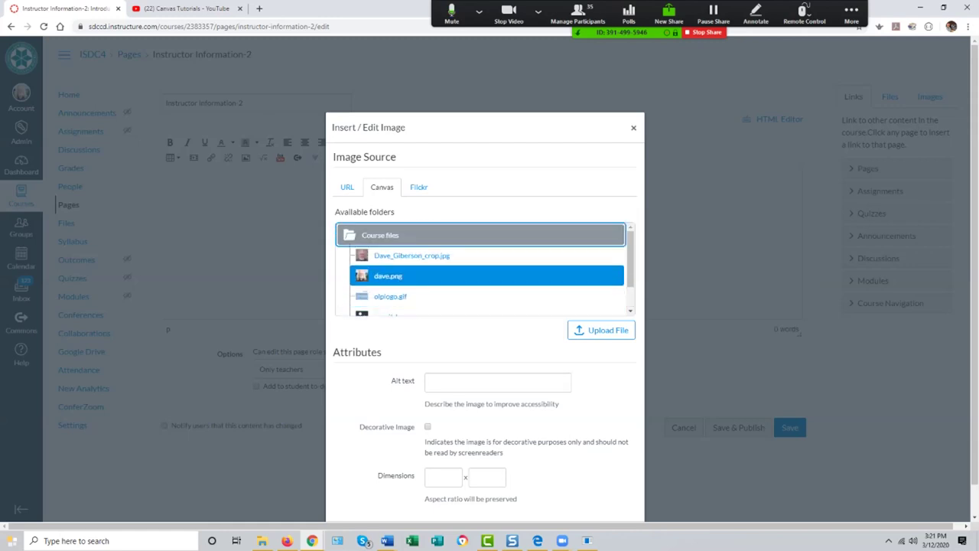
{"action": "key", "text": "Left"}
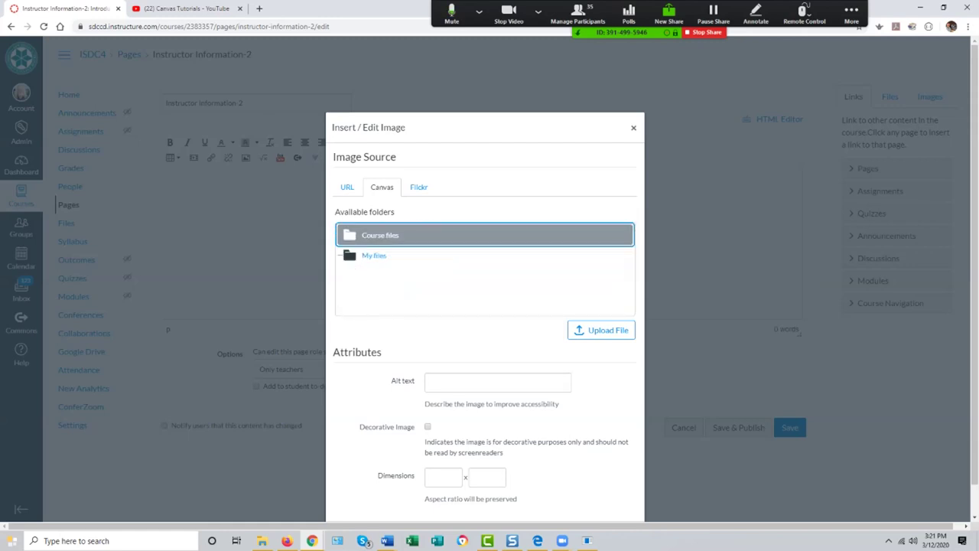
{"action": "key", "text": "Down"}
{"action": "key", "text": "Right"}
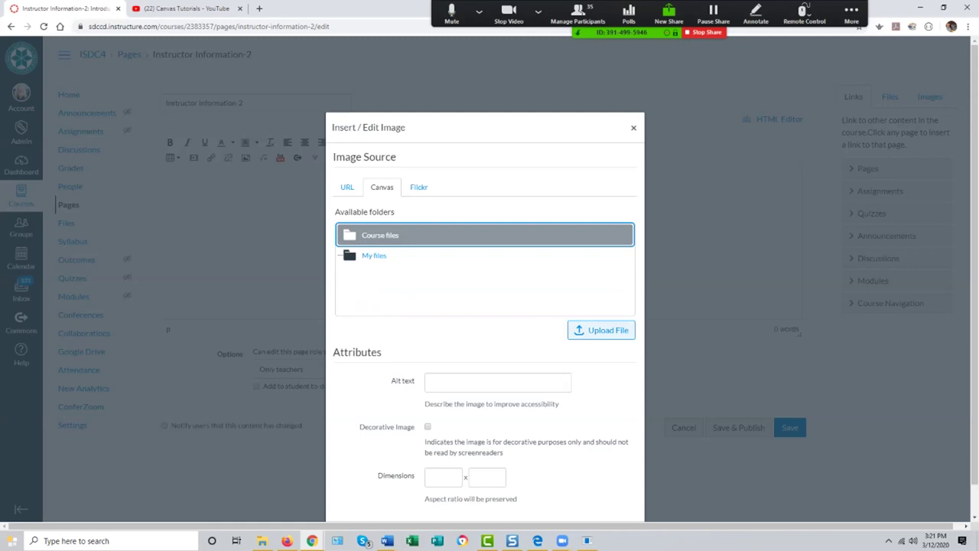
{"action": "key", "text": "Return"}
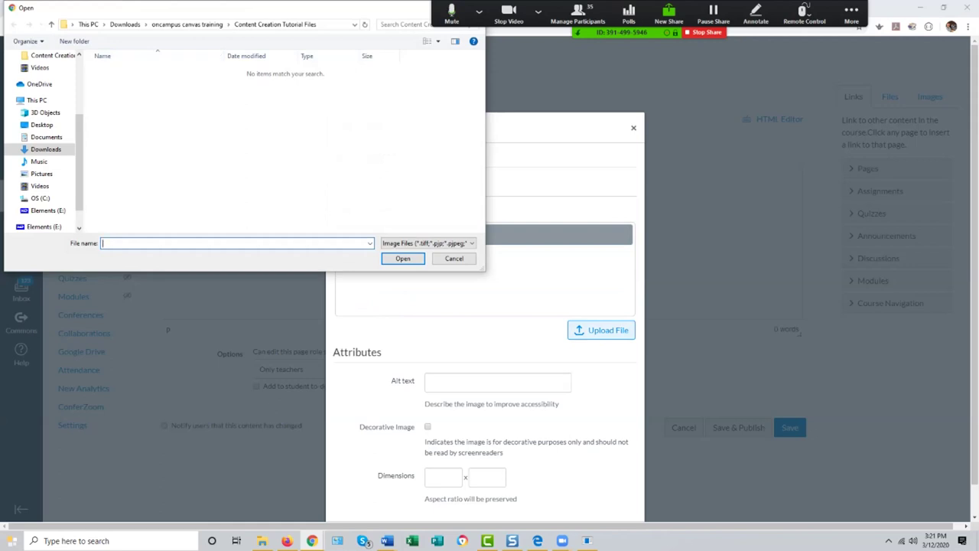
Step: Upload olp.gif from the Pictures folder as the page image
{"action": "scroll", "coordinate": [42, 142], "scroll_direction": "up", "scroll_amount": 3}
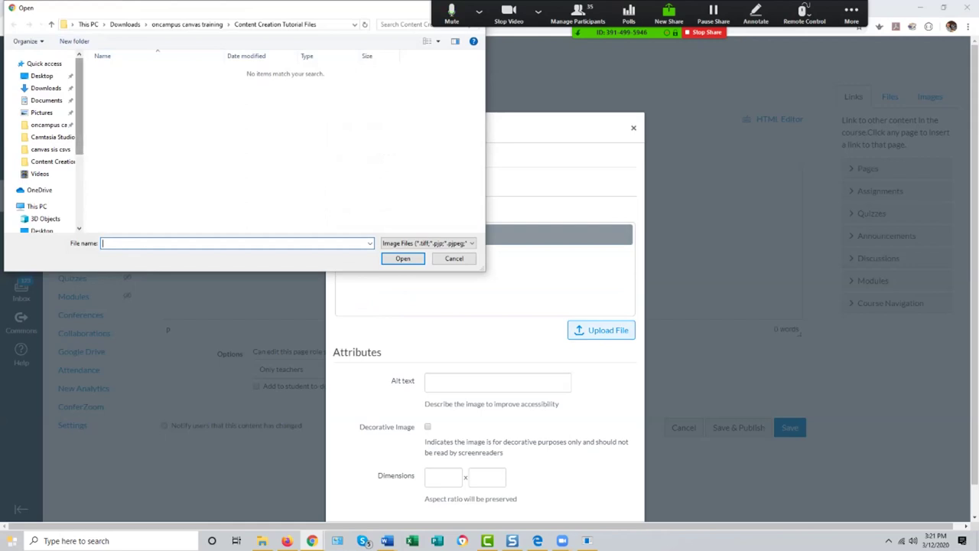
{"action": "left_click", "coordinate": [41, 113]}
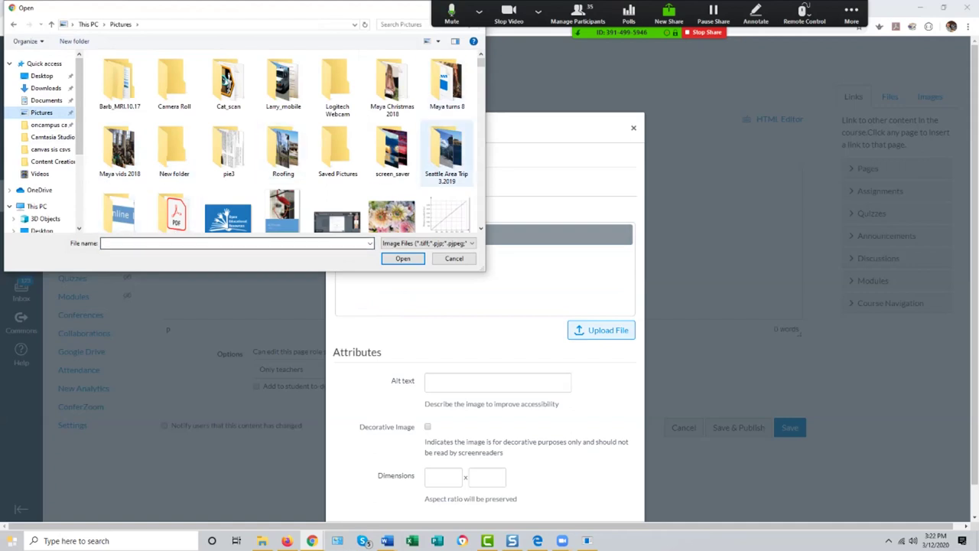
{"action": "scroll", "coordinate": [290, 141], "scroll_direction": "down", "scroll_amount": 10}
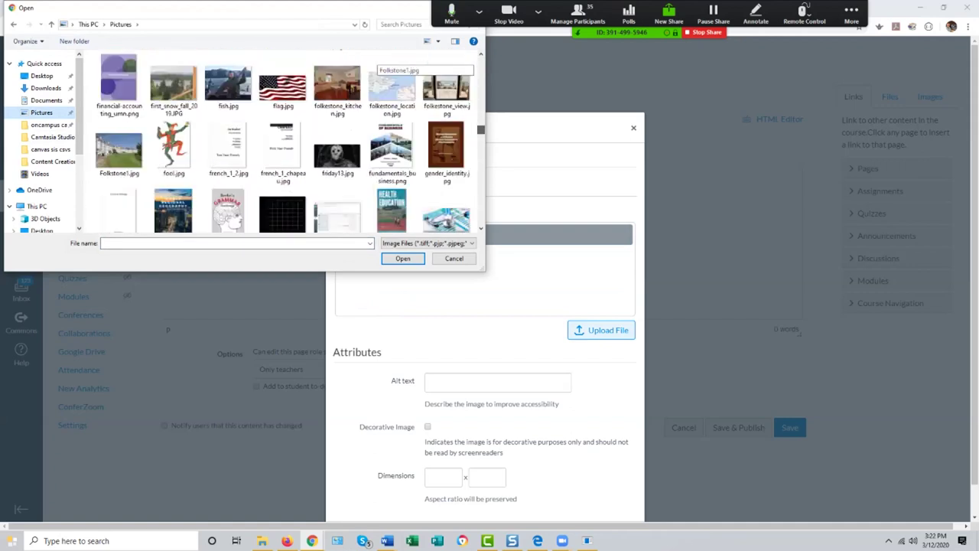
{"action": "scroll", "coordinate": [376, 69], "scroll_direction": "down", "scroll_amount": 5}
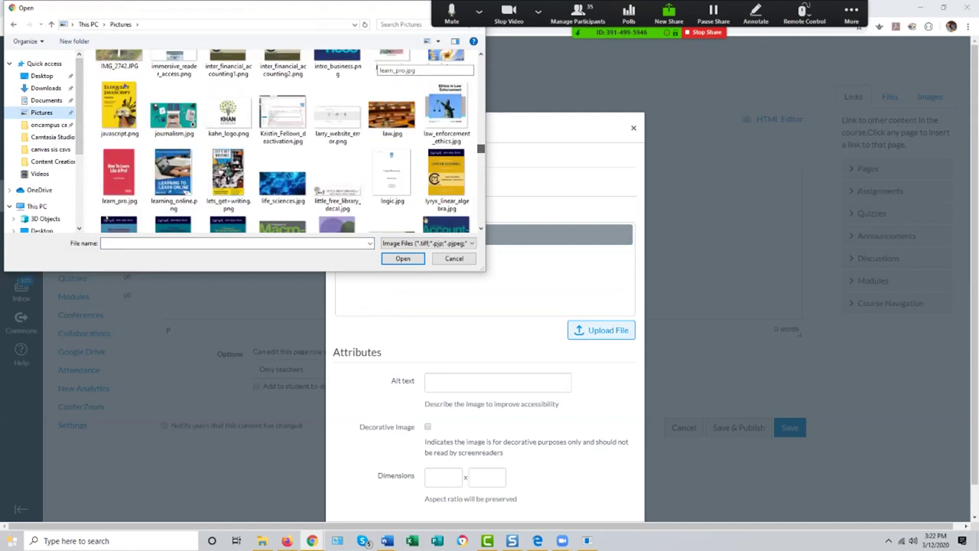
{"action": "scroll", "coordinate": [376, 69], "scroll_direction": "down", "scroll_amount": 3}
{"action": "scroll", "coordinate": [377, 69], "scroll_direction": "down", "scroll_amount": 5}
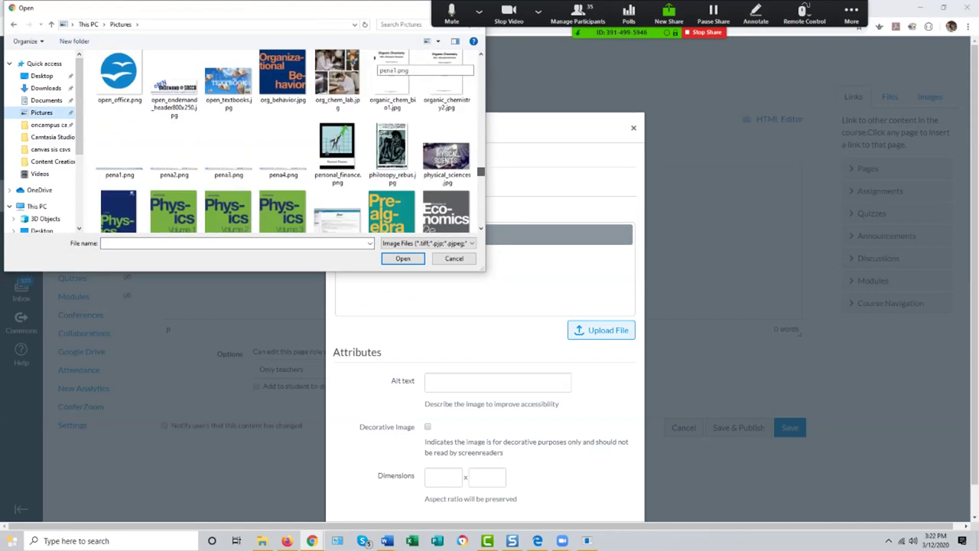
{"action": "scroll", "coordinate": [376, 68], "scroll_direction": "up", "scroll_amount": 2}
{"action": "scroll", "coordinate": [375, 72], "scroll_direction": "down", "scroll_amount": 1}
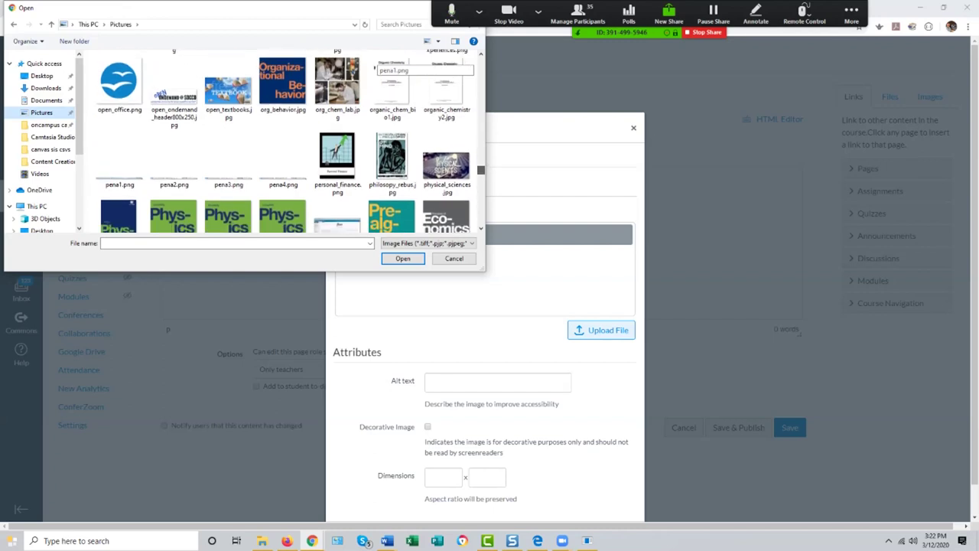
{"action": "scroll", "coordinate": [375, 67], "scroll_direction": "up", "scroll_amount": 3}
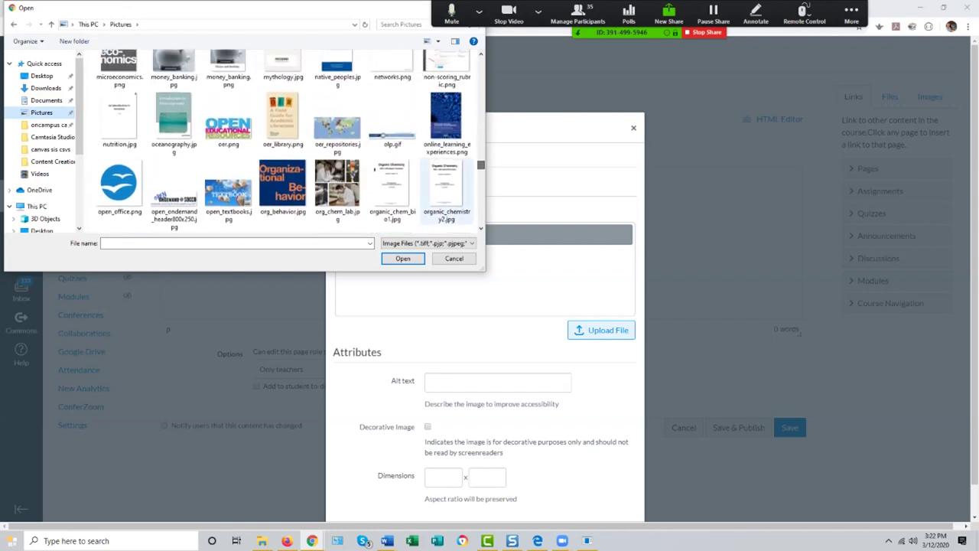
{"action": "left_click", "coordinate": [391, 118]}
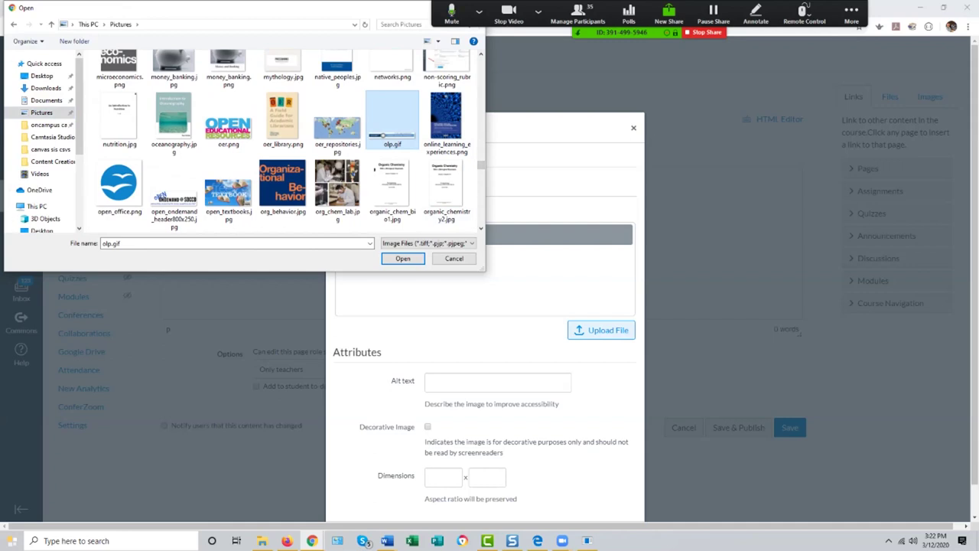
{"action": "left_click", "coordinate": [390, 258]}
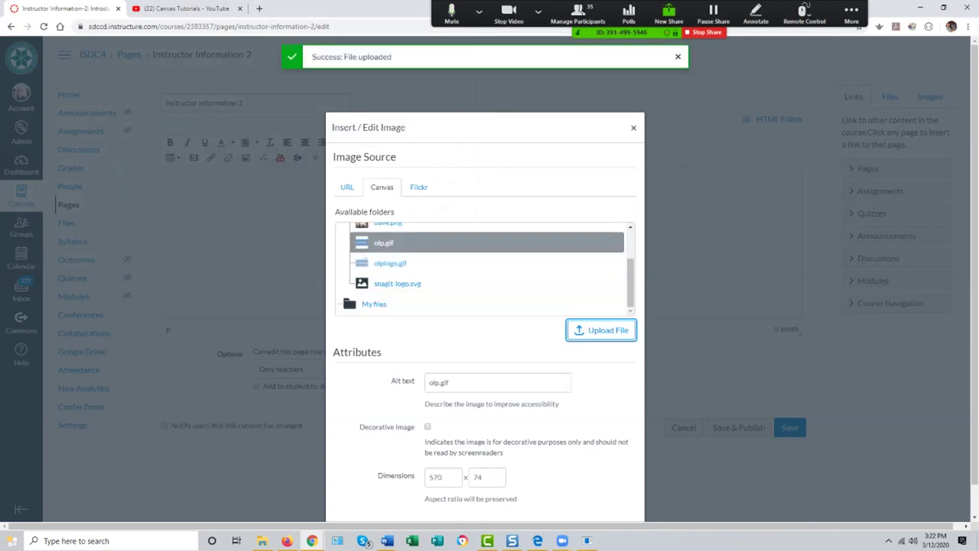
Step: Insert the logo at the top of the page with alt text 'Online Learning Pathways Logo'
{"action": "scroll", "coordinate": [489, 283], "scroll_direction": "down", "scroll_amount": 1}
{"action": "key", "text": "Tab"}
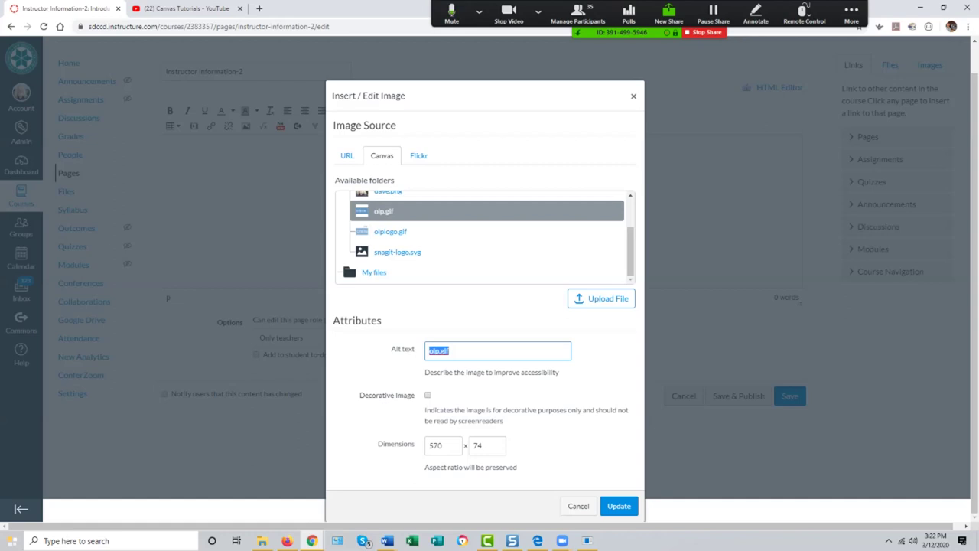
{"action": "type", "text": "Online Learning Pathways Logo"}
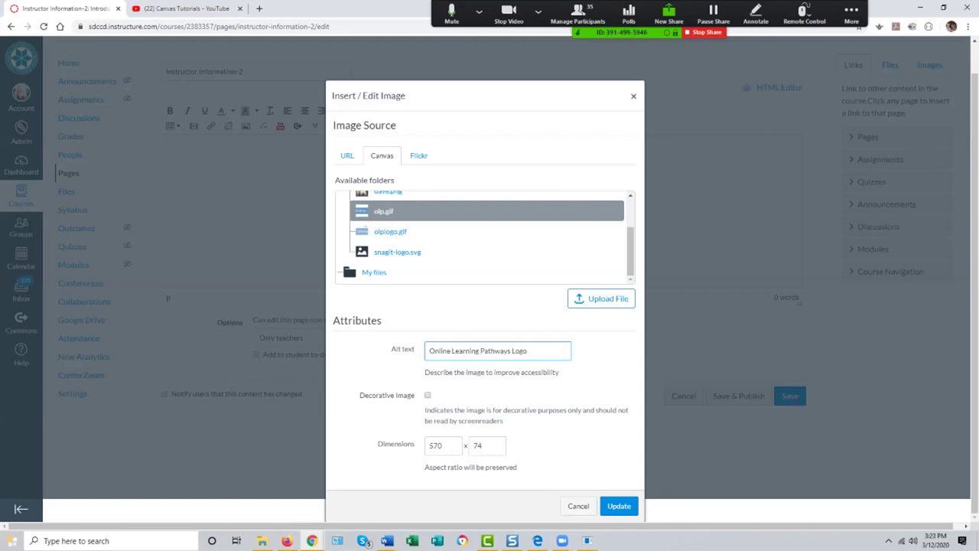
{"action": "key", "text": "Return"}
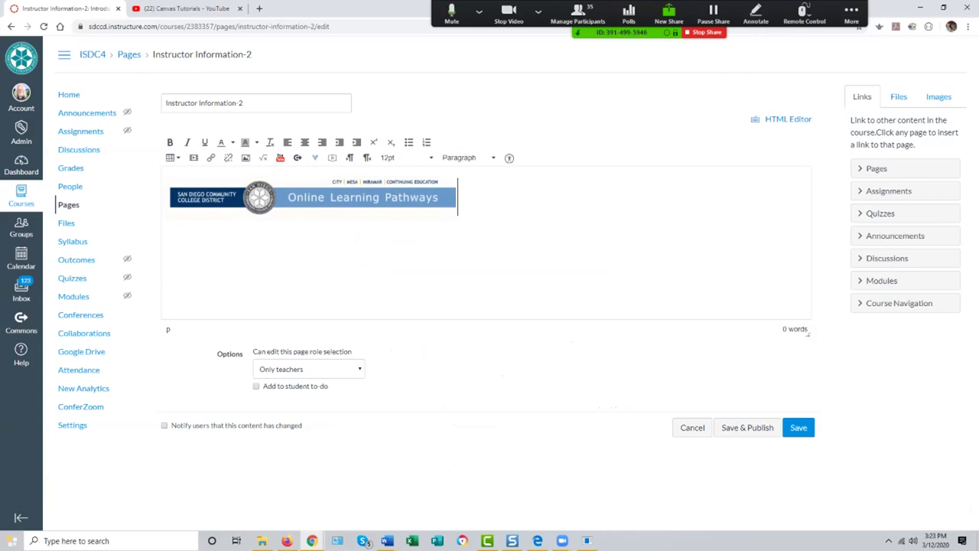
Step: Centre-align the Online Learning Pathways logo and add a new line beneath it
{"action": "left_click", "coordinate": [305, 142]}
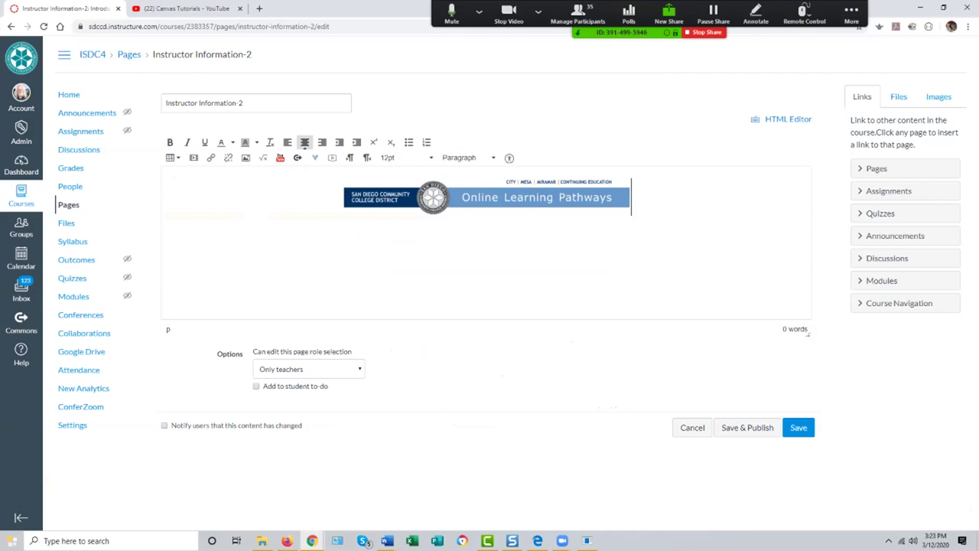
{"action": "key", "text": "Return"}
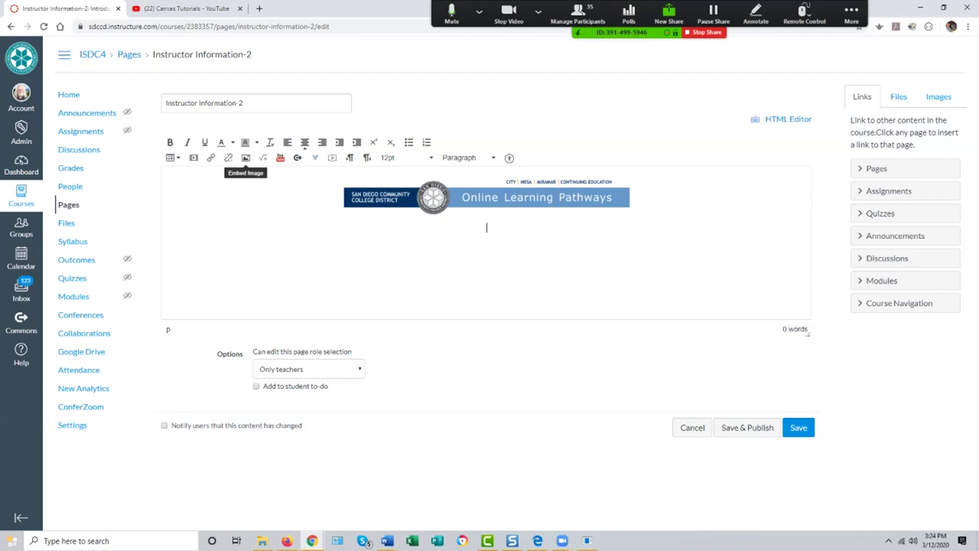
Step: Upload boris.png into Course files through the image dialog
{"action": "left_click", "coordinate": [246, 158]}
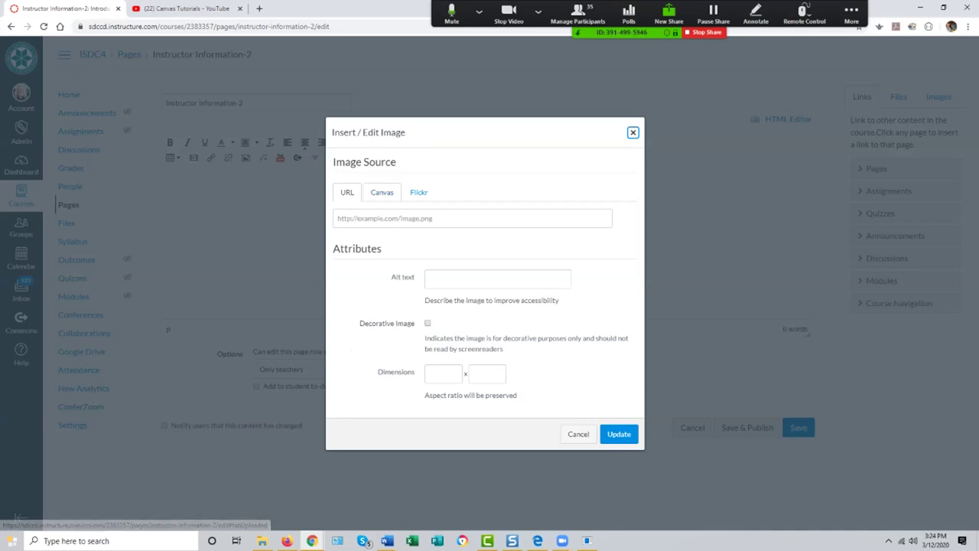
{"action": "left_click", "coordinate": [382, 192]}
{"action": "left_click", "coordinate": [380, 239]}
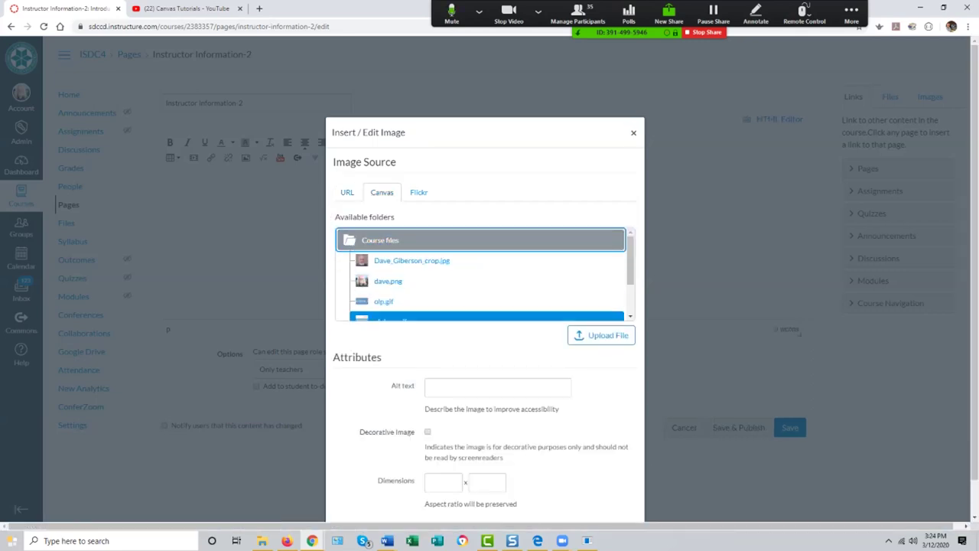
{"action": "left_click", "coordinate": [602, 335]}
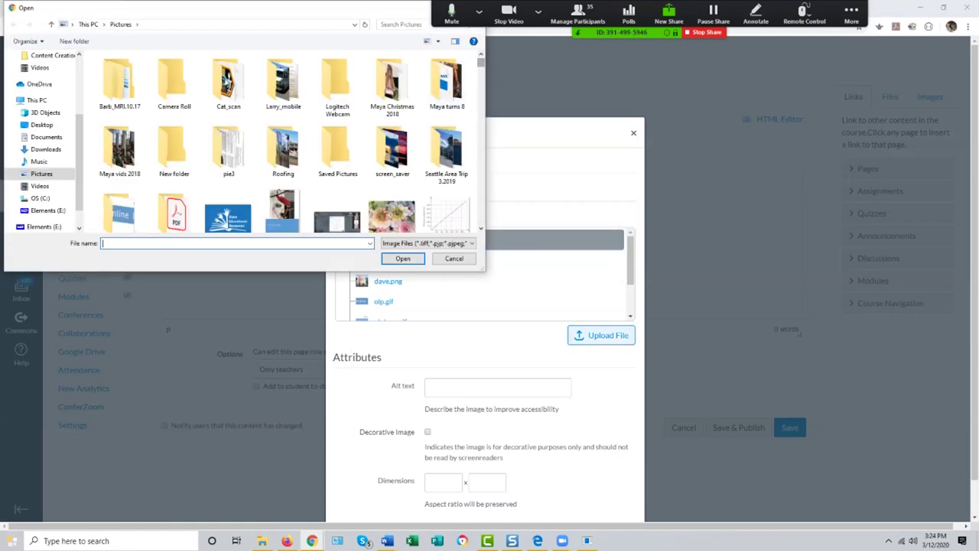
{"action": "scroll", "coordinate": [134, 109], "scroll_direction": "down", "scroll_amount": 5}
{"action": "scroll", "coordinate": [134, 109], "scroll_direction": "down", "scroll_amount": 8}
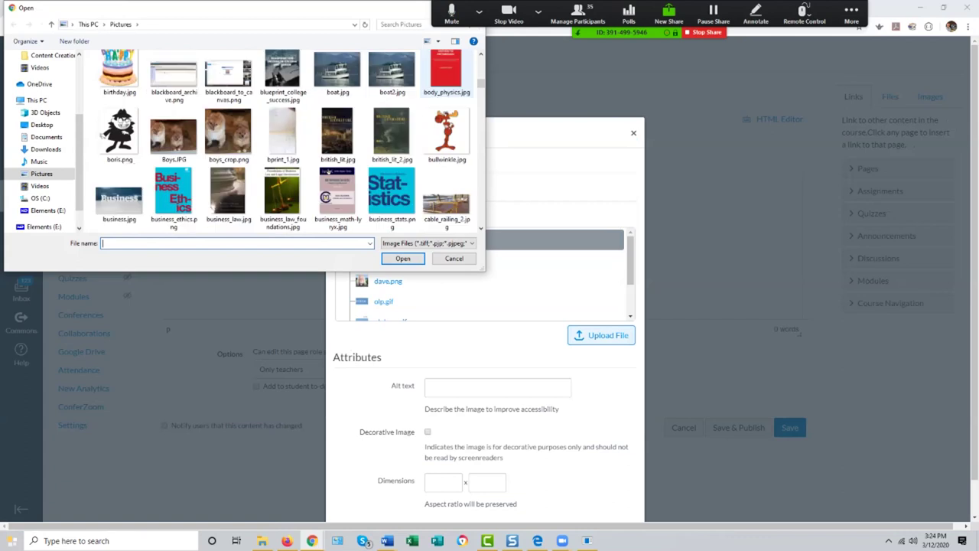
{"action": "left_click", "coordinate": [119, 77]}
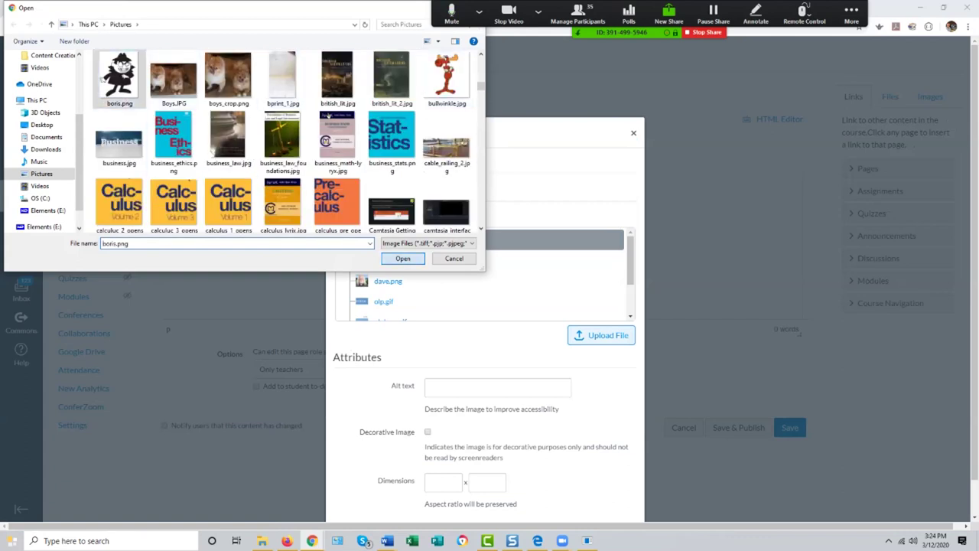
{"action": "left_click", "coordinate": [403, 258]}
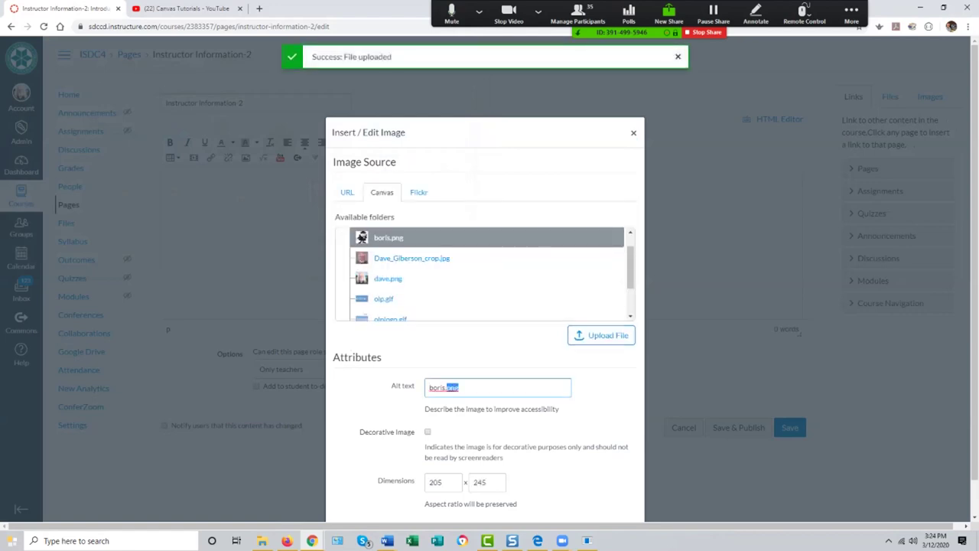
Step: Give the cartoon the character's name as alt text and insert it into the page
{"action": "type", "text": "Boris Badenov"}
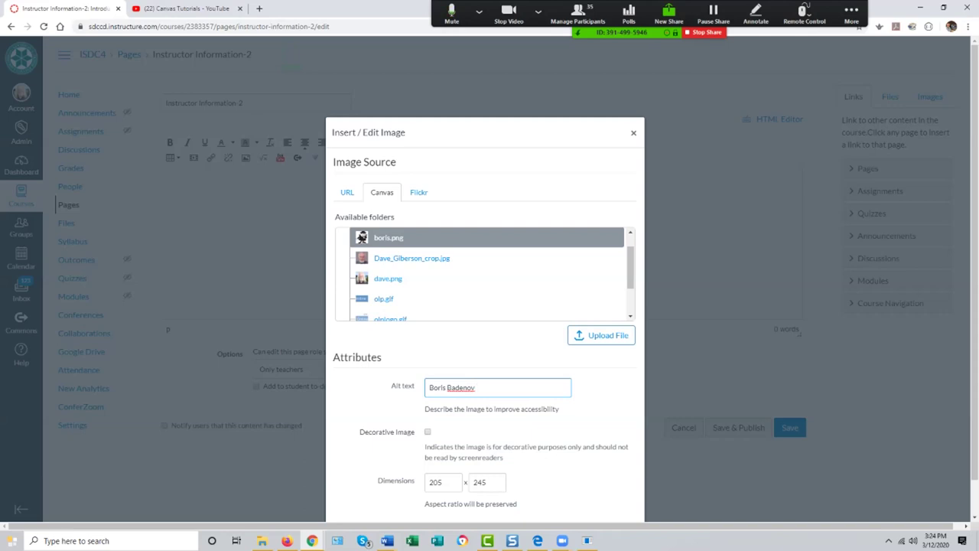
{"action": "scroll", "coordinate": [490, 284], "scroll_direction": "down", "scroll_amount": 1}
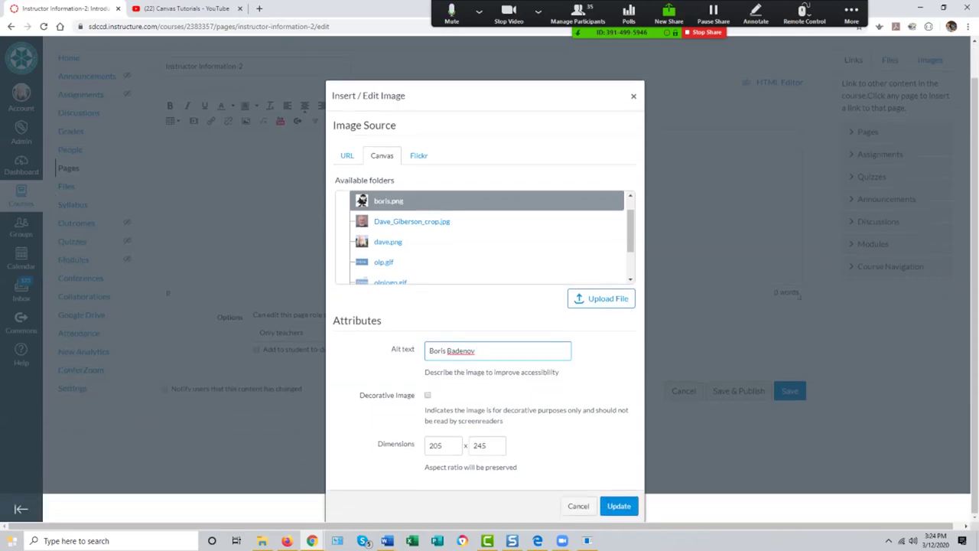
{"action": "key", "text": "Return"}
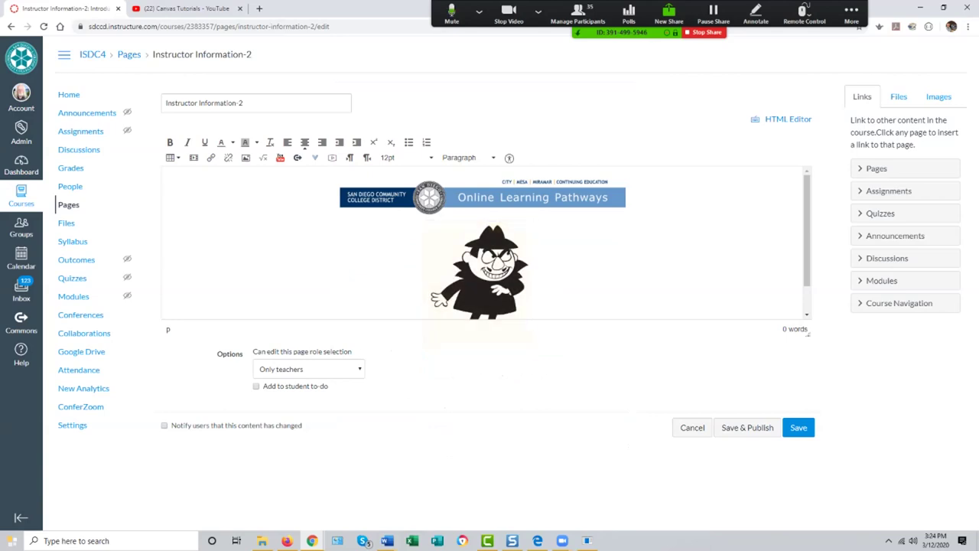
Step: Type the instructor's name on a new line below the cartoon
{"action": "key", "text": "Return"}
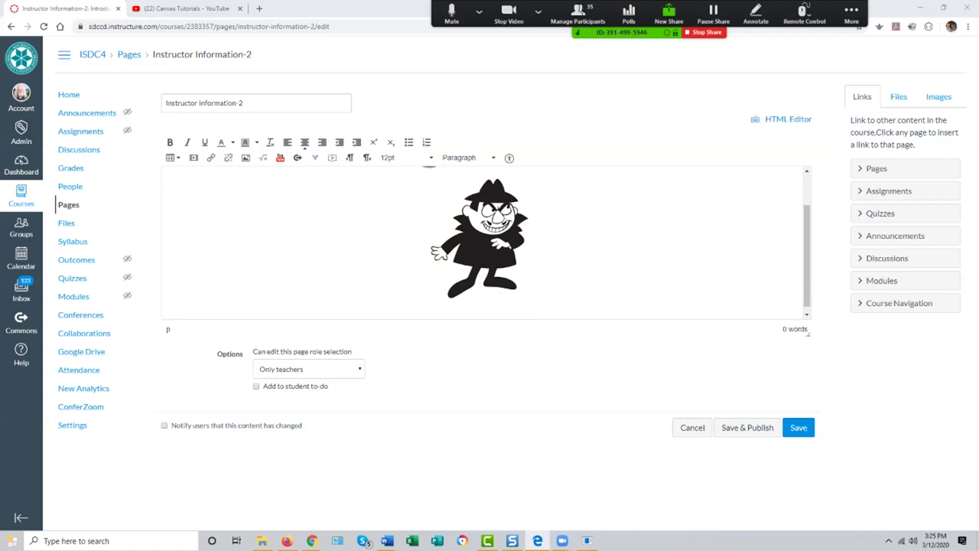
{"action": "left_click", "coordinate": [482, 313]}
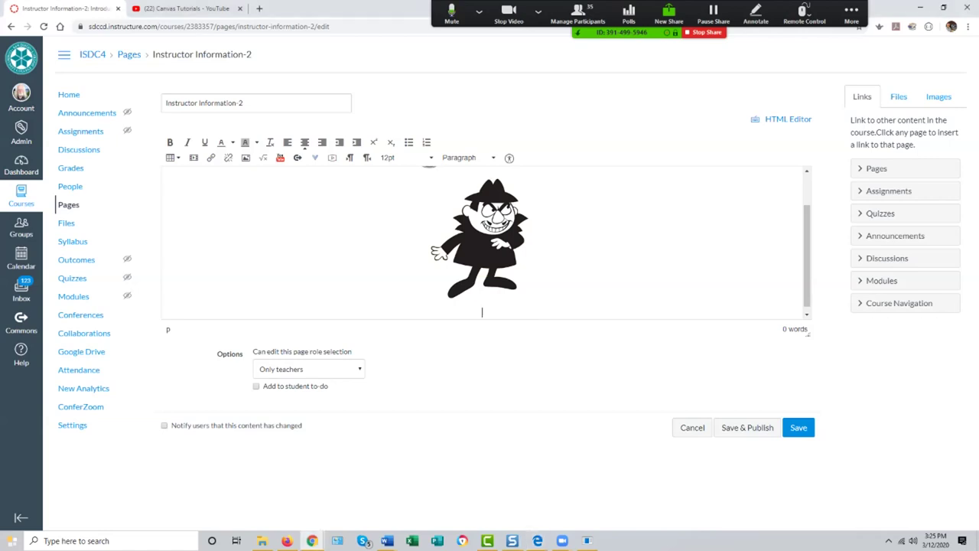
{"action": "key", "text": "shift+Home"}
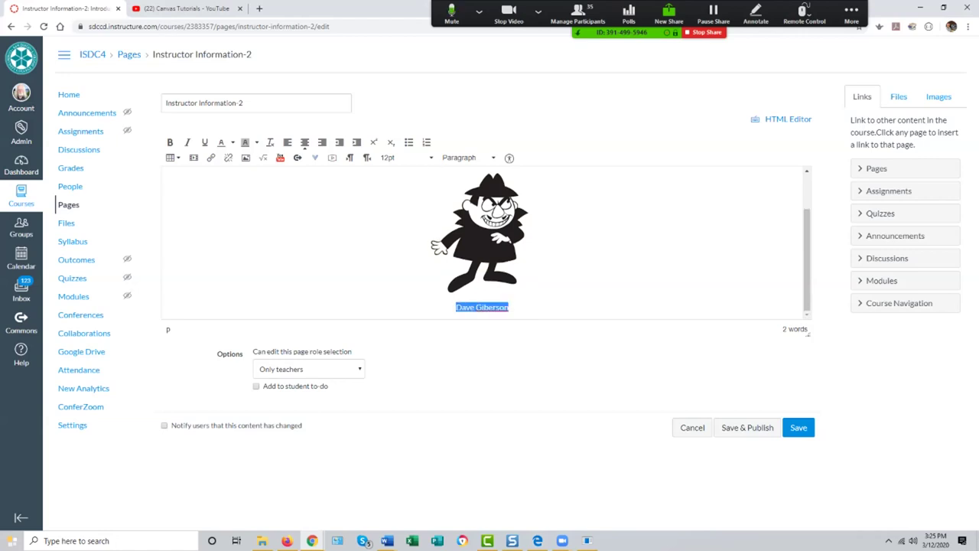
Step: Format the name as centred, bold, italic 14pt text and start a new line after it
{"action": "left_click", "coordinate": [288, 143]}
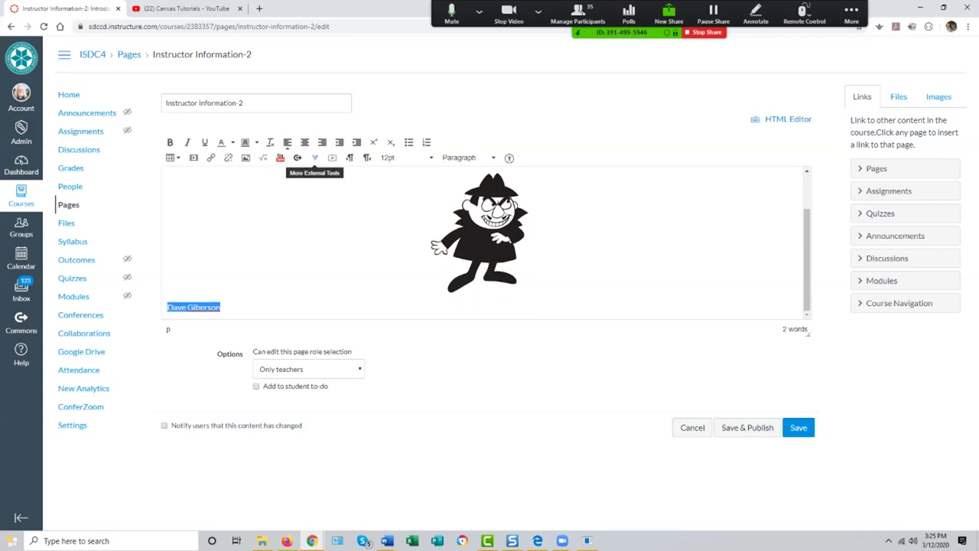
{"action": "left_click", "coordinate": [304, 143]}
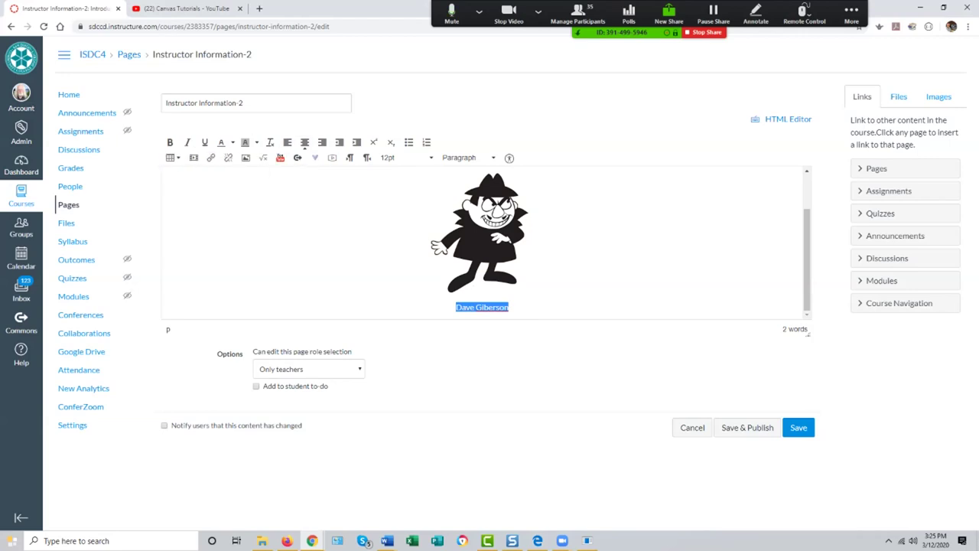
{"action": "left_click", "coordinate": [170, 143]}
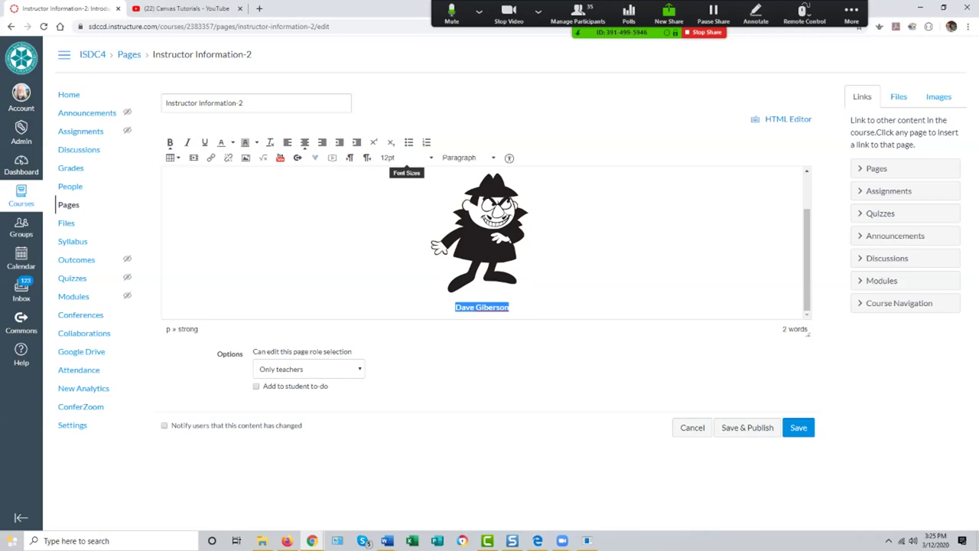
{"action": "left_click", "coordinate": [405, 158]}
{"action": "left_click", "coordinate": [394, 219]}
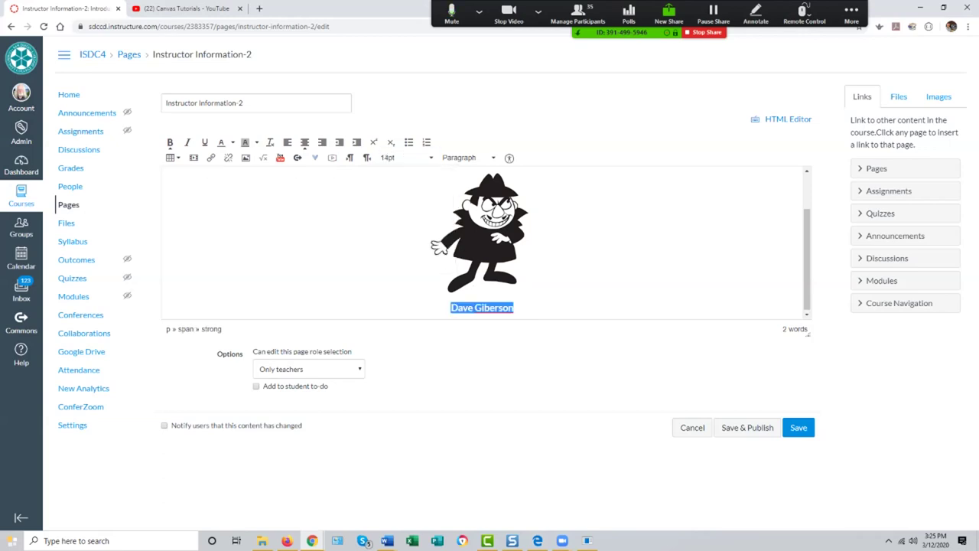
{"action": "left_click", "coordinate": [431, 229]}
{"action": "left_click", "coordinate": [514, 308]}
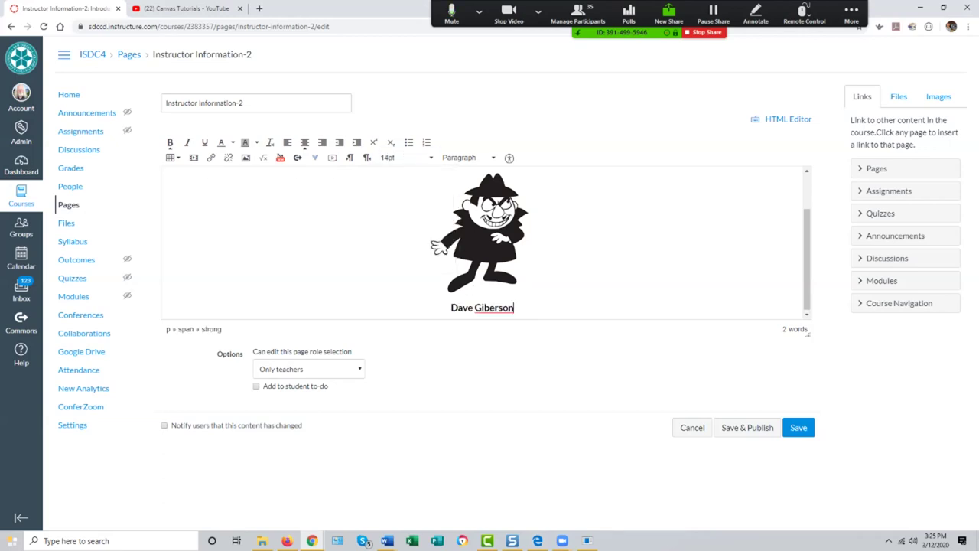
{"action": "left_click_drag", "start_coordinate": [514, 308], "coordinate": [450, 306]}
{"action": "left_click", "coordinate": [188, 143]}
{"action": "left_click", "coordinate": [512, 307]}
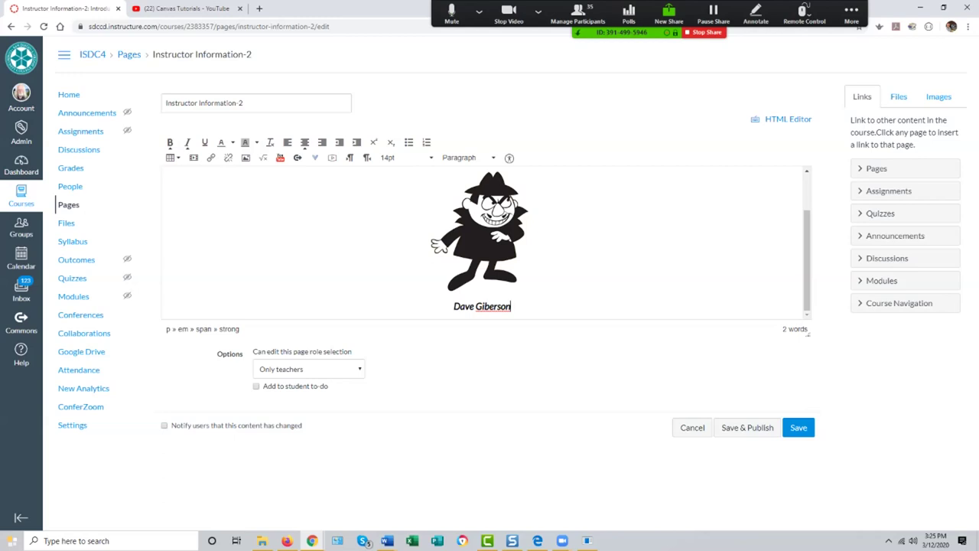
{"action": "key", "text": "Return"}
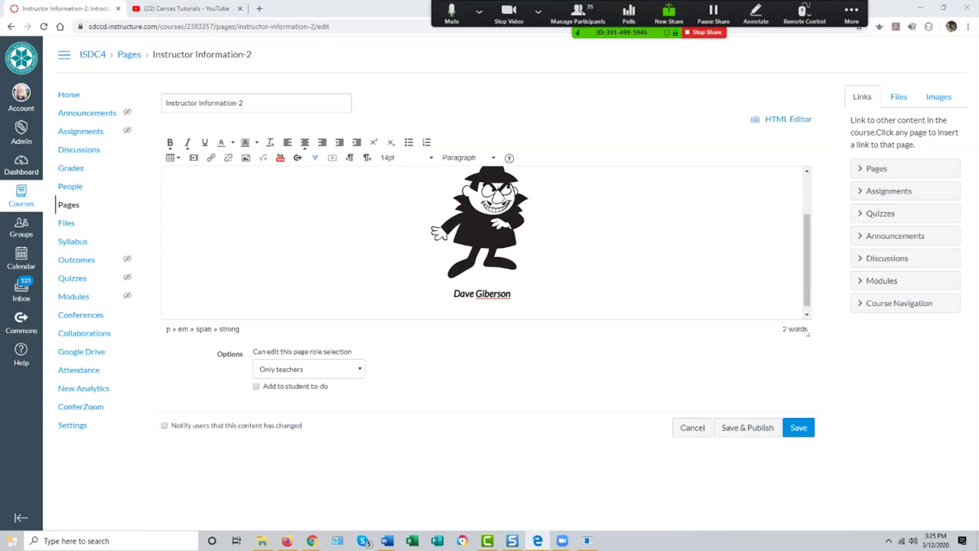
{"action": "left_click", "coordinate": [482, 313]}
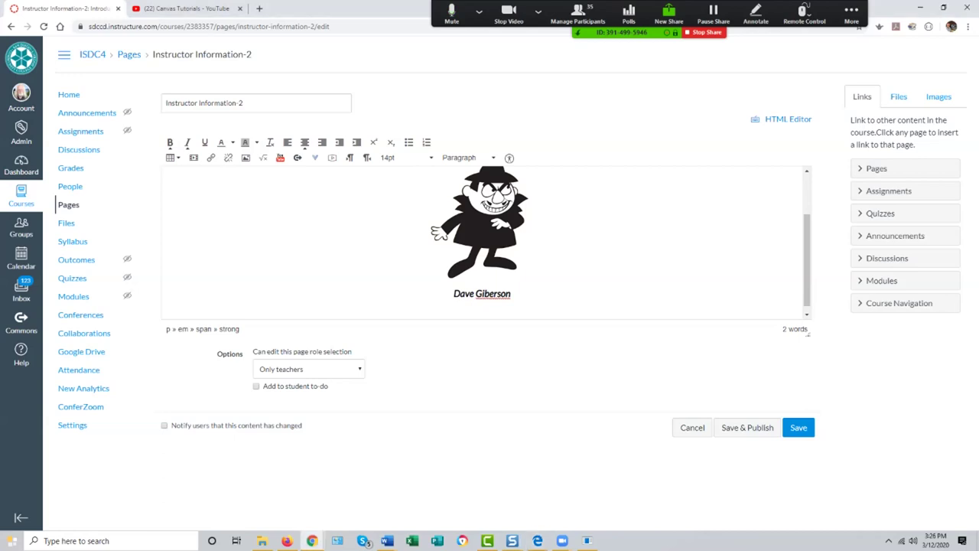
{"action": "key", "text": "ctrl+v"}
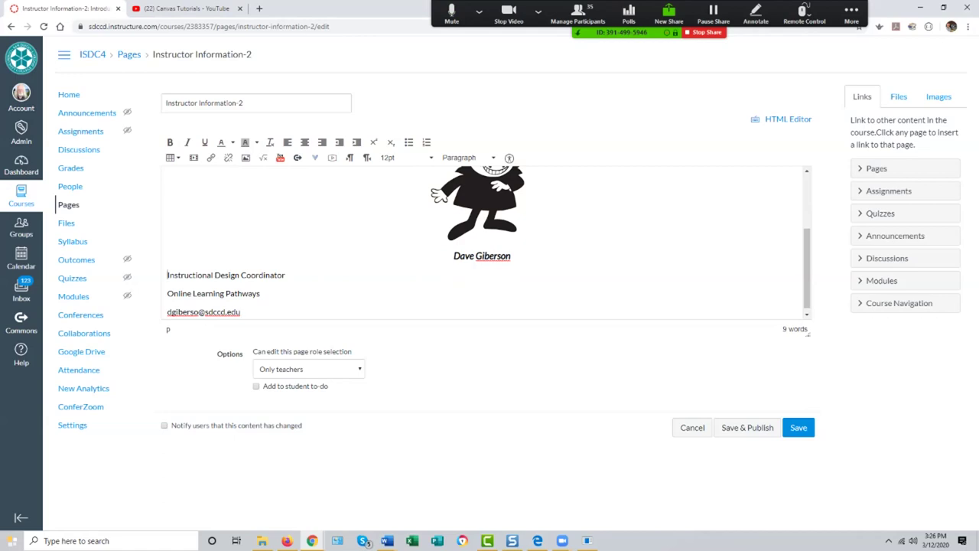
{"action": "key", "text": "ctrl+shift+End"}
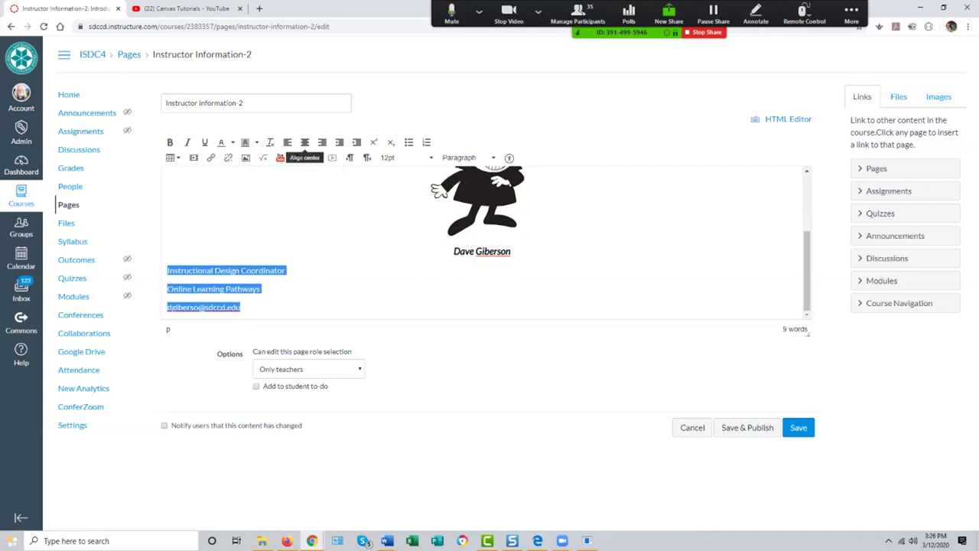
{"action": "left_click", "coordinate": [304, 142]}
{"action": "left_click", "coordinate": [510, 253]}
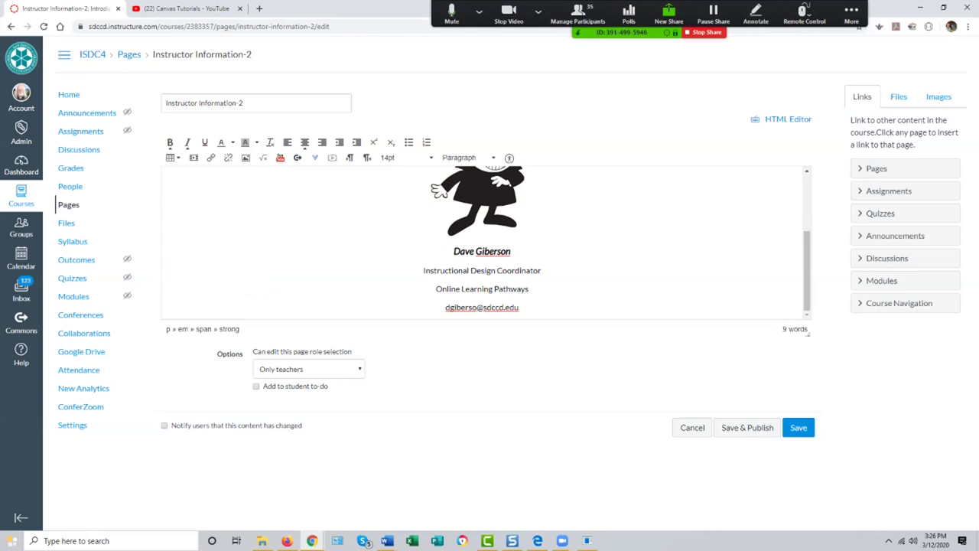
{"action": "scroll", "coordinate": [482, 243], "scroll_direction": "up", "scroll_amount": 2}
{"action": "scroll", "coordinate": [481, 244], "scroll_direction": "down", "scroll_amount": 2}
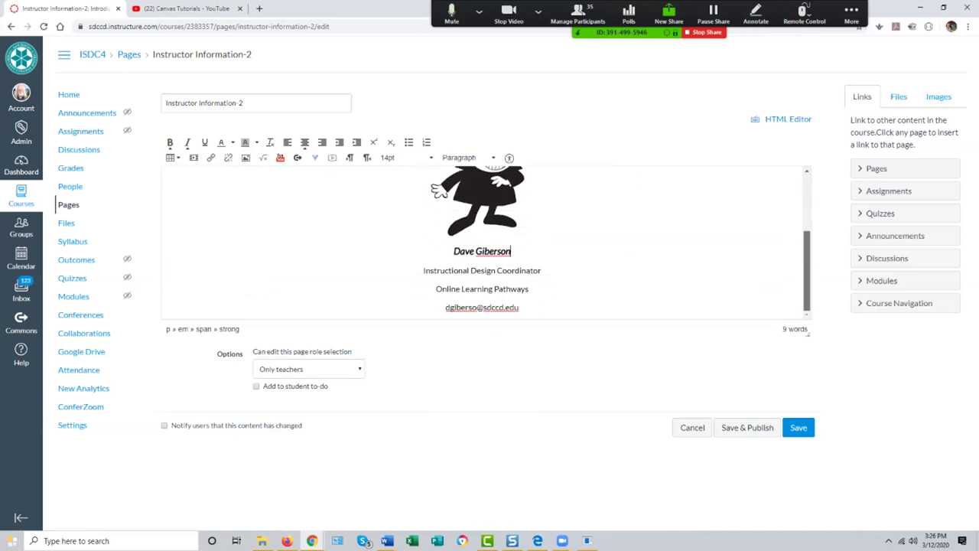
{"action": "scroll", "coordinate": [482, 244], "scroll_direction": "up", "scroll_amount": 2}
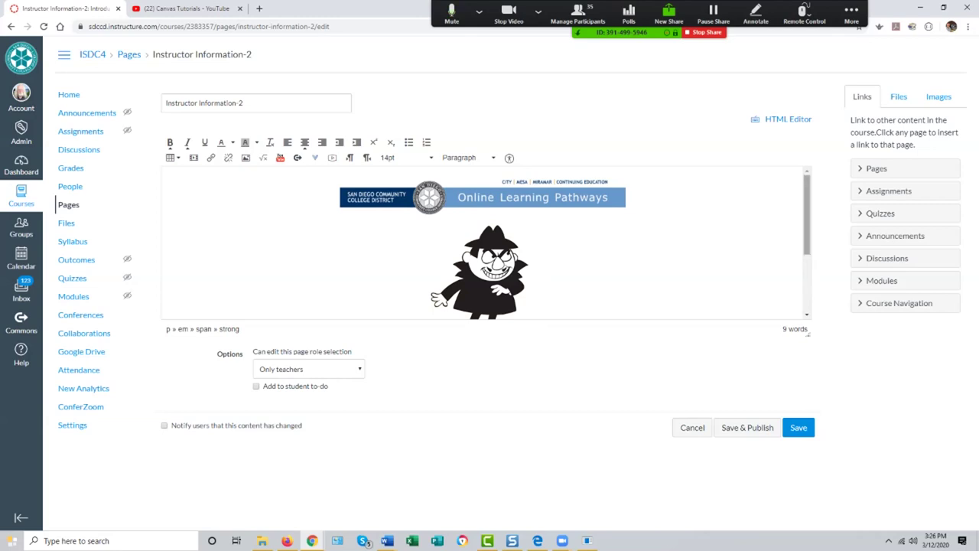
{"action": "scroll", "coordinate": [483, 243], "scroll_direction": "down", "scroll_amount": 2}
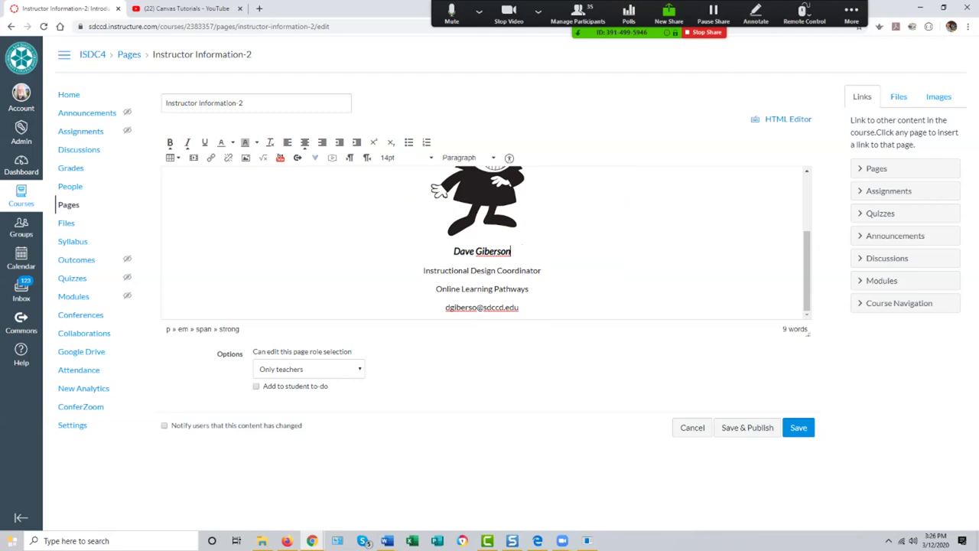
{"action": "scroll", "coordinate": [482, 243], "scroll_direction": "up", "scroll_amount": 2}
{"action": "scroll", "coordinate": [482, 243], "scroll_direction": "down", "scroll_amount": 2}
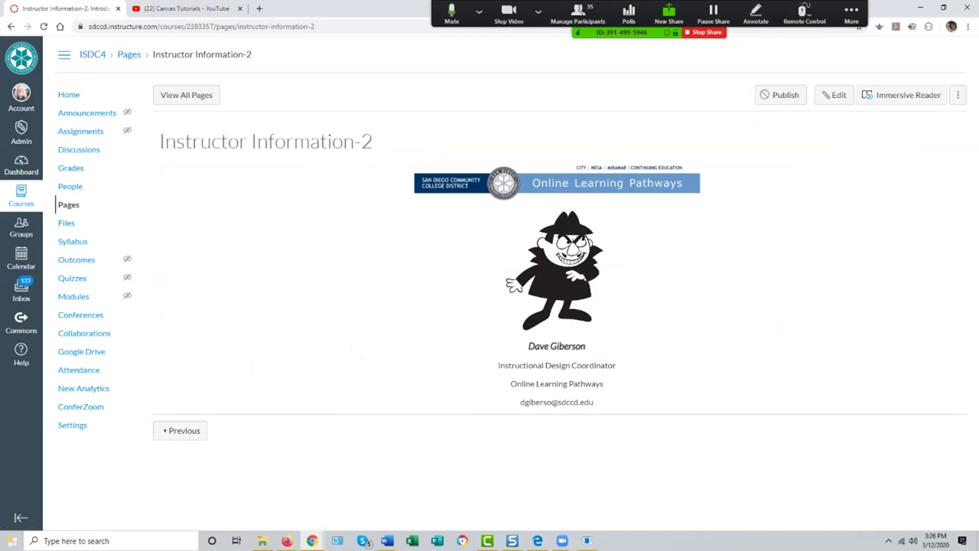
Step: Go to the course Modules page
{"action": "left_click", "coordinate": [73, 296]}
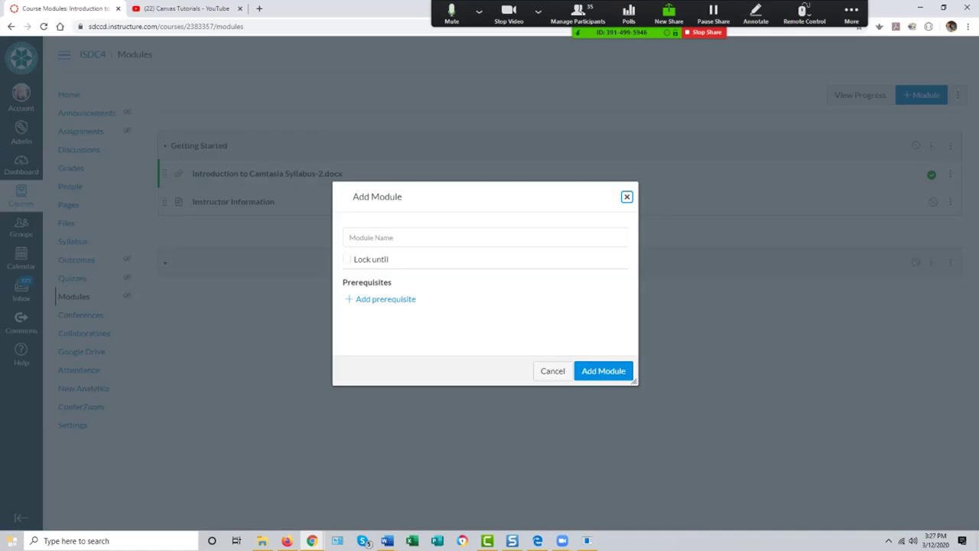
Step: Create the module 'Topic 1 - Why Screencasting' using the autocomplete suggestion
{"action": "left_click", "coordinate": [398, 237]}
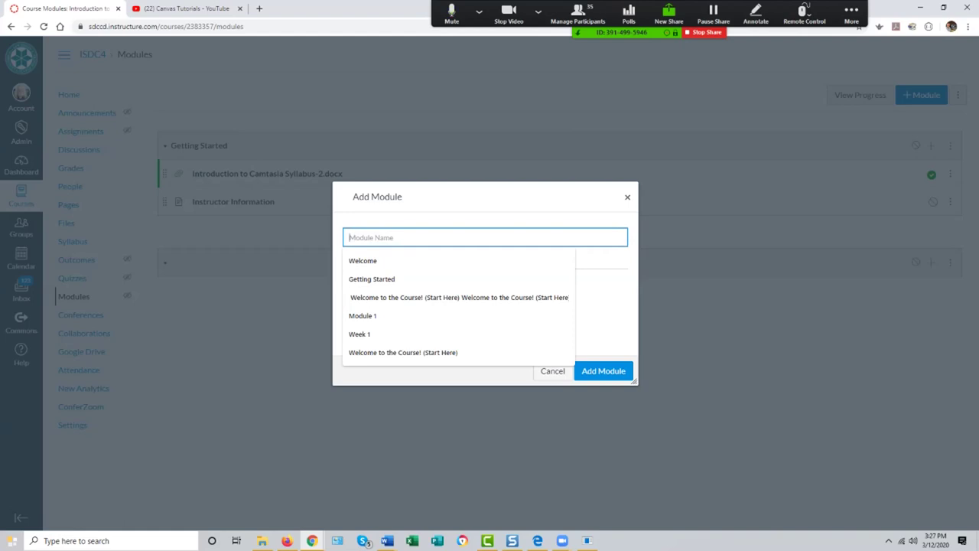
{"action": "type", "text": "Top"}
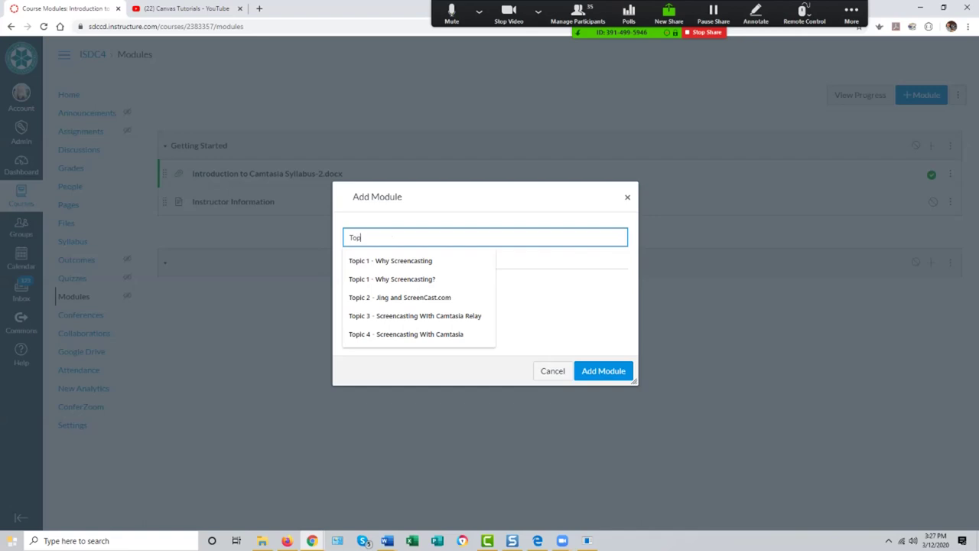
{"action": "type", "text": "ic 1 -"}
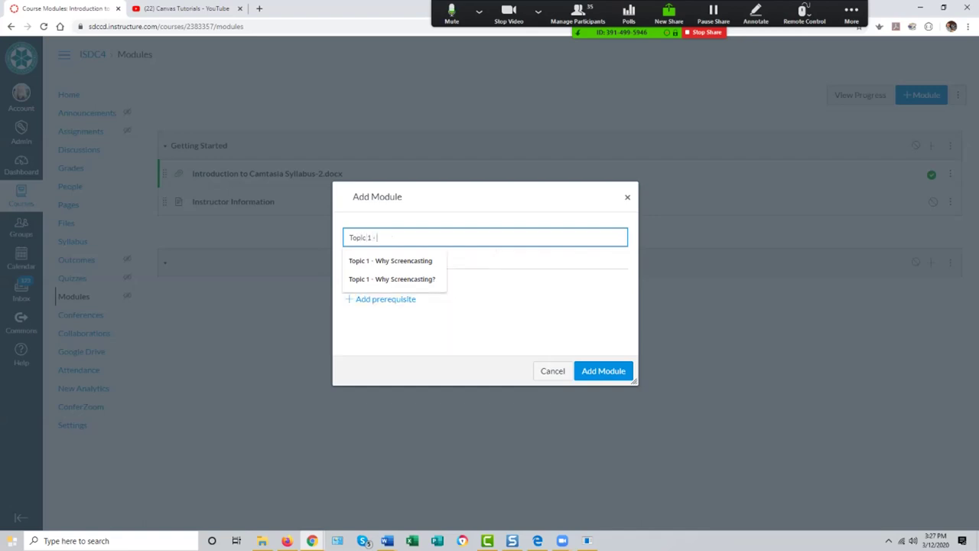
{"action": "key", "text": "Down"}
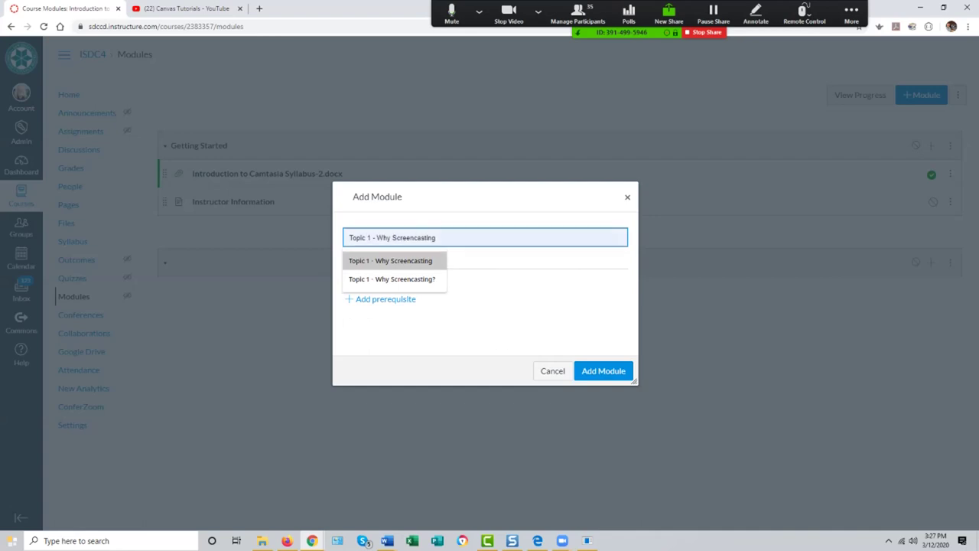
{"action": "key", "text": "Return"}
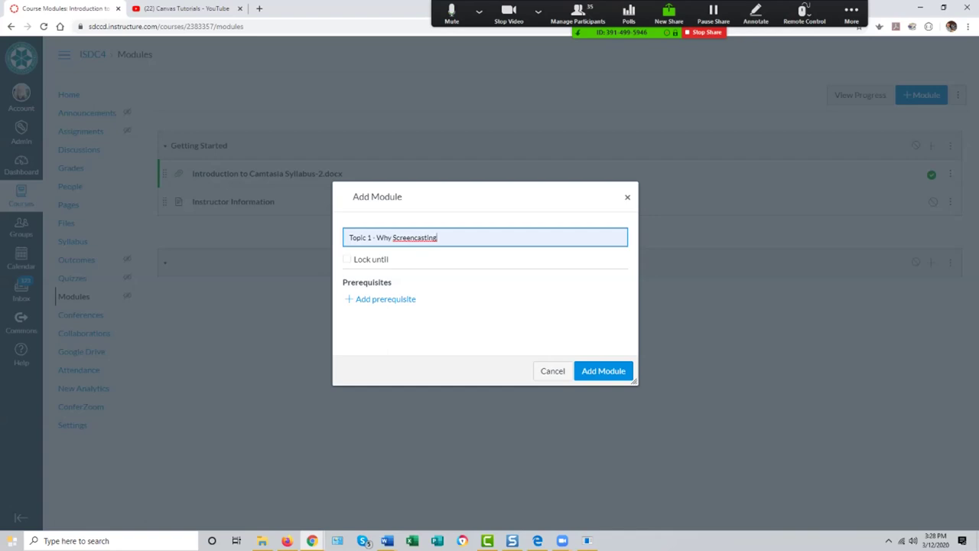
{"action": "key", "text": "Return"}
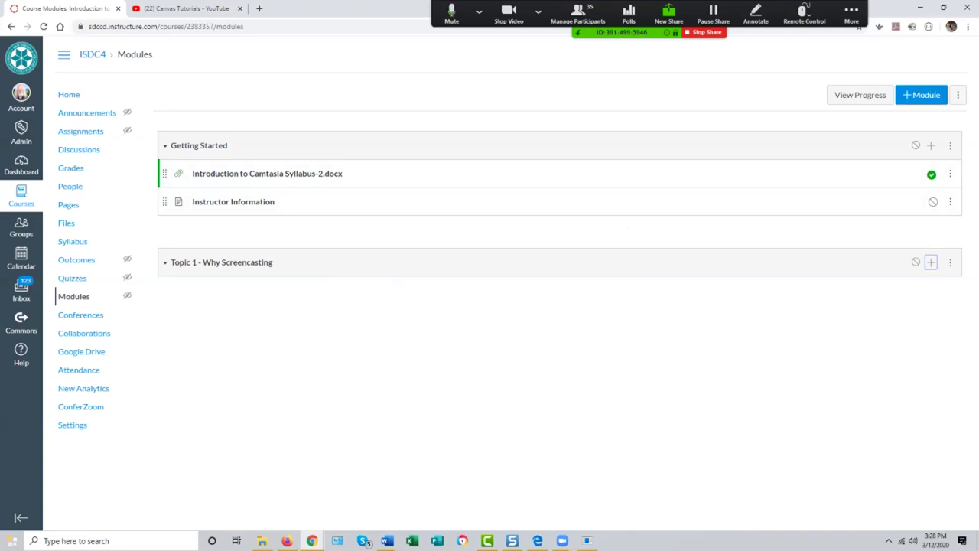
Step: Open the Add Item form on the Topic 1 - Why Screencasting module header
{"action": "left_click", "coordinate": [931, 262]}
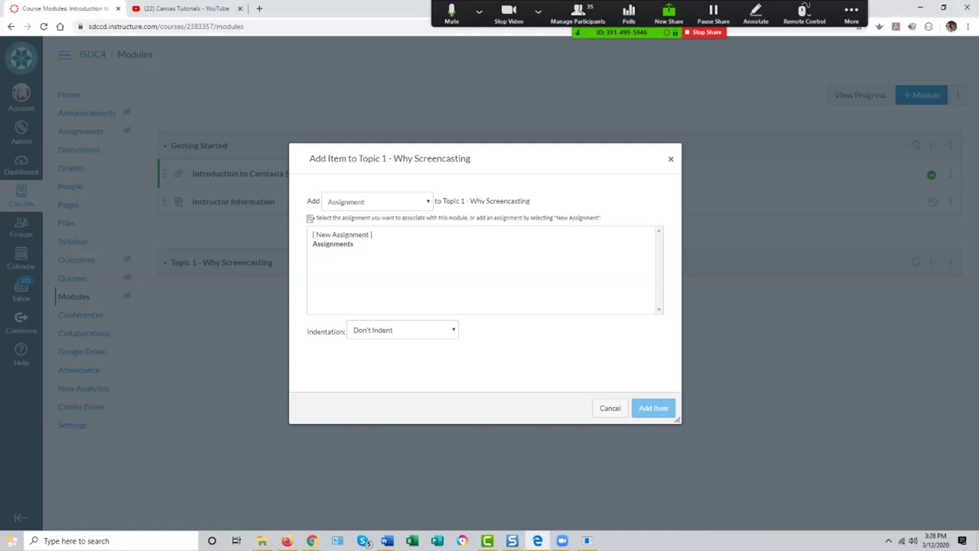
Step: Set the new module item type to File, uploading a [ New File ]
{"action": "key", "text": "alt+Down"}
{"action": "key", "text": "Down"}
{"action": "key", "text": "Down"}
{"action": "key", "text": "Down"}
{"action": "key", "text": "Up"}
{"action": "key", "text": "Down"}
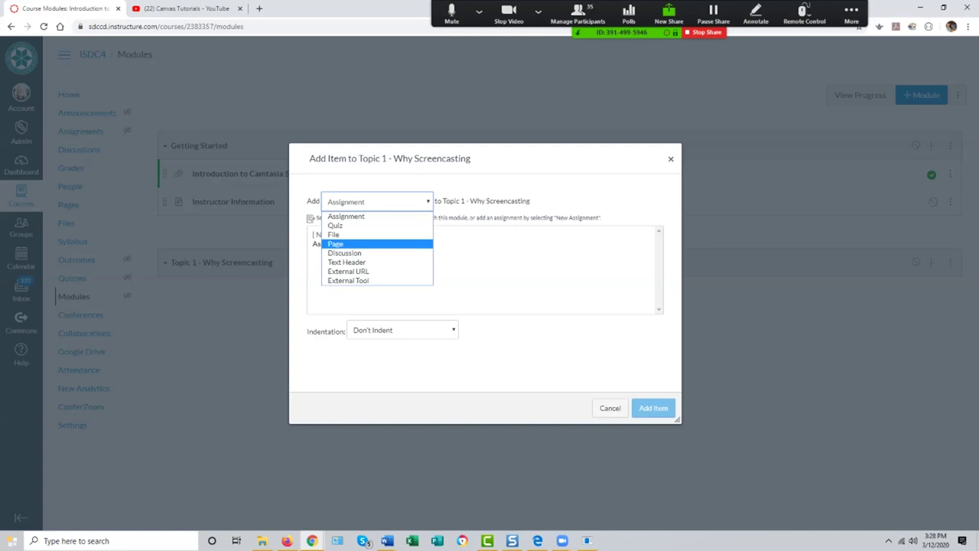
{"action": "key", "text": "Up"}
{"action": "key", "text": "Up"}
{"action": "key", "text": "Down"}
{"action": "key", "text": "Down"}
{"action": "key", "text": "Up"}
{"action": "key", "text": "Return"}
{"action": "key", "text": "Tab"}
{"action": "key", "text": "Down"}
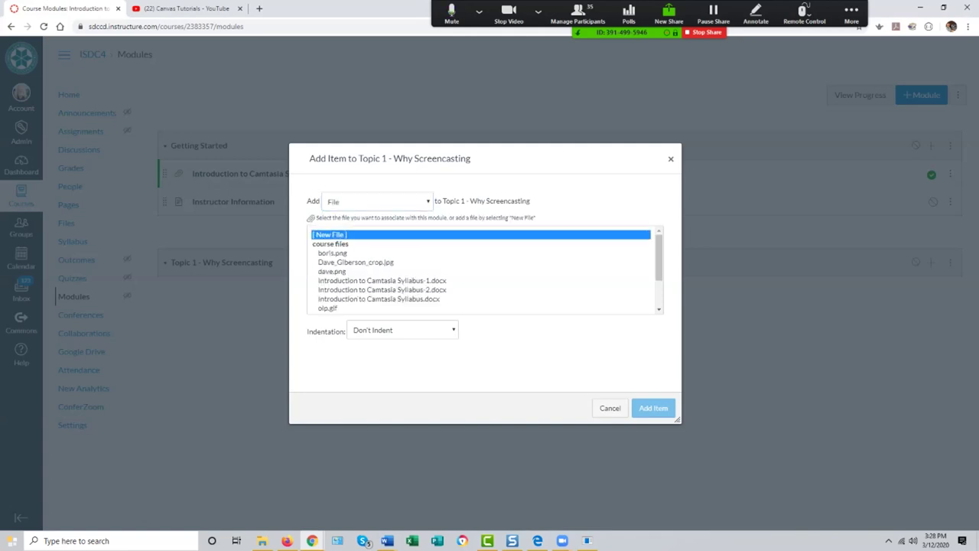
Step: Upload what is screencasting.docx from Content Creation Tutorial Files and add it to the module
{"action": "key", "text": "Tab"}
{"action": "key", "text": "Return"}
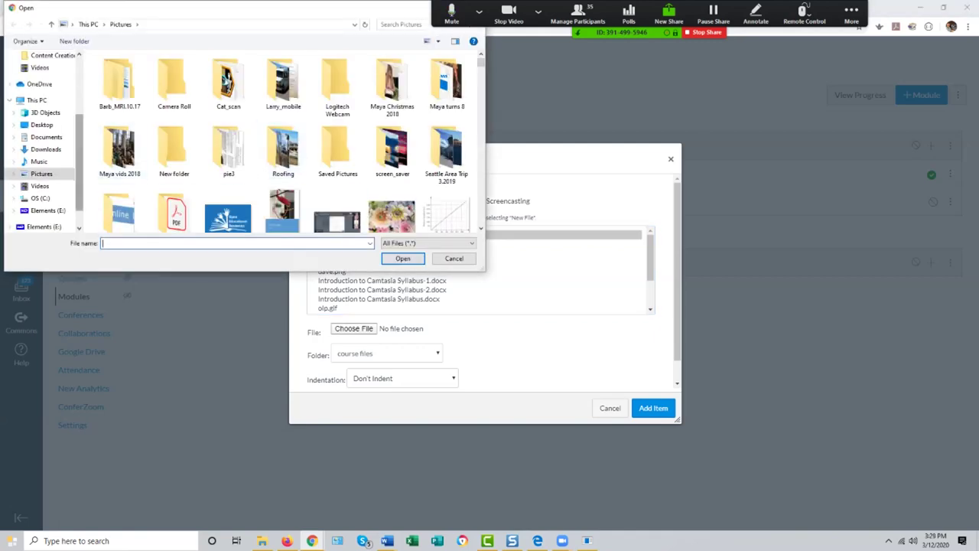
{"action": "scroll", "coordinate": [42, 138], "scroll_direction": "up", "scroll_amount": 3}
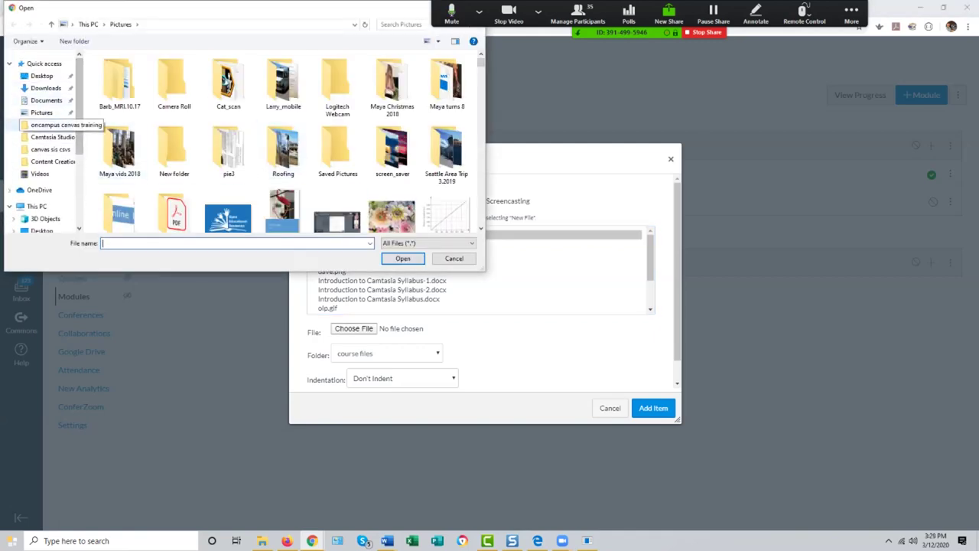
{"action": "left_click", "coordinate": [48, 124]}
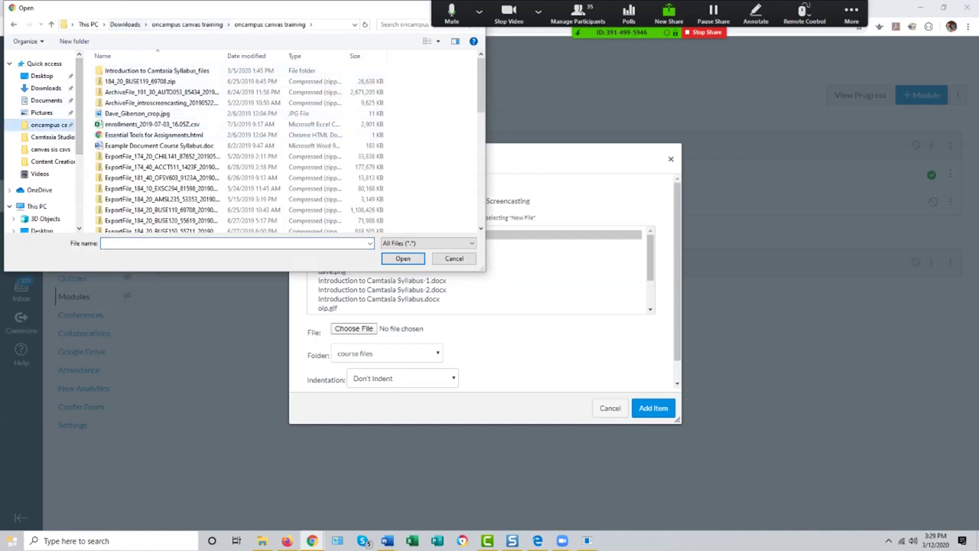
{"action": "left_click", "coordinate": [187, 24]}
{"action": "double_click", "coordinate": [146, 71]}
{"action": "left_click", "coordinate": [141, 81]}
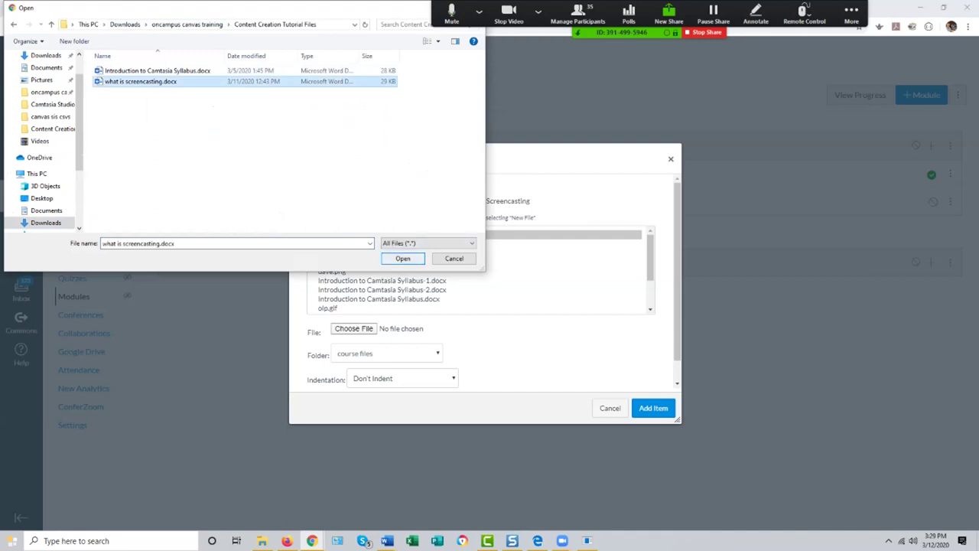
{"action": "key", "text": "Return"}
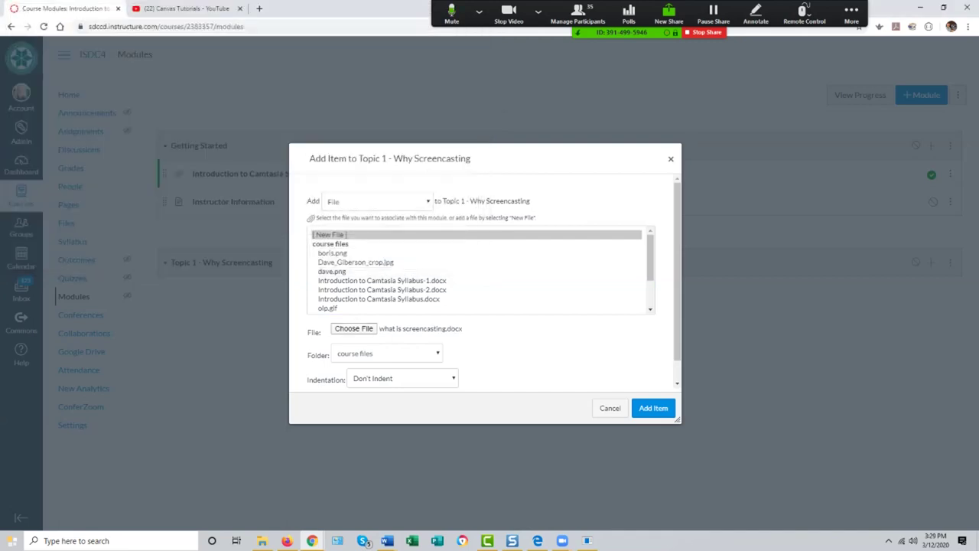
{"action": "left_click", "coordinate": [654, 408]}
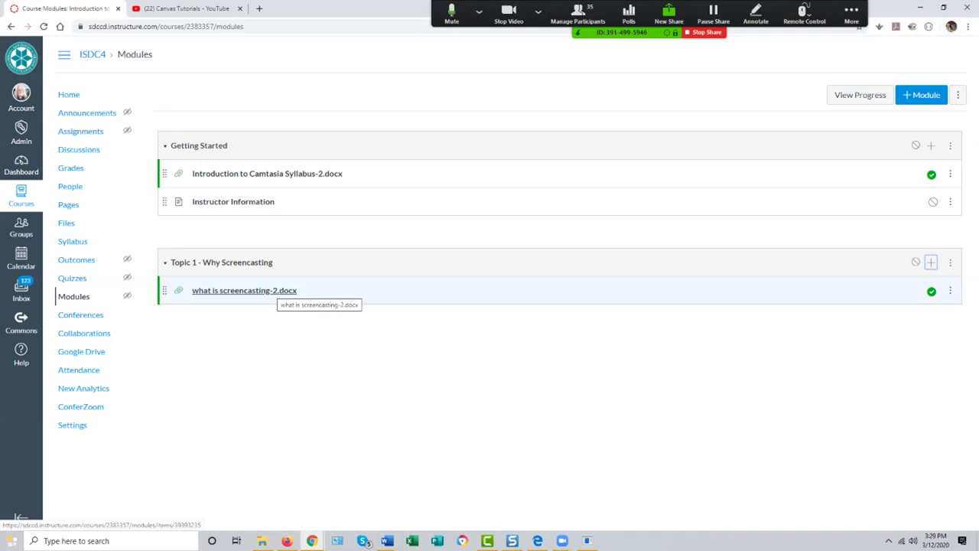
Step: Preview the what is screencasting-2.docx item and scroll through its What is Screencasting? document
{"action": "left_click", "coordinate": [268, 291]}
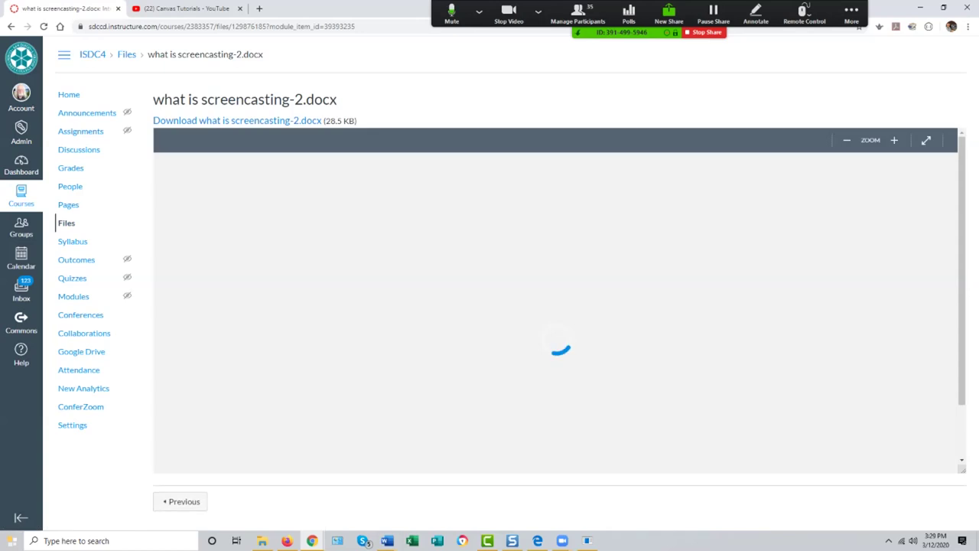
{"action": "scroll", "coordinate": [551, 313], "scroll_direction": "down", "scroll_amount": 2}
{"action": "scroll", "coordinate": [551, 313], "scroll_direction": "down", "scroll_amount": 2}
{"action": "scroll", "coordinate": [551, 313], "scroll_direction": "up", "scroll_amount": 4}
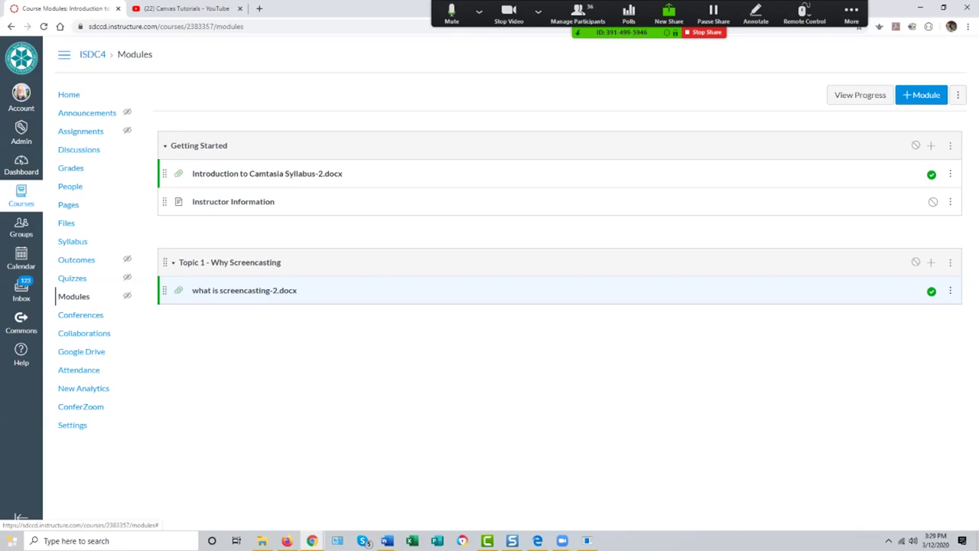
Step: Rename the file item from 'what is screencasting-2.docx' to 'What is screencasting'
{"action": "left_click", "coordinate": [950, 290]}
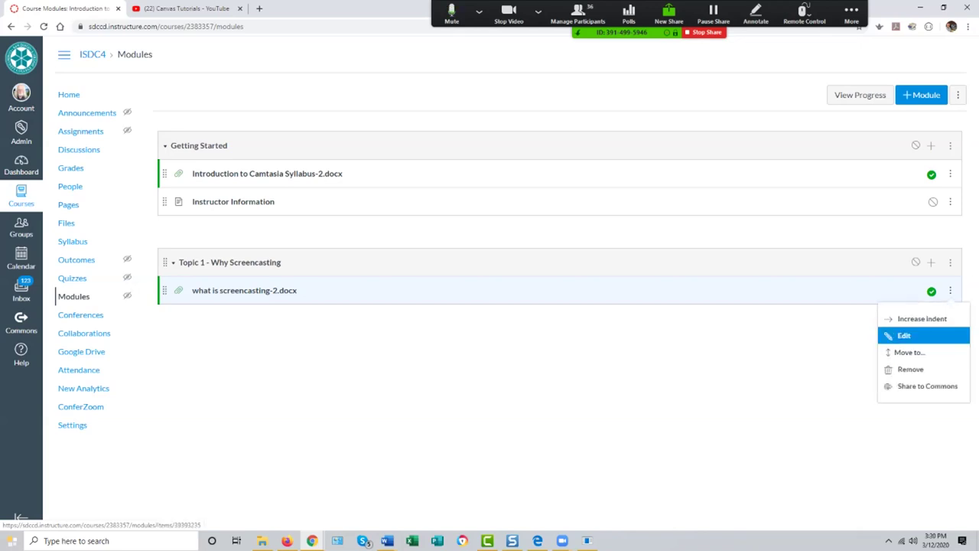
{"action": "left_click", "coordinate": [904, 335]}
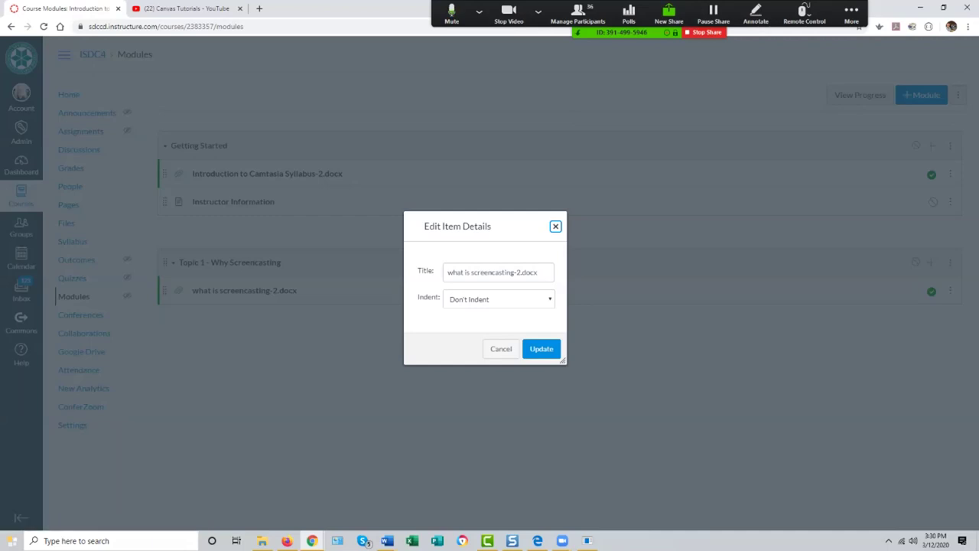
{"action": "left_click", "coordinate": [498, 272]}
{"action": "left_click", "coordinate": [452, 272]}
{"action": "key", "text": "BackSpace"}
{"action": "type", "text": "W"}
{"action": "key", "text": "BackSpace"}
{"action": "key", "text": "BackSpace"}
{"action": "key", "text": "BackSpace"}
{"action": "key", "text": "BackSpace"}
{"action": "key", "text": "BackSpace"}
{"action": "key", "text": "BackSpace"}
{"action": "key", "text": "BackSpace"}
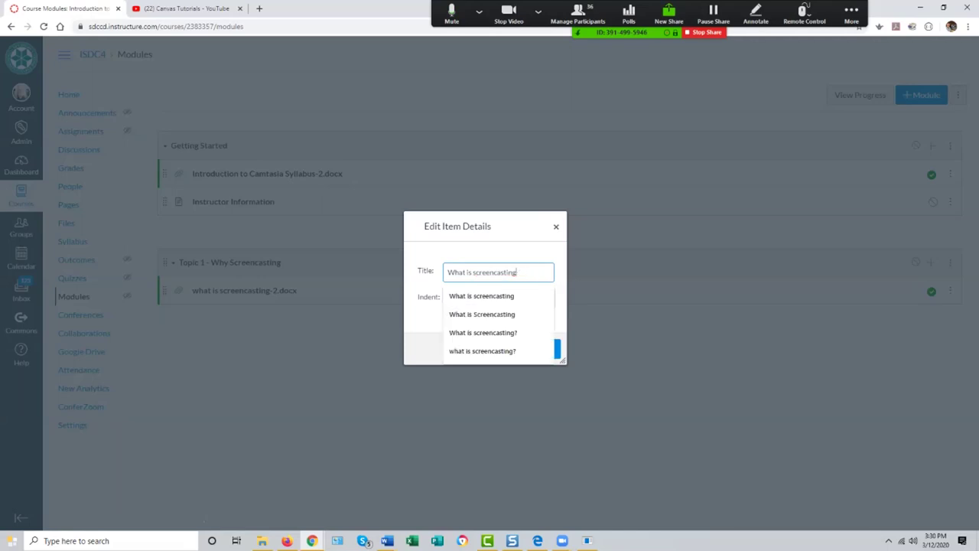
{"action": "key", "text": "Return"}
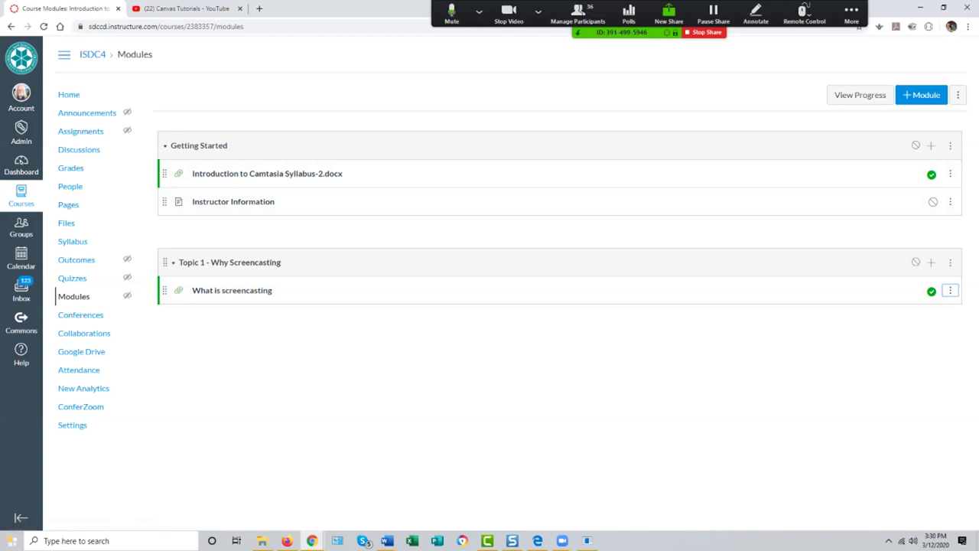
{"action": "key", "text": "alt+Tab"}
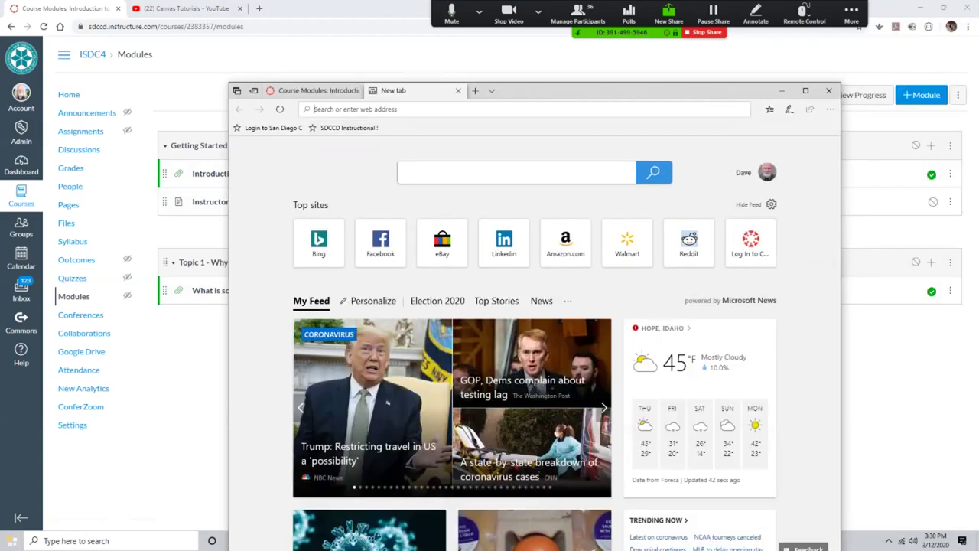
{"action": "type", "text": "www."}
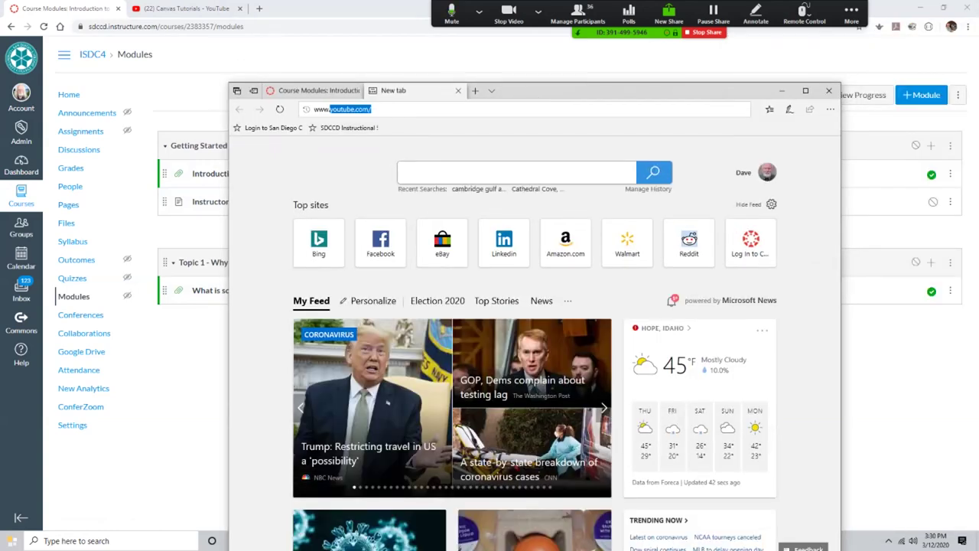
{"action": "type", "text": "techsi"}
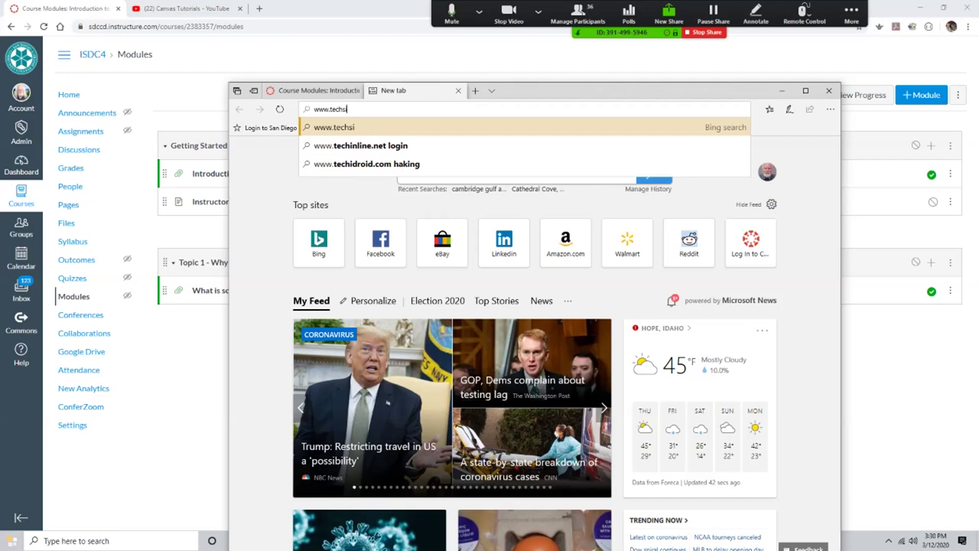
{"action": "type", "text": "th.com"}
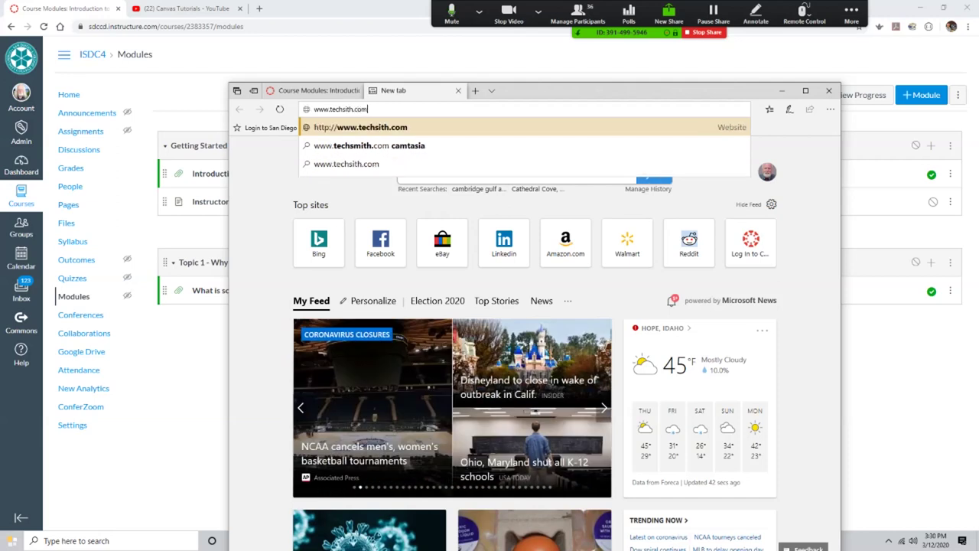
{"action": "key", "text": "BackSpace"}
{"action": "key", "text": "BackSpace"}
{"action": "key", "text": "BackSpace"}
{"action": "key", "text": "BackSpace"}
{"action": "key", "text": "BackSpace"}
{"action": "key", "text": "BackSpace"}
{"action": "key", "text": "BackSpace"}
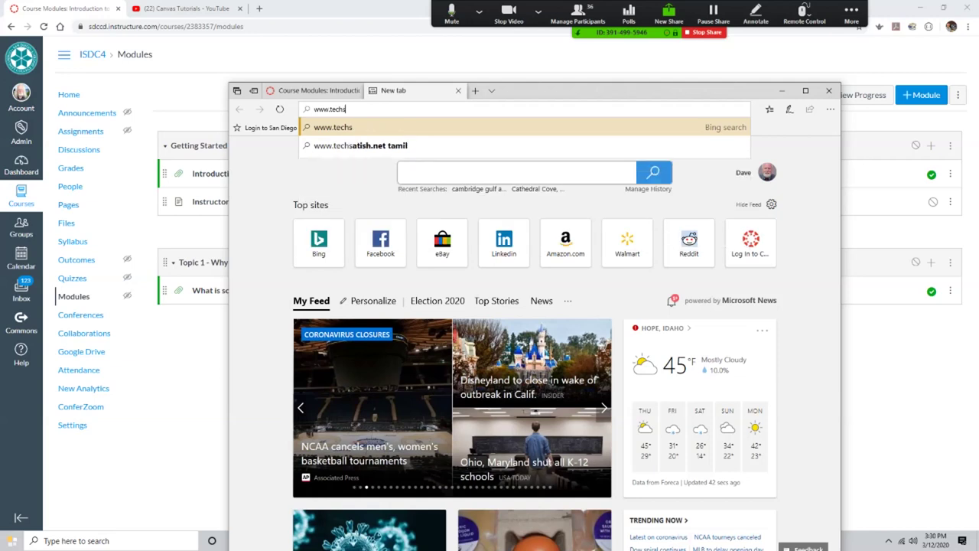
{"action": "type", "text": "mith.com"}
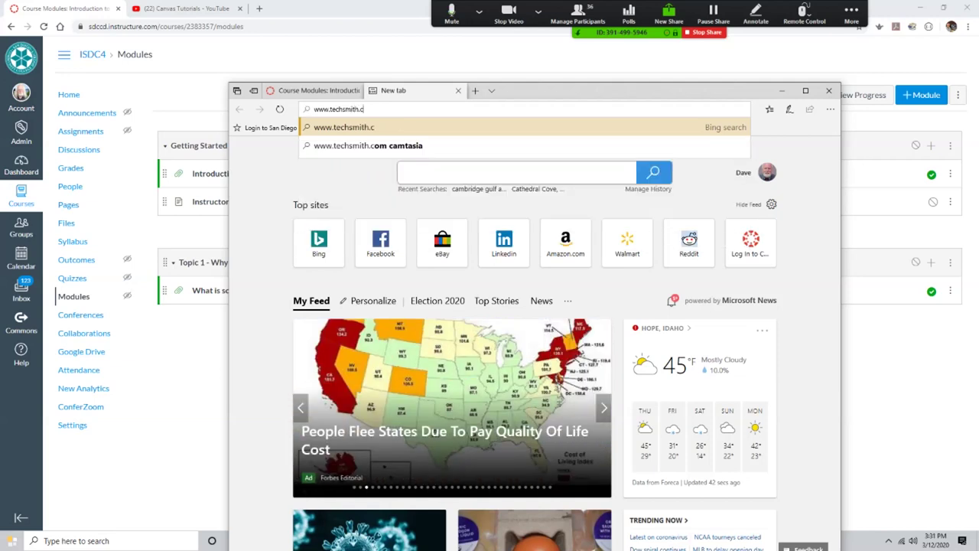
{"action": "key", "text": "Return"}
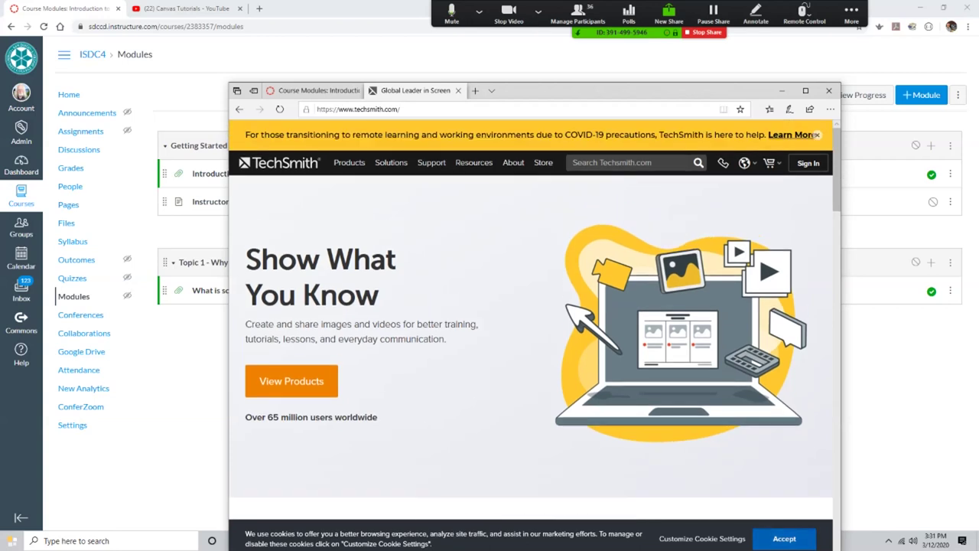
{"action": "left_click", "coordinate": [784, 538]}
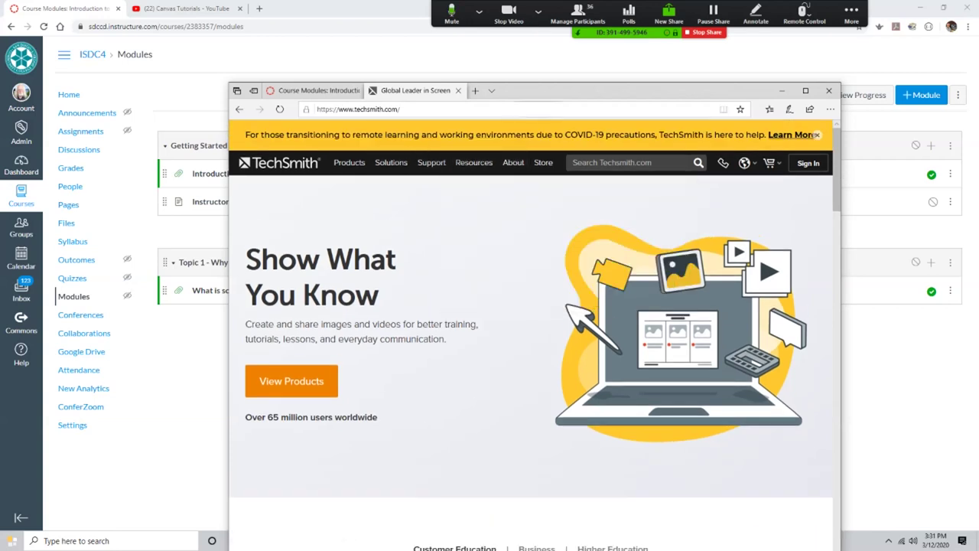
Step: Copy the TechSmith web address and minimize Edge to reveal the Canvas modules
{"action": "left_click_drag", "start_coordinate": [530, 92], "coordinate": [452, 95]}
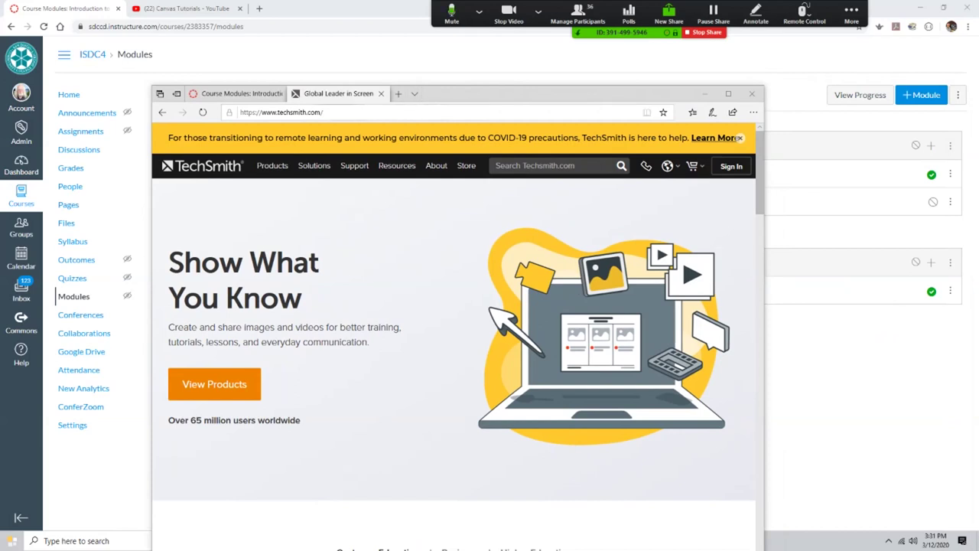
{"action": "left_click", "coordinate": [281, 112]}
{"action": "key", "text": "ctrl+c"}
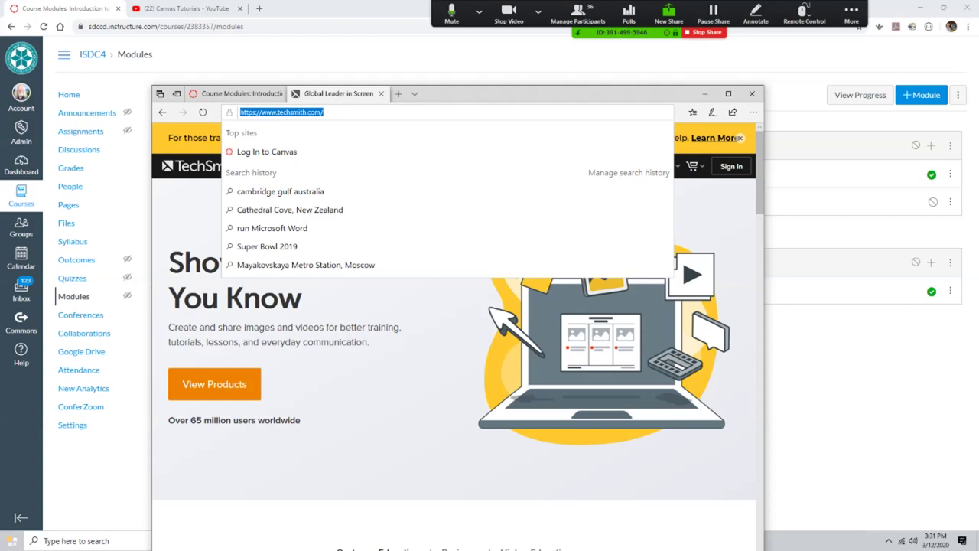
{"action": "left_click_drag", "start_coordinate": [506, 99], "coordinate": [515, 99]}
{"action": "left_click", "coordinate": [704, 93]}
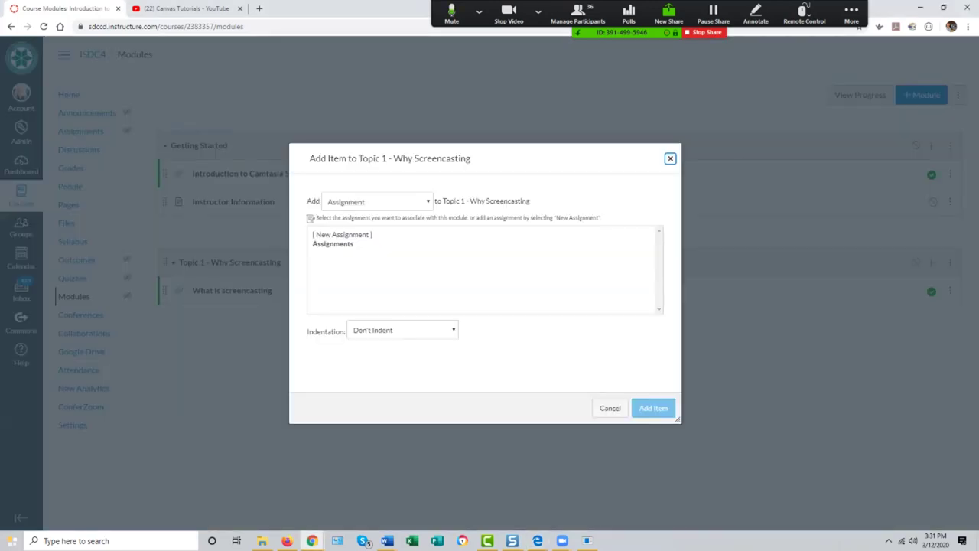
Step: Set the Topic 1 item type to External URL
{"action": "key", "text": "alt+Down"}
{"action": "key", "text": "Down"}
{"action": "key", "text": "Down"}
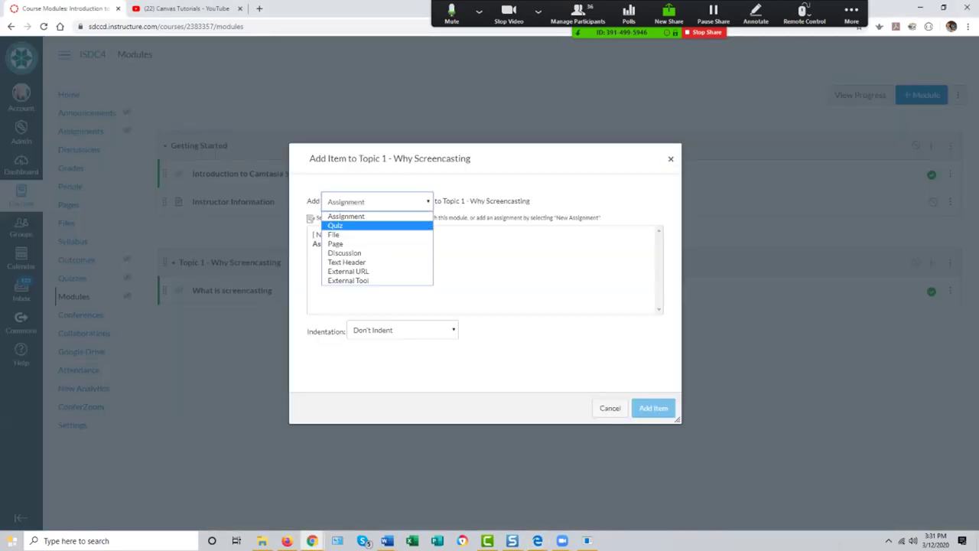
{"action": "key", "text": "Down"}
{"action": "key", "text": "Up"}
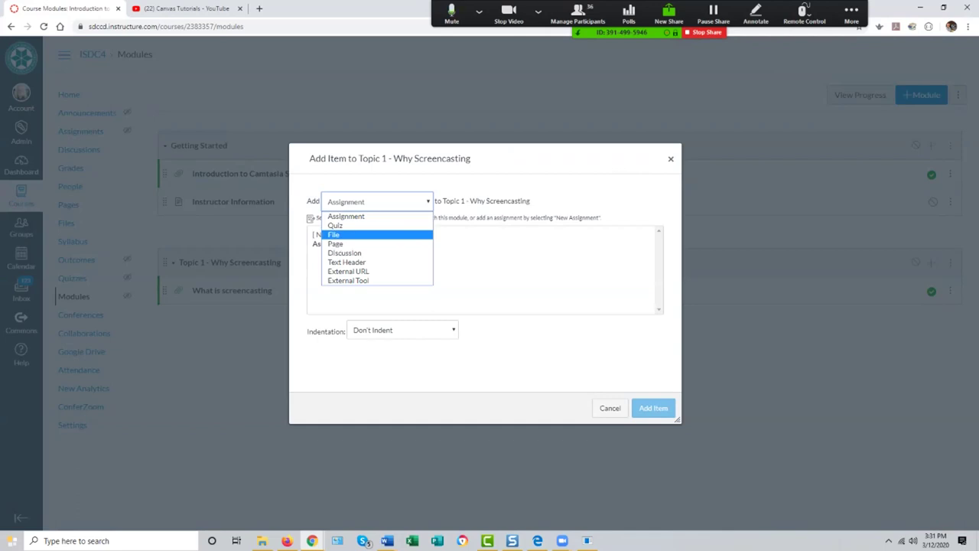
{"action": "key", "text": "Down"}
{"action": "key", "text": "Down"}
{"action": "key", "text": "Down"}
{"action": "key", "text": "Down"}
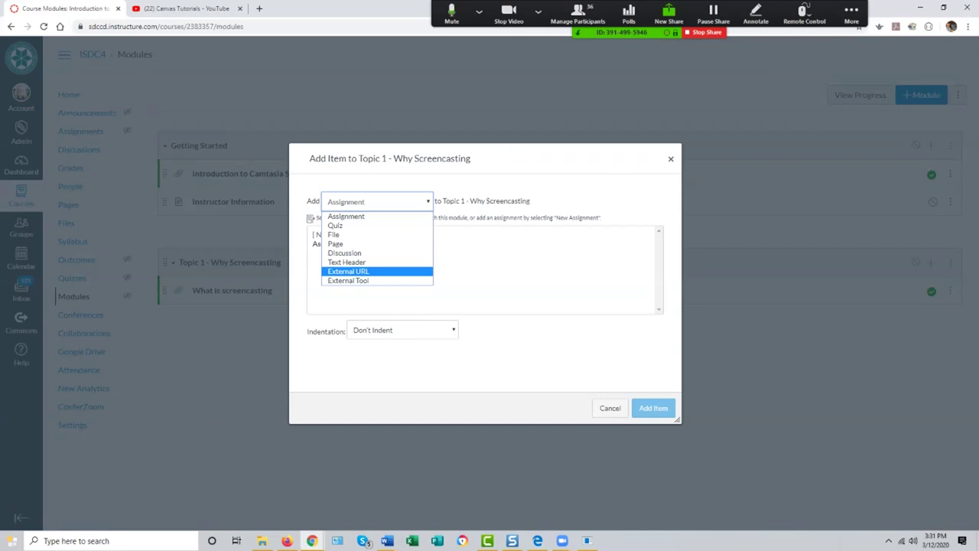
{"action": "key", "text": "Return"}
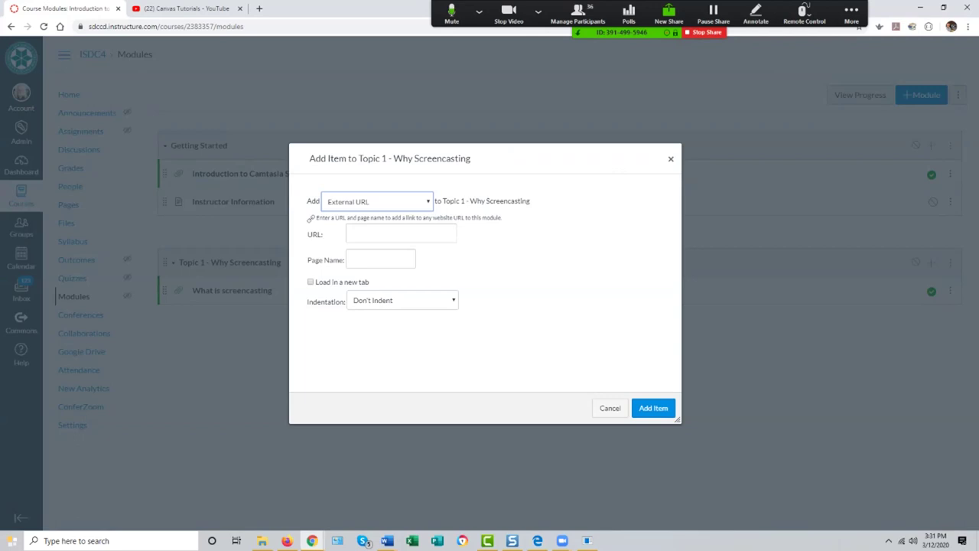
{"action": "key", "text": "Tab"}
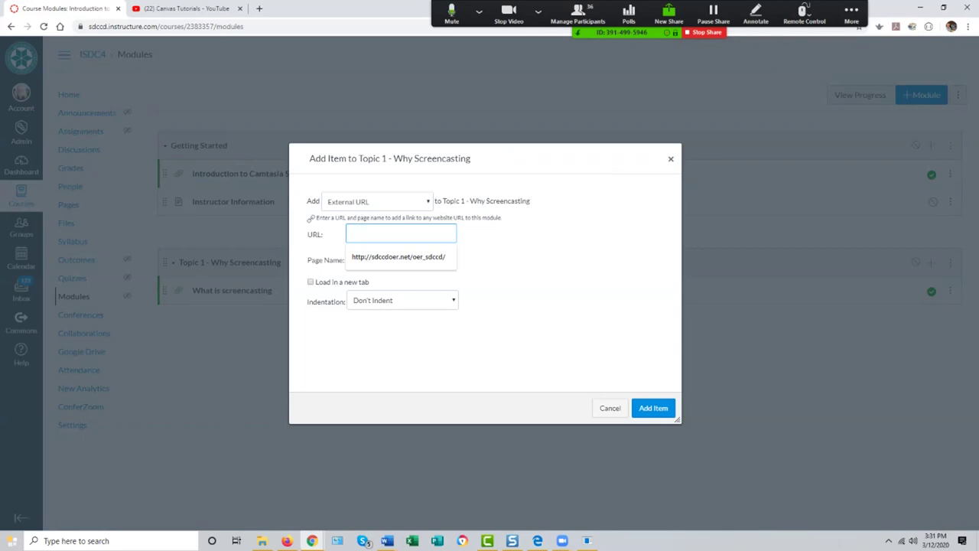
{"action": "key", "text": "ctrl+v"}
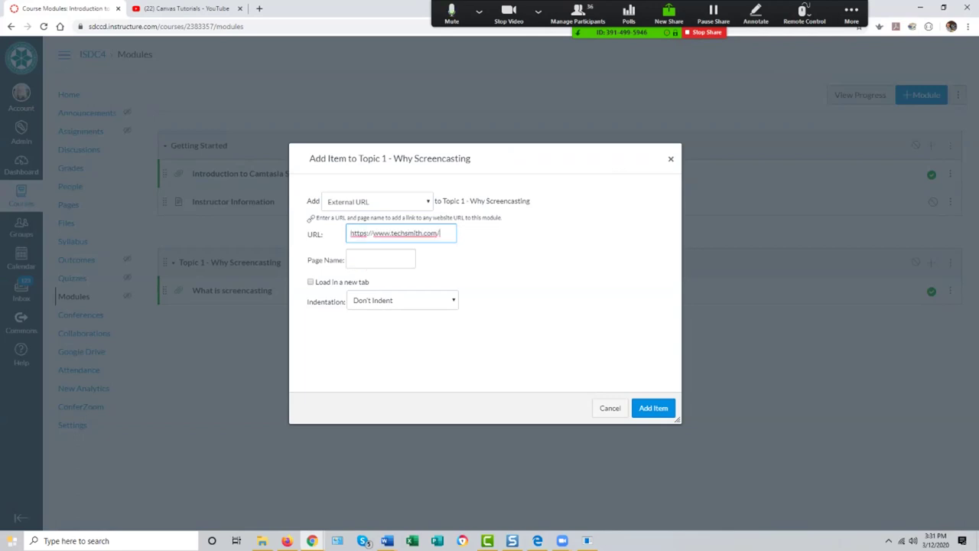
{"action": "left_click", "coordinate": [380, 260]}
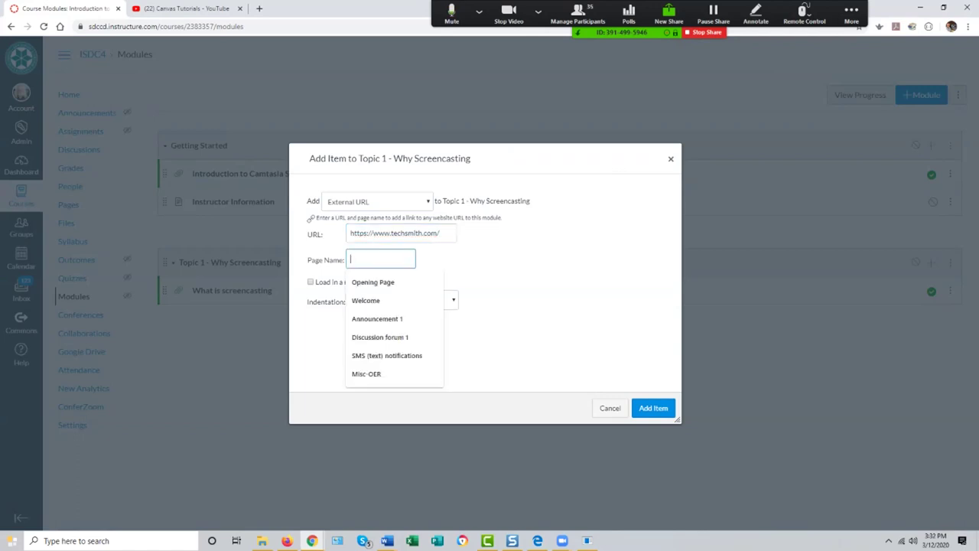
{"action": "type", "text": "TechSmith W"}
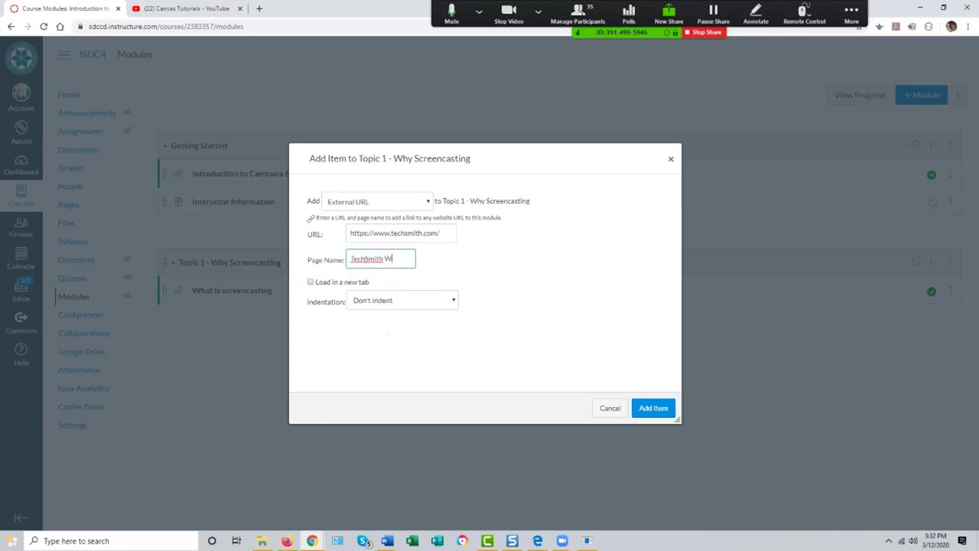
{"action": "type", "text": "ebsite"}
{"action": "key", "text": "Return"}
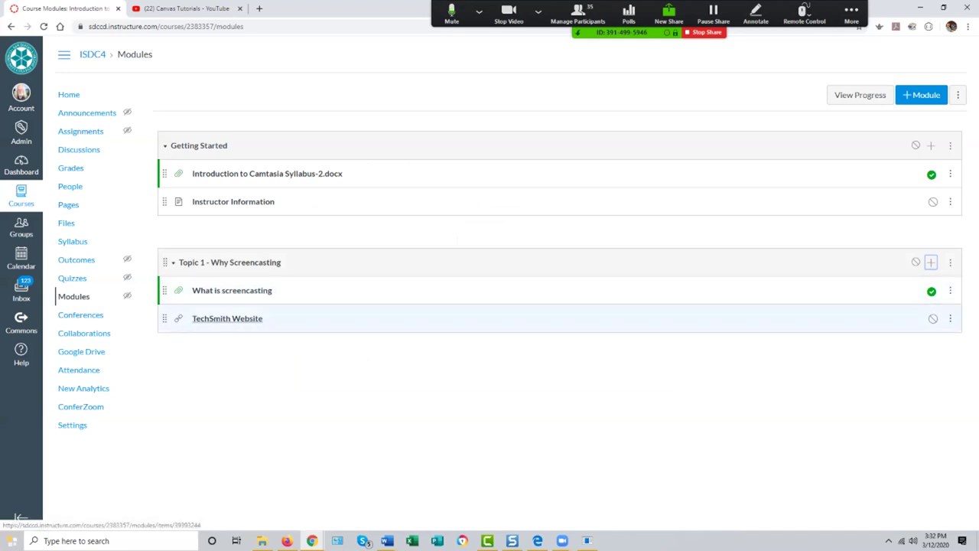
{"action": "left_click", "coordinate": [230, 318]}
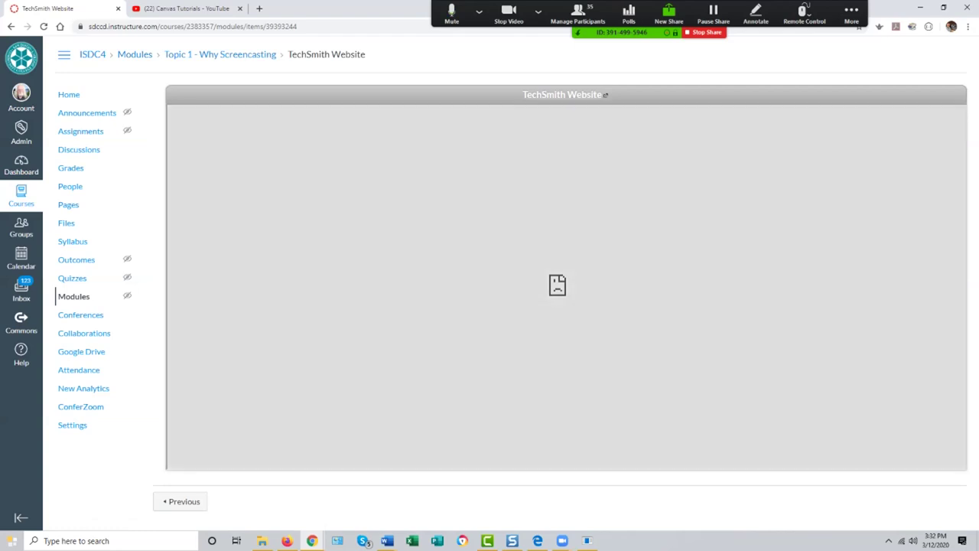
Step: Open techsmith.com in its own tab, then return to Modules and Topic 1's Add Item form
{"action": "left_click", "coordinate": [562, 94]}
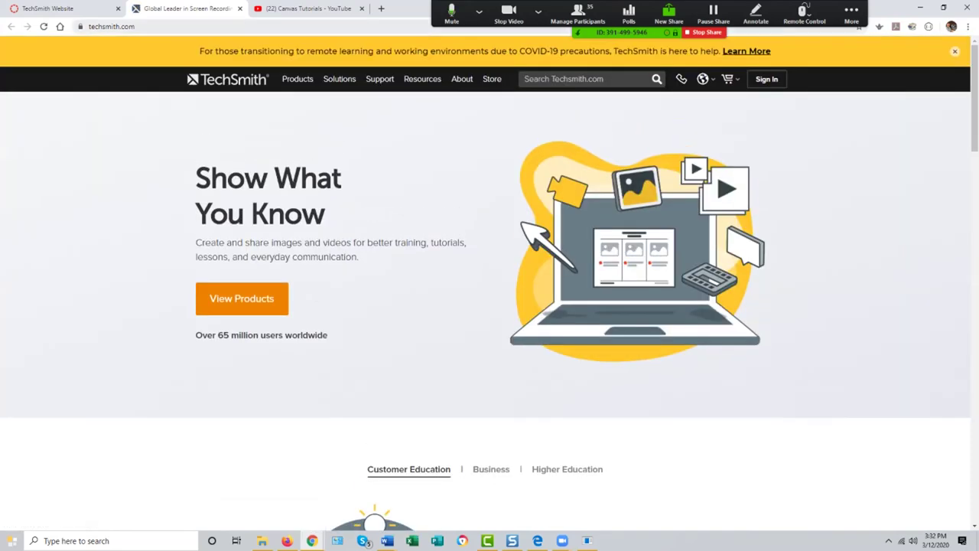
{"action": "left_click", "coordinate": [47, 9]}
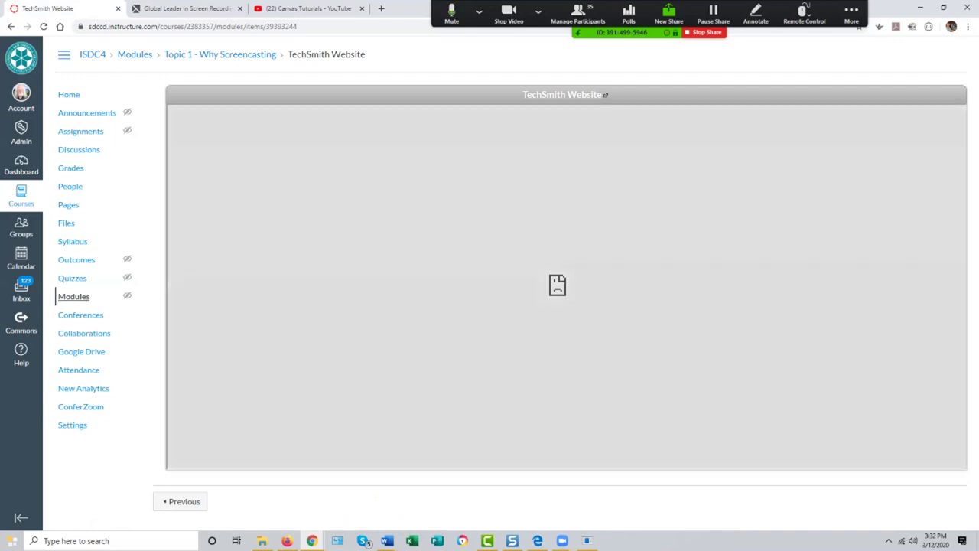
{"action": "left_click", "coordinate": [73, 296]}
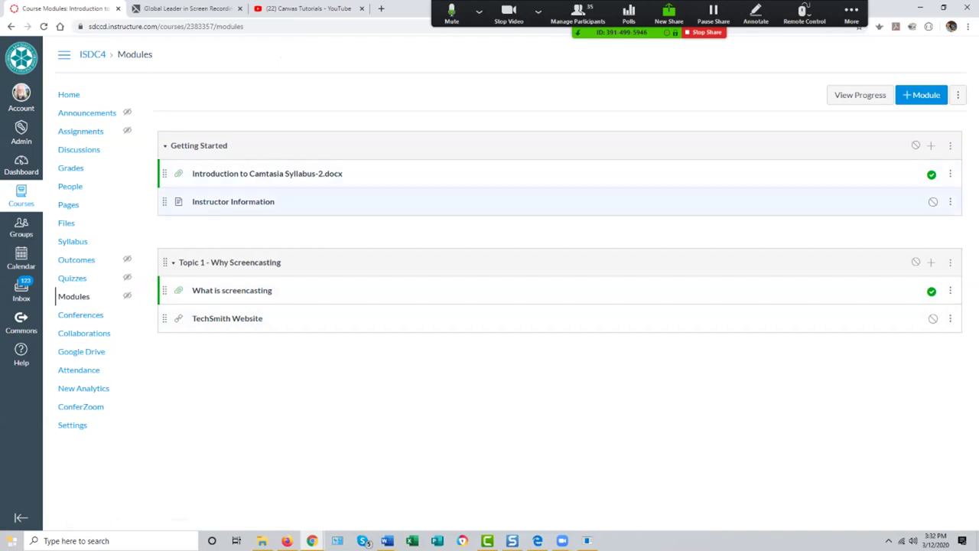
{"action": "left_click", "coordinate": [931, 261]}
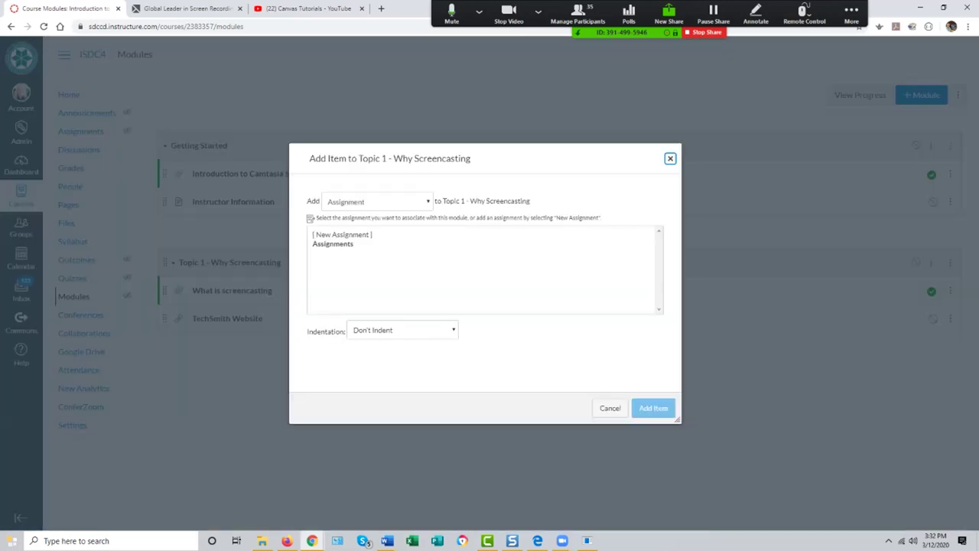
Step: Add an External URL item 'Guide to Screencasting' using the pasted Canvas course page address
{"action": "left_click", "coordinate": [375, 201]}
{"action": "left_click", "coordinate": [352, 268]}
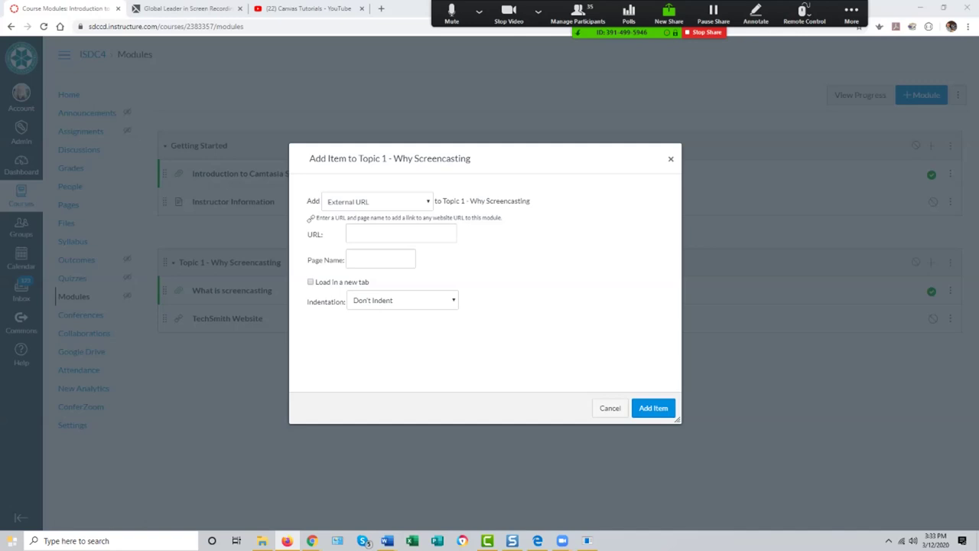
{"action": "left_click", "coordinate": [401, 233]}
{"action": "key", "text": "ctrl+v"}
{"action": "left_click", "coordinate": [380, 259]}
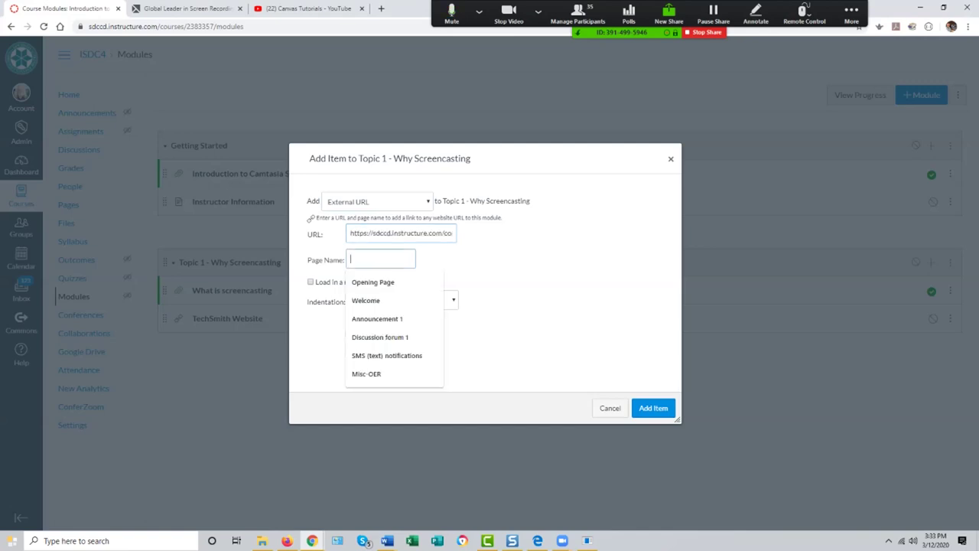
{"action": "type", "text": "Guide "}
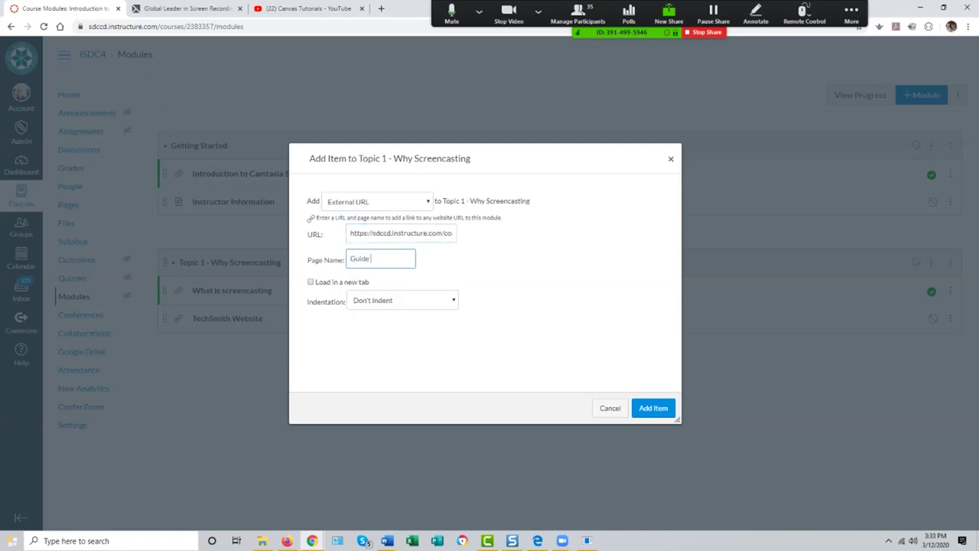
{"action": "type", "text": "to Screencasting"}
{"action": "key", "text": "Return"}
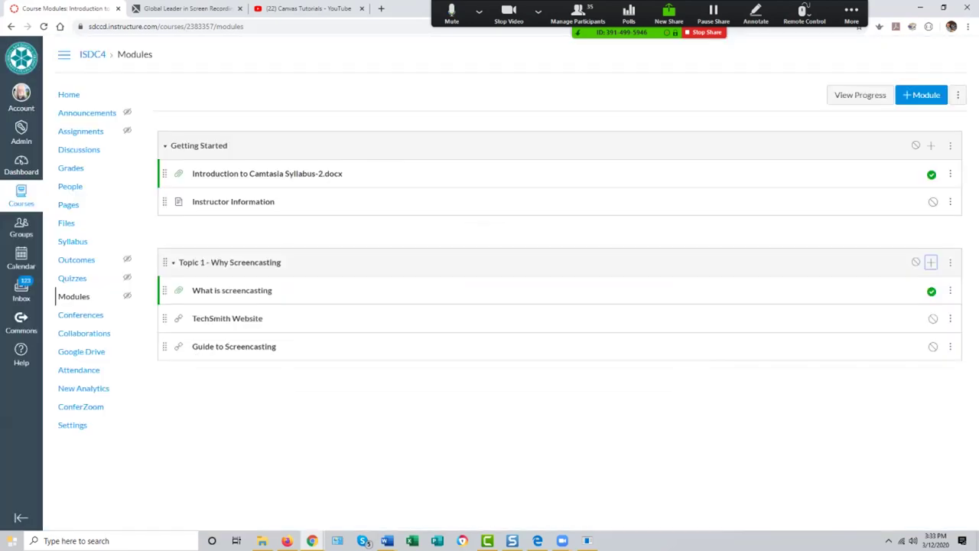
Step: View the Guide to Screencasting item, scroll through it, then go back to Modules
{"action": "left_click", "coordinate": [233, 346]}
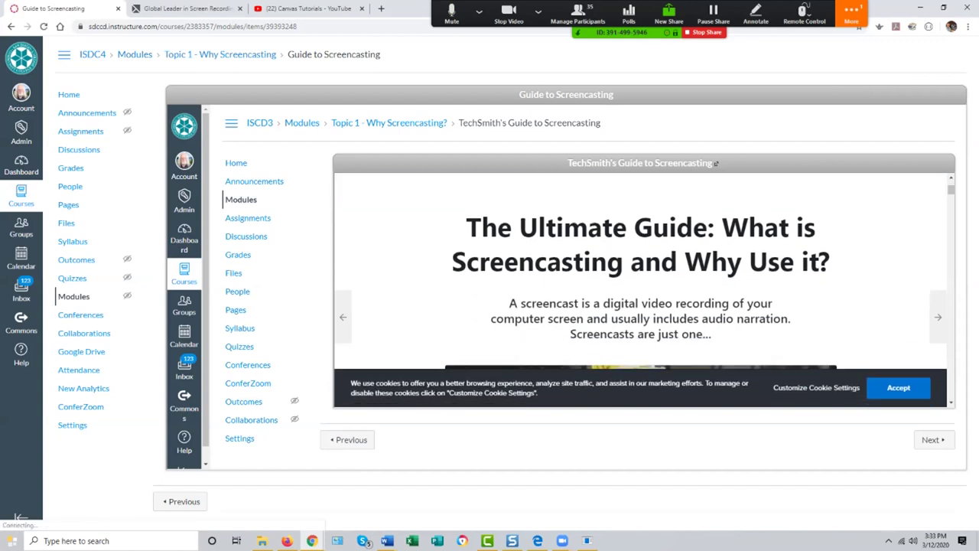
{"action": "scroll", "coordinate": [640, 306], "scroll_direction": "down", "scroll_amount": 2}
{"action": "scroll", "coordinate": [640, 306], "scroll_direction": "up", "scroll_amount": 5}
{"action": "scroll", "coordinate": [640, 306], "scroll_direction": "down", "scroll_amount": 3}
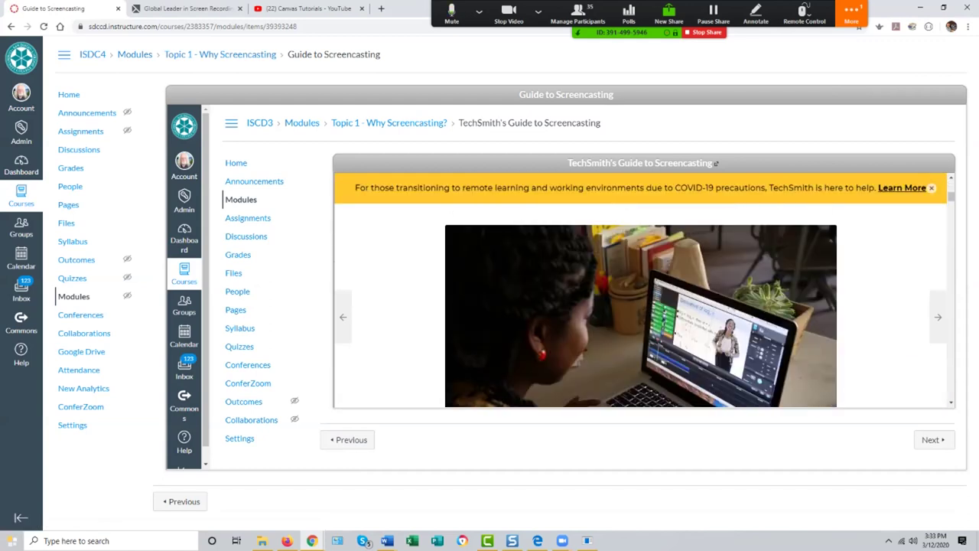
{"action": "scroll", "coordinate": [641, 306], "scroll_direction": "down", "scroll_amount": 3}
{"action": "scroll", "coordinate": [640, 306], "scroll_direction": "up", "scroll_amount": 3}
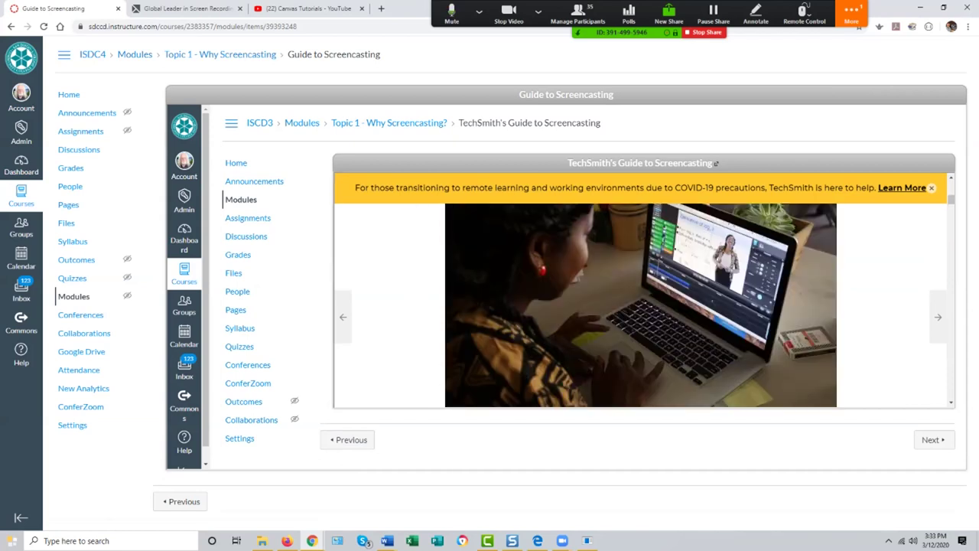
{"action": "left_click", "coordinate": [74, 296]}
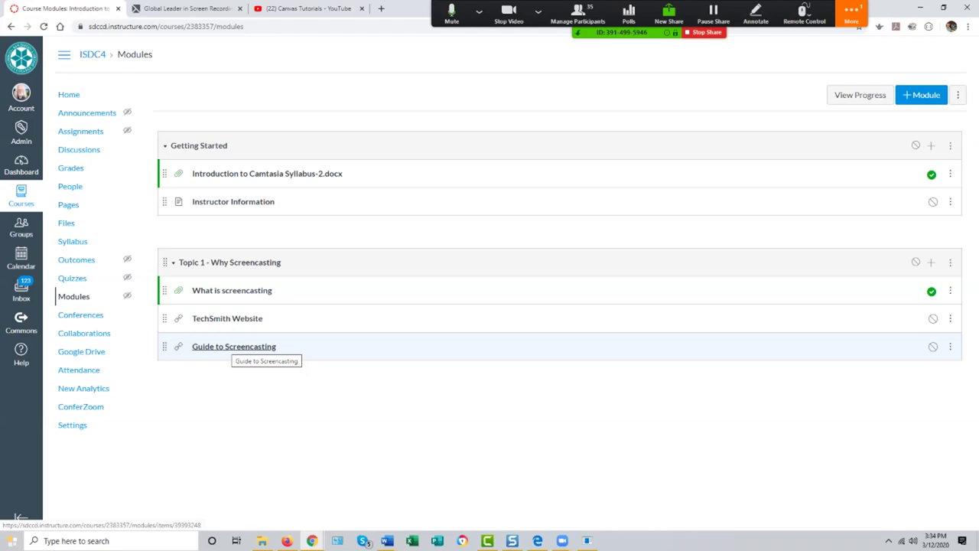
Step: Close the meeting options, then open Add Item on the Getting Started module
{"action": "left_click", "coordinate": [852, 13]}
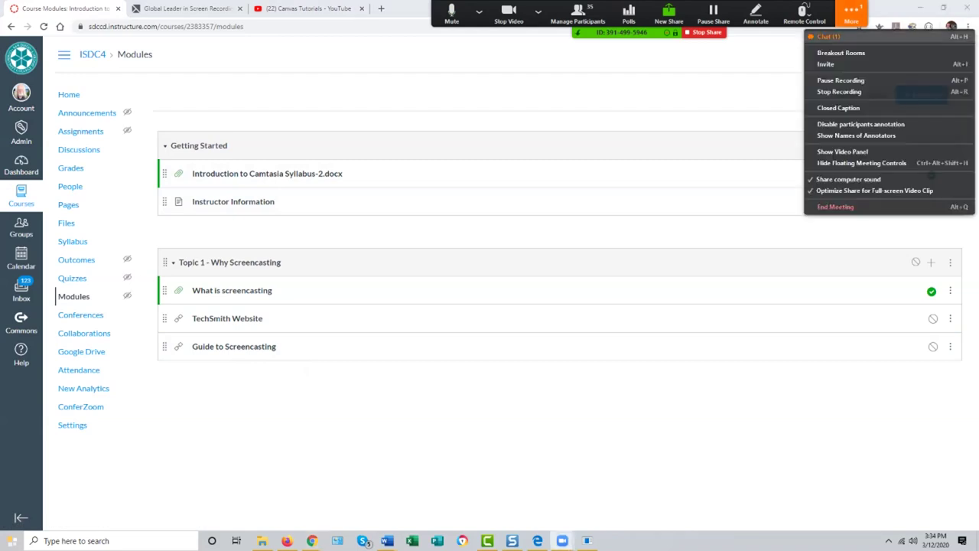
{"action": "left_click", "coordinate": [852, 14]}
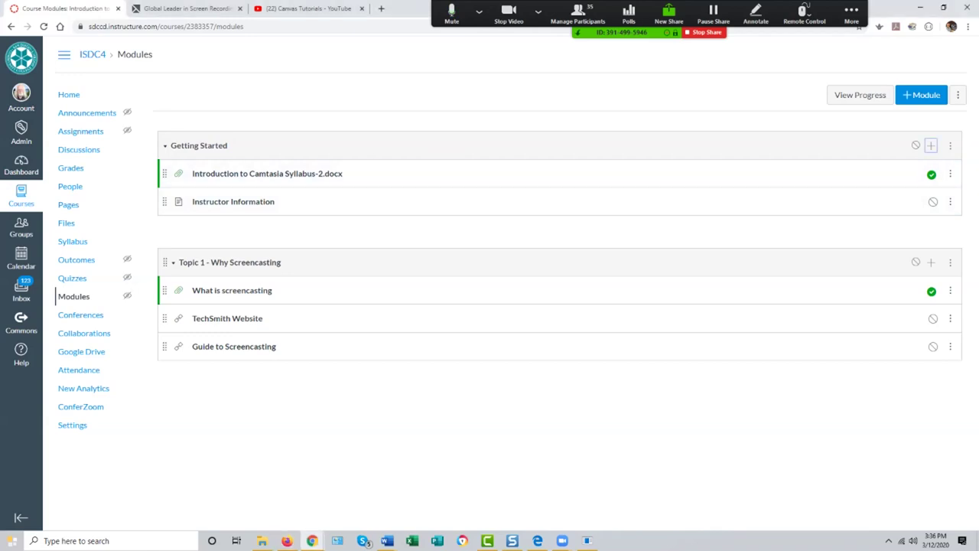
{"action": "left_click", "coordinate": [931, 145]}
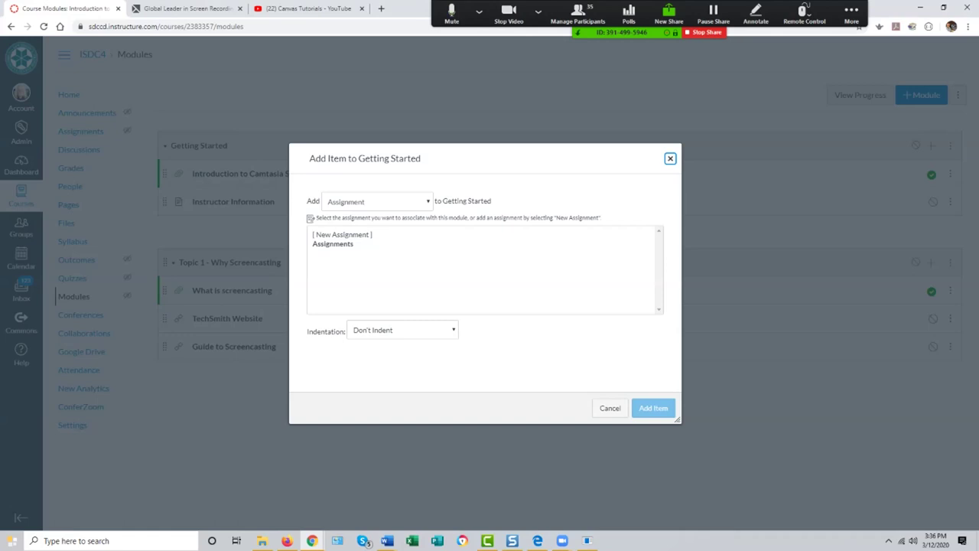
Step: Create a new page item named 'Welcome to Screencasting' in Getting Started and open it
{"action": "left_click", "coordinate": [377, 201]}
{"action": "left_click", "coordinate": [371, 243]}
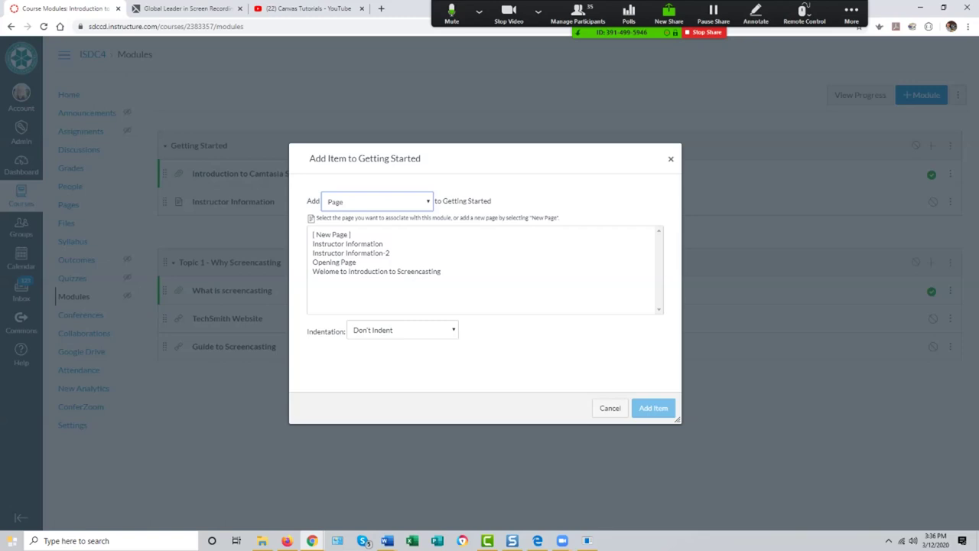
{"action": "left_click", "coordinate": [402, 332]}
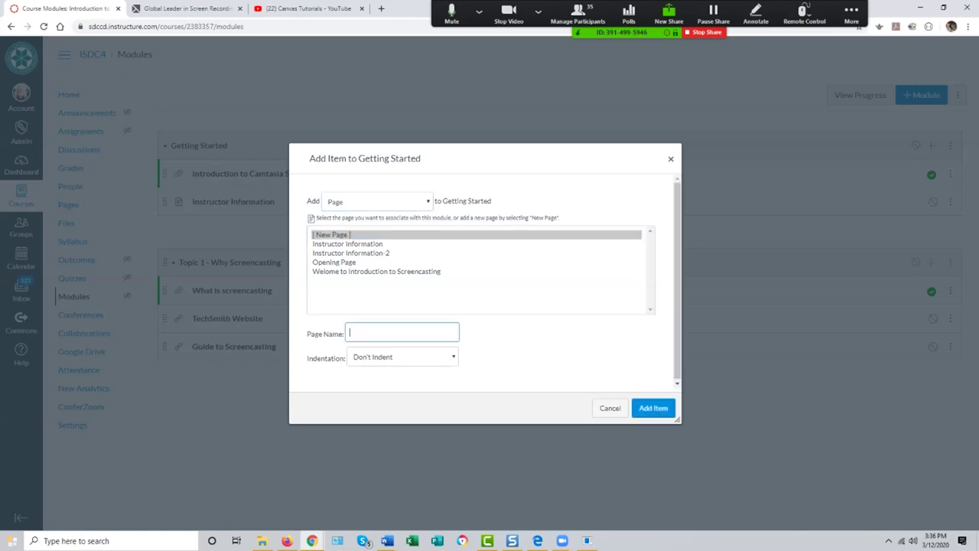
{"action": "type", "text": "Welcome to Screencasting"}
{"action": "key", "text": "Return"}
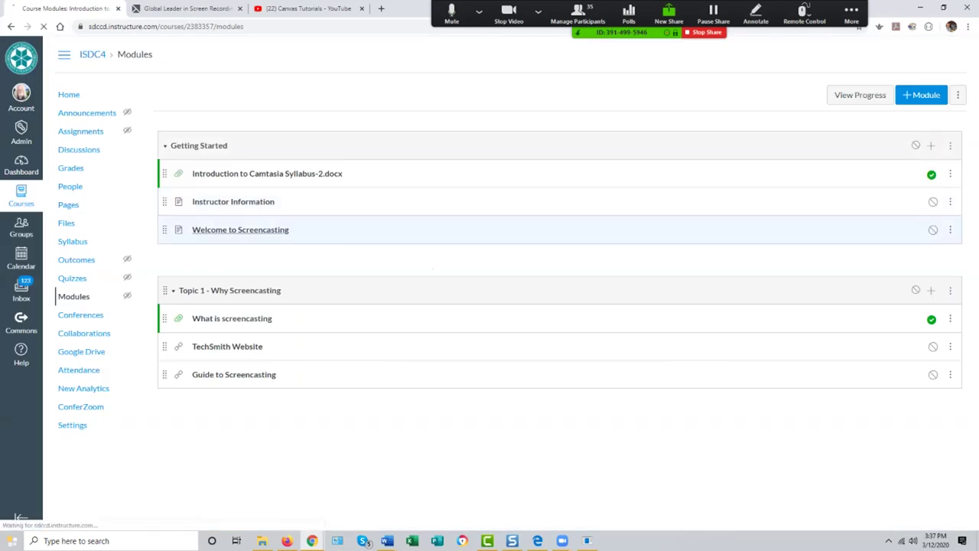
{"action": "left_click", "coordinate": [240, 229]}
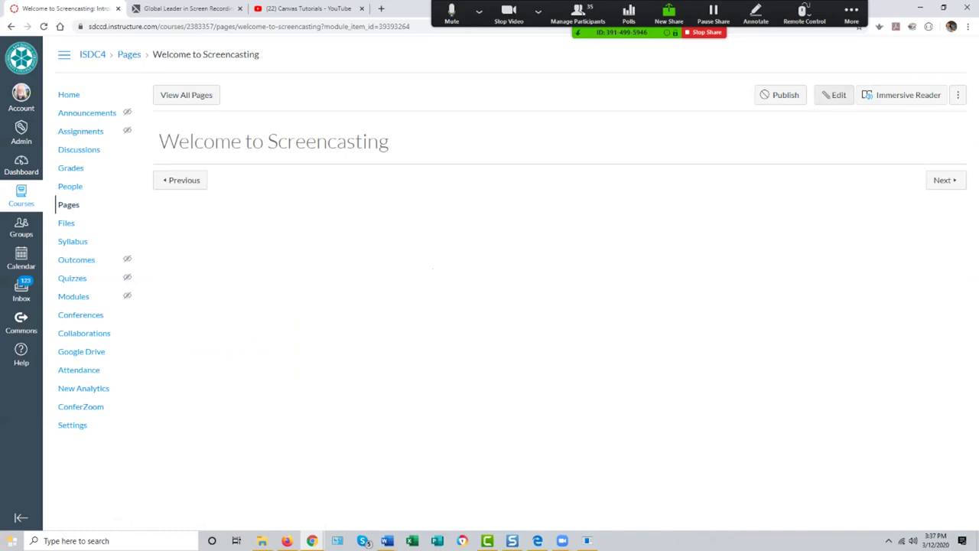
Step: Start editing the Welcome to Screencasting page and bring the Intro to Screencasting YouTube window forward
{"action": "left_click", "coordinate": [834, 95]}
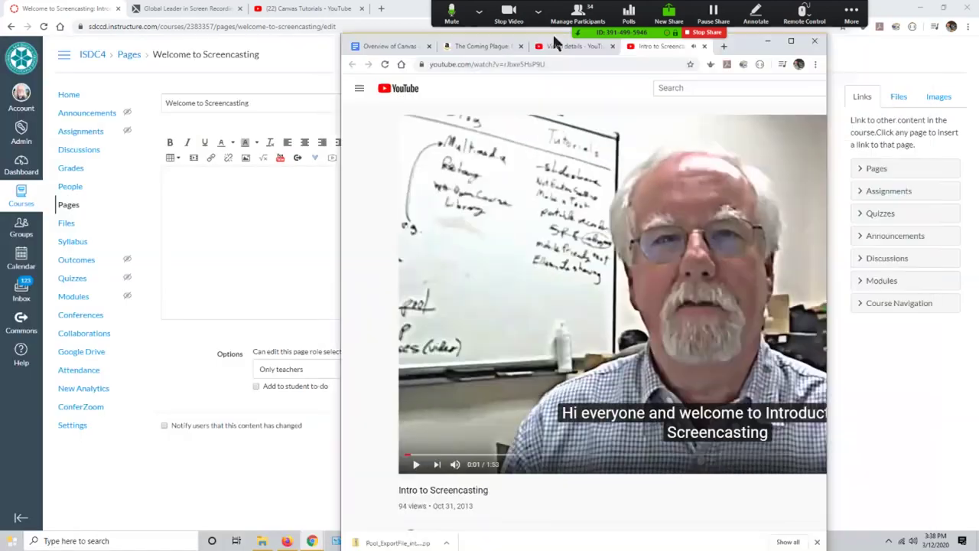
{"action": "left_click_drag", "start_coordinate": [552, 32], "coordinate": [257, 1]}
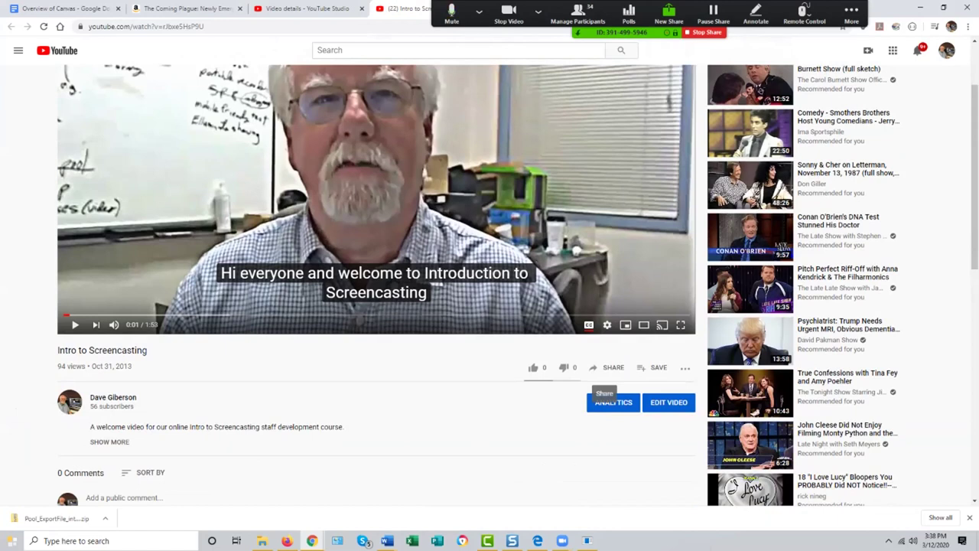
Step: Copy the Intro to Screencasting video's short youtu.be share link
{"action": "left_click", "coordinate": [608, 368]}
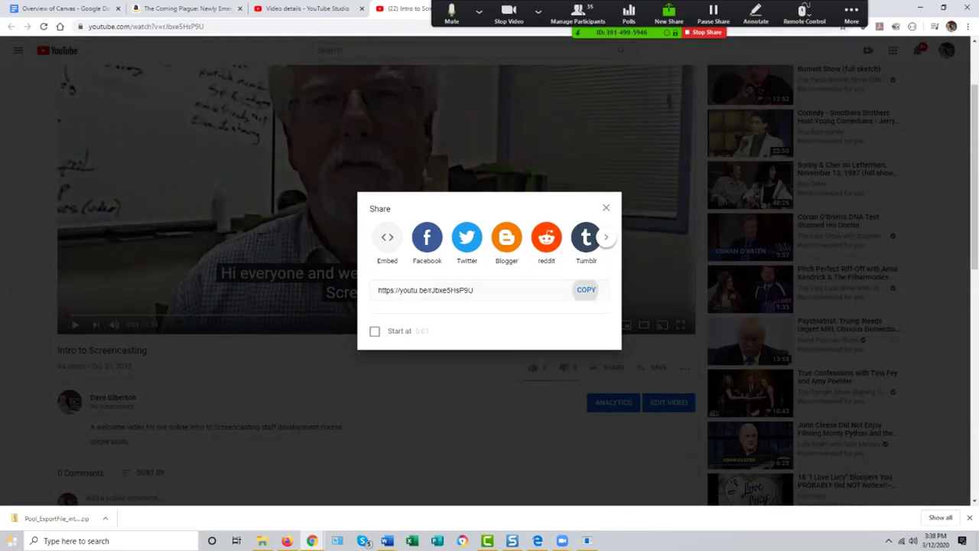
{"action": "left_click", "coordinate": [586, 290]}
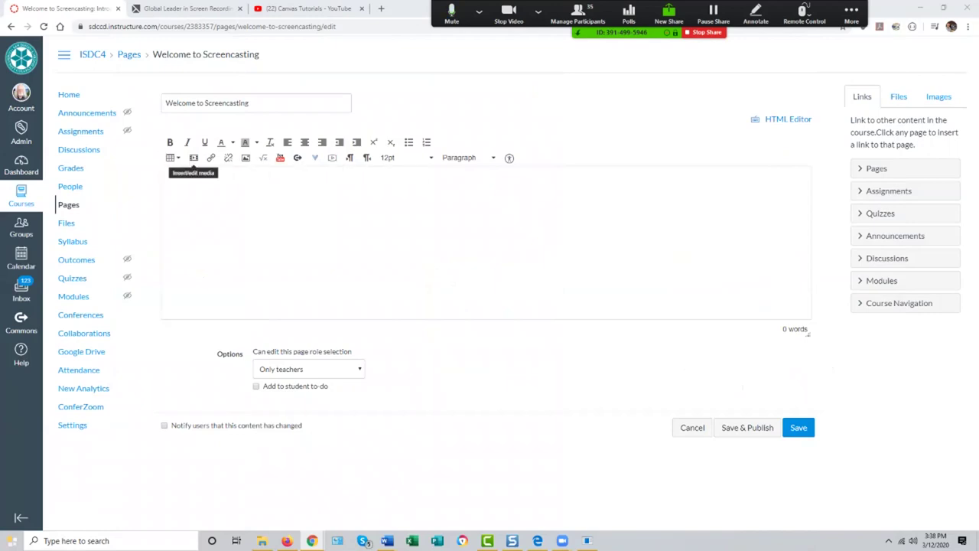
Step: Insert the copied youtu.be link as embedded media in the page body and save the page
{"action": "left_click", "coordinate": [194, 158]}
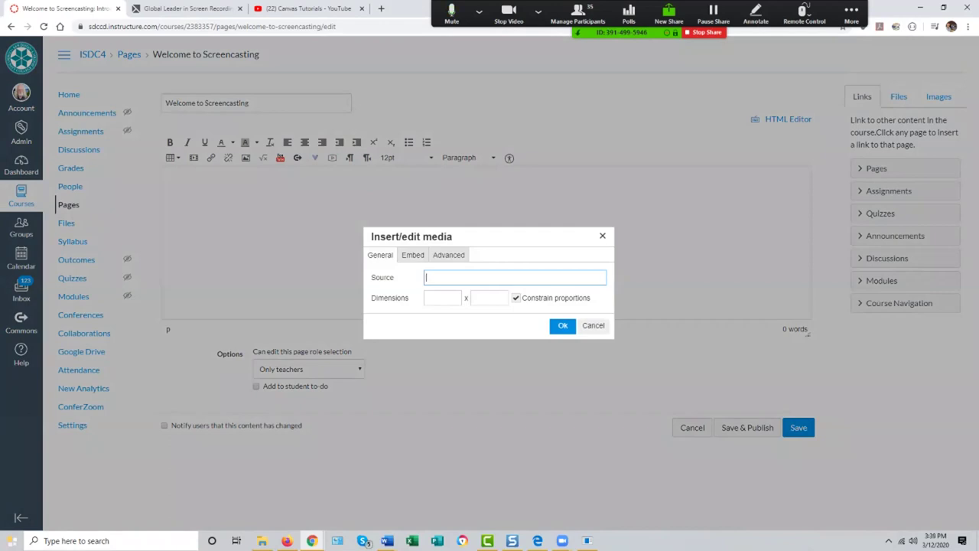
{"action": "key", "text": "ctrl+v"}
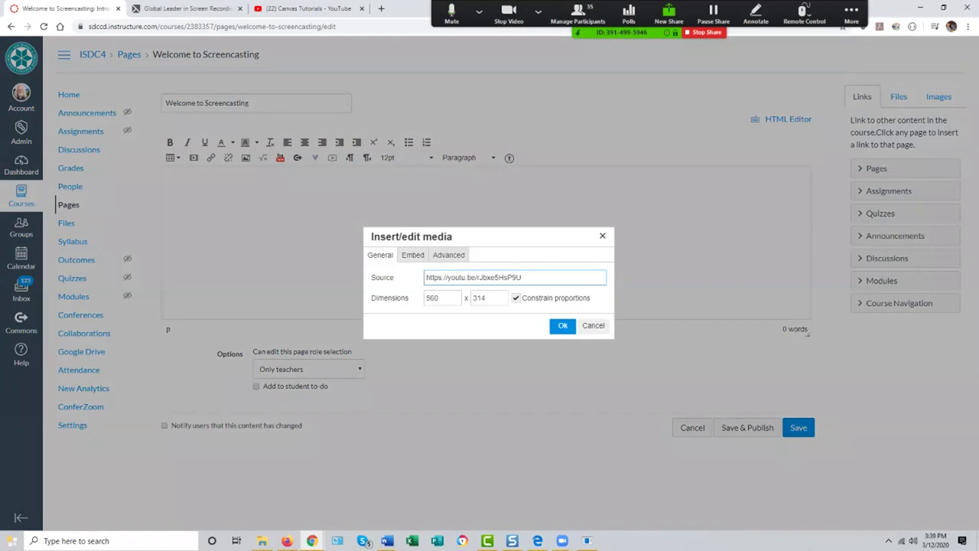
{"action": "key", "text": "Return"}
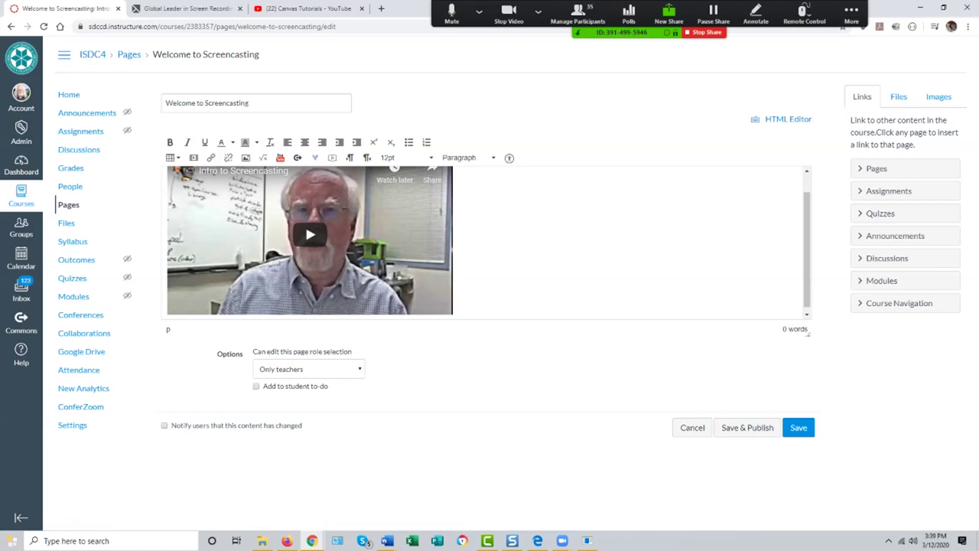
{"action": "scroll", "coordinate": [310, 243], "scroll_direction": "up", "scroll_amount": 1}
{"action": "scroll", "coordinate": [309, 243], "scroll_direction": "down", "scroll_amount": 1}
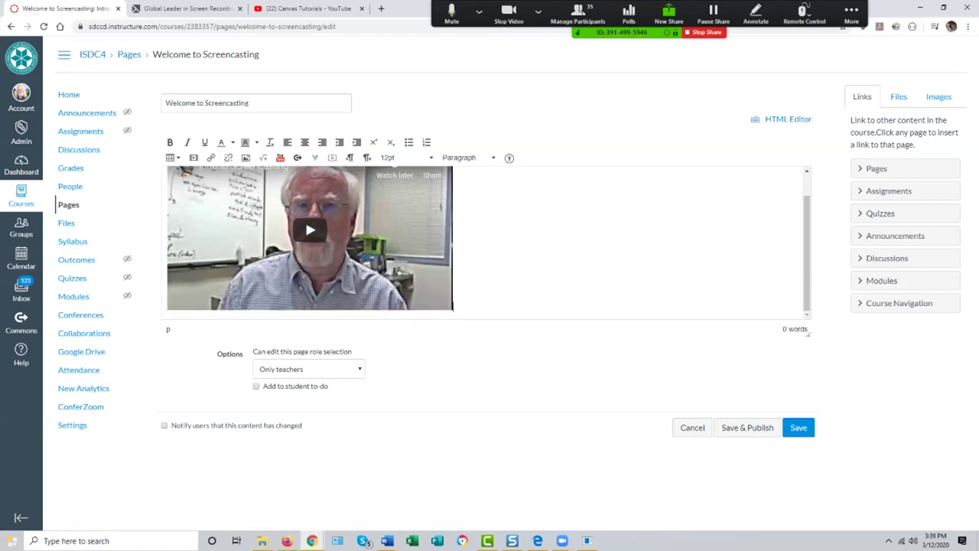
{"action": "scroll", "coordinate": [309, 242], "scroll_direction": "up", "scroll_amount": 1}
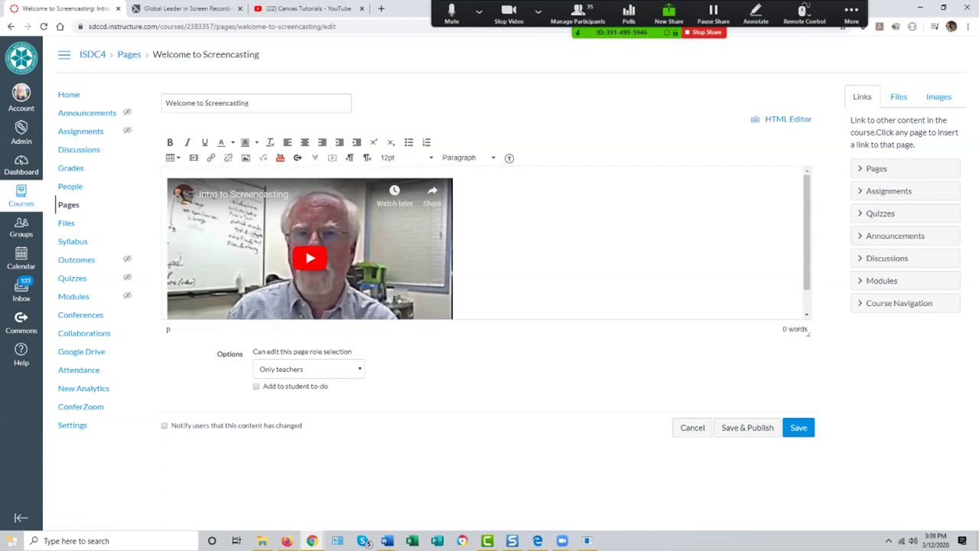
{"action": "left_click", "coordinate": [798, 427]}
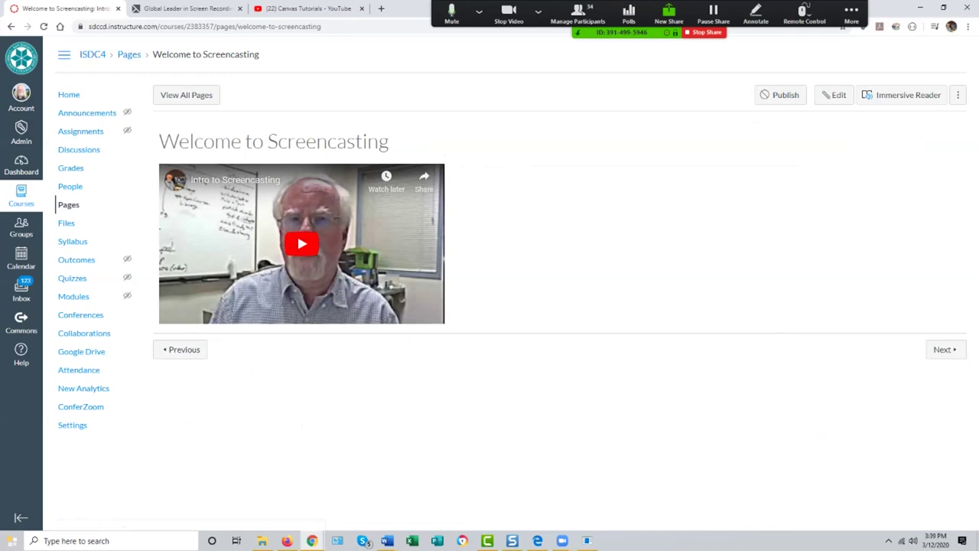
Step: Test-play and pause the embedded video, then return to the course Modules list
{"action": "left_click", "coordinate": [302, 243]}
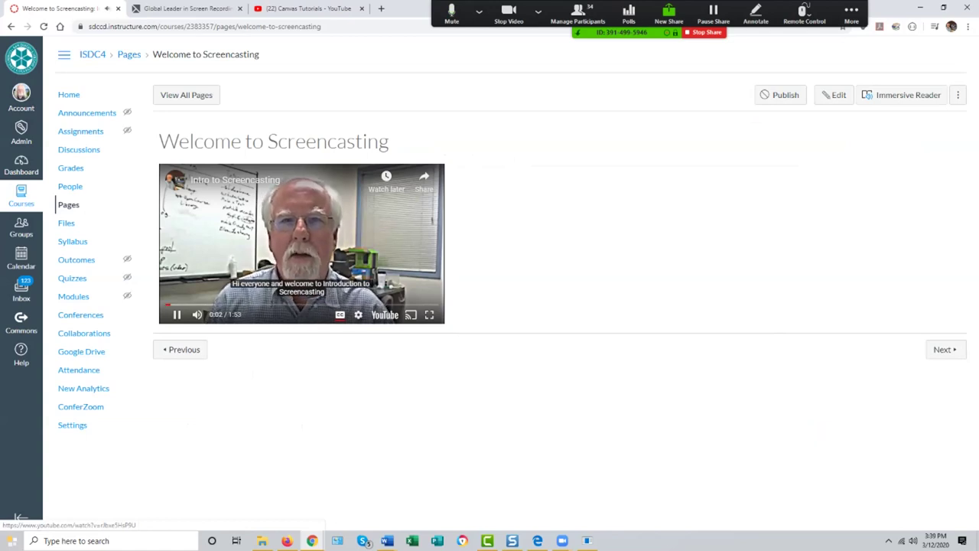
{"action": "key", "text": "space"}
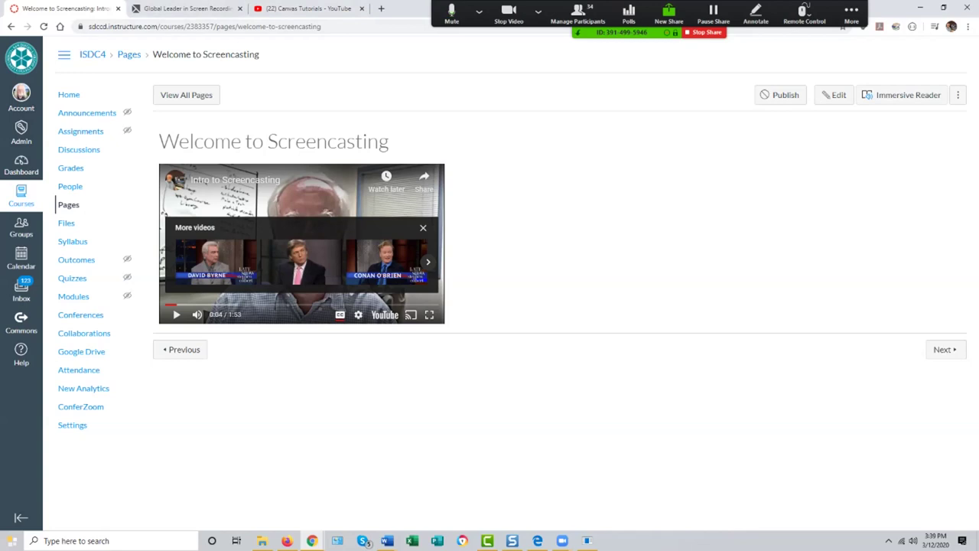
{"action": "left_click", "coordinate": [73, 296]}
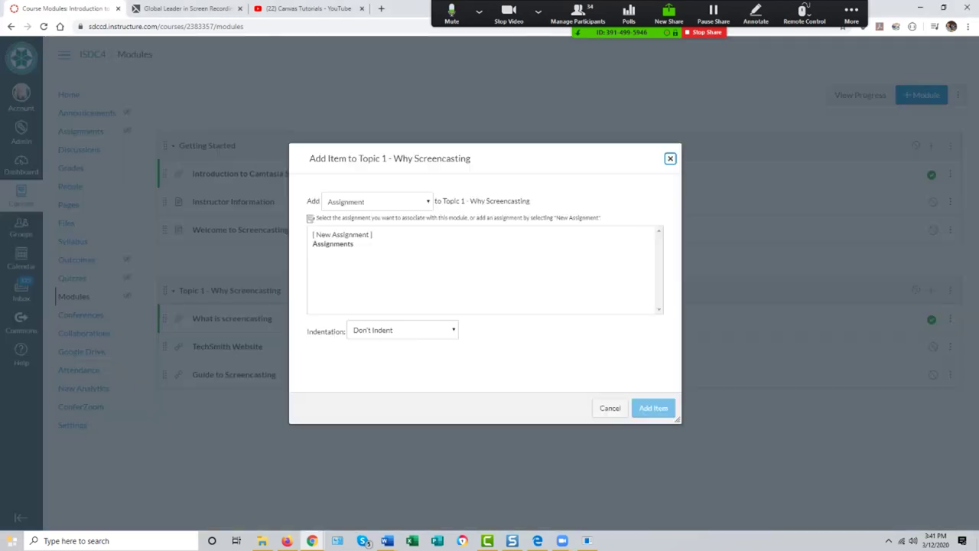
Step: Add a new Quiz item named 'Screencasting Quiz' to the Topic 1 - Why Screencasting module
{"action": "key", "text": "alt+Down"}
{"action": "key", "text": "Down"}
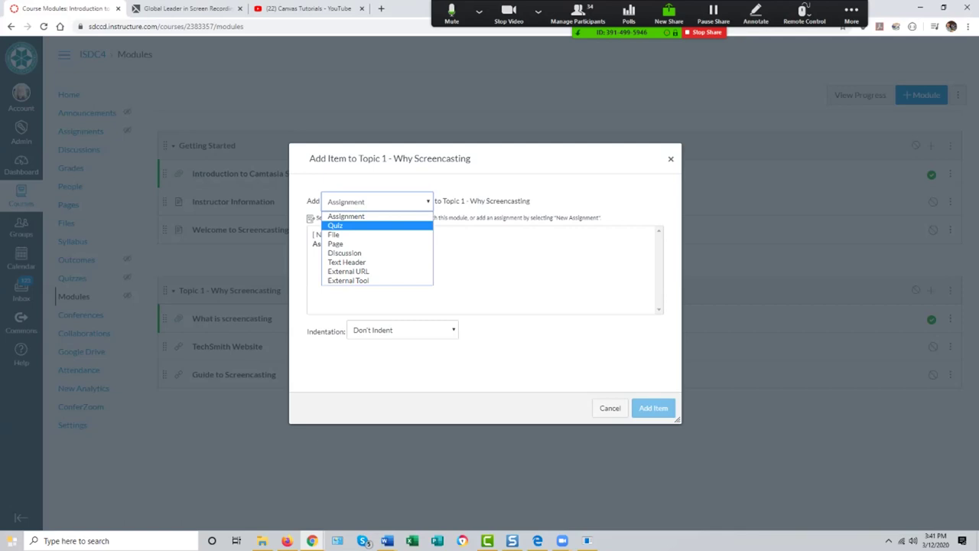
{"action": "key", "text": "Return"}
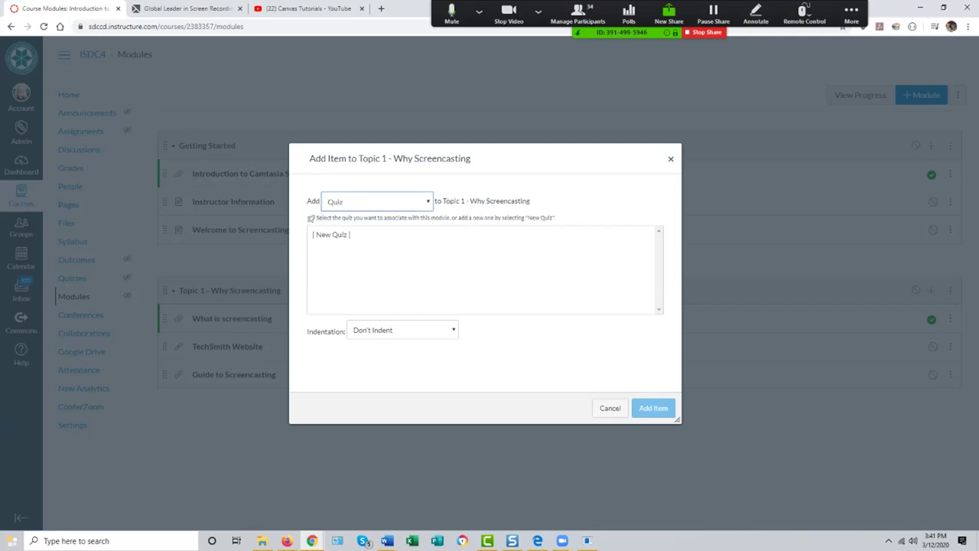
{"action": "left_click", "coordinate": [331, 234]}
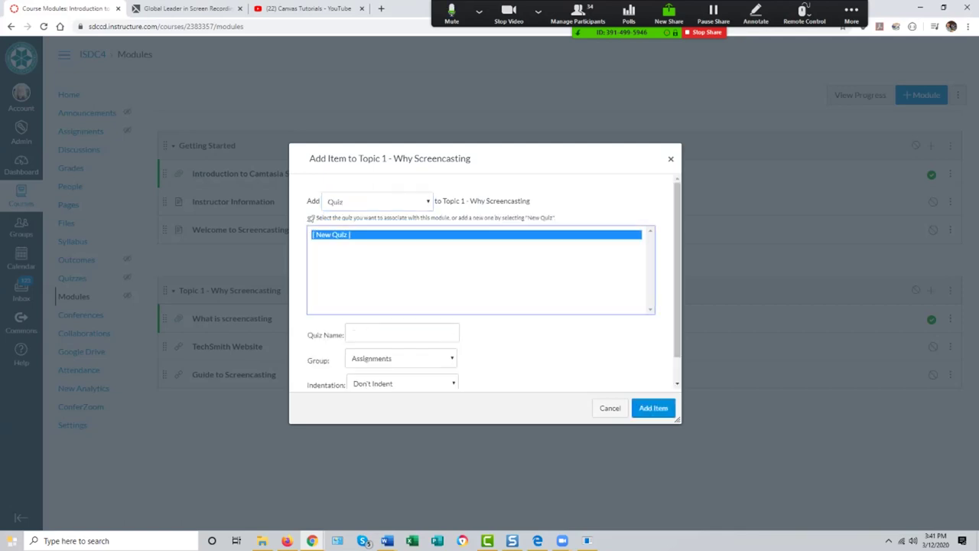
{"action": "left_click", "coordinate": [402, 334]}
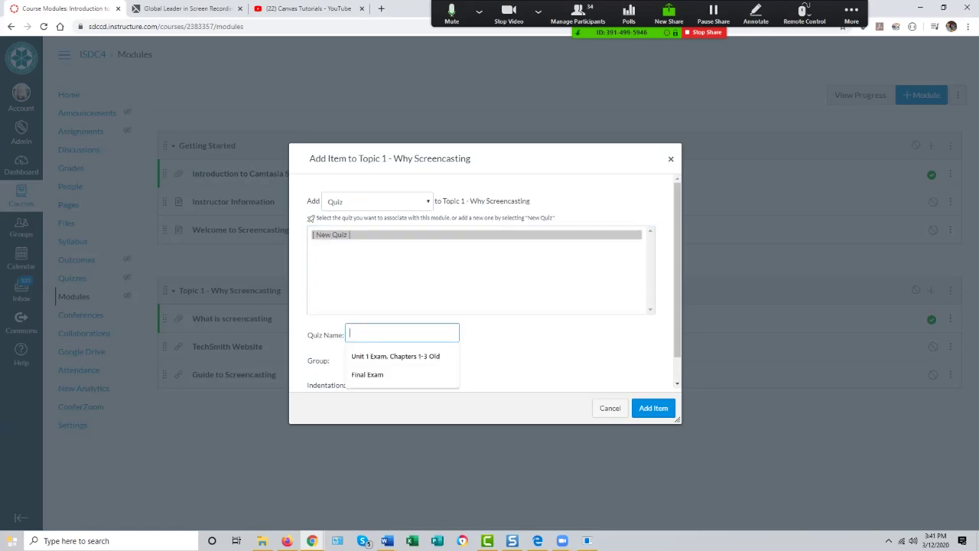
{"action": "type", "text": "Scr"}
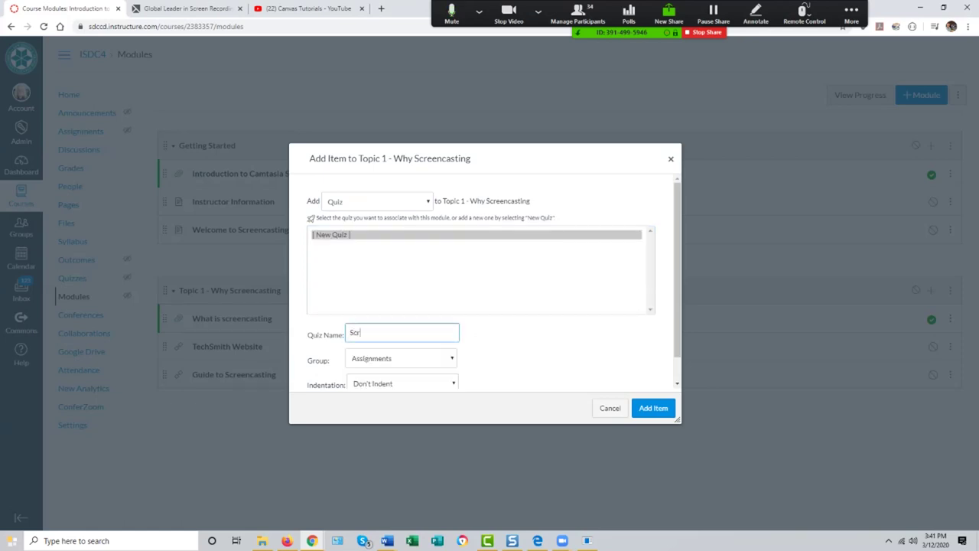
{"action": "type", "text": "eencasting Quiz"}
{"action": "key", "text": "Return"}
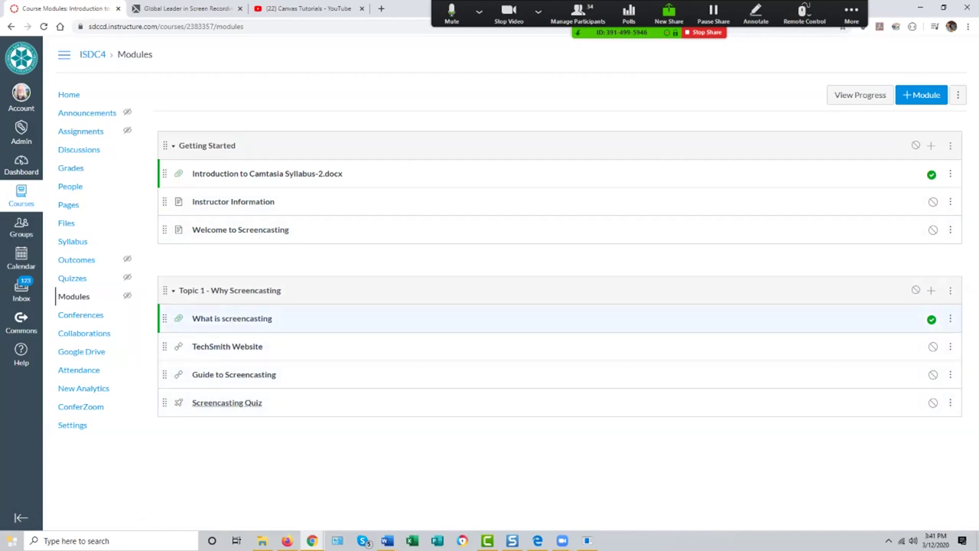
Step: Open the Screencasting Quiz and switch it into edit mode on the Details tab
{"action": "left_click", "coordinate": [226, 402]}
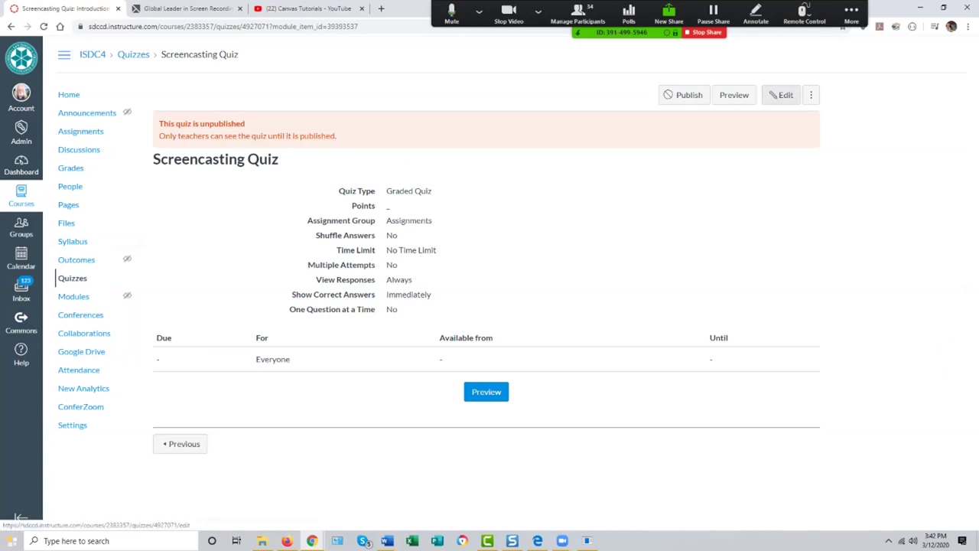
{"action": "left_click", "coordinate": [782, 95]}
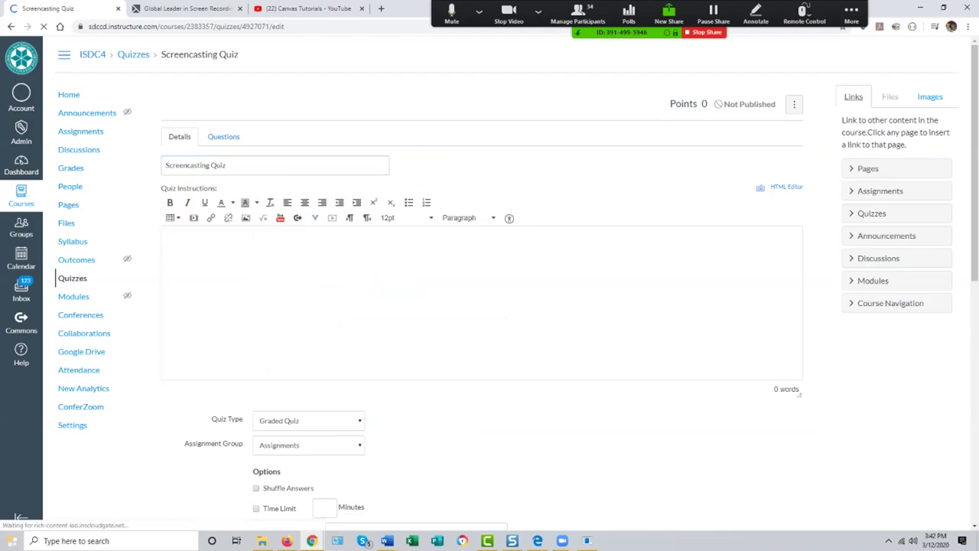
Step: Turn on a 10-minute time limit for the Screencasting Quiz
{"action": "scroll", "coordinate": [490, 283], "scroll_direction": "down", "scroll_amount": 4}
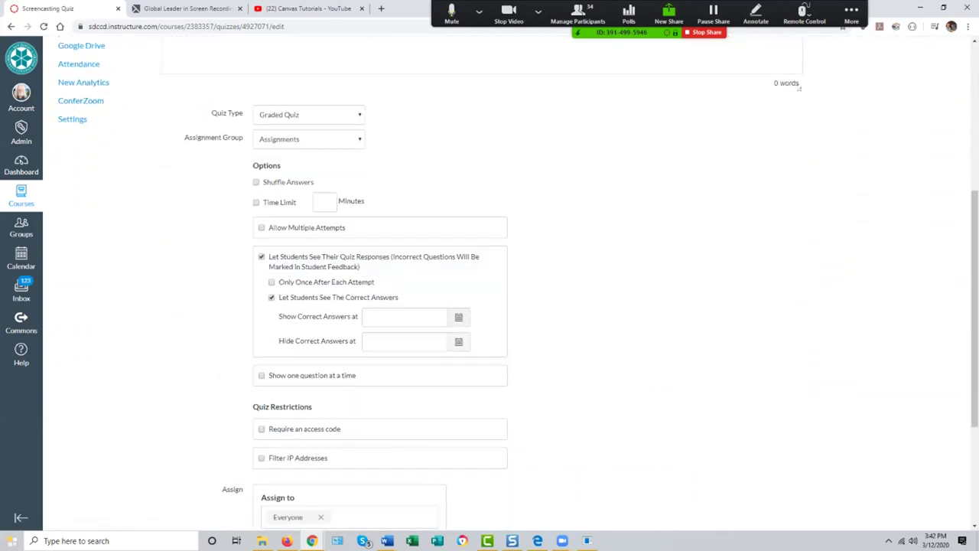
{"action": "left_click", "coordinate": [325, 201]}
{"action": "type", "text": "10"}
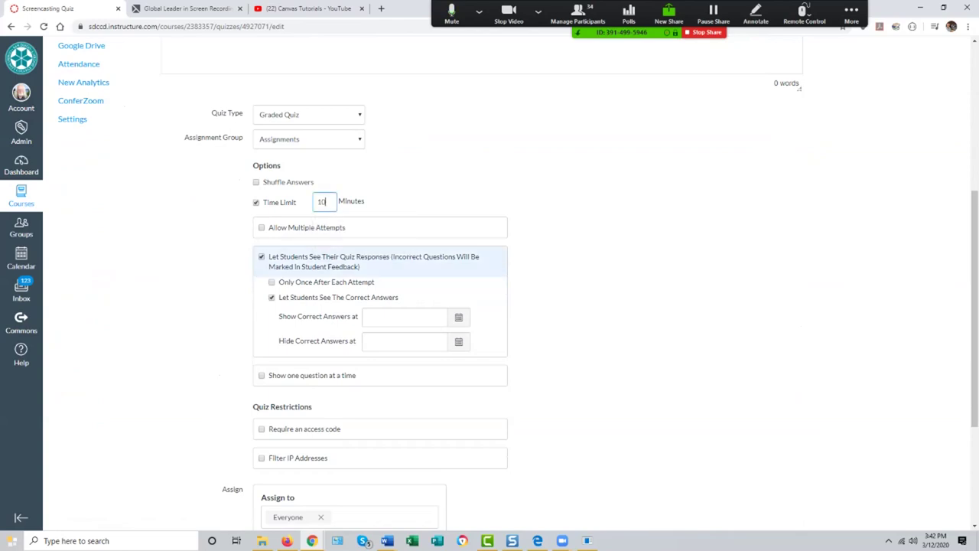
{"action": "scroll", "coordinate": [490, 283], "scroll_direction": "down", "scroll_amount": 2}
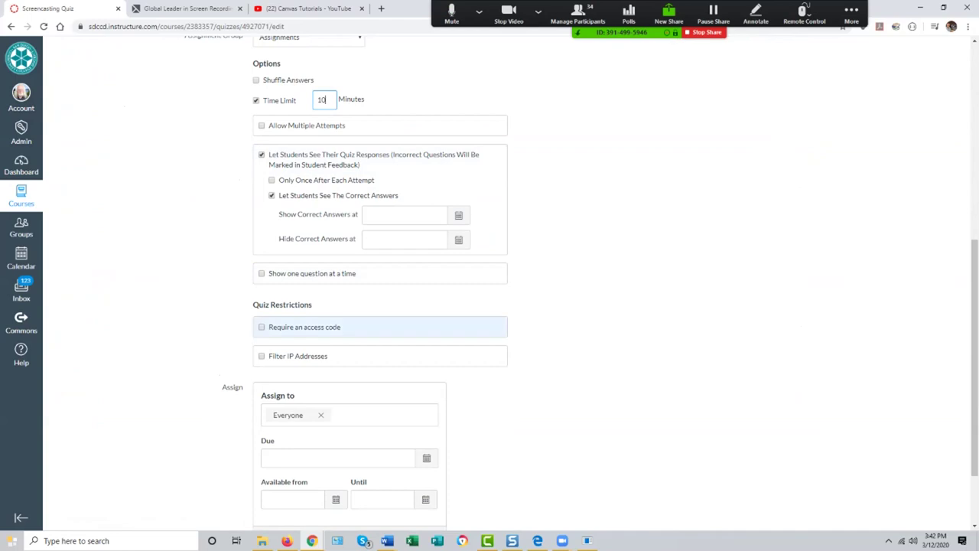
{"action": "scroll", "coordinate": [382, 355], "scroll_direction": "down", "scroll_amount": 1}
{"action": "scroll", "coordinate": [382, 264], "scroll_direction": "up", "scroll_amount": 3}
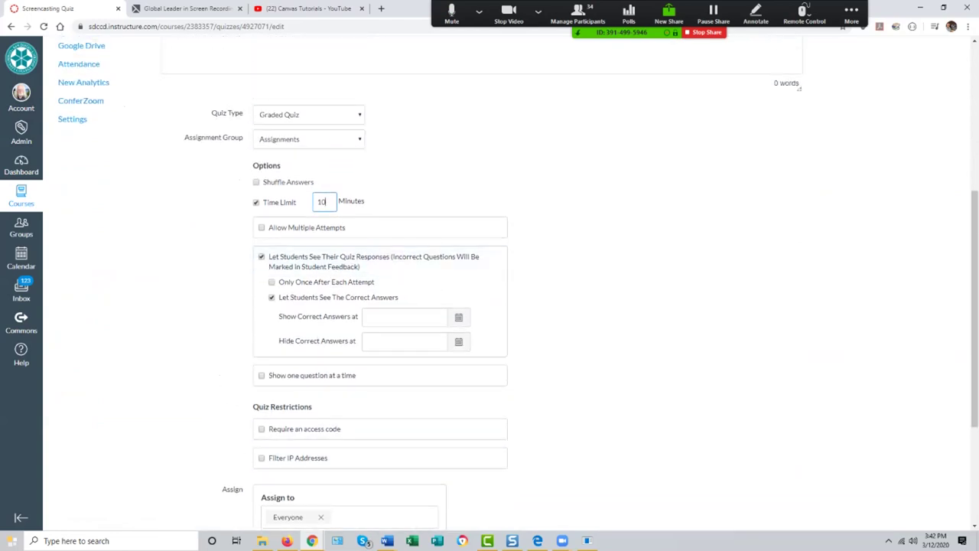
{"action": "scroll", "coordinate": [383, 264], "scroll_direction": "down", "scroll_amount": 4}
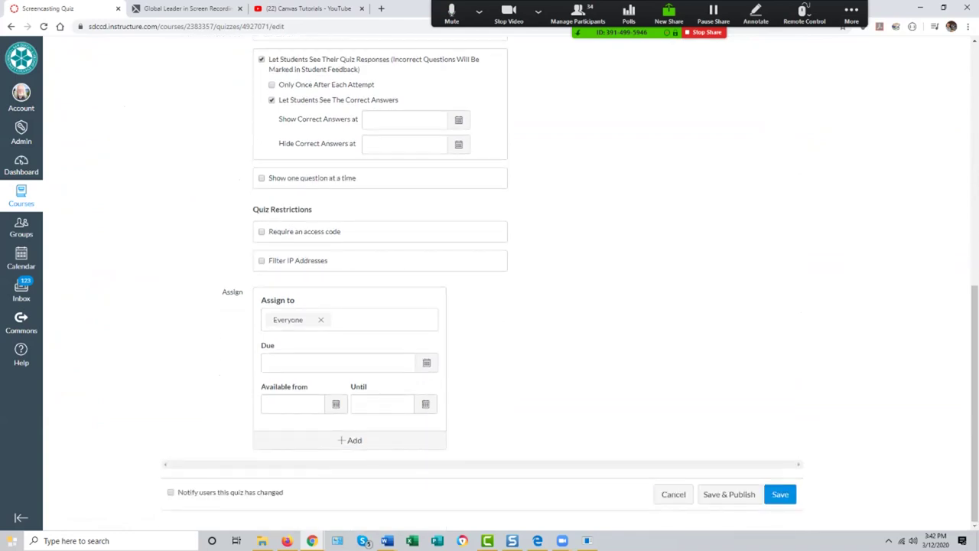
Step: Set the due date to Mar 20, save the quiz, and start a new question
{"action": "left_click", "coordinate": [426, 362]}
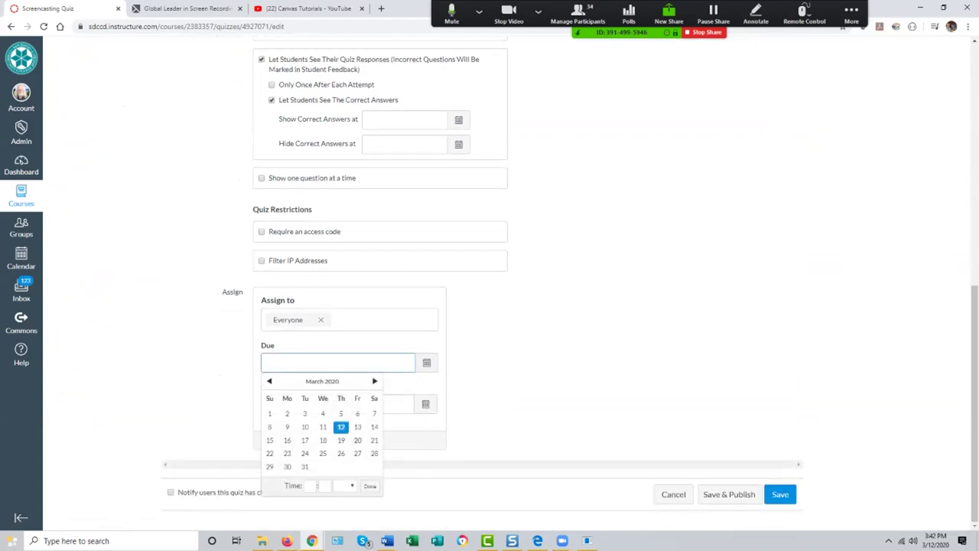
{"action": "left_click", "coordinate": [357, 440]}
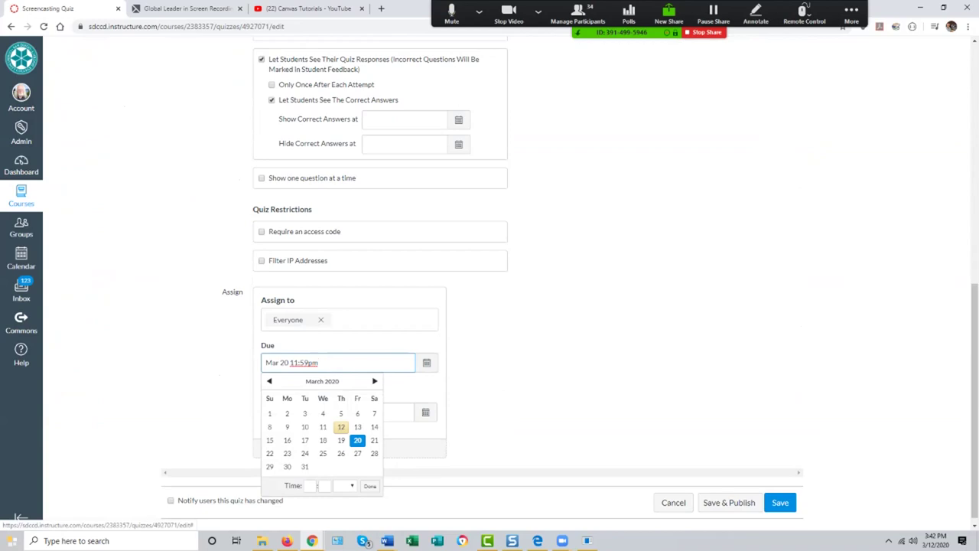
{"action": "key", "text": "Tab"}
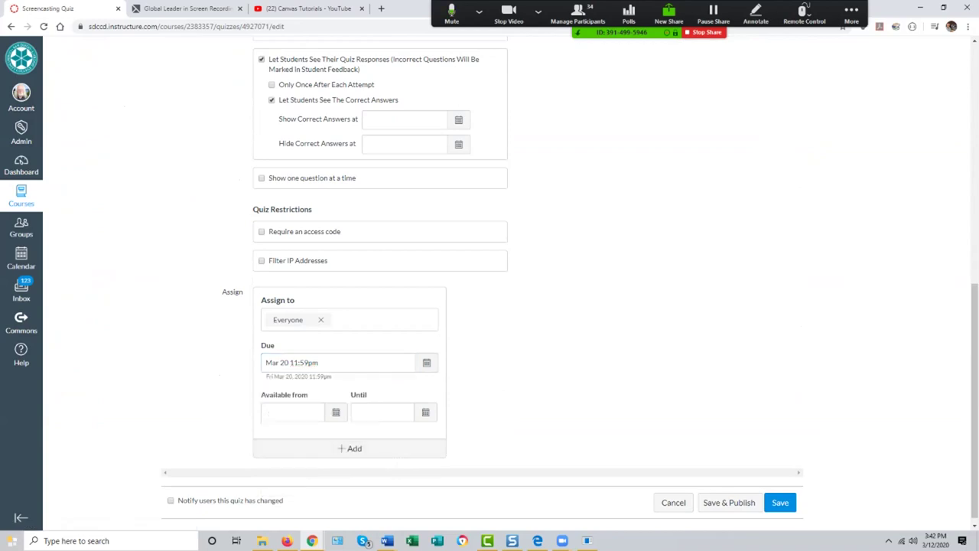
{"action": "left_click", "coordinate": [780, 502]}
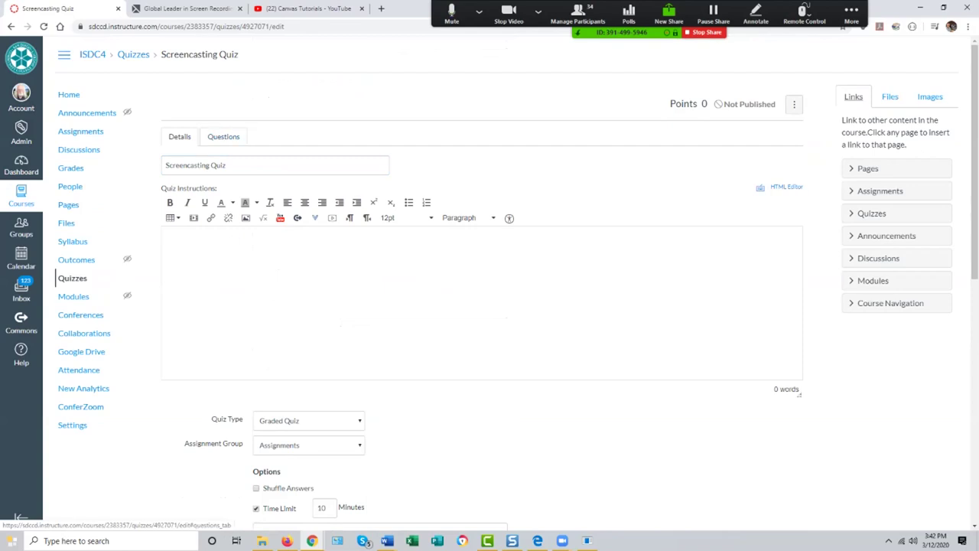
{"action": "left_click", "coordinate": [224, 136]}
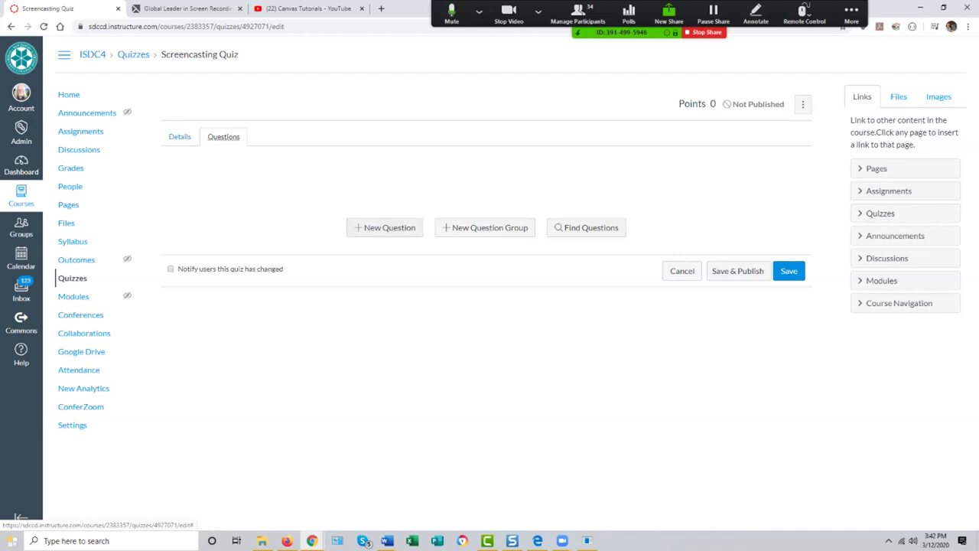
{"action": "left_click", "coordinate": [385, 228]}
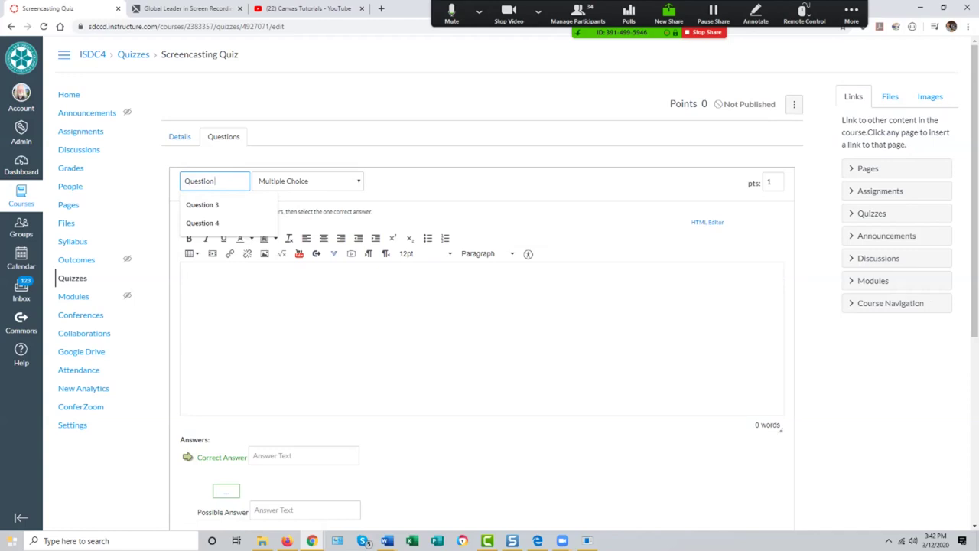
Step: Name the new question 'Question 1' and make it an Essay Question
{"action": "type", "text": "1"}
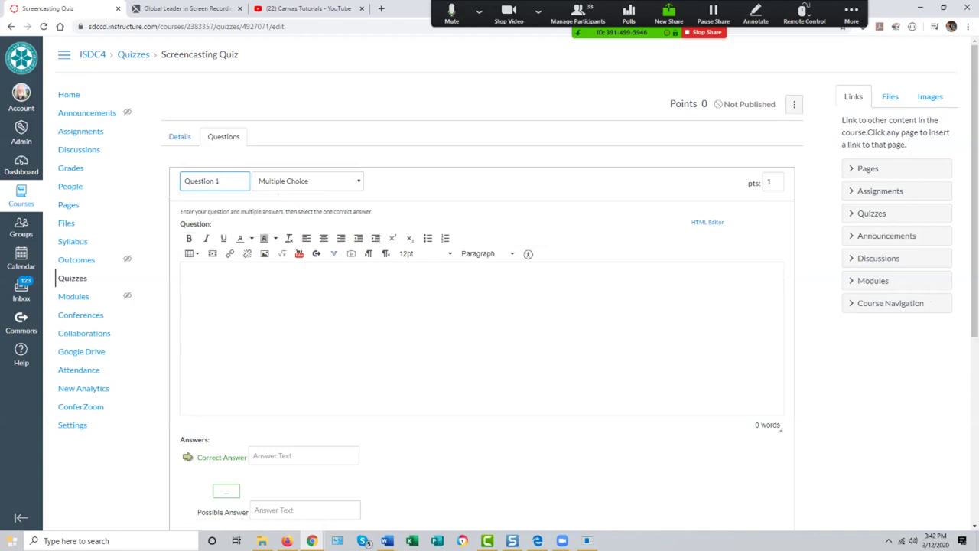
{"action": "left_click", "coordinate": [186, 279]}
{"action": "left_click", "coordinate": [306, 180]}
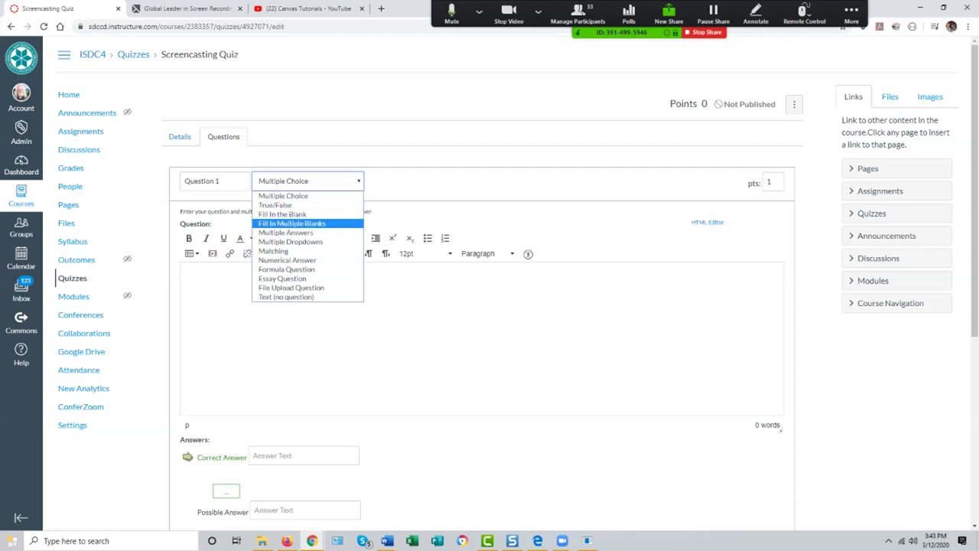
{"action": "key", "text": "Return"}
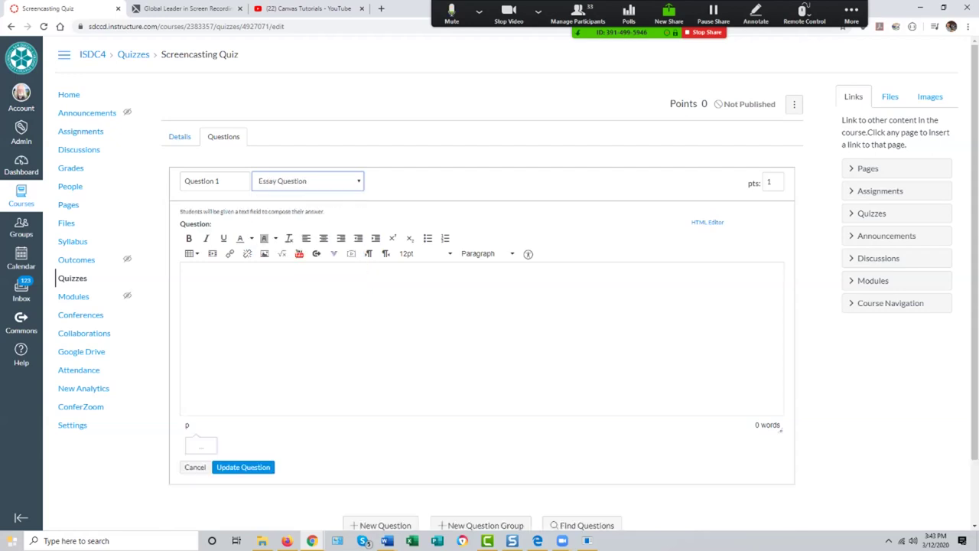
Step: Enter the question text 'What is Screencasting?' and save the 1-point essay question
{"action": "left_click", "coordinate": [185, 279]}
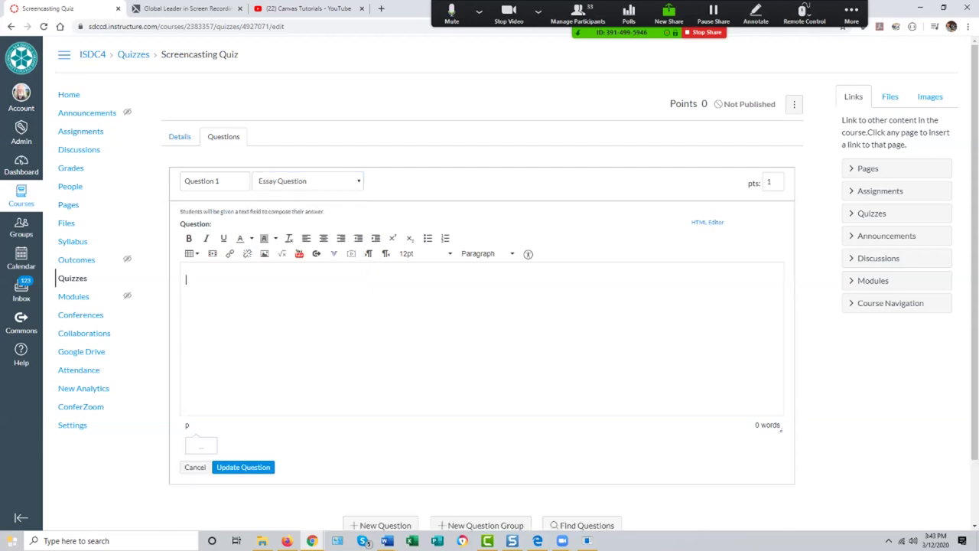
{"action": "type", "text": "What is Screencasting?"}
{"action": "scroll", "coordinate": [482, 306], "scroll_direction": "down", "scroll_amount": 1}
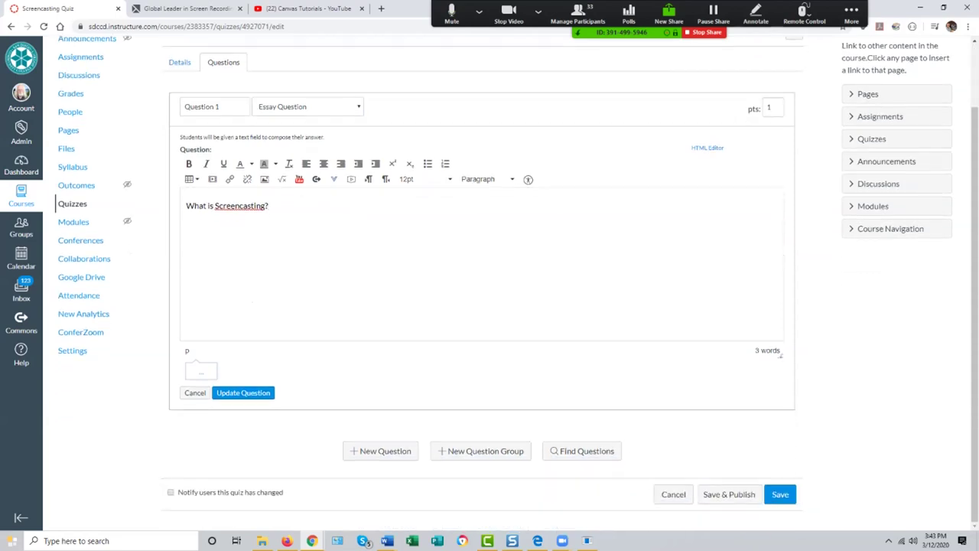
{"action": "left_click", "coordinate": [243, 392]}
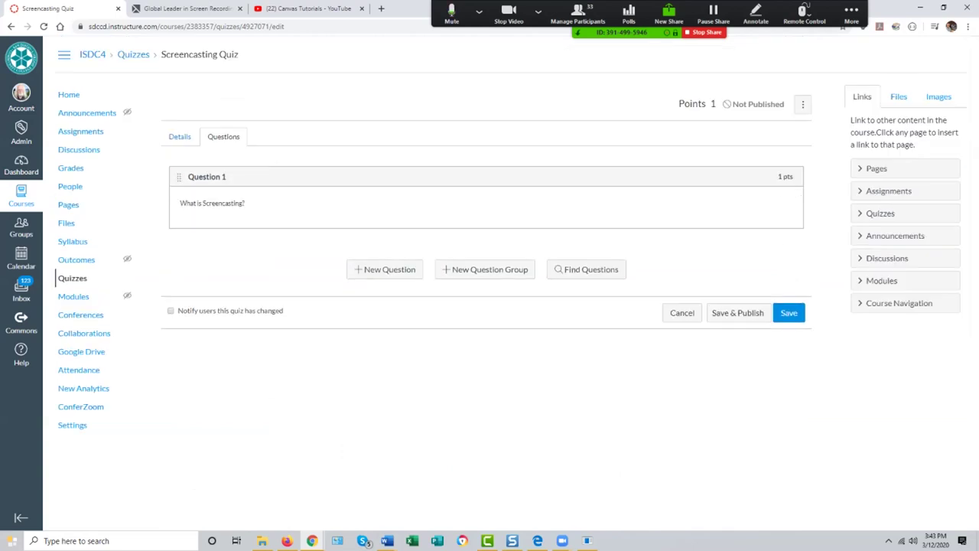
{"action": "left_click", "coordinate": [385, 269]}
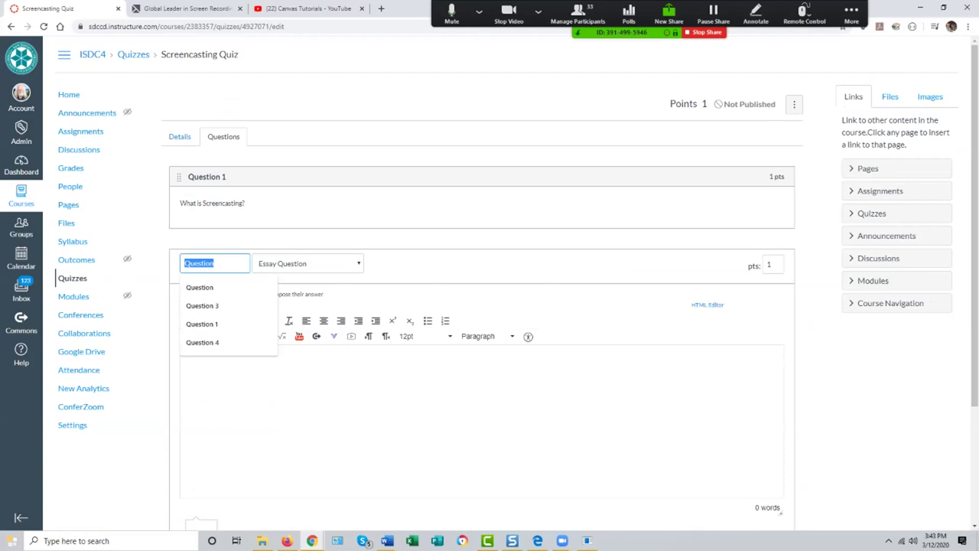
{"action": "left_click", "coordinate": [307, 263]}
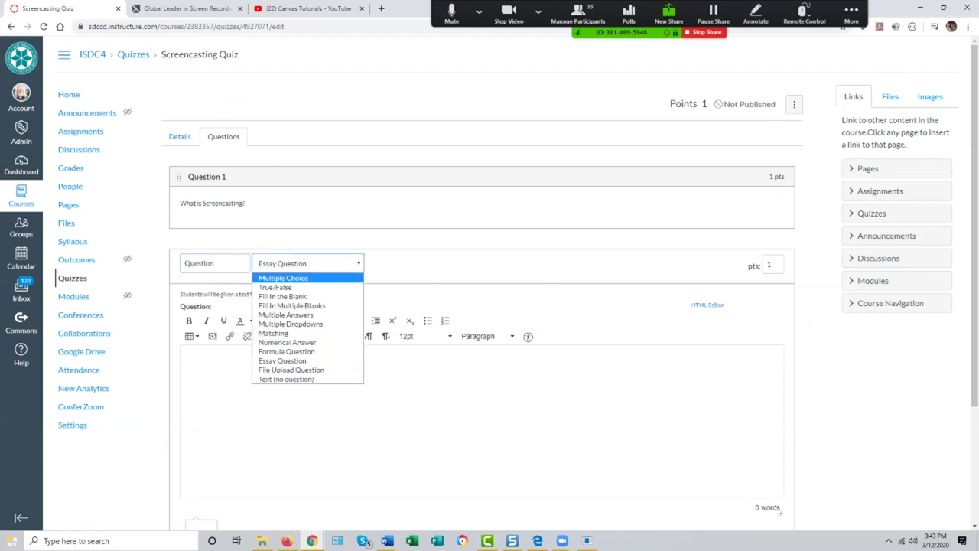
{"action": "left_click", "coordinate": [283, 276]}
{"action": "scroll", "coordinate": [375, 325], "scroll_direction": "down", "scroll_amount": 2}
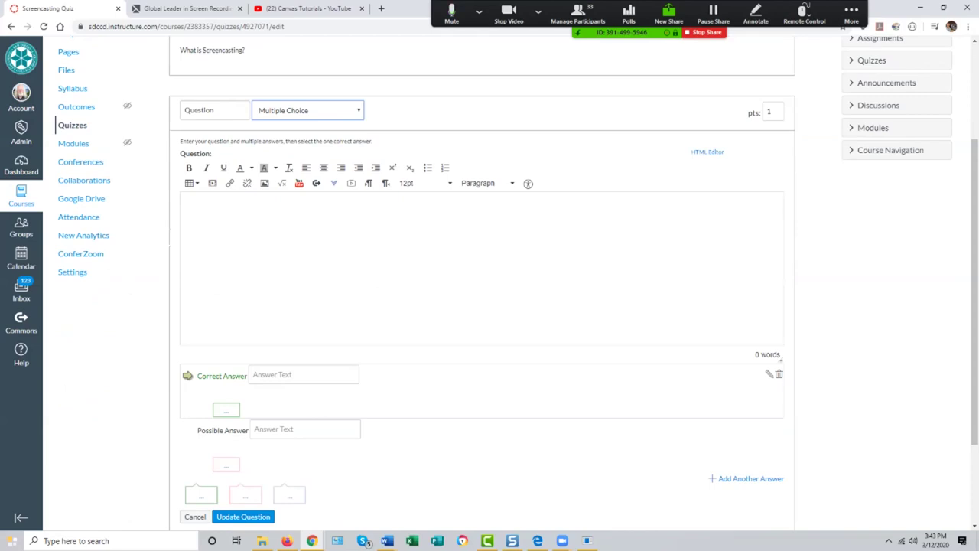
{"action": "scroll", "coordinate": [482, 306], "scroll_direction": "down", "scroll_amount": 2}
{"action": "left_click", "coordinate": [303, 250]}
{"action": "key", "text": "Escape"}
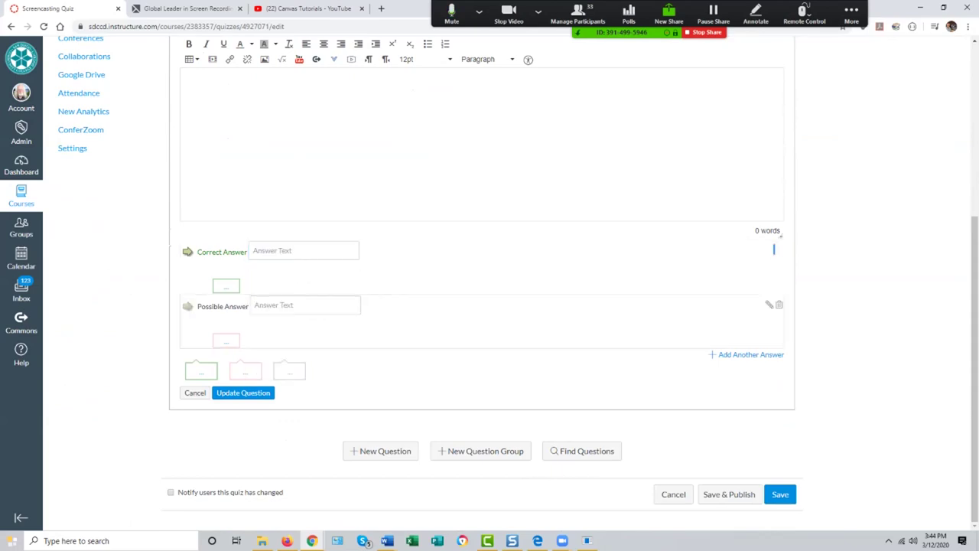
{"action": "left_click", "coordinate": [304, 304]}
{"action": "key", "text": "Escape"}
{"action": "left_click", "coordinate": [746, 354]}
{"action": "key", "text": "Escape"}
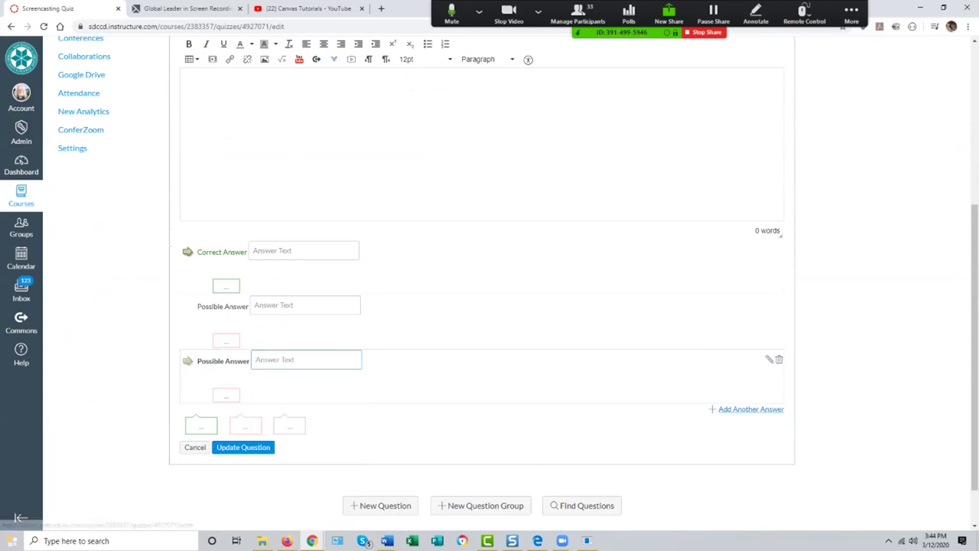
{"action": "left_click", "coordinate": [745, 409]}
{"action": "key", "text": "Escape"}
{"action": "scroll", "coordinate": [489, 306], "scroll_direction": "down", "scroll_amount": 2}
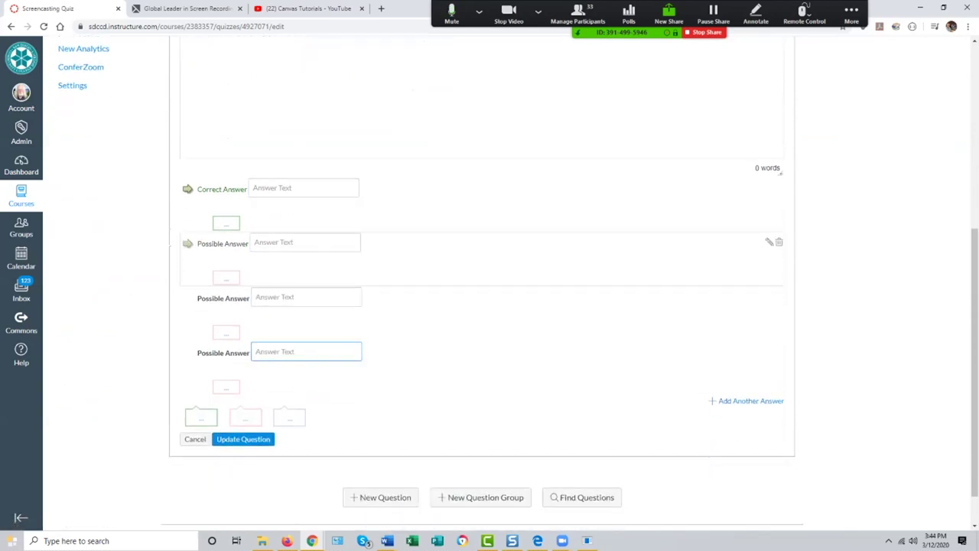
{"action": "left_click", "coordinate": [187, 197]}
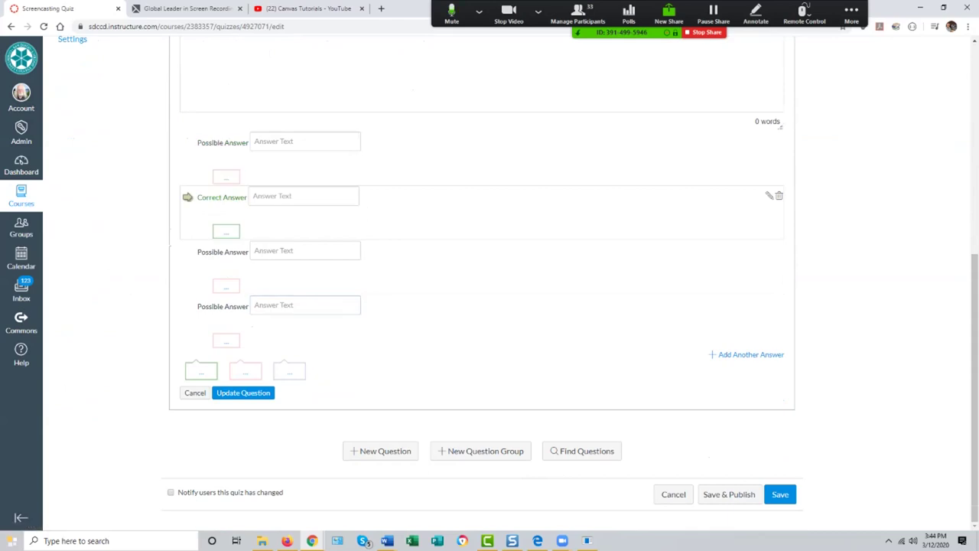
{"action": "left_click", "coordinate": [673, 494]}
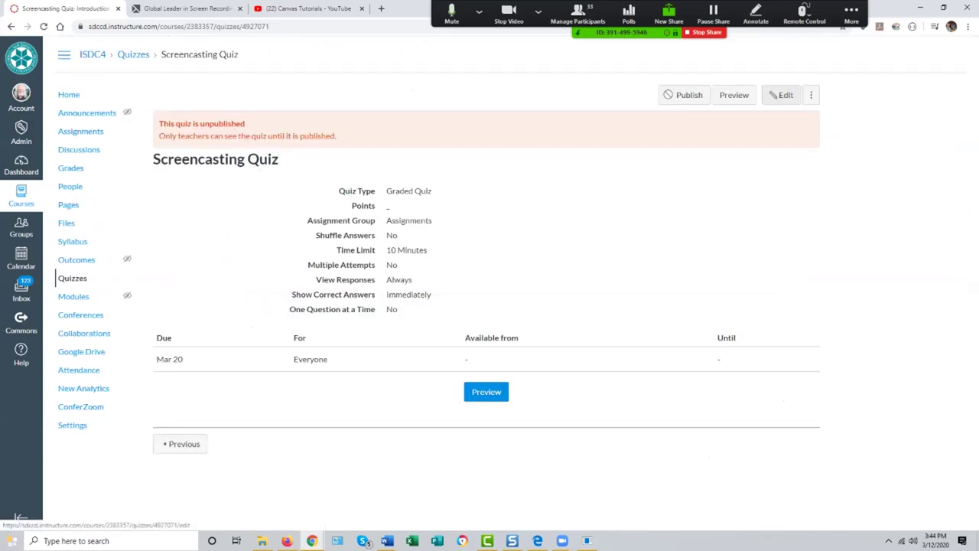
{"action": "left_click", "coordinate": [782, 95]}
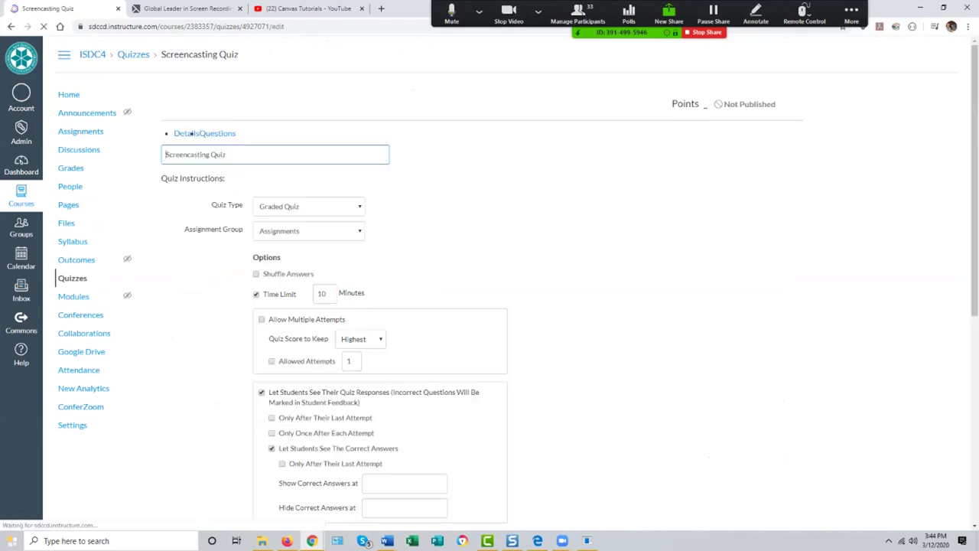
{"action": "left_click", "coordinate": [224, 136]}
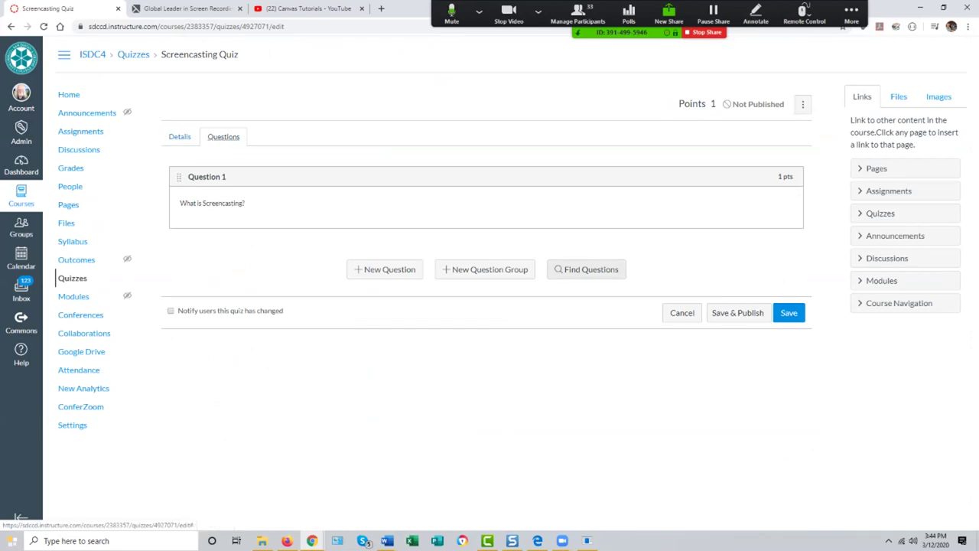
{"action": "left_click", "coordinate": [587, 269]}
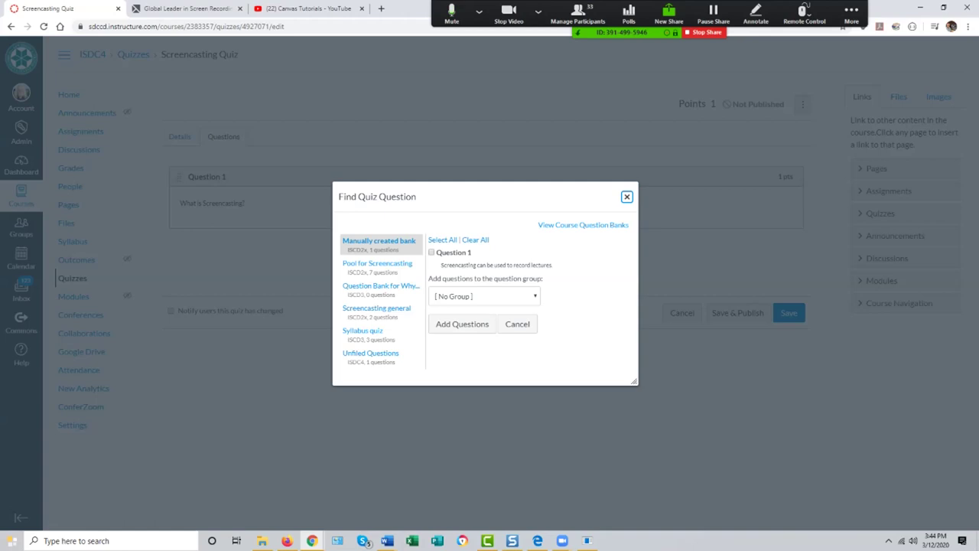
Step: Import Question 2, the 10-point narrated-PowerPoint essay, from Pool for Screencasting and review it
{"action": "left_click", "coordinate": [378, 264]}
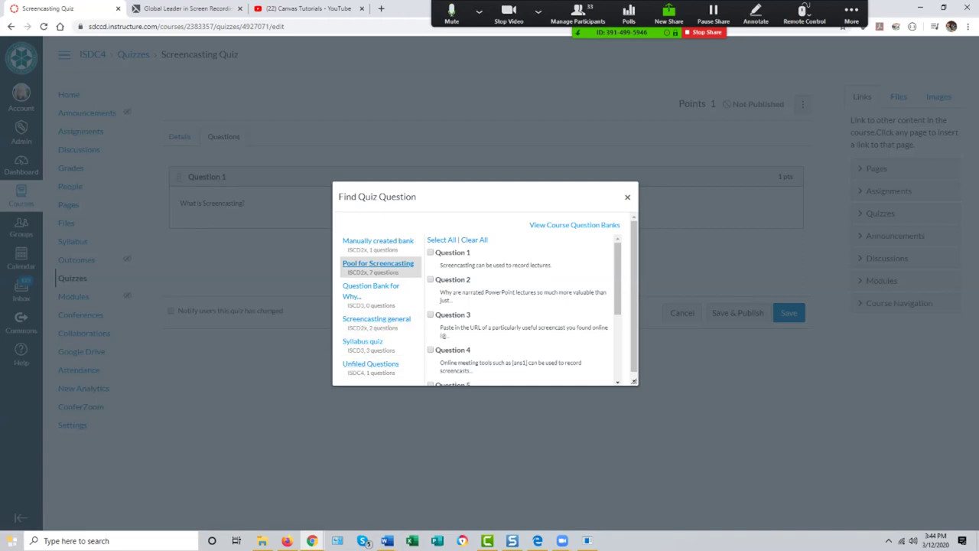
{"action": "left_click", "coordinate": [430, 279]}
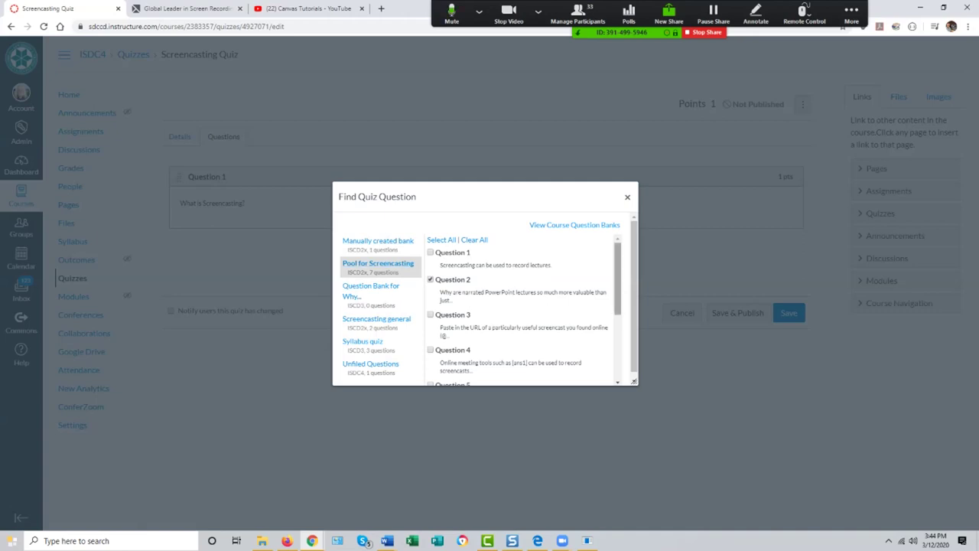
{"action": "scroll", "coordinate": [524, 310], "scroll_direction": "down", "scroll_amount": 2}
{"action": "left_click", "coordinate": [460, 374]}
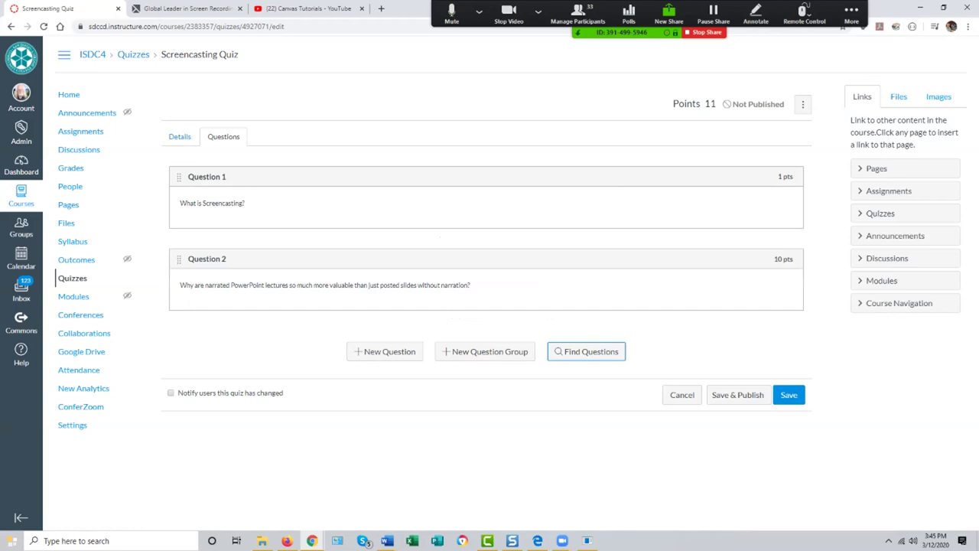
{"action": "left_click", "coordinate": [789, 278]}
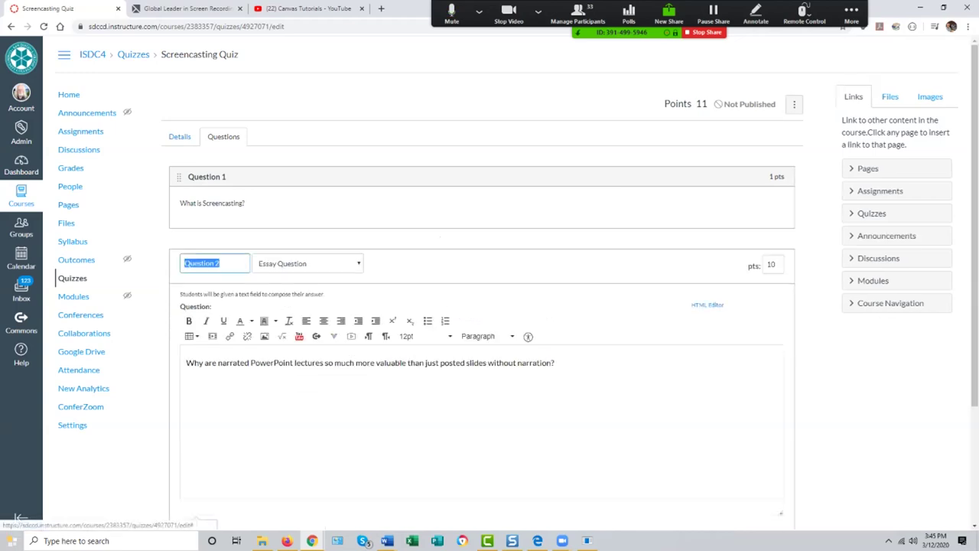
{"action": "scroll", "coordinate": [489, 306], "scroll_direction": "down", "scroll_amount": 2}
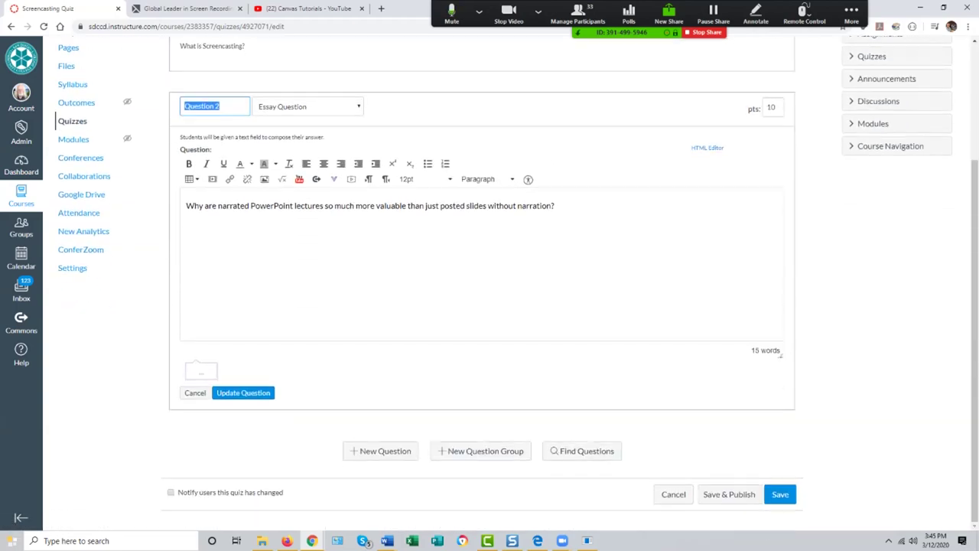
{"action": "scroll", "coordinate": [490, 306], "scroll_direction": "up", "scroll_amount": 2}
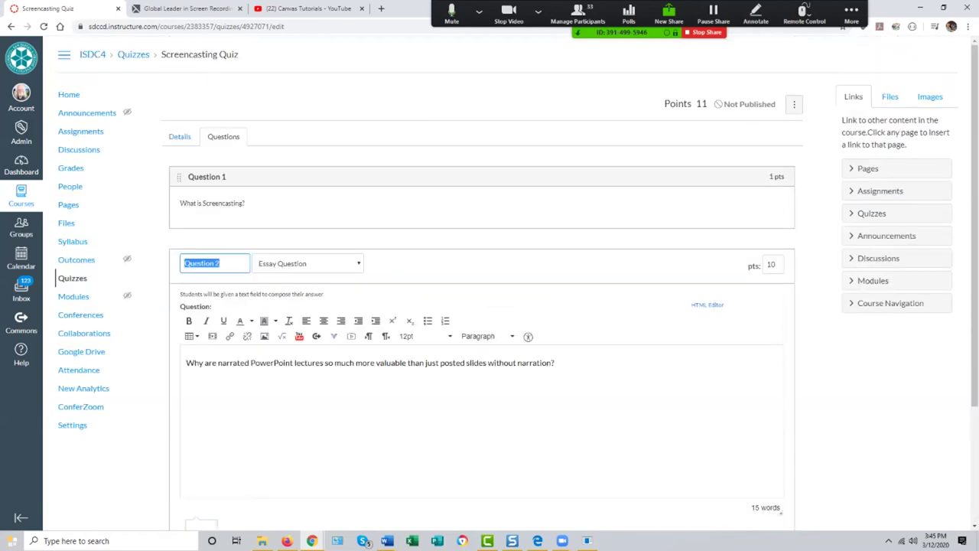
{"action": "scroll", "coordinate": [490, 306], "scroll_direction": "down", "scroll_amount": 2}
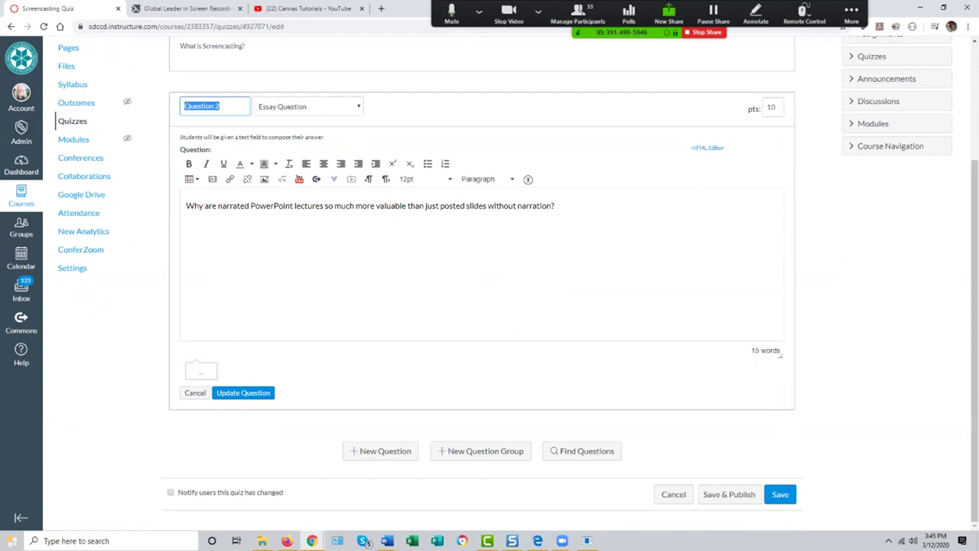
{"action": "key", "text": "Return"}
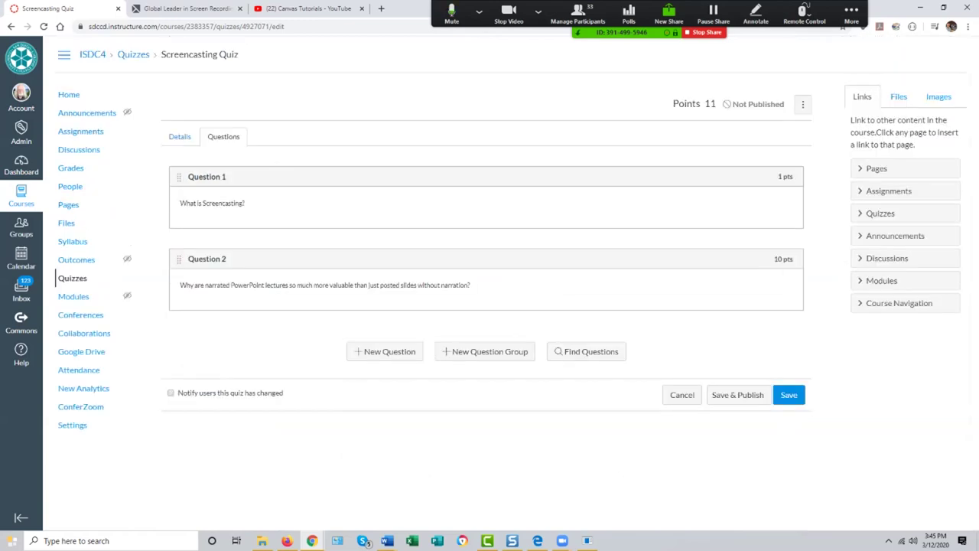
Step: Import Question 5, the 1-point screencast-tools question, from the same Pool for Screencasting bank
{"action": "left_click", "coordinate": [587, 352]}
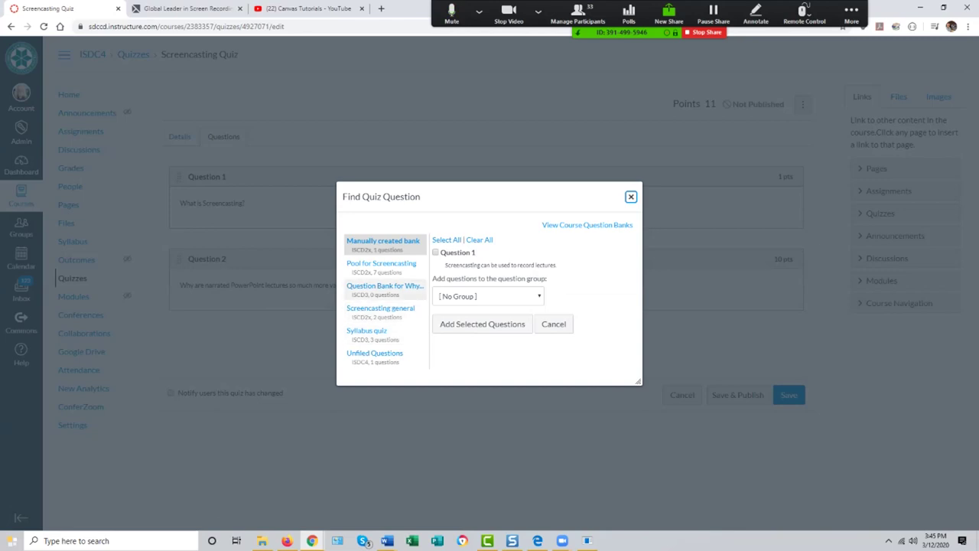
{"action": "left_click", "coordinate": [381, 264]}
{"action": "scroll", "coordinate": [528, 312], "scroll_direction": "down", "scroll_amount": 2}
{"action": "scroll", "coordinate": [528, 312], "scroll_direction": "down", "scroll_amount": 2}
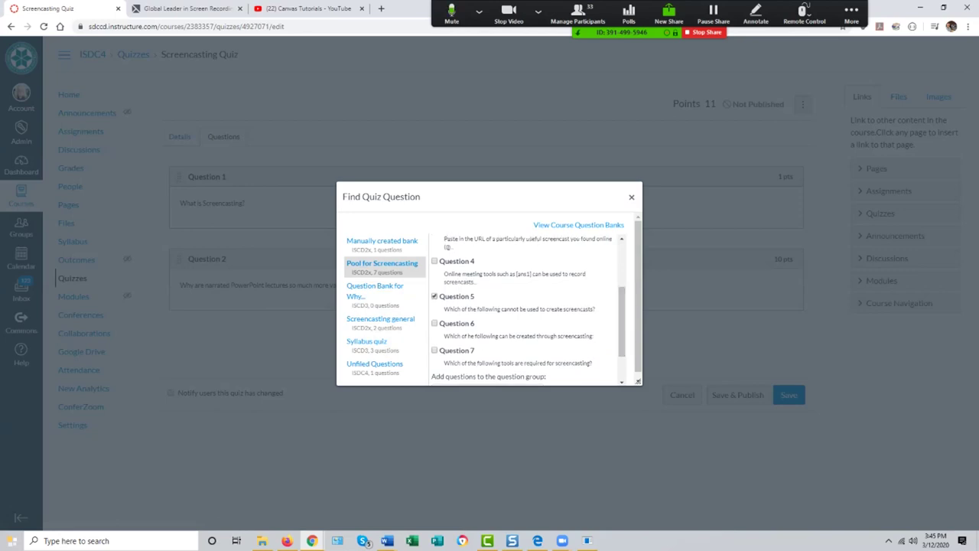
{"action": "scroll", "coordinate": [494, 300], "scroll_direction": "down", "scroll_amount": 1}
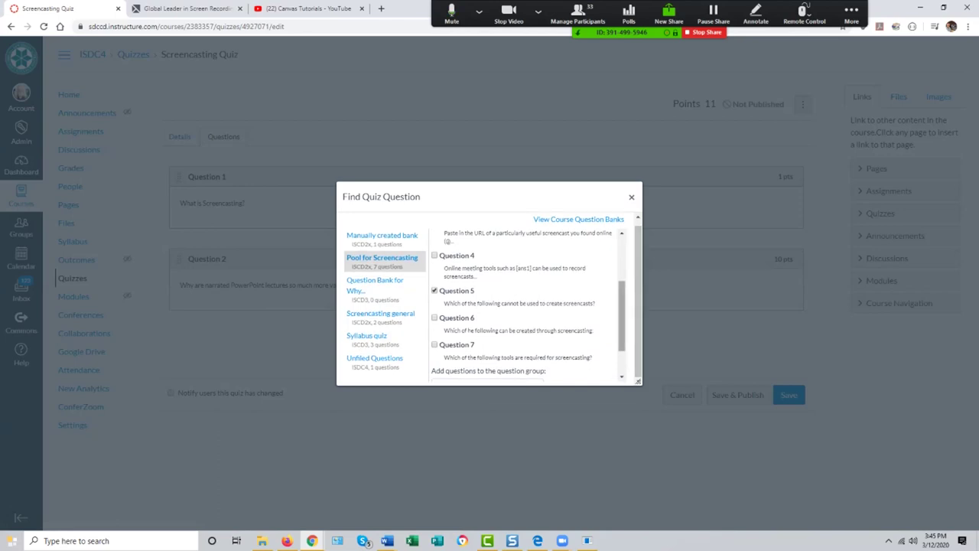
{"action": "scroll", "coordinate": [528, 306], "scroll_direction": "down", "scroll_amount": 2}
{"action": "left_click", "coordinate": [479, 369]}
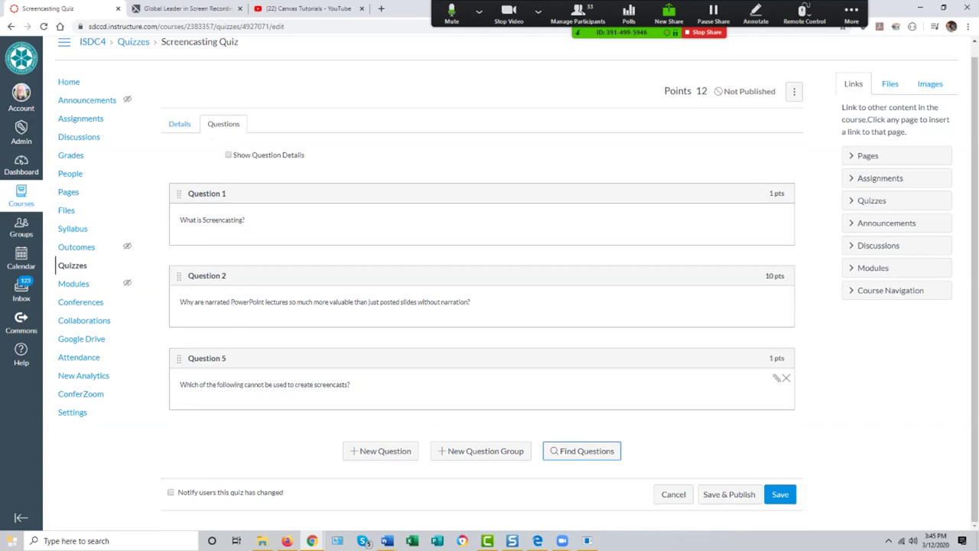
Step: Review Question 5's answers in the Screencasting Quiz and save the quiz
{"action": "left_click", "coordinate": [776, 378]}
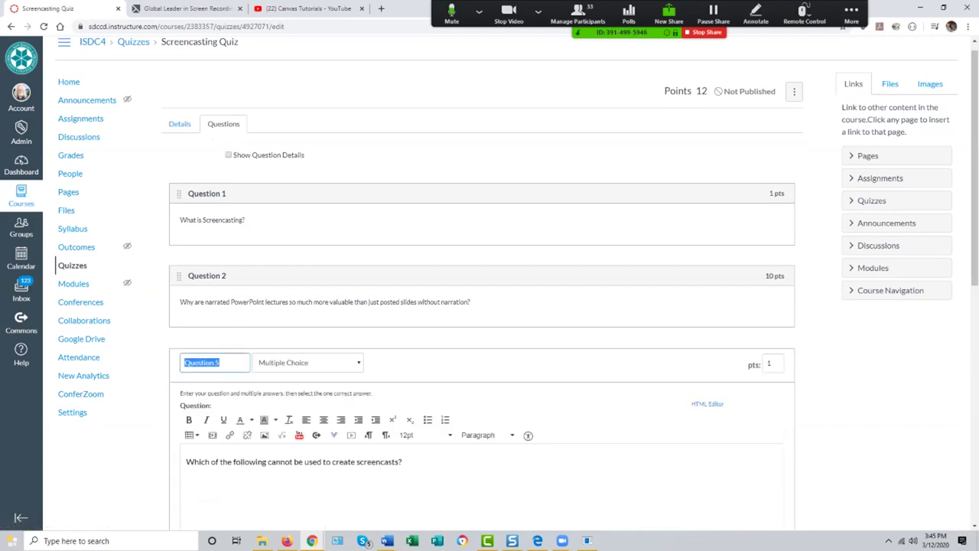
{"action": "scroll", "coordinate": [482, 306], "scroll_direction": "down", "scroll_amount": 4}
{"action": "scroll", "coordinate": [482, 306], "scroll_direction": "down", "scroll_amount": 2}
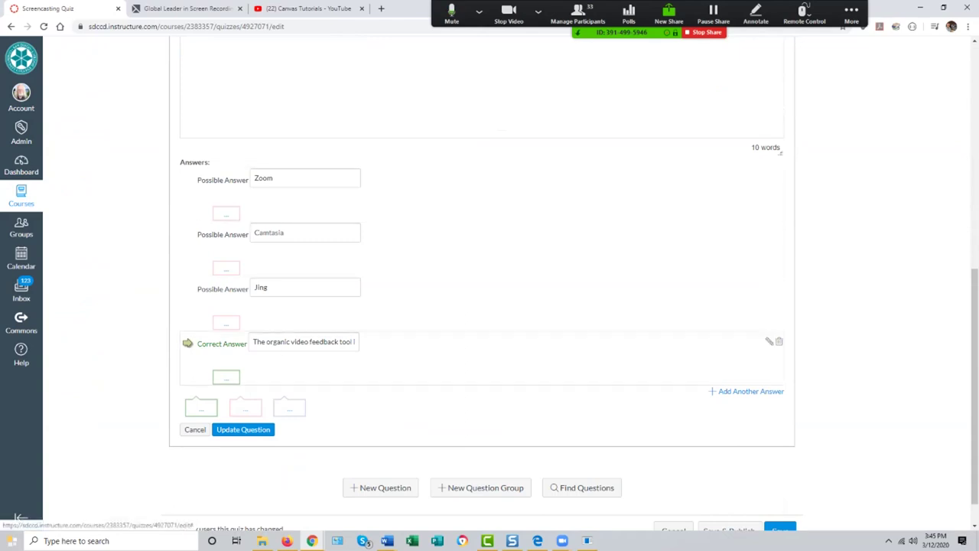
{"action": "scroll", "coordinate": [490, 306], "scroll_direction": "up", "scroll_amount": 3}
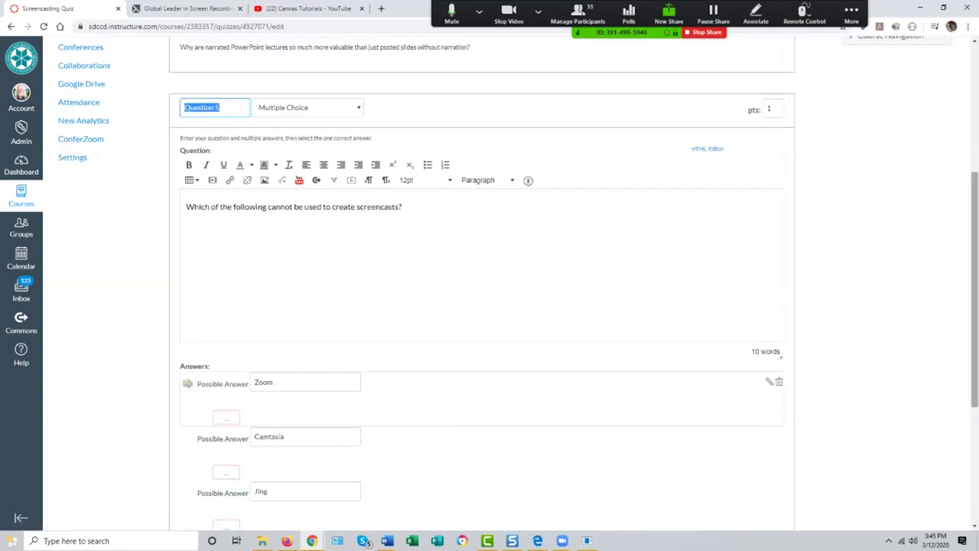
{"action": "scroll", "coordinate": [490, 306], "scroll_direction": "down", "scroll_amount": 3}
{"action": "left_click", "coordinate": [780, 494]}
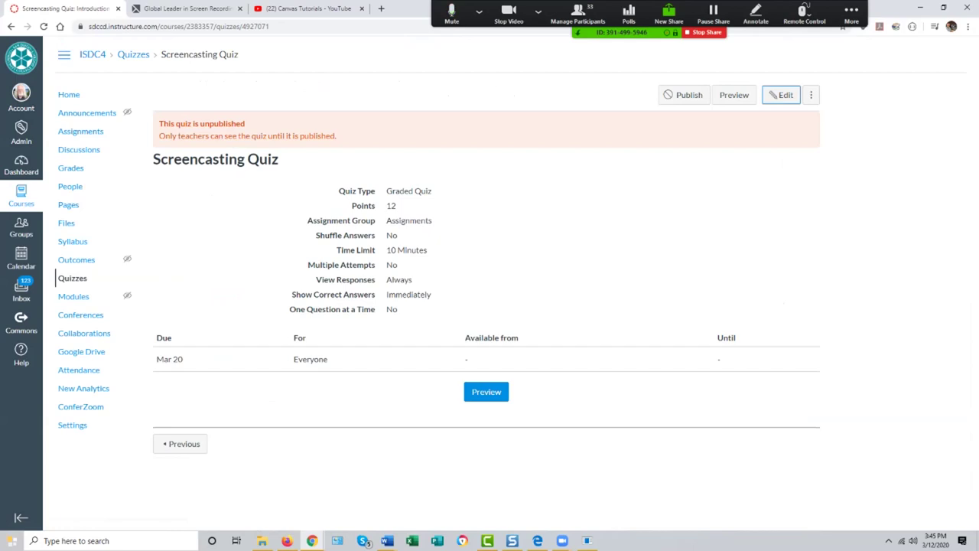
Step: Set Question 5 to 15 points, save the quiz at 26 points total, then go to Modules
{"action": "left_click", "coordinate": [781, 95]}
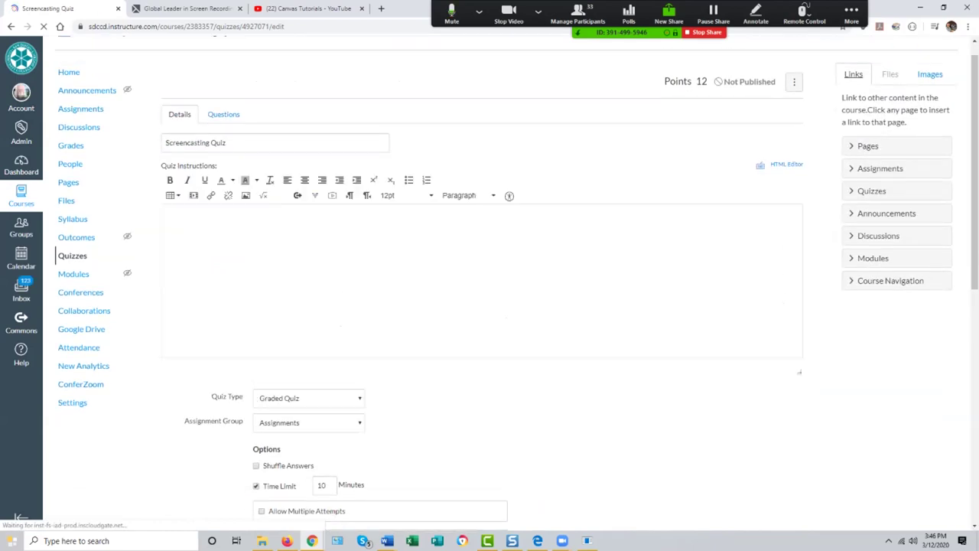
{"action": "left_click", "coordinate": [223, 137]}
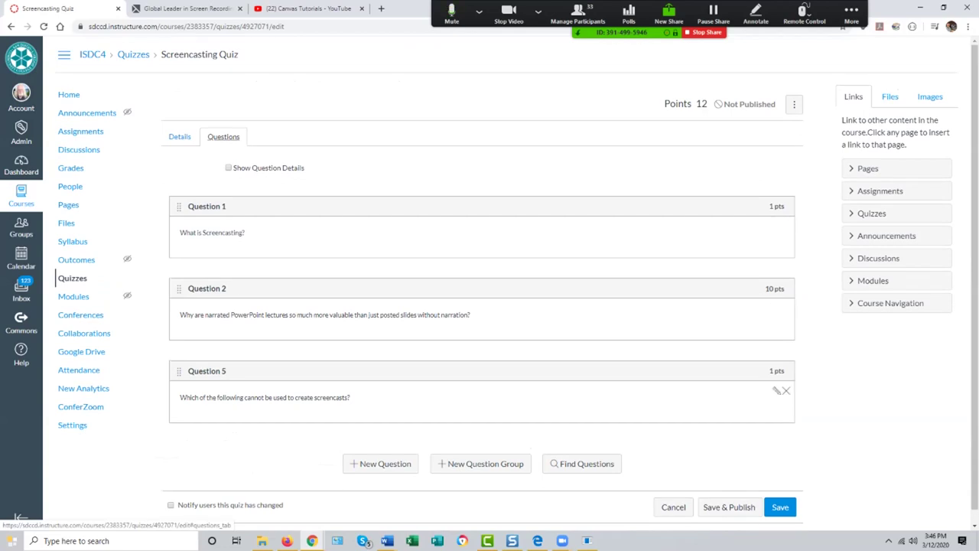
{"action": "left_click", "coordinate": [776, 390]}
{"action": "double_click", "coordinate": [769, 376]}
{"action": "type", "text": "15"}
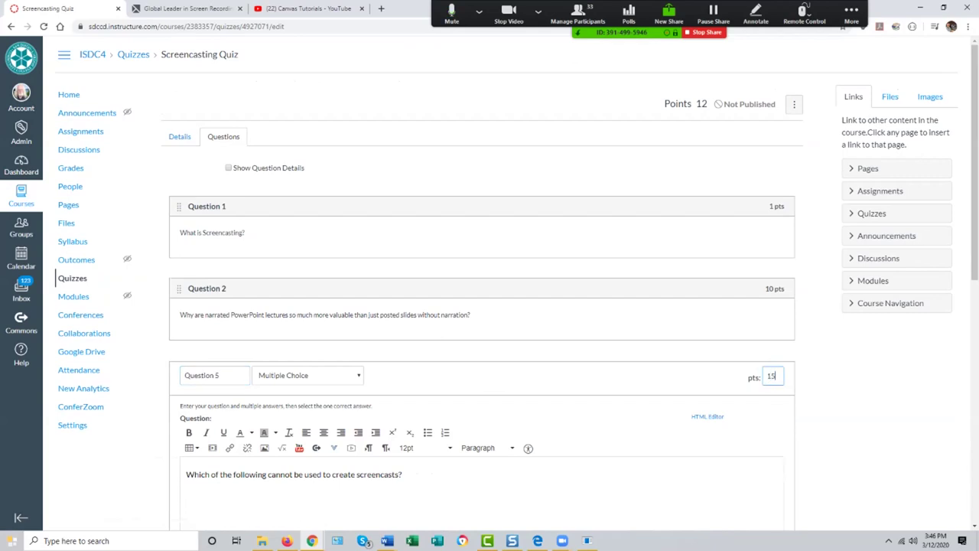
{"action": "scroll", "coordinate": [490, 306], "scroll_direction": "down", "scroll_amount": 4}
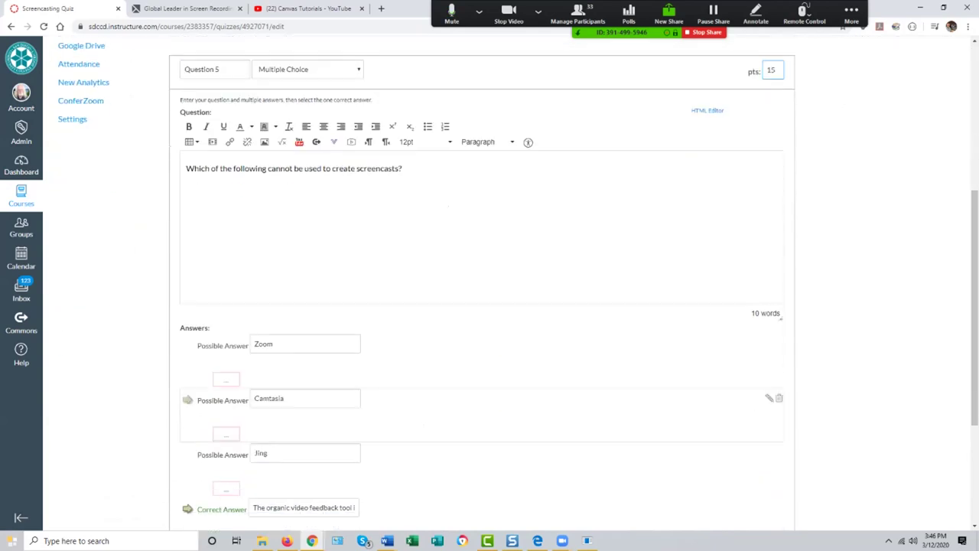
{"action": "scroll", "coordinate": [490, 306], "scroll_direction": "down", "scroll_amount": 3}
{"action": "left_click", "coordinate": [243, 393]}
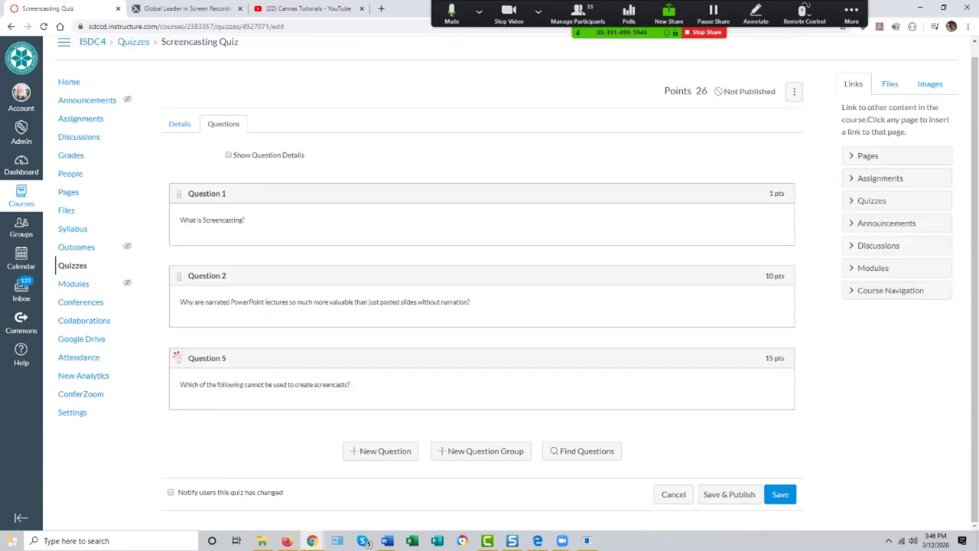
{"action": "left_click", "coordinate": [780, 494]}
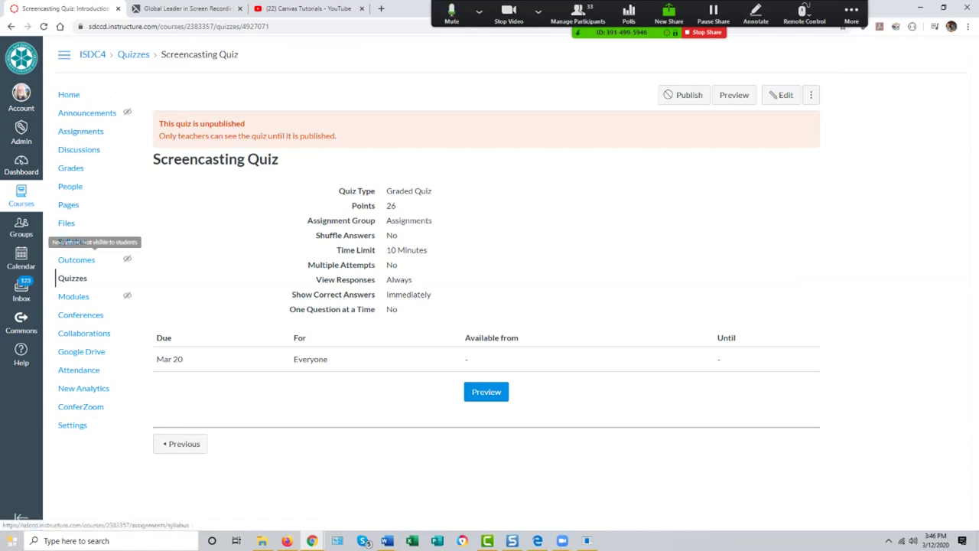
{"action": "key", "text": "Tab"}
{"action": "key", "text": "Tab"}
{"action": "key", "text": "Return"}
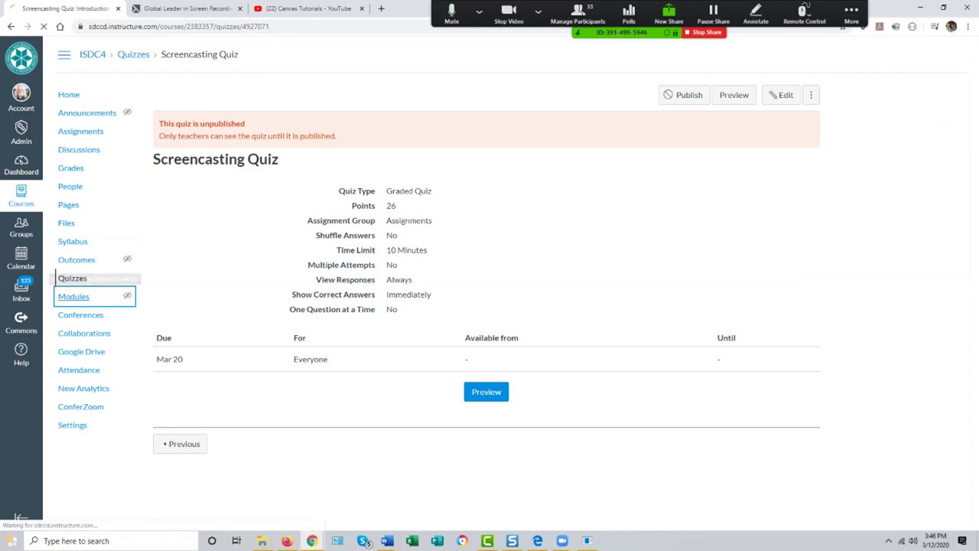
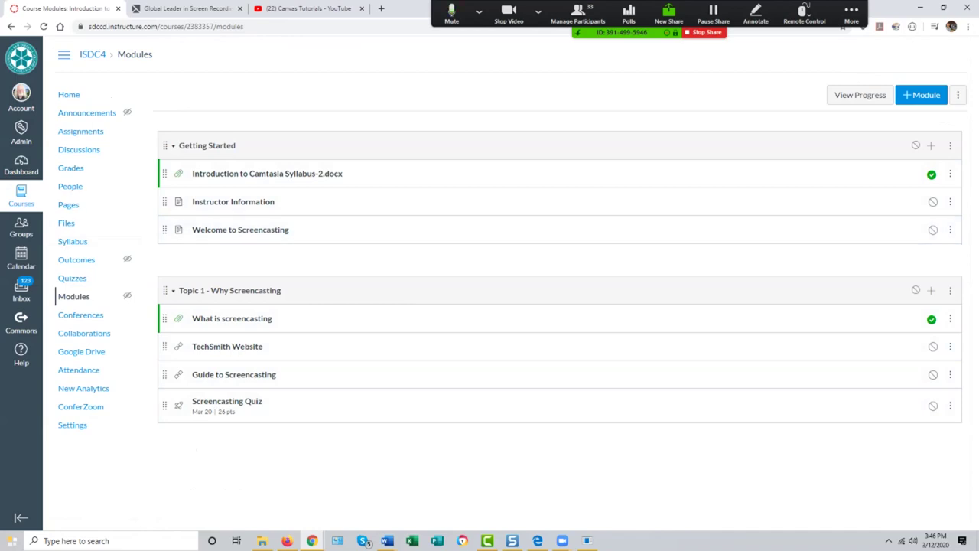
Step: Add a new 'Define Screencasting' assignment to the Topic 1 - Why Screencasting module and open it
{"action": "left_click", "coordinate": [931, 290]}
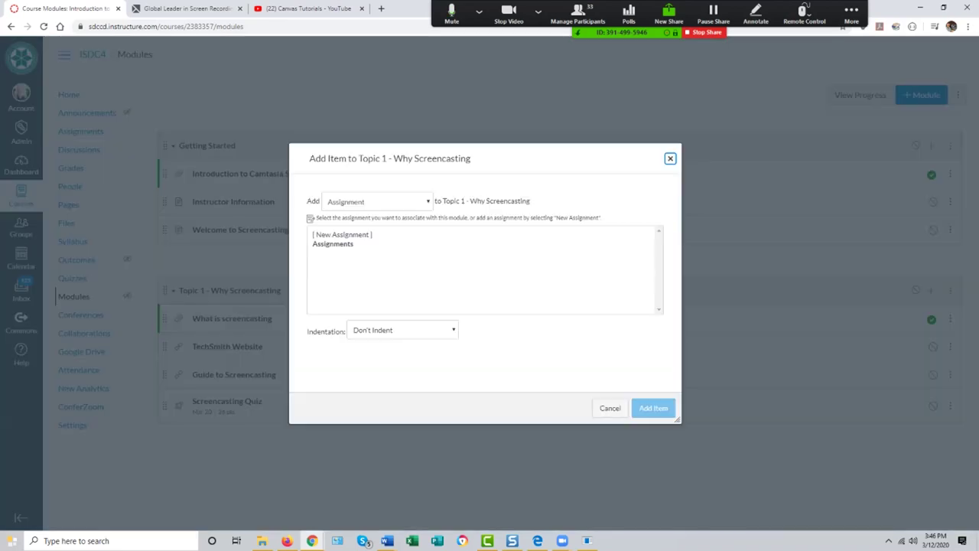
{"action": "left_click", "coordinate": [378, 201]}
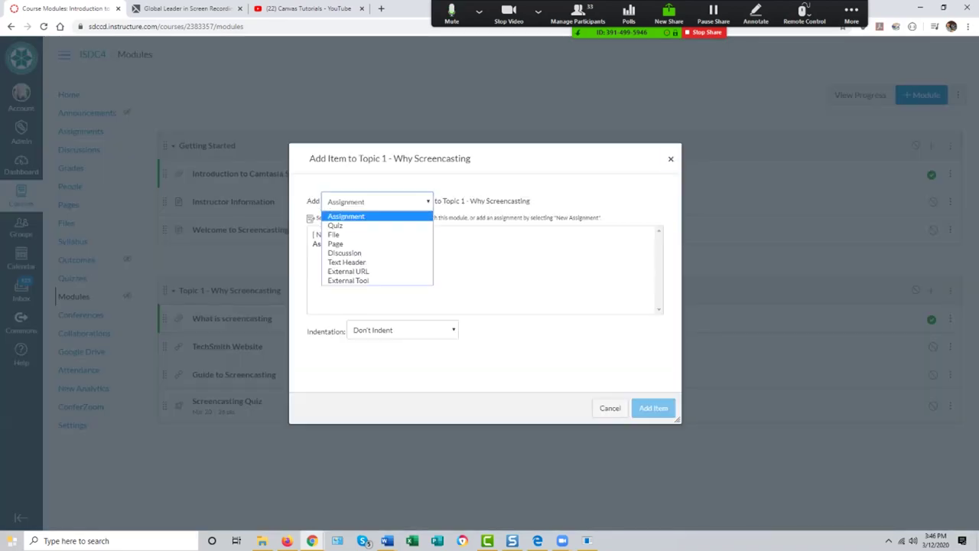
{"action": "key", "text": "Escape"}
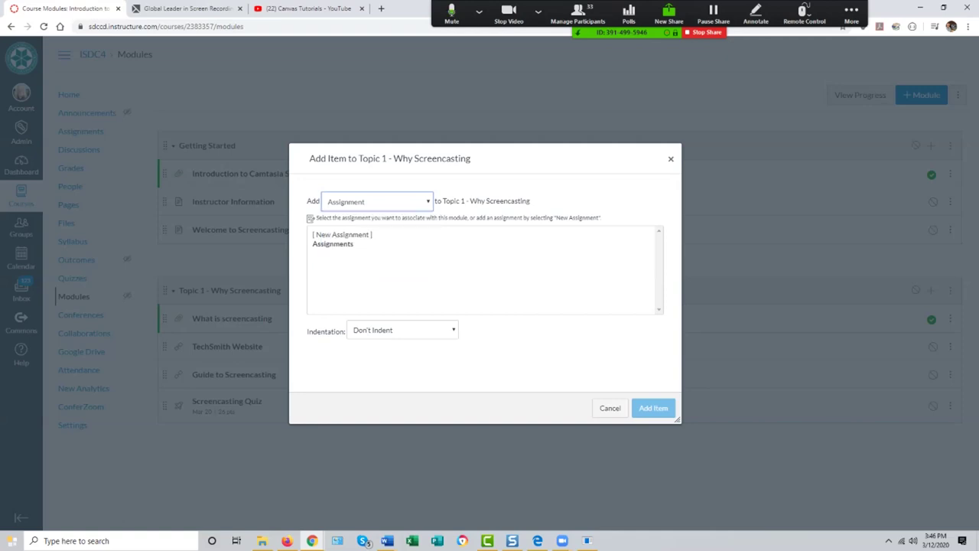
{"action": "left_click", "coordinate": [341, 235]}
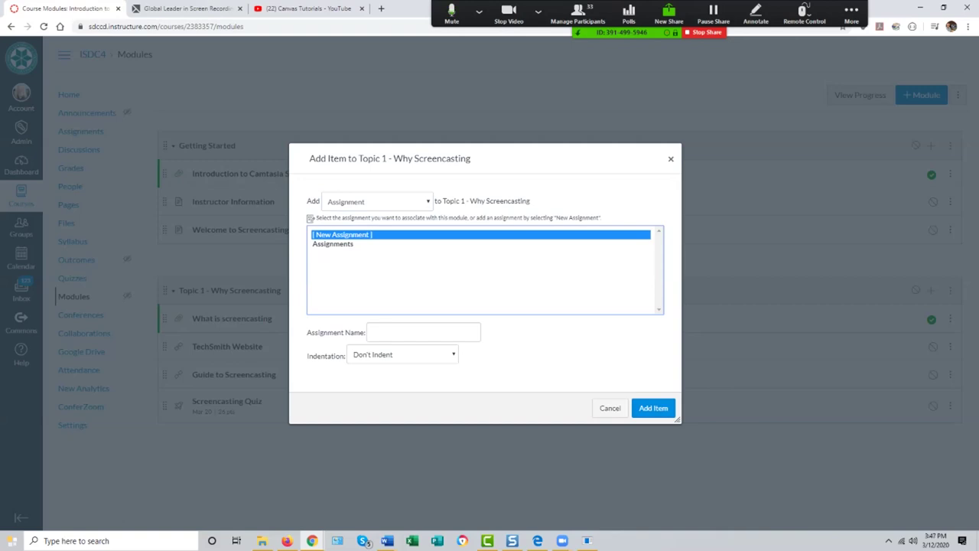
{"action": "left_click", "coordinate": [423, 332]}
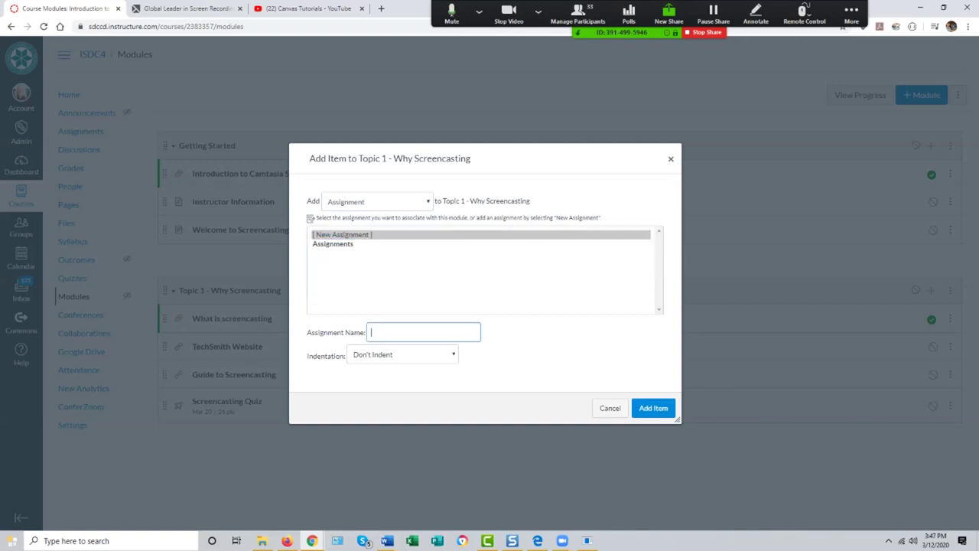
{"action": "type", "text": "Define Screencasting"}
{"action": "left_click", "coordinate": [653, 408]}
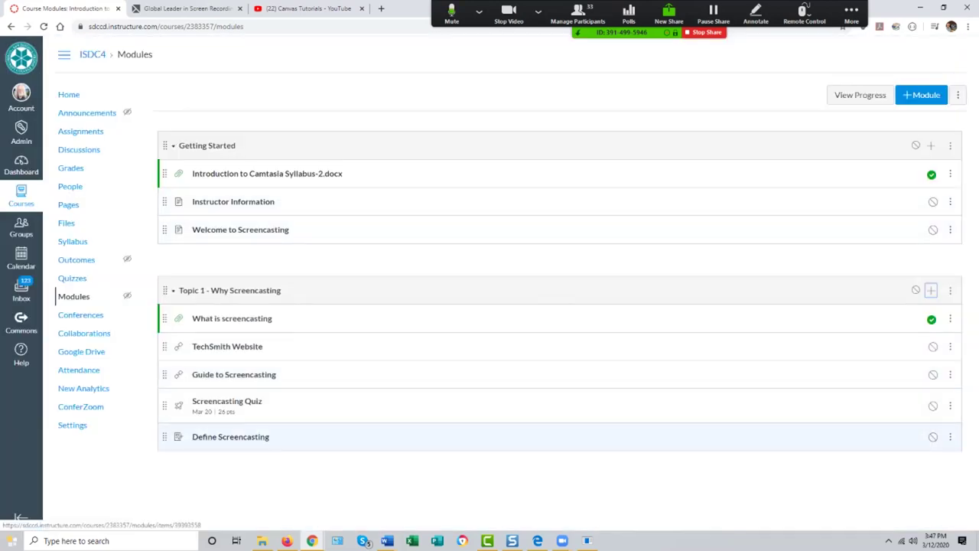
{"action": "left_click", "coordinate": [230, 436]}
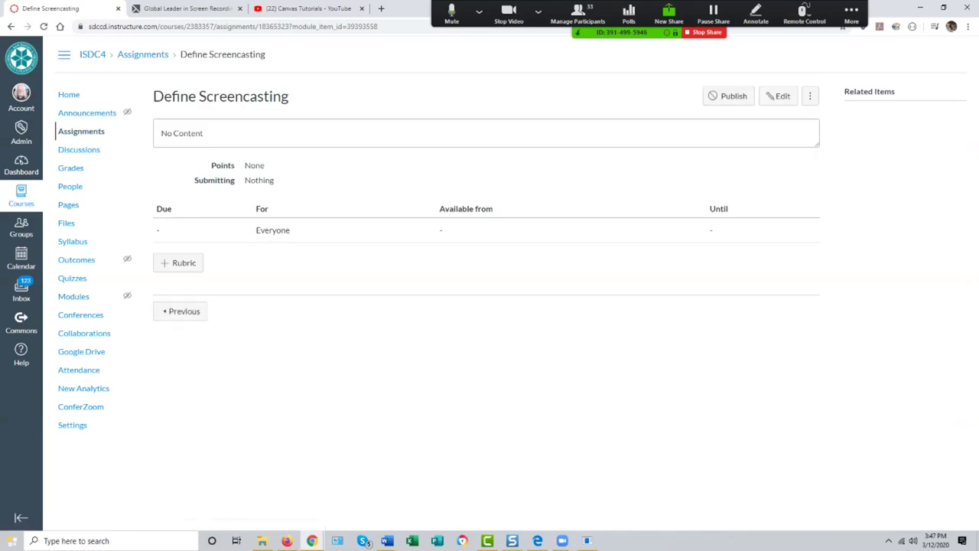
Step: Write the description 'Define screencasting including names of screencasting tools and examples of application of screencasting.'
{"action": "left_click", "coordinate": [778, 95]}
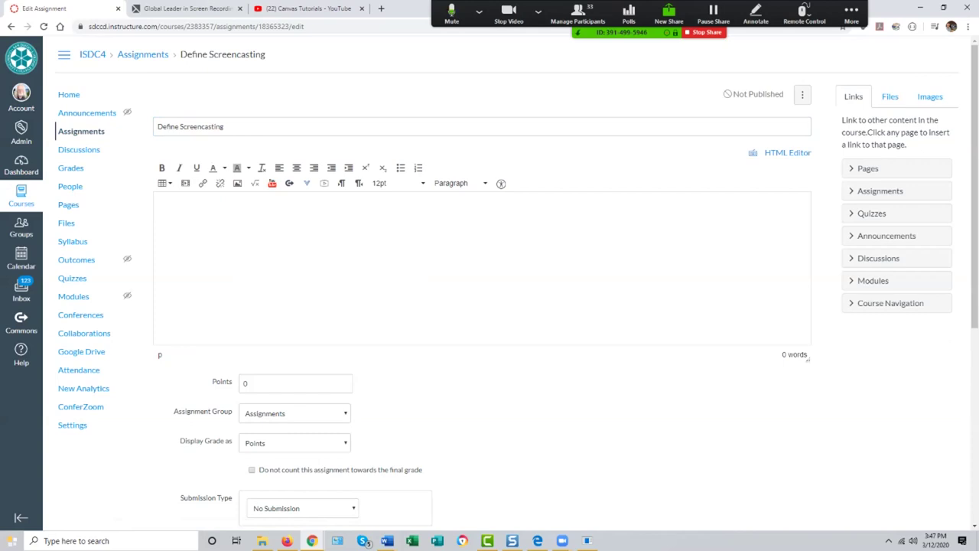
{"action": "type", "text": "Ddefine screencasting"}
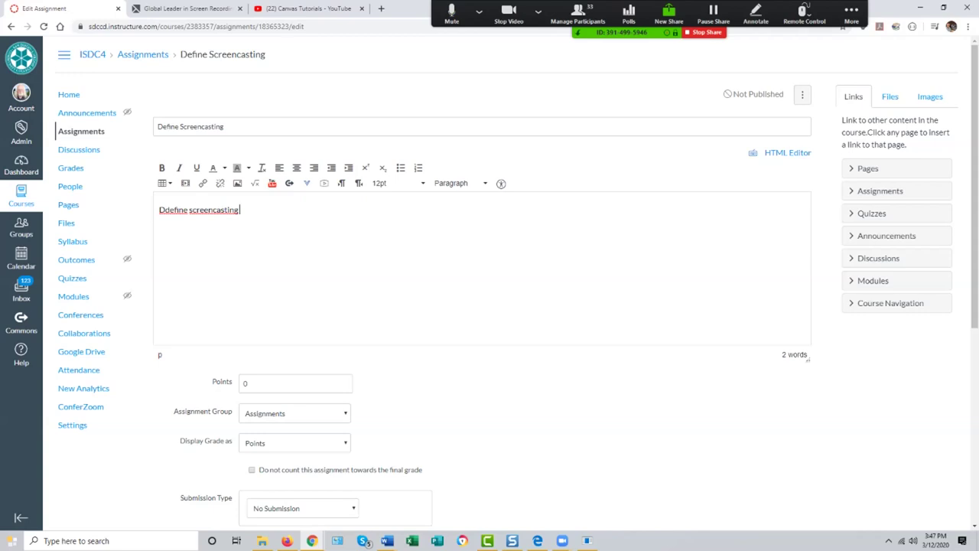
{"action": "left_click", "coordinate": [169, 209]}
{"action": "key", "text": "BackSpace"}
{"action": "left_click", "coordinate": [235, 209]}
{"action": "type", "text": "including "}
{"action": "type", "text": "sc"}
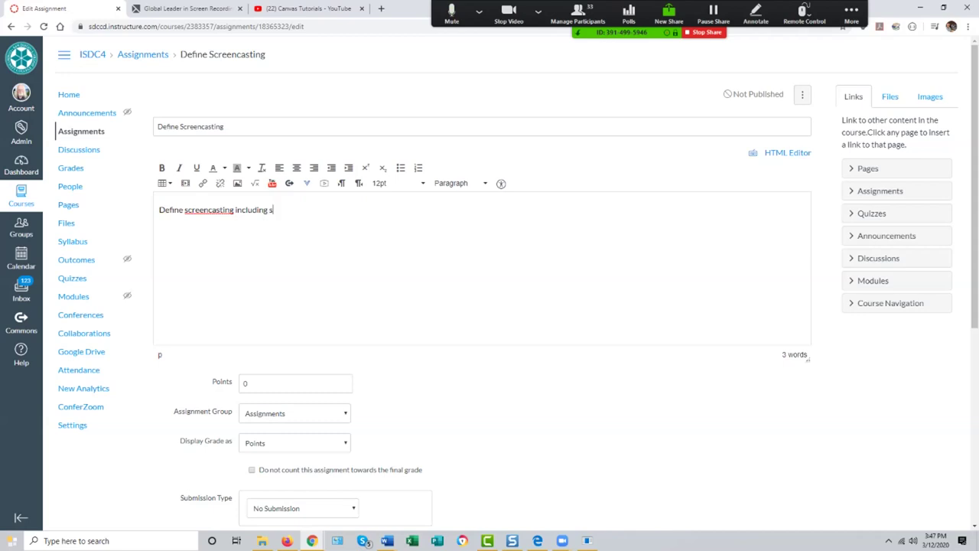
{"action": "key", "text": "BackSpace"}
{"action": "key", "text": "BackSpace"}
{"action": "type", "text": "names of screencasting tools"}
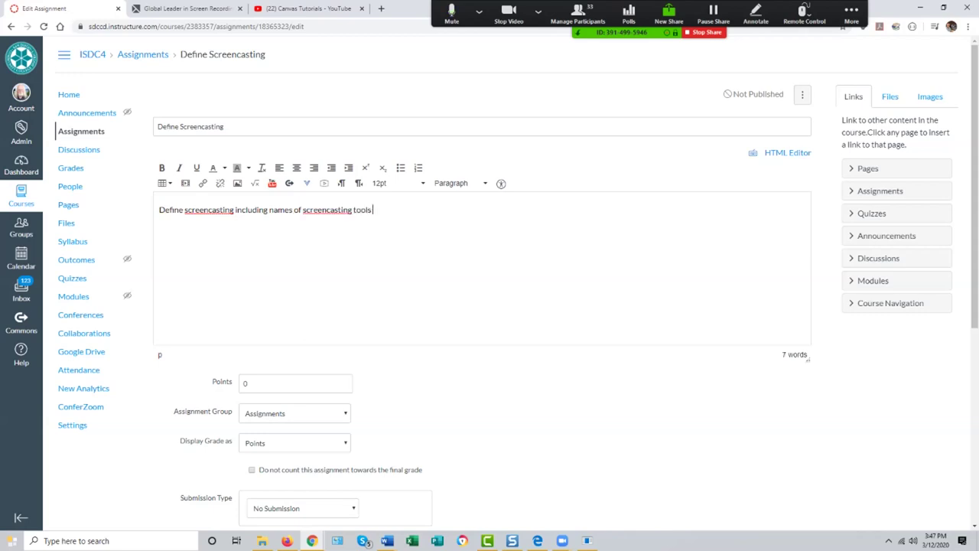
{"action": "type", "text": " and examples of applicatio"}
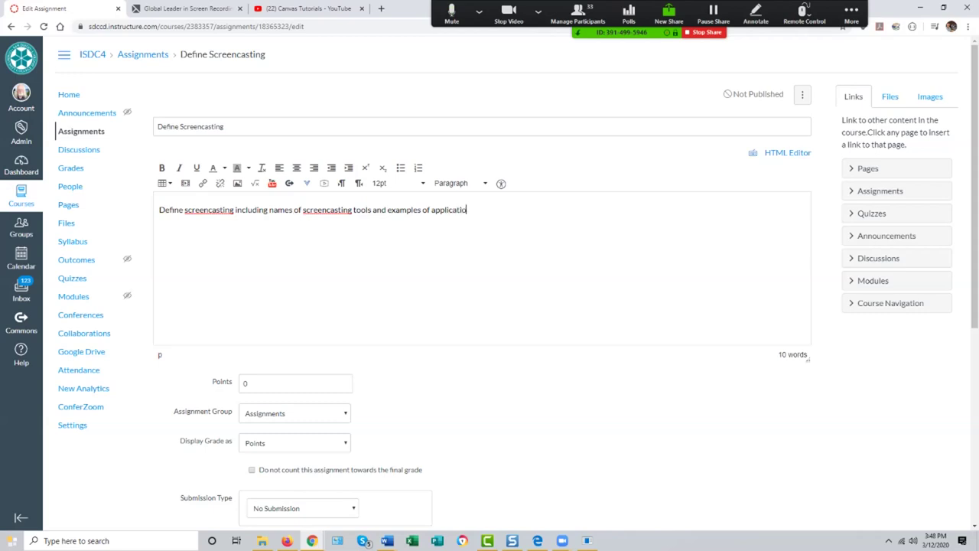
{"action": "type", "text": "n of screencasting."}
Step: Make the assignment worth 20 points with an Online submission type
{"action": "left_click", "coordinate": [245, 382]}
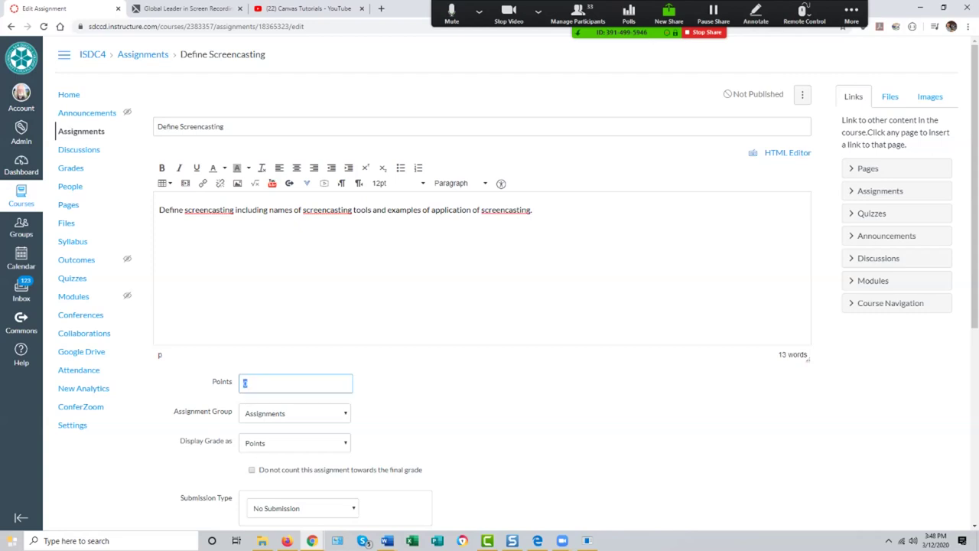
{"action": "type", "text": "20"}
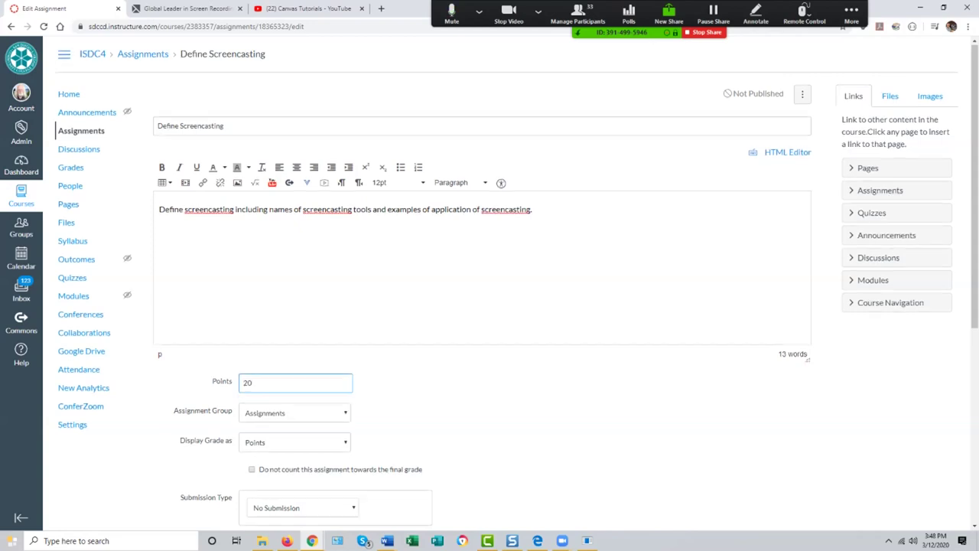
{"action": "scroll", "coordinate": [245, 383], "scroll_direction": "down", "scroll_amount": 3}
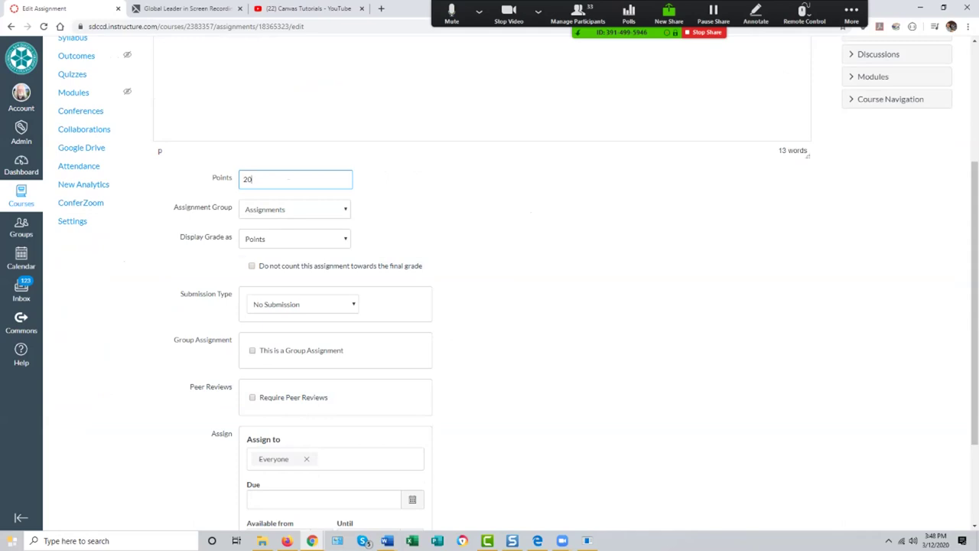
{"action": "left_click", "coordinate": [303, 304]}
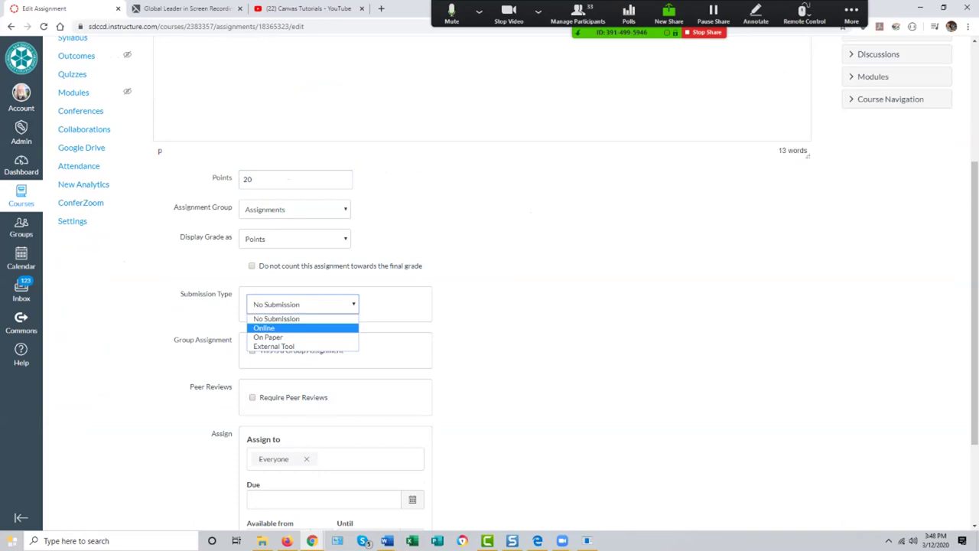
{"action": "left_click", "coordinate": [268, 328]}
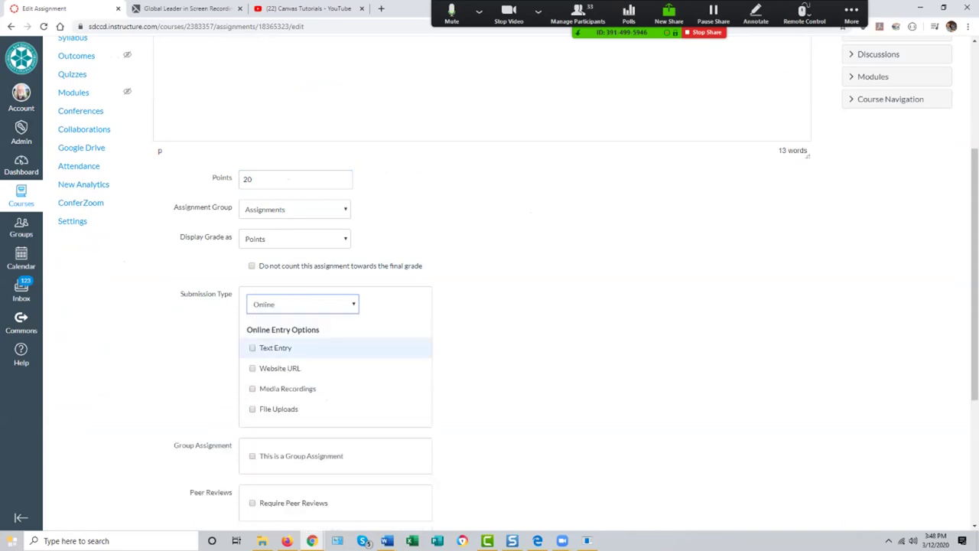
Step: Allow File Uploads only, restricted to the .doc,docx file extensions
{"action": "scroll", "coordinate": [336, 347], "scroll_direction": "down", "scroll_amount": 2}
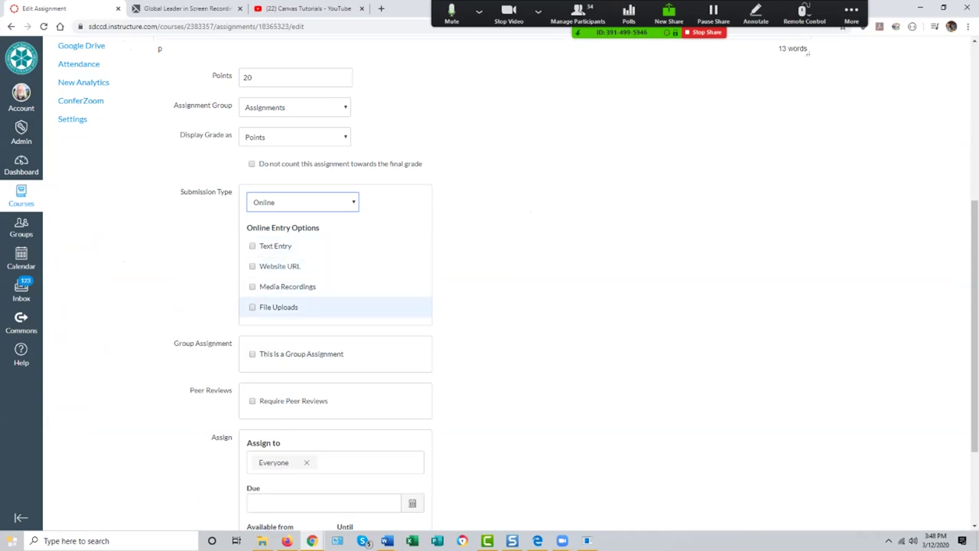
{"action": "left_click", "coordinate": [252, 307]}
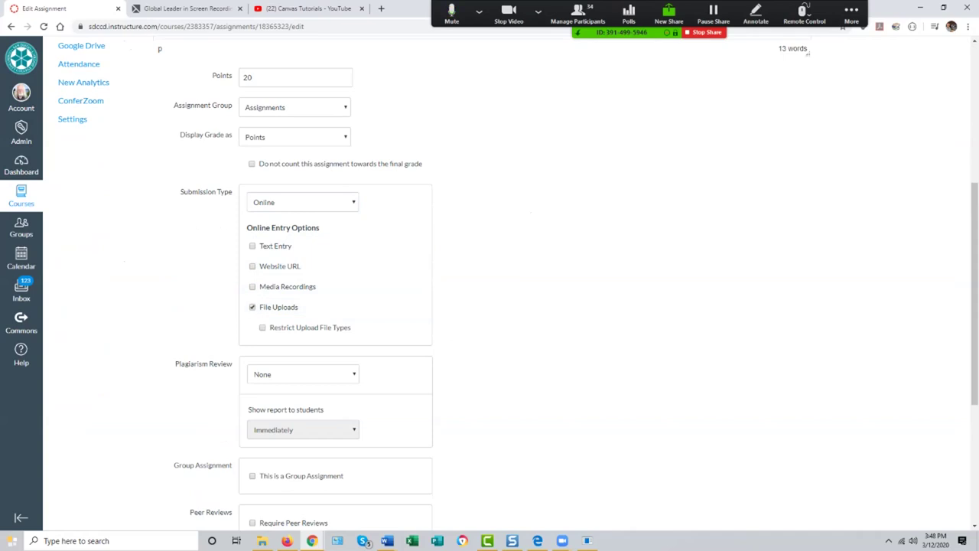
{"action": "left_click", "coordinate": [263, 328]}
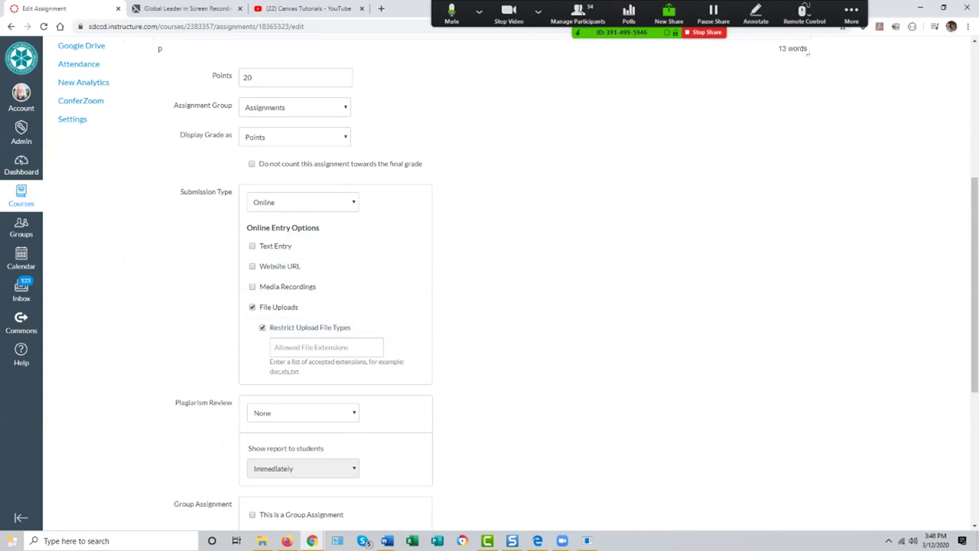
{"action": "left_click", "coordinate": [326, 347]}
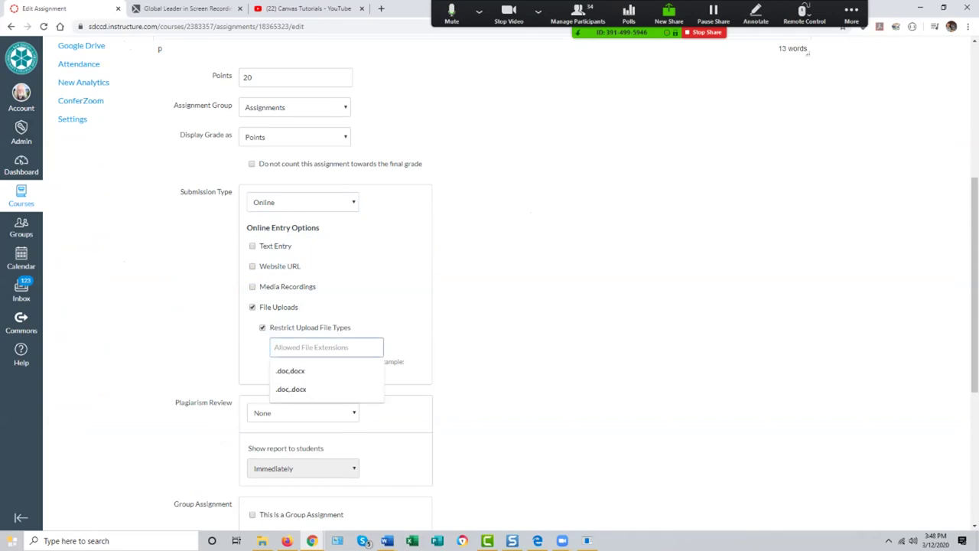
{"action": "key", "text": "Down"}
{"action": "key", "text": "Return"}
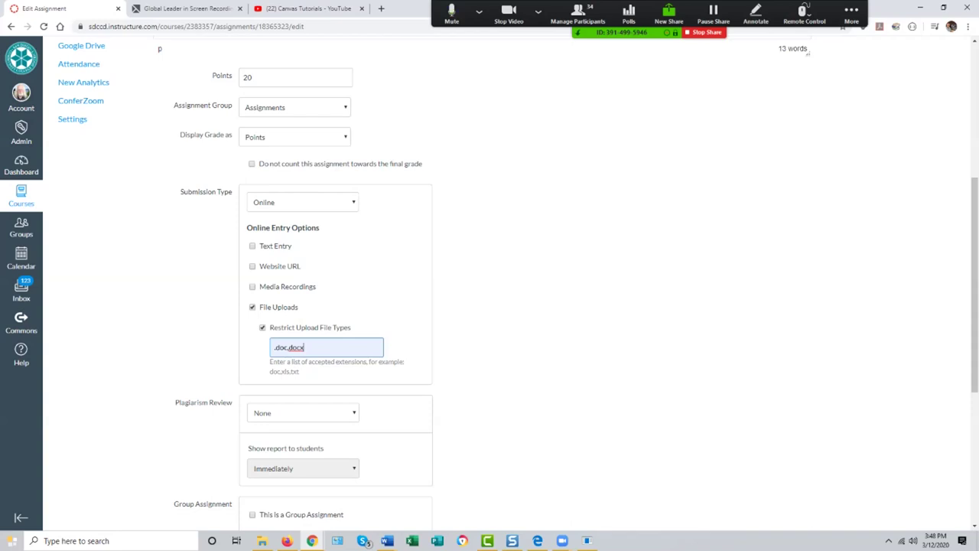
{"action": "scroll", "coordinate": [519, 281], "scroll_direction": "down", "scroll_amount": 2}
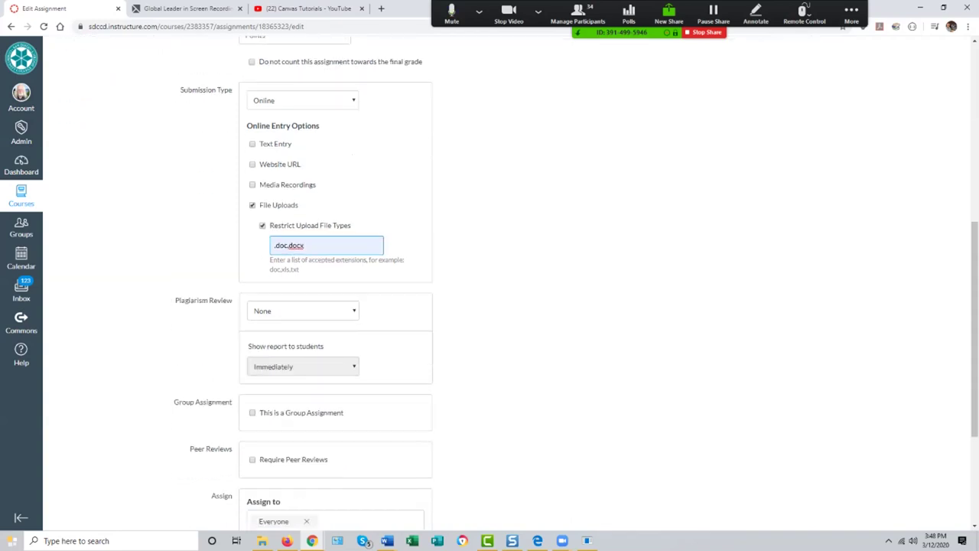
{"action": "scroll", "coordinate": [519, 280], "scroll_direction": "down", "scroll_amount": 2}
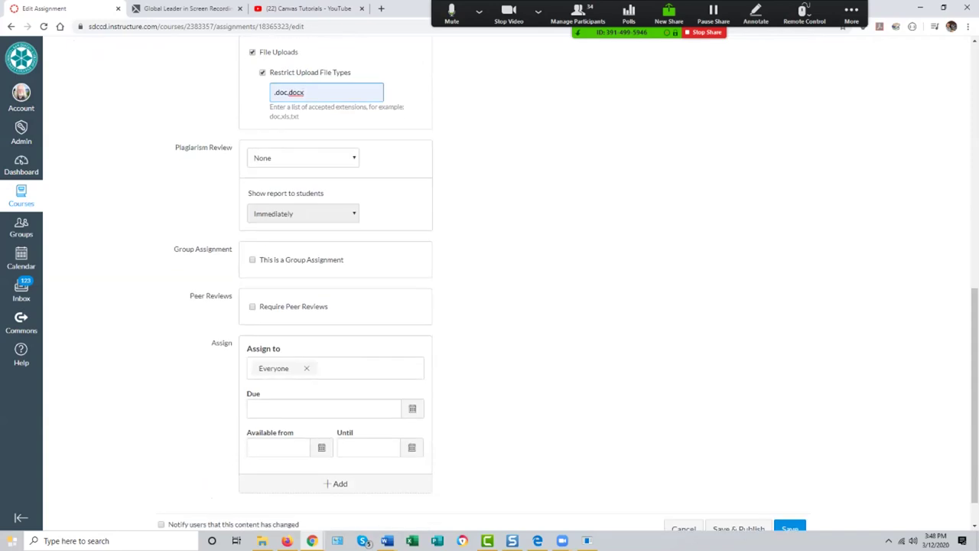
Step: Leave plagiarism review at None, set the due date to March 20, and save the assignment
{"action": "left_click", "coordinate": [302, 157]}
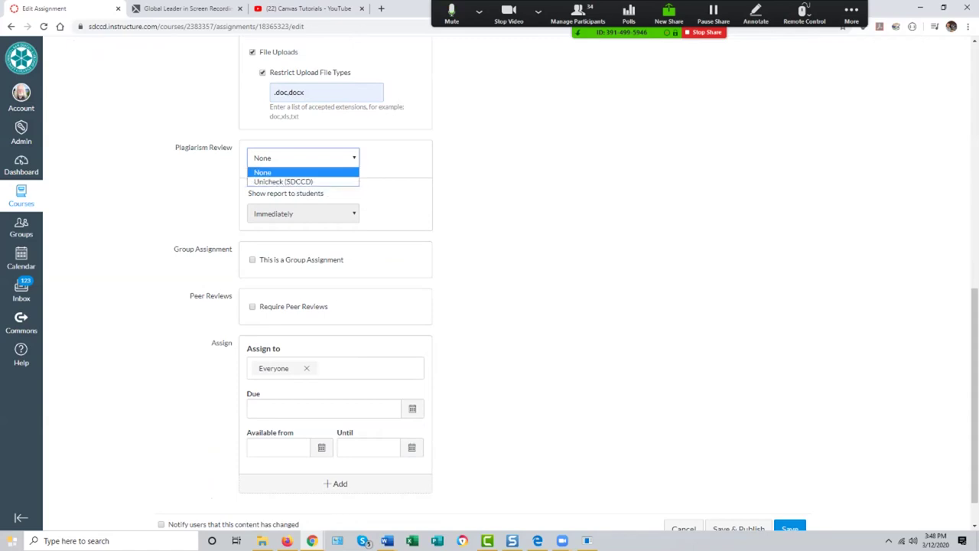
{"action": "left_click", "coordinate": [296, 172]}
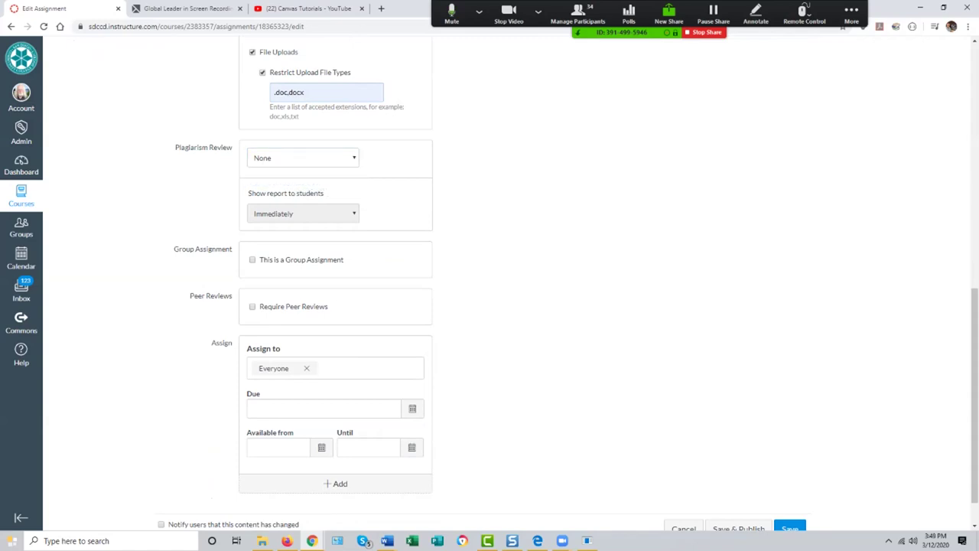
{"action": "scroll", "coordinate": [489, 306], "scroll_direction": "down", "scroll_amount": 1}
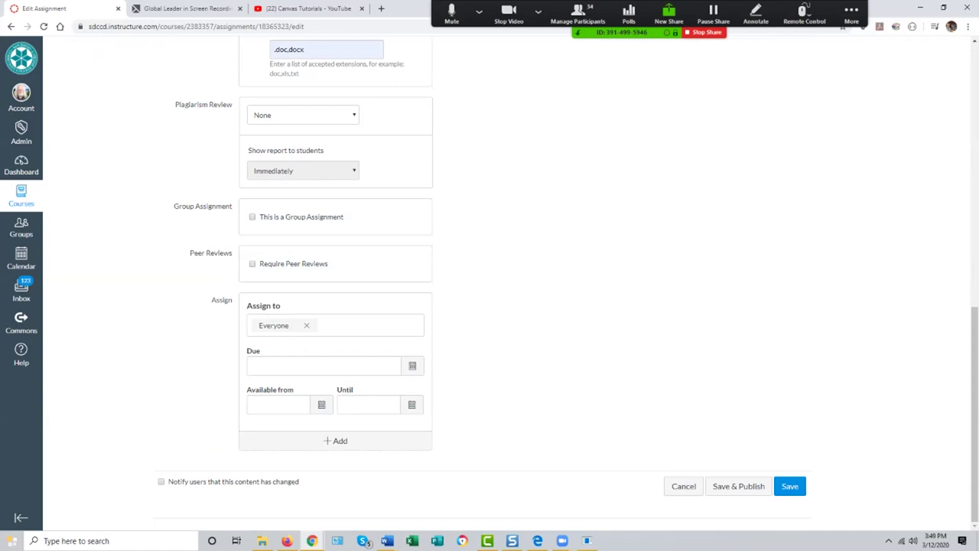
{"action": "left_click", "coordinate": [412, 365]}
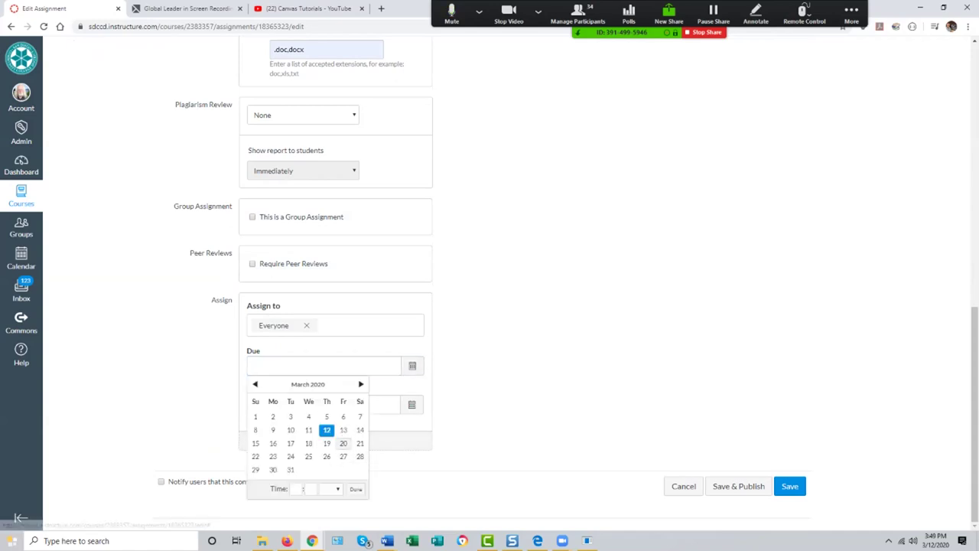
{"action": "left_click", "coordinate": [343, 443]}
{"action": "key", "text": "Return"}
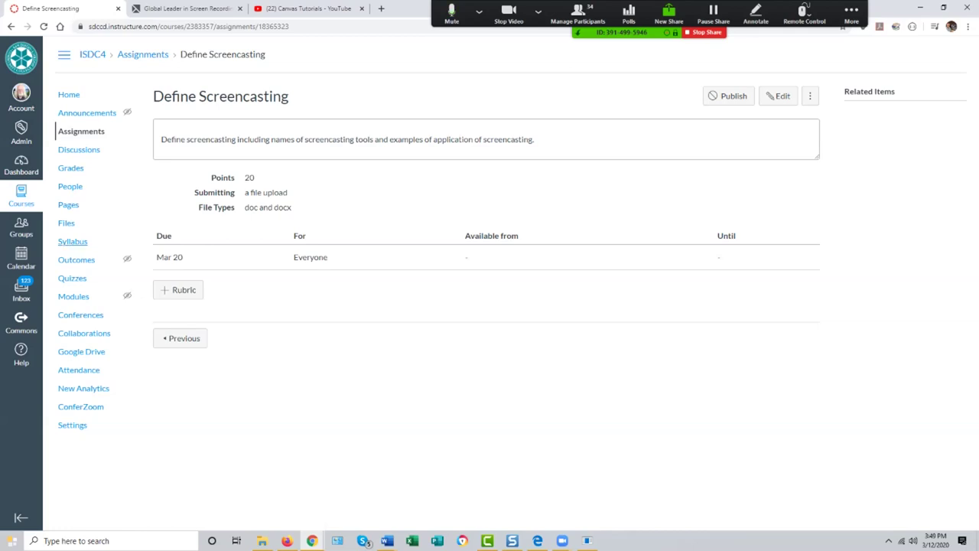
{"action": "left_click", "coordinate": [74, 296]}
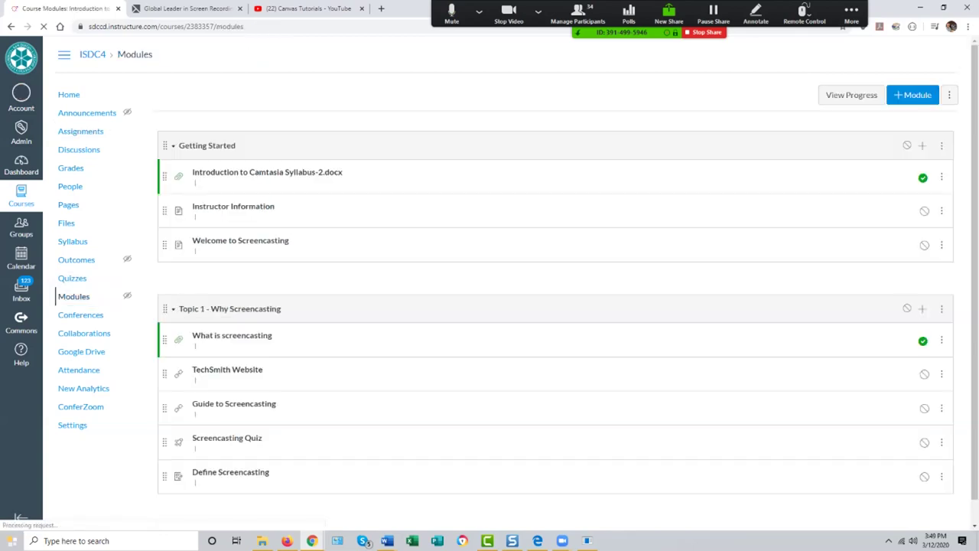
Step: Preview the course Home page in Student View, then leave Student View
{"action": "left_click", "coordinate": [69, 94]}
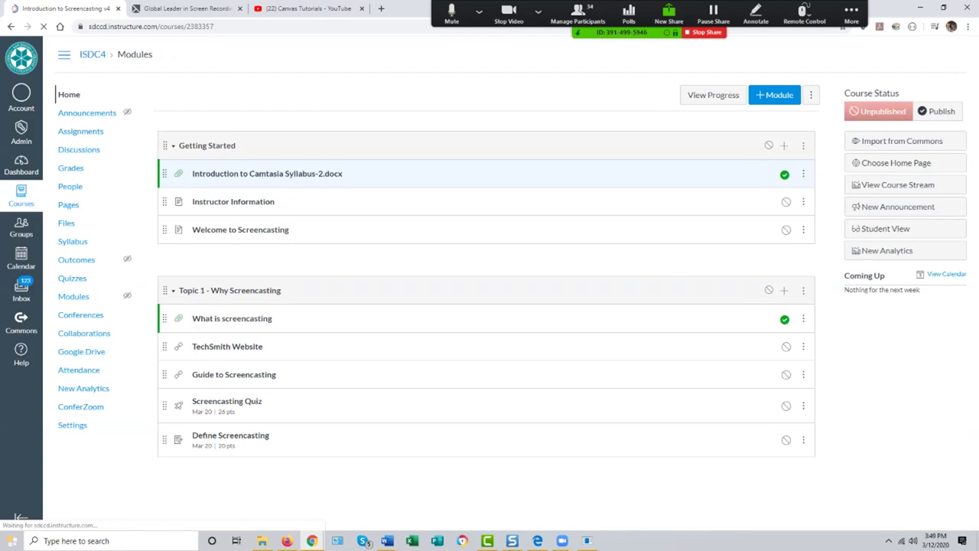
{"action": "left_click", "coordinate": [886, 228]}
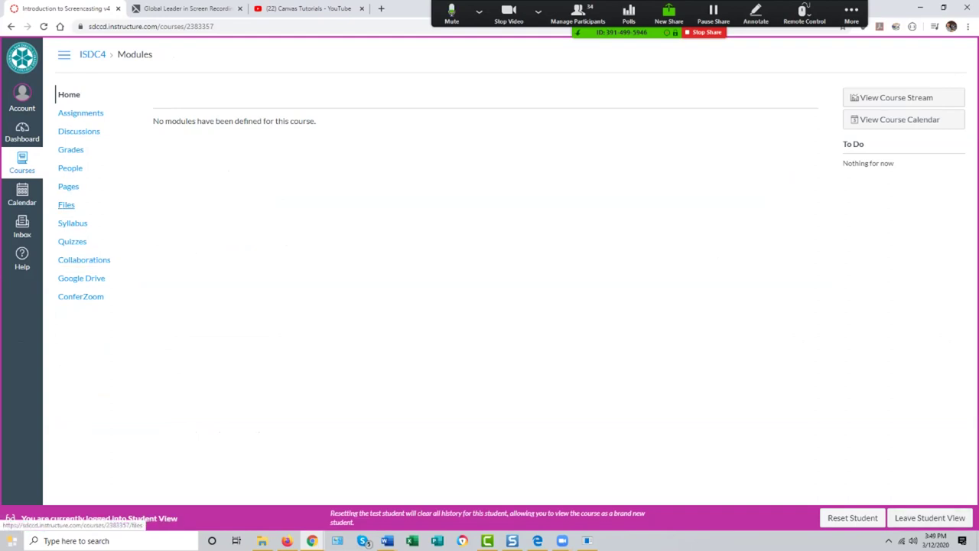
{"action": "left_click", "coordinate": [68, 95]}
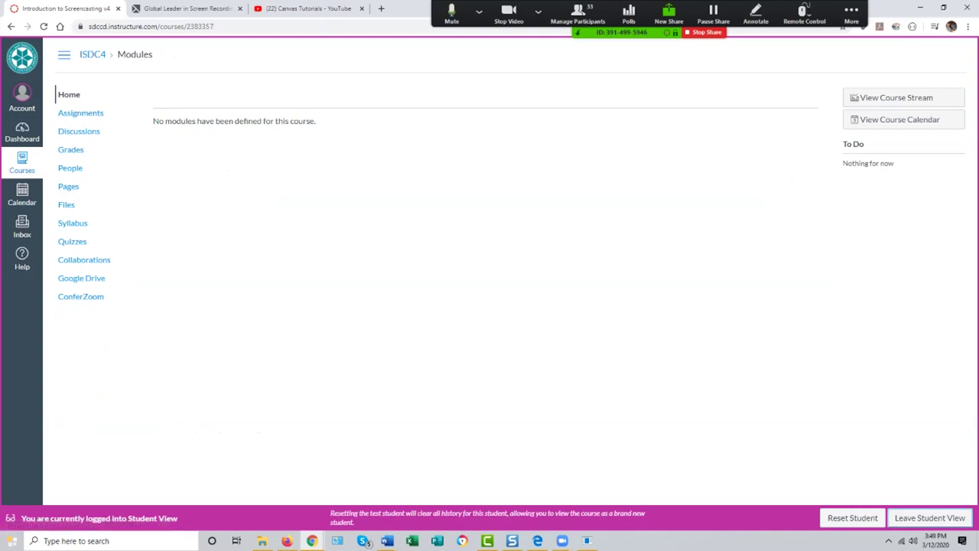
{"action": "left_click", "coordinate": [930, 518]}
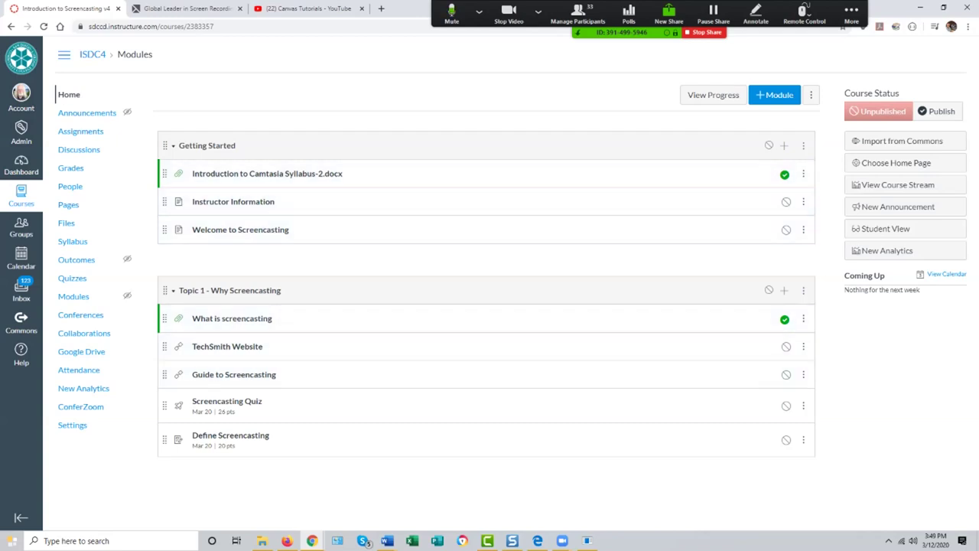
Step: Publish the Getting Started and Topic 1 modules, re-toggle Guide to Screencasting, and enter Student View
{"action": "left_click", "coordinate": [768, 146]}
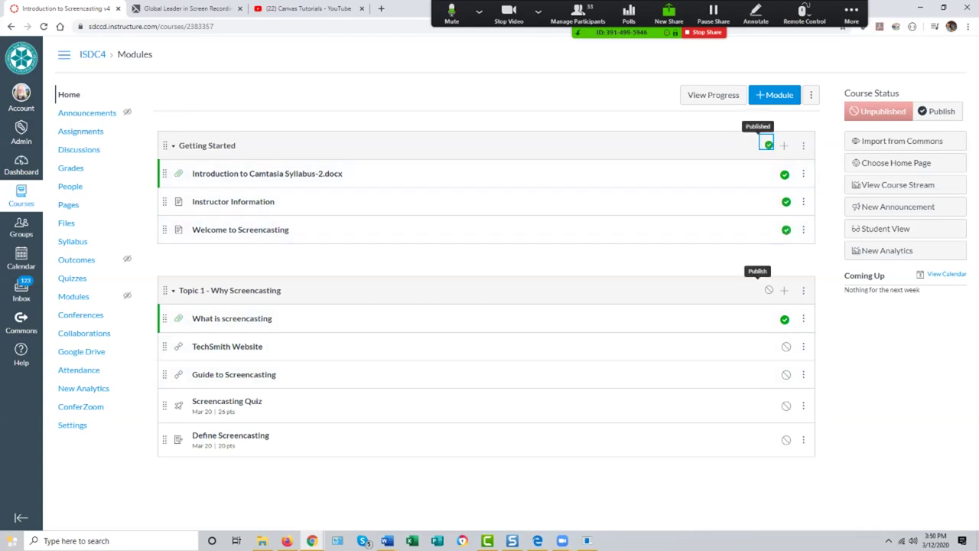
{"action": "left_click", "coordinate": [769, 290]}
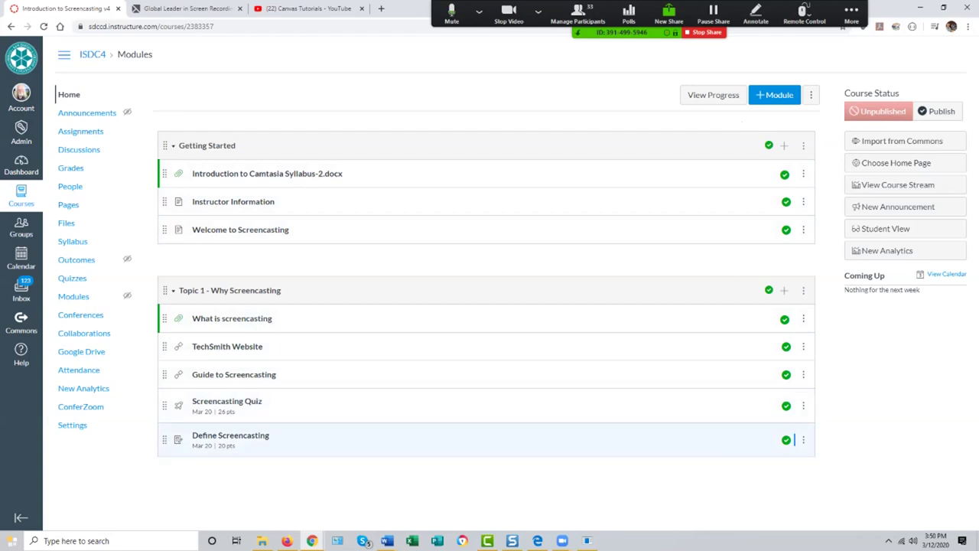
{"action": "left_click", "coordinate": [786, 374]}
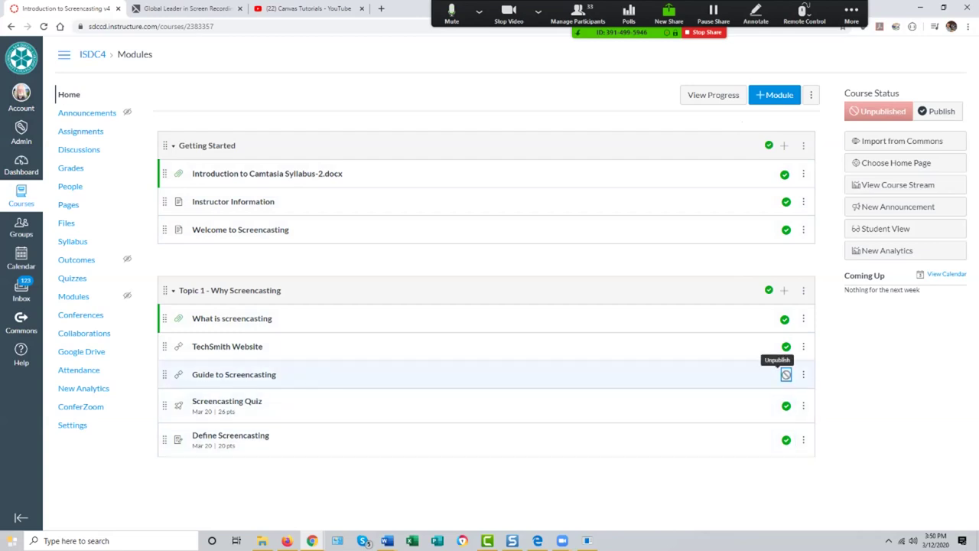
{"action": "left_click", "coordinate": [785, 374]}
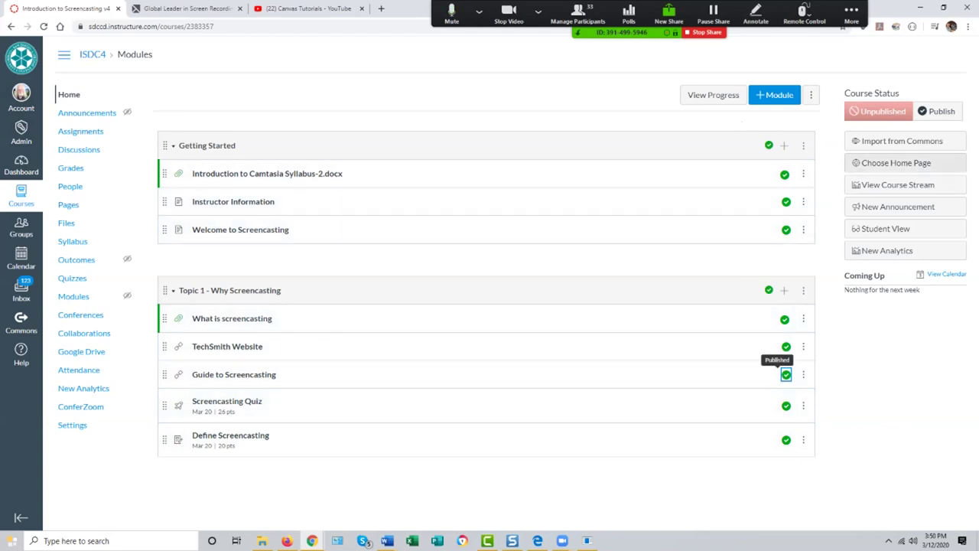
{"action": "left_click", "coordinate": [905, 228]}
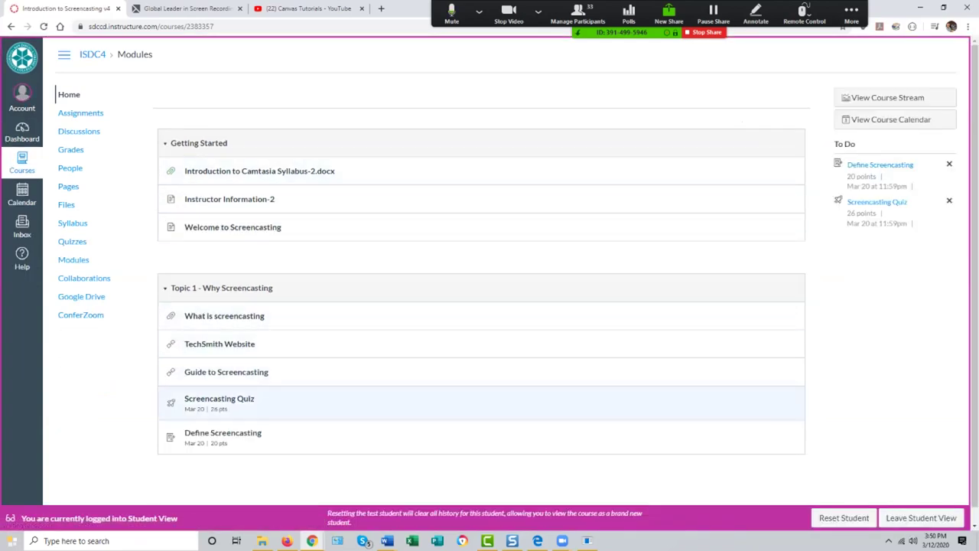
Step: As the test student, open Define Screencasting's file-upload form without choosing a file, then leave Student View
{"action": "left_click", "coordinate": [223, 433]}
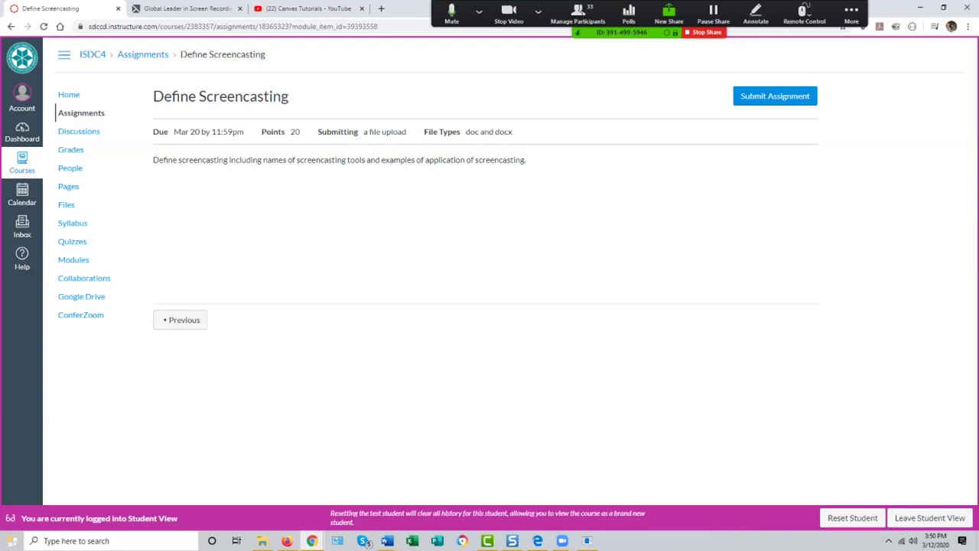
{"action": "left_click", "coordinate": [775, 96]}
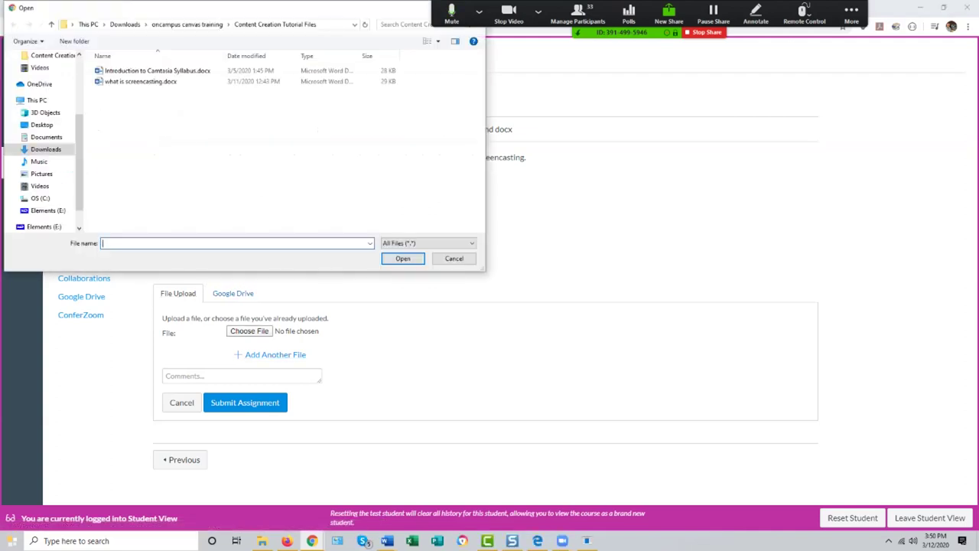
{"action": "key", "text": "Escape"}
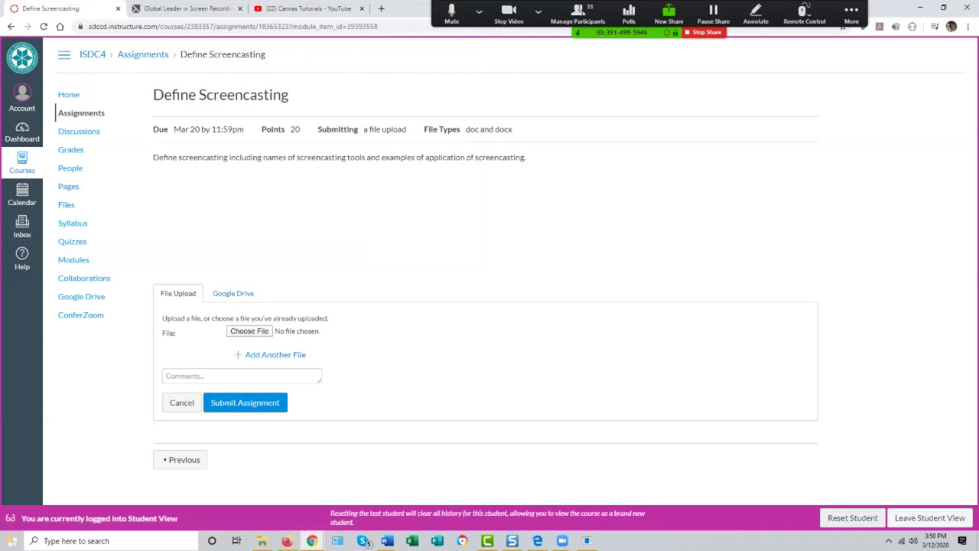
{"action": "left_click", "coordinate": [930, 518]}
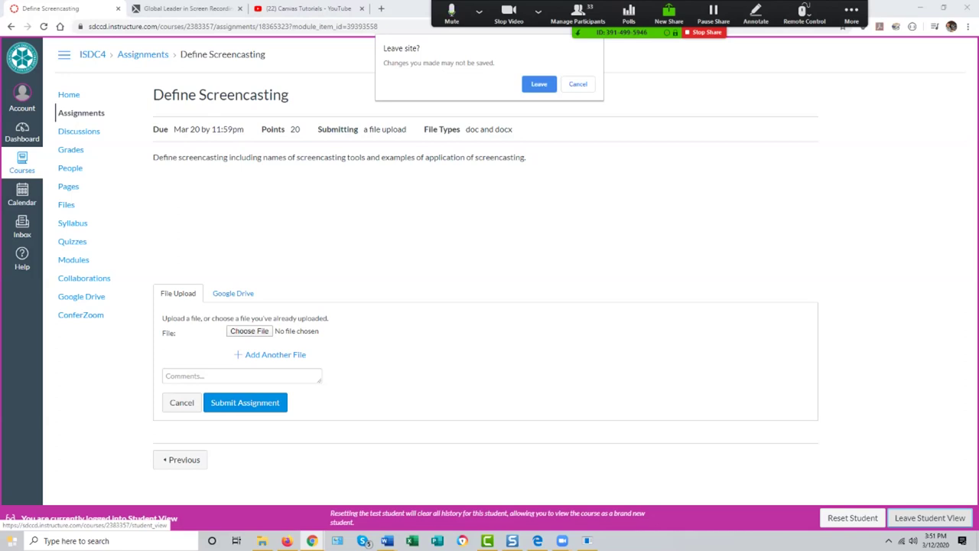
Step: Confirm leaving the student preview and open the course Gradebook
{"action": "key", "text": "Return"}
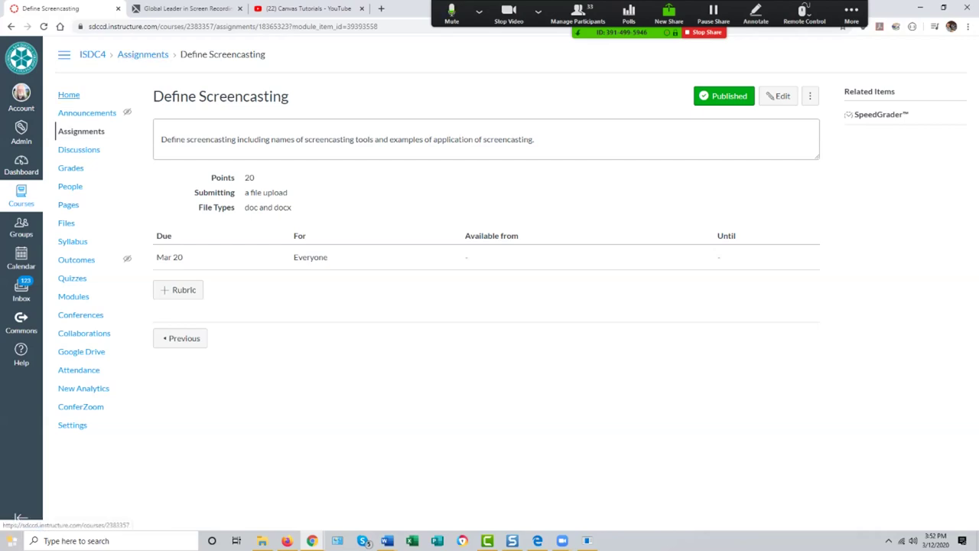
{"action": "left_click", "coordinate": [70, 168]}
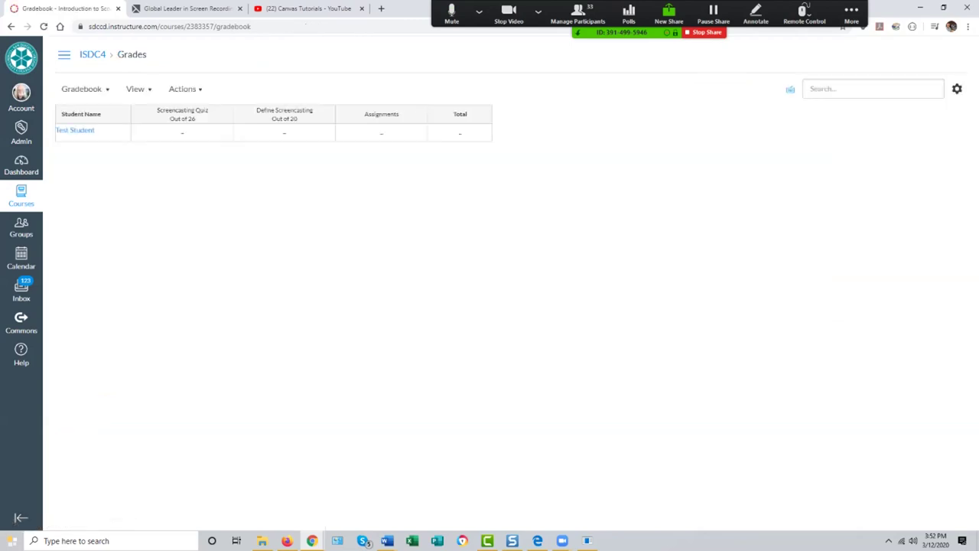
Step: From the Dashboard, open the Introduction to Screencasting (ISCD3) course's Gradebook
{"action": "left_click", "coordinate": [21, 165]}
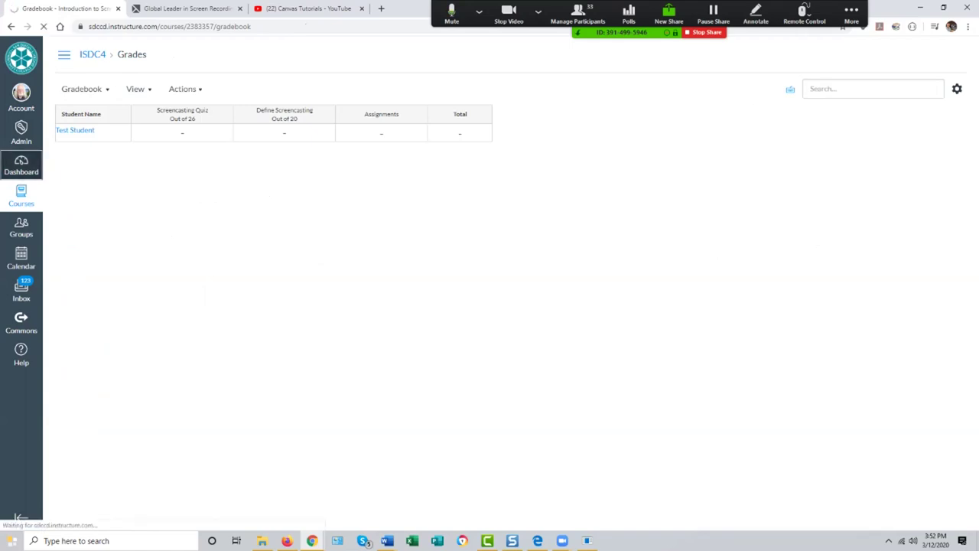
{"action": "scroll", "coordinate": [433, 306], "scroll_direction": "down", "scroll_amount": 3}
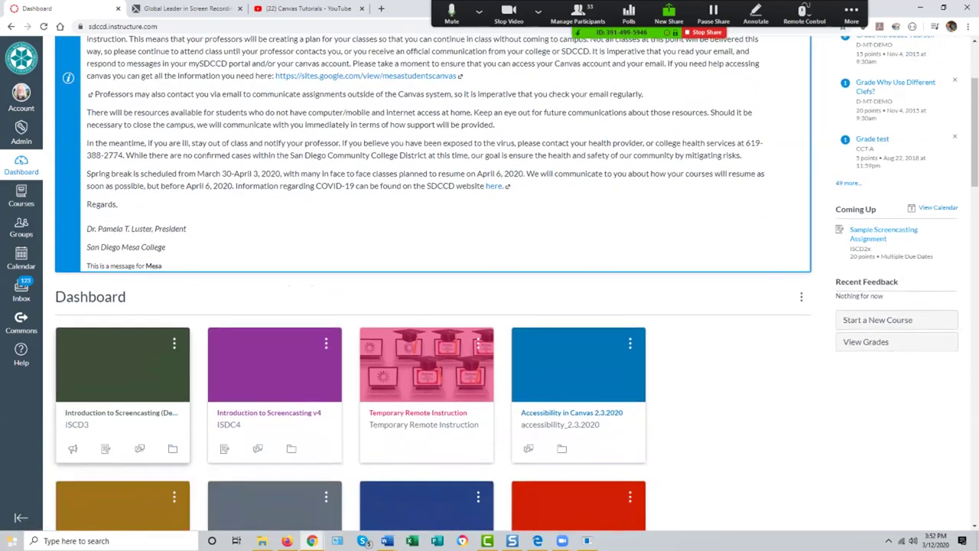
{"action": "left_click", "coordinate": [268, 414]}
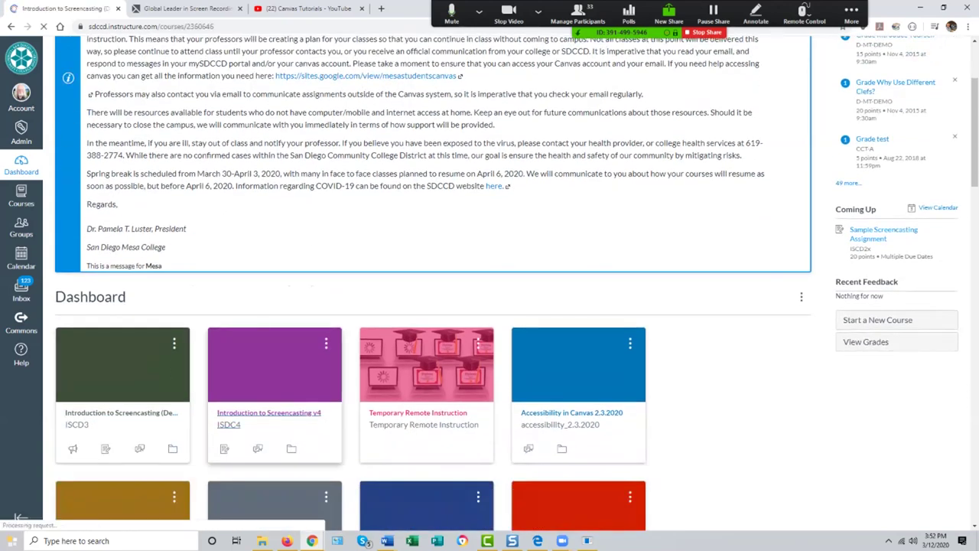
{"action": "left_click", "coordinate": [71, 187]}
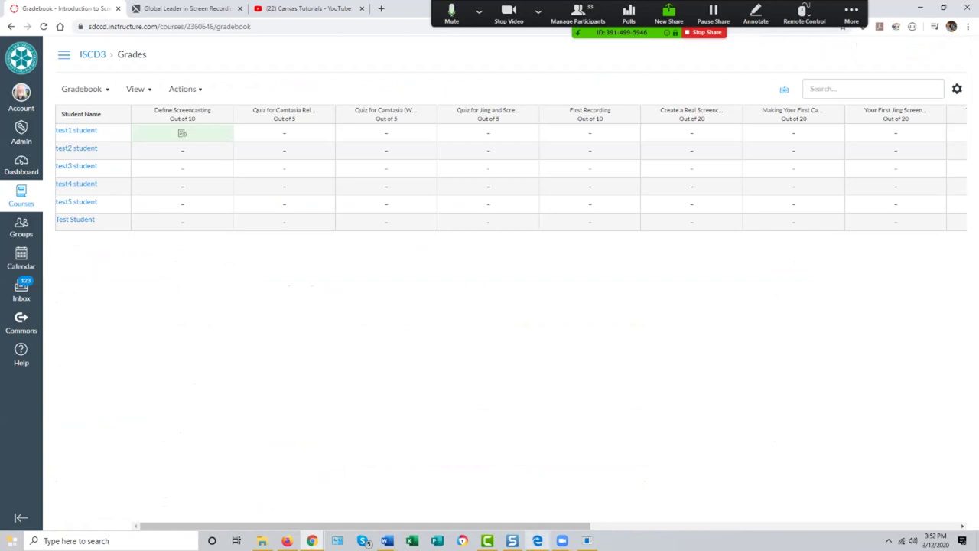
Step: Switch the Gradebook's Total column to Display as Percentage and confirm the change
{"action": "scroll", "coordinate": [511, 176], "scroll_direction": "right", "scroll_amount": 5}
{"action": "scroll", "coordinate": [511, 176], "scroll_direction": "right", "scroll_amount": 4}
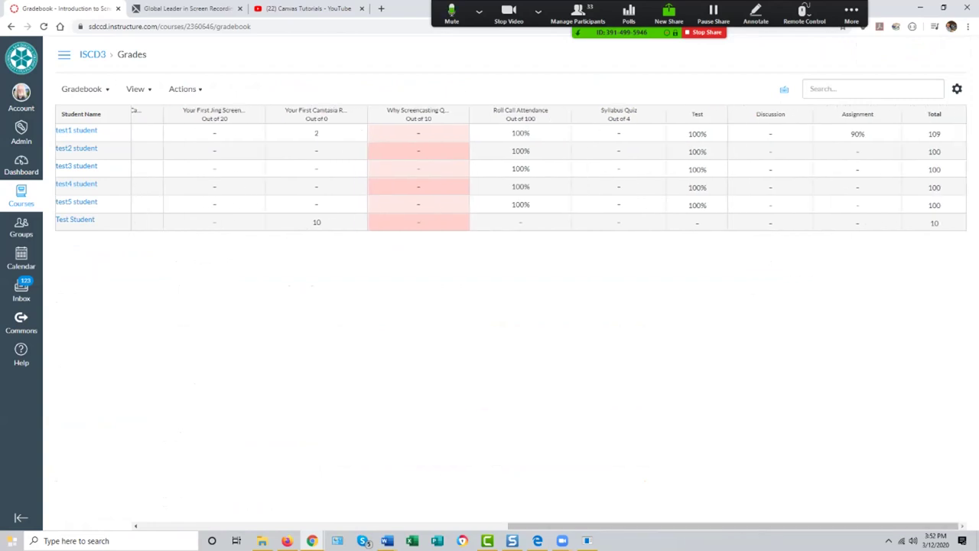
{"action": "left_click", "coordinate": [957, 114]}
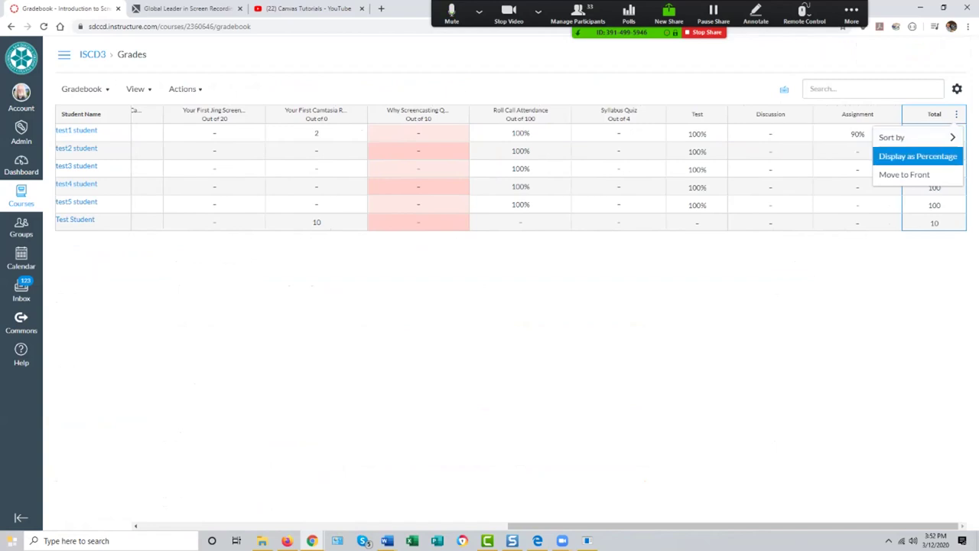
{"action": "key", "text": "Return"}
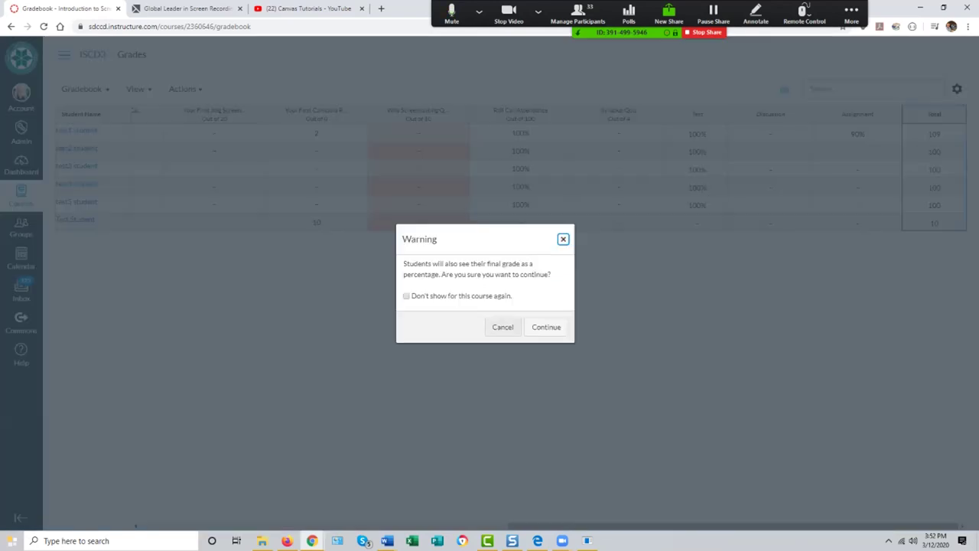
{"action": "left_click", "coordinate": [546, 327]}
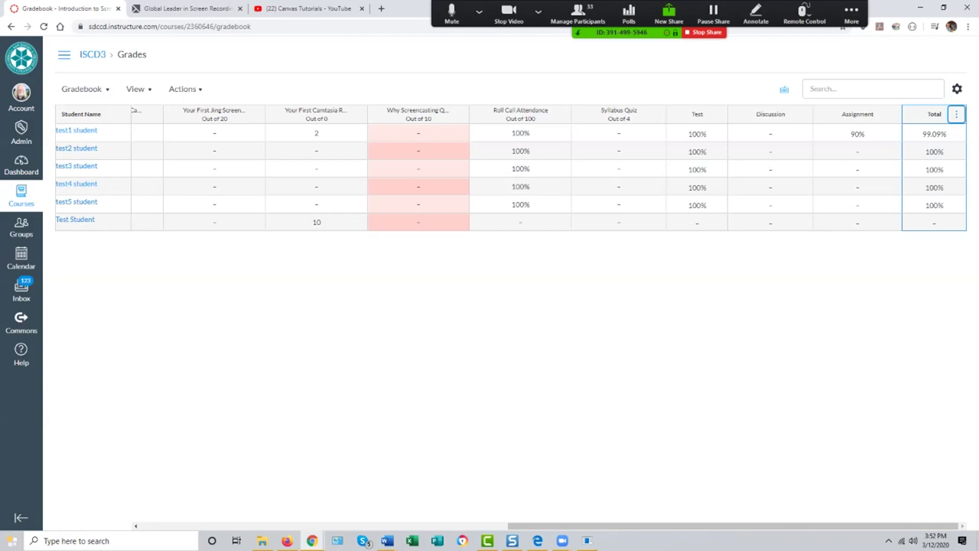
{"action": "key", "text": "Tab"}
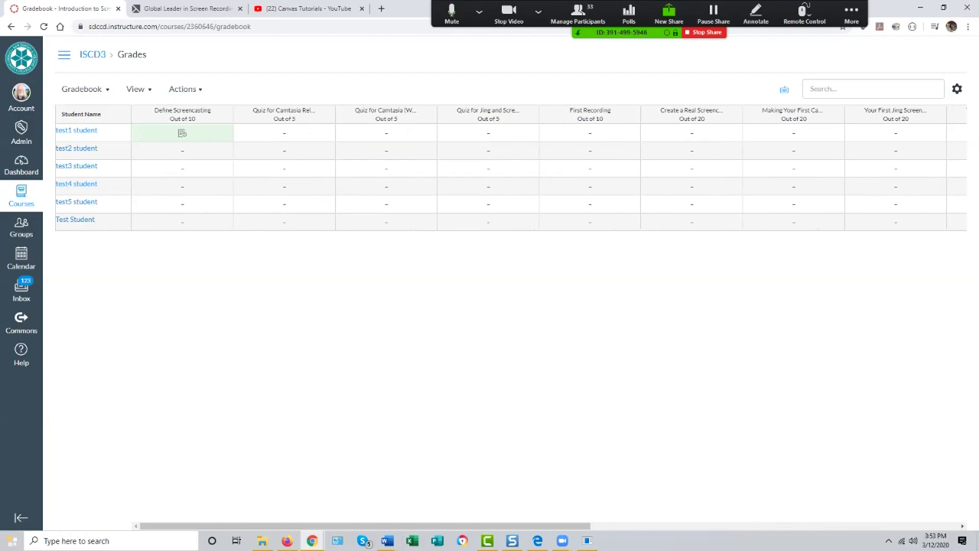
Step: Open test1 student's Define Screencasting submission in SpeedGrader from the gradebook's student details
{"action": "left_click", "coordinate": [182, 133]}
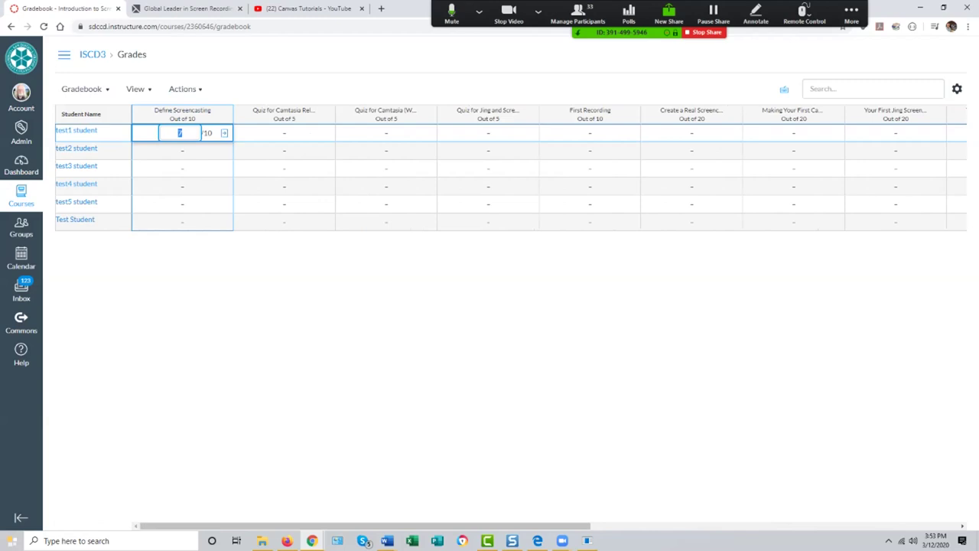
{"action": "left_click", "coordinate": [224, 133]}
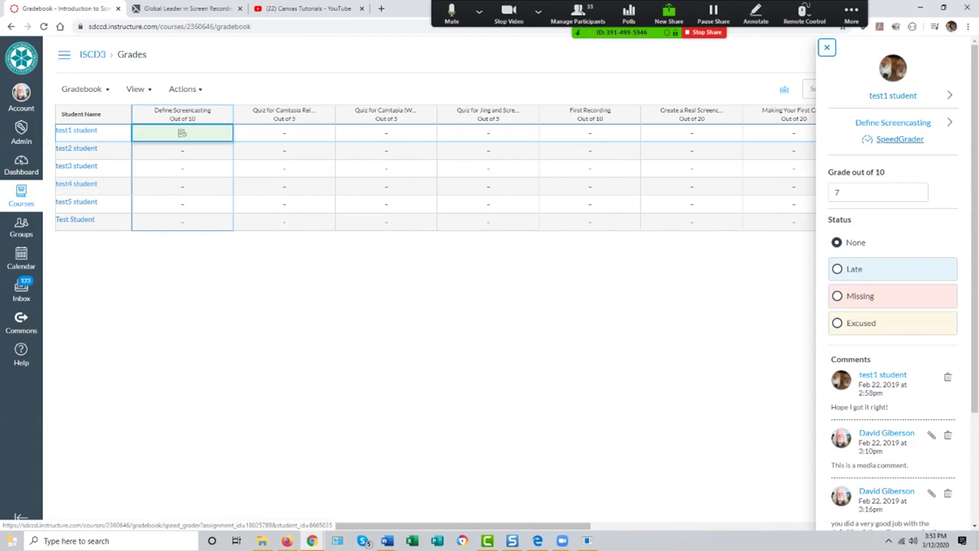
{"action": "left_click", "coordinate": [900, 138]}
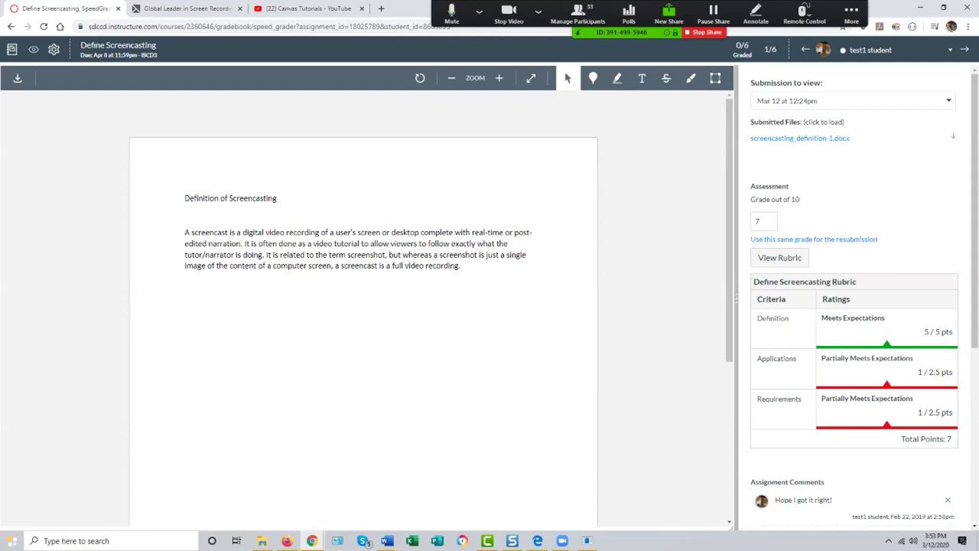
Step: Highlight 'It is often done as a video tutorial' with the comment 'Other types of screencasts?', then bring up the rubric
{"action": "left_click_drag", "start_coordinate": [245, 243], "coordinate": [361, 243]}
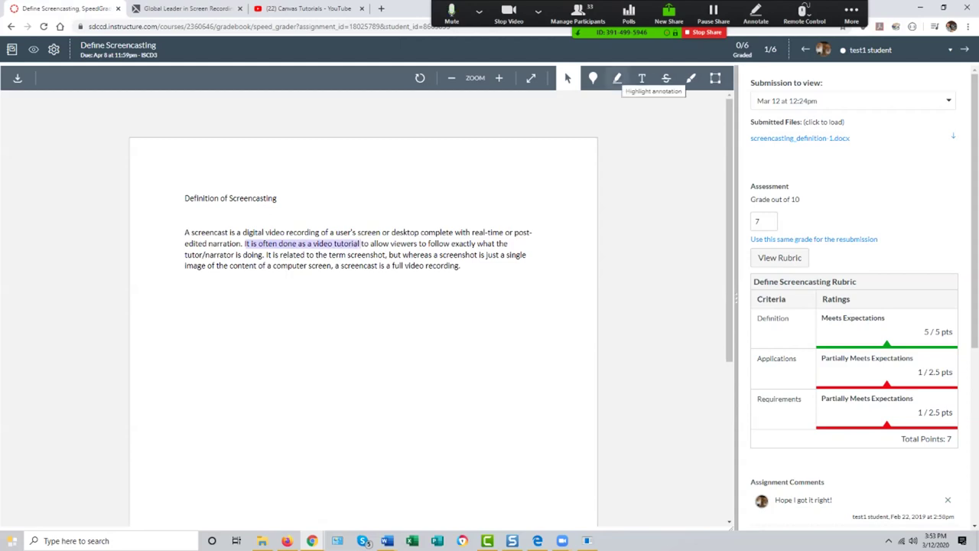
{"action": "left_click", "coordinate": [618, 78]}
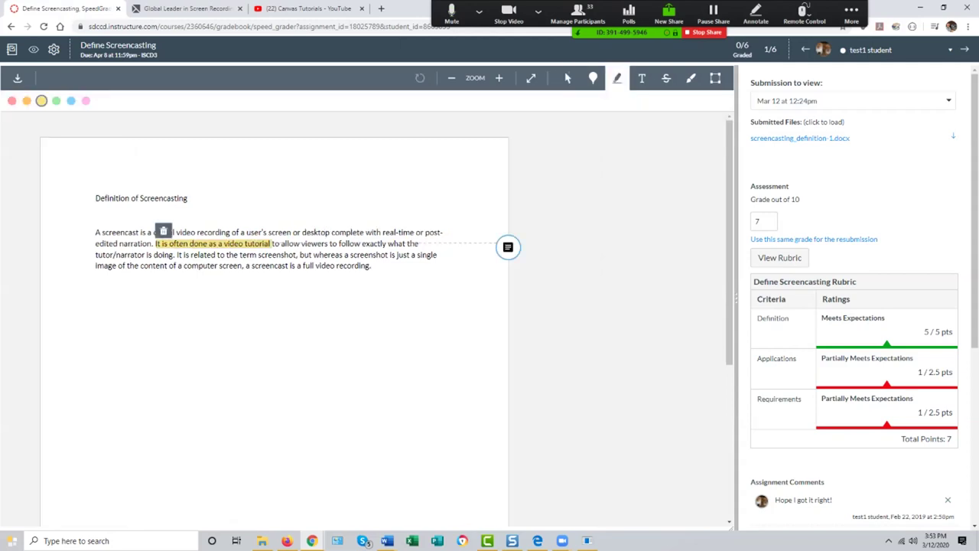
{"action": "type", "text": "Other"}
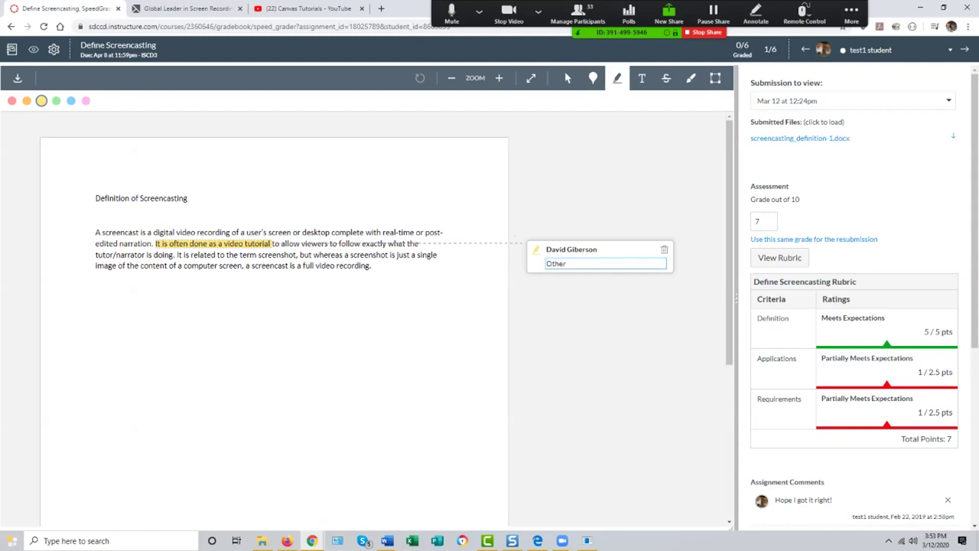
{"action": "type", "text": " types of screencasts?"}
{"action": "scroll", "coordinate": [853, 306], "scroll_direction": "down", "scroll_amount": 3}
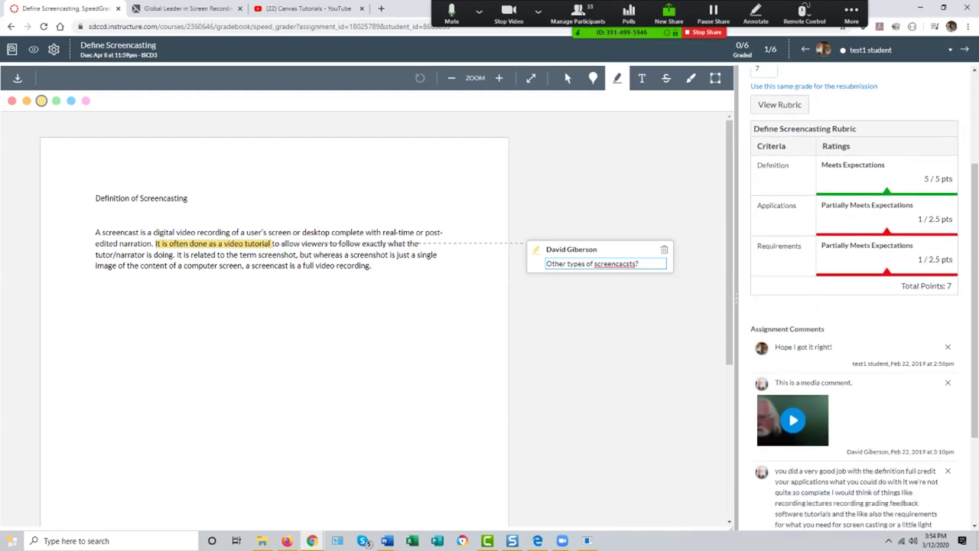
{"action": "scroll", "coordinate": [853, 306], "scroll_direction": "up", "scroll_amount": 3}
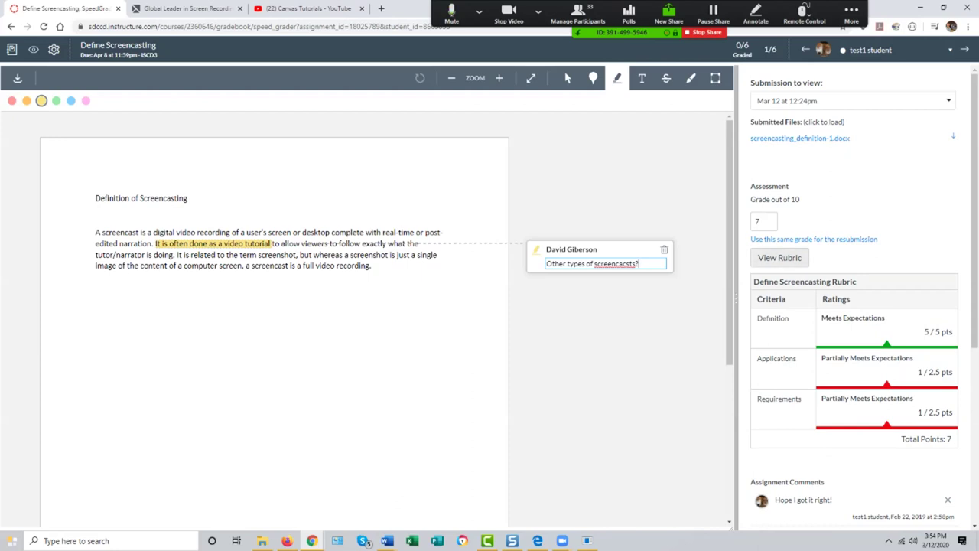
{"action": "left_click", "coordinate": [780, 257]}
{"action": "left_click", "coordinate": [848, 329]}
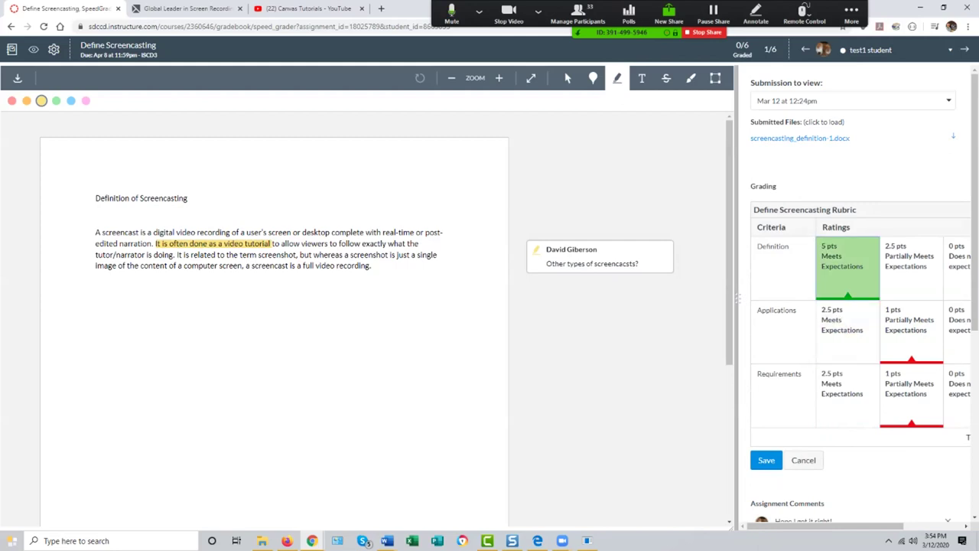
Step: Rate Requirements as Does not meet expectations (0 pts) and save, making the grade 6/10
{"action": "left_click_drag", "start_coordinate": [825, 525], "coordinate": [875, 525]}
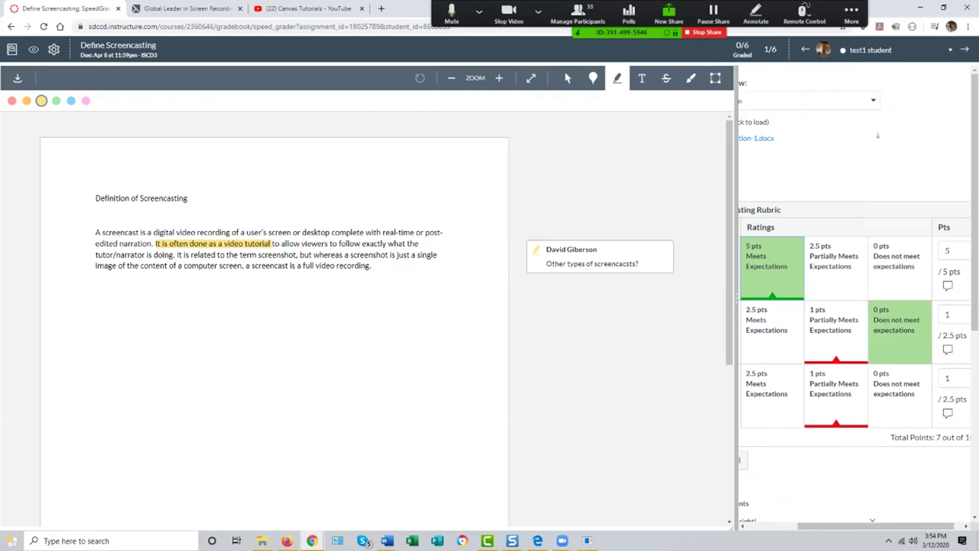
{"action": "left_click_drag", "start_coordinate": [876, 526], "coordinate": [817, 526]}
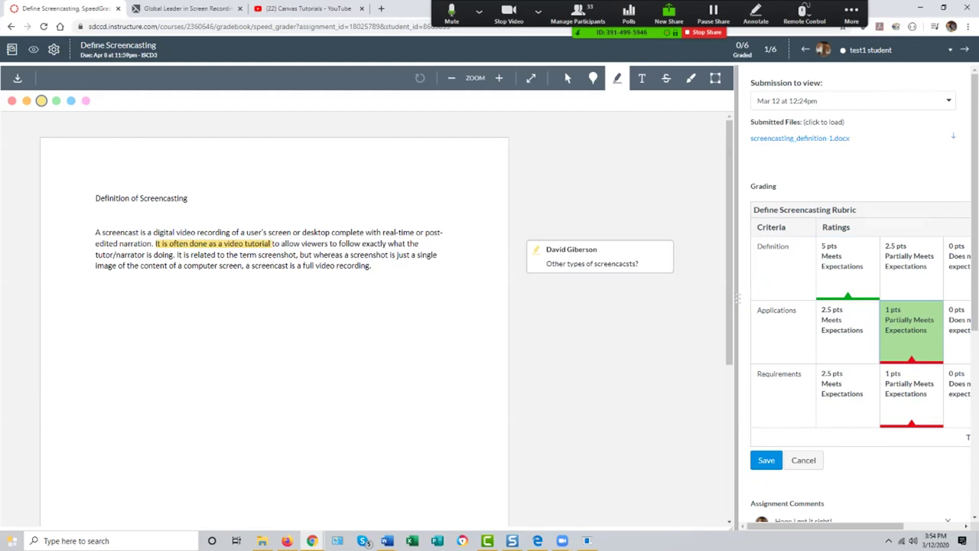
{"action": "left_click_drag", "start_coordinate": [826, 525], "coordinate": [885, 526]}
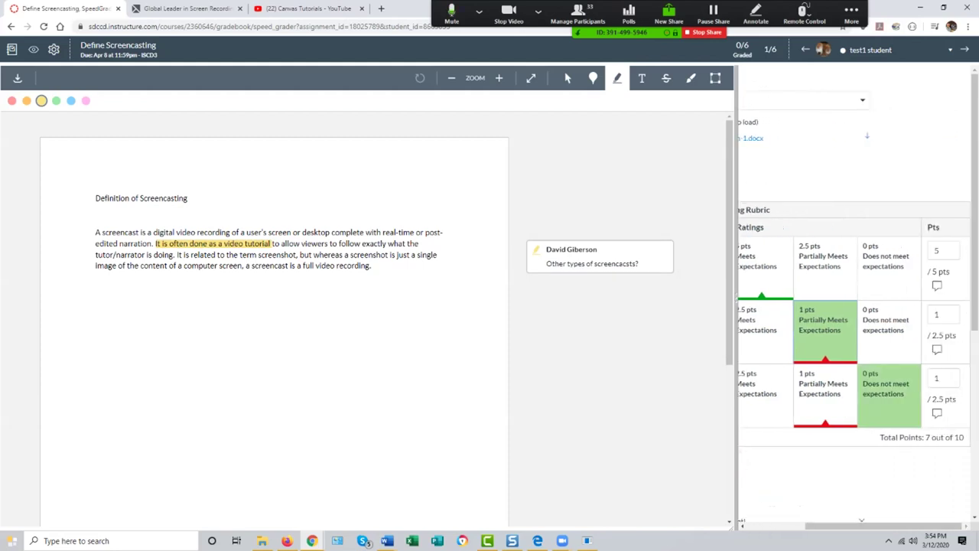
{"action": "left_click", "coordinate": [880, 383]}
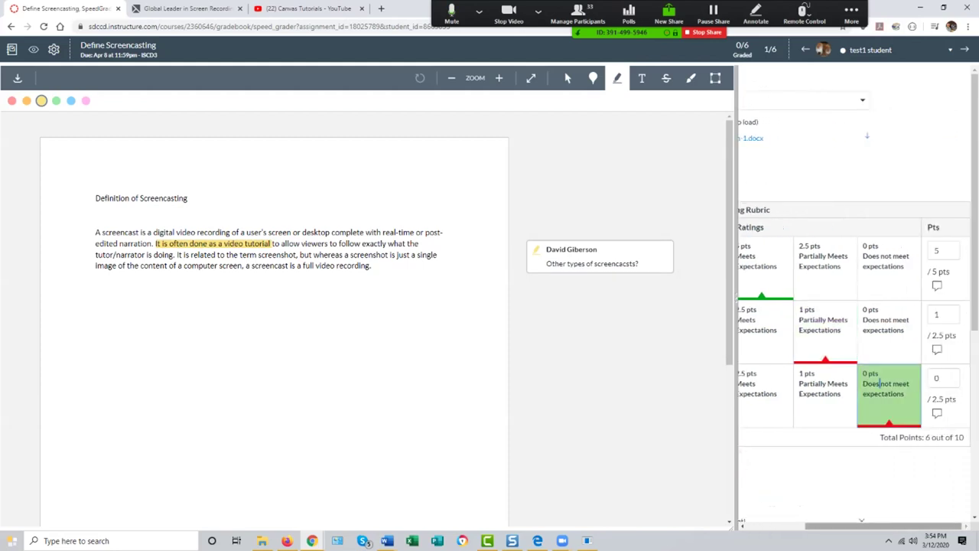
{"action": "left_click_drag", "start_coordinate": [880, 526], "coordinate": [822, 525]}
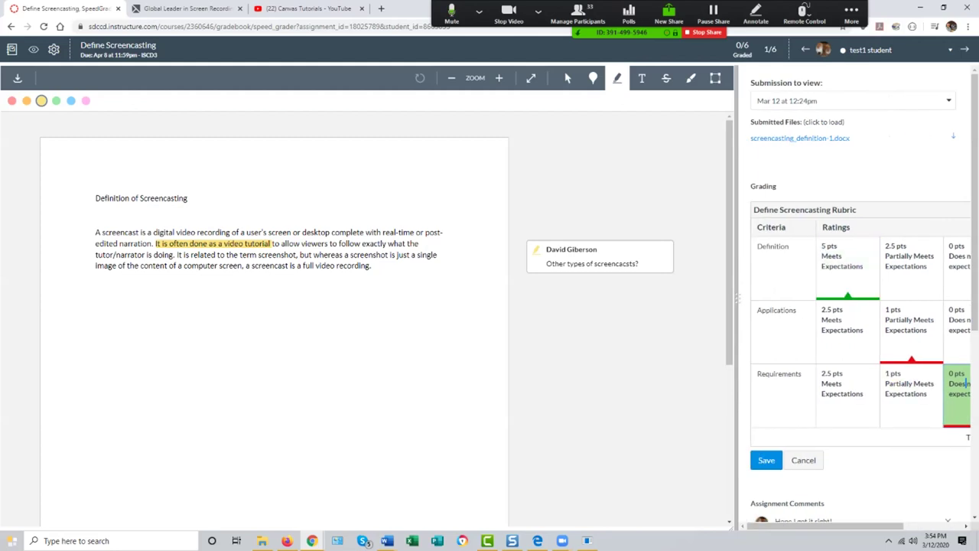
{"action": "left_click", "coordinate": [767, 460]}
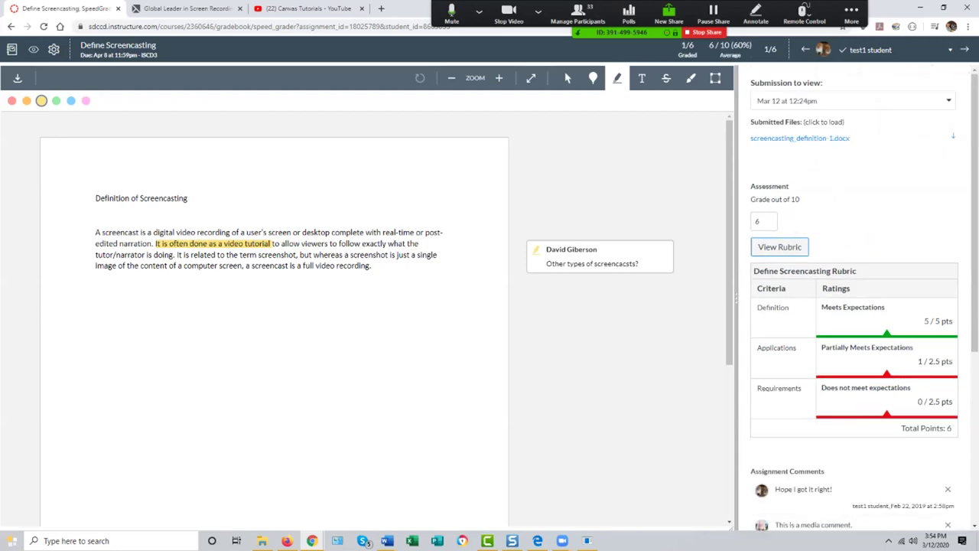
{"action": "left_click", "coordinate": [764, 221]}
{"action": "scroll", "coordinate": [853, 306], "scroll_direction": "down", "scroll_amount": 4}
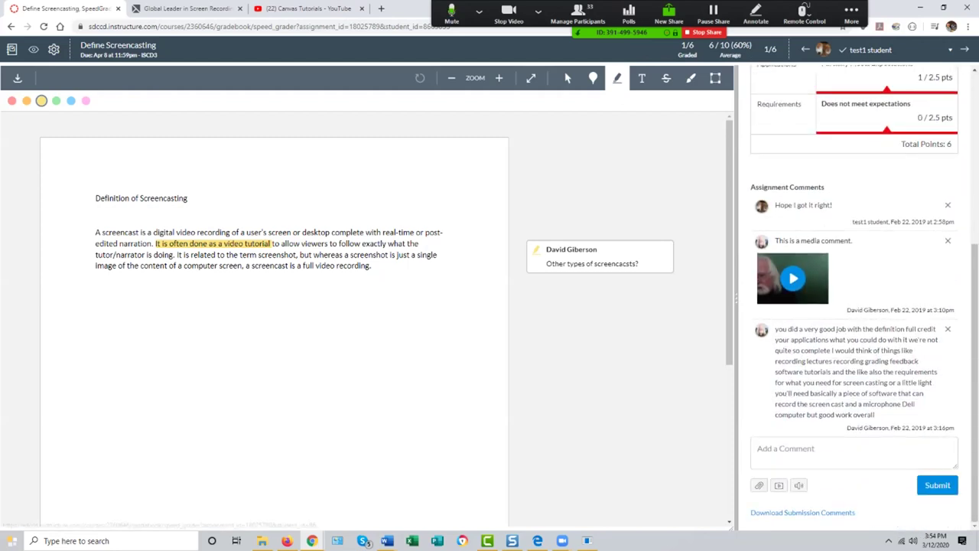
{"action": "left_click", "coordinate": [854, 452]}
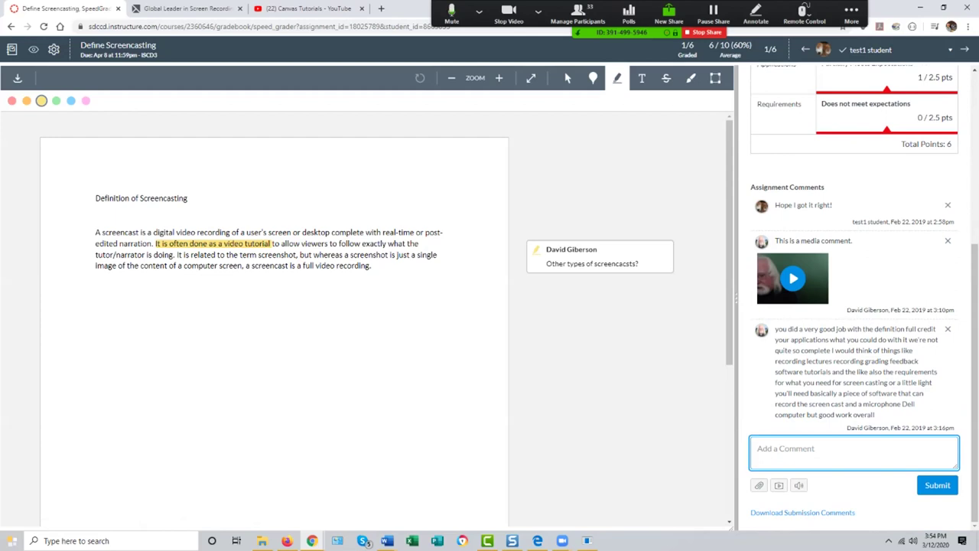
{"action": "left_click", "coordinate": [793, 278]}
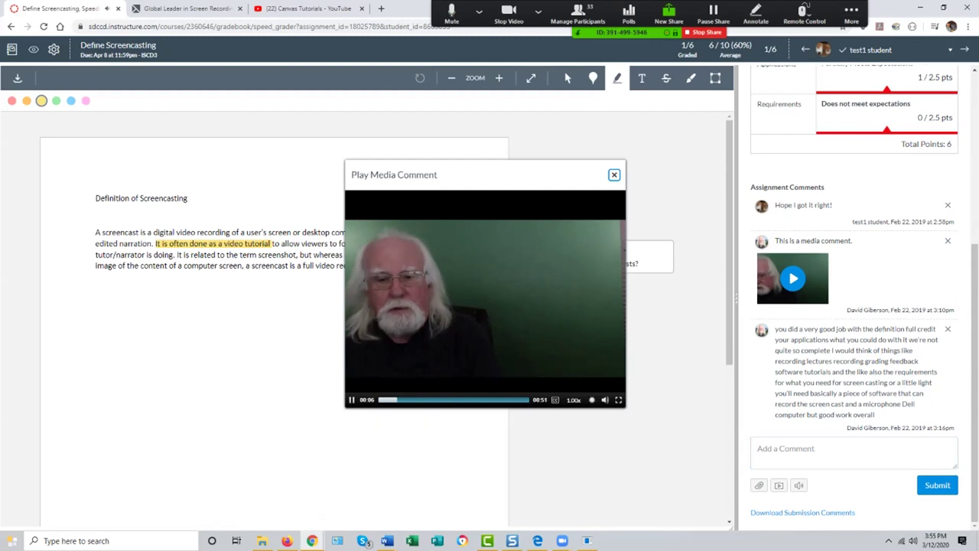
{"action": "key", "text": "space"}
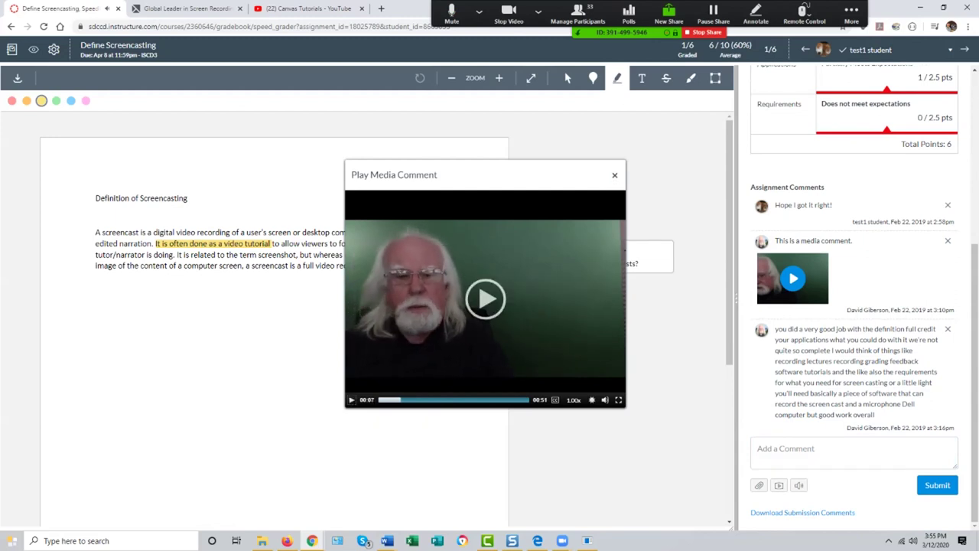
{"action": "key", "text": "Escape"}
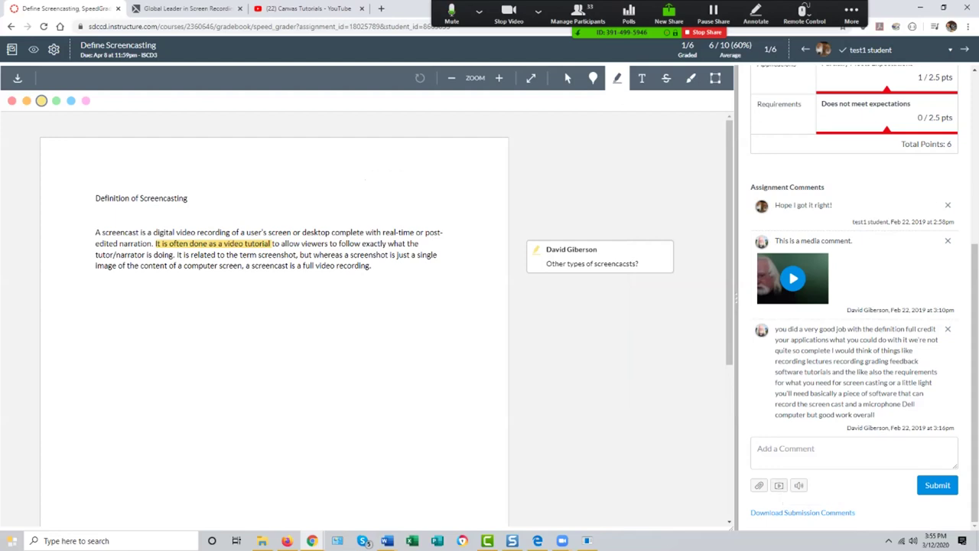
{"action": "scroll", "coordinate": [854, 306], "scroll_direction": "up", "scroll_amount": 4}
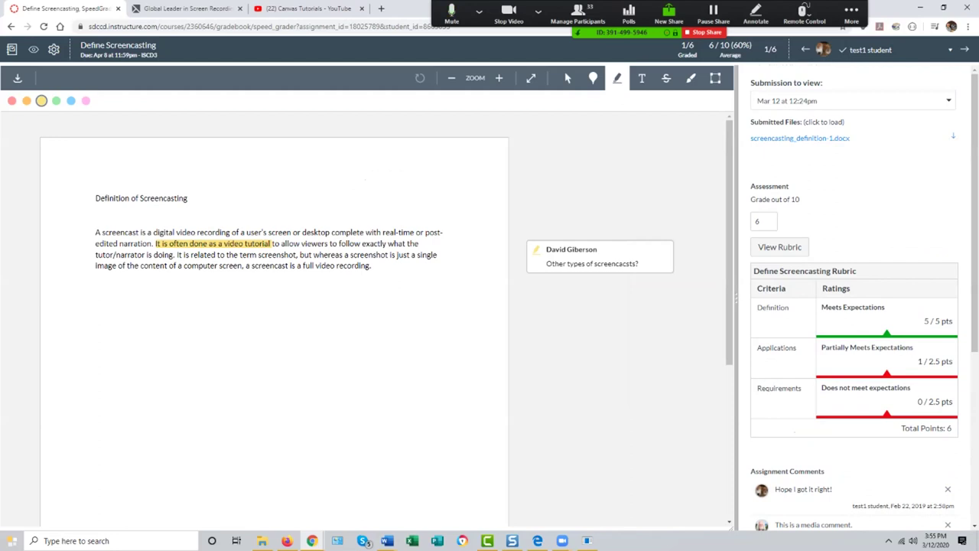
{"action": "key", "text": "j"}
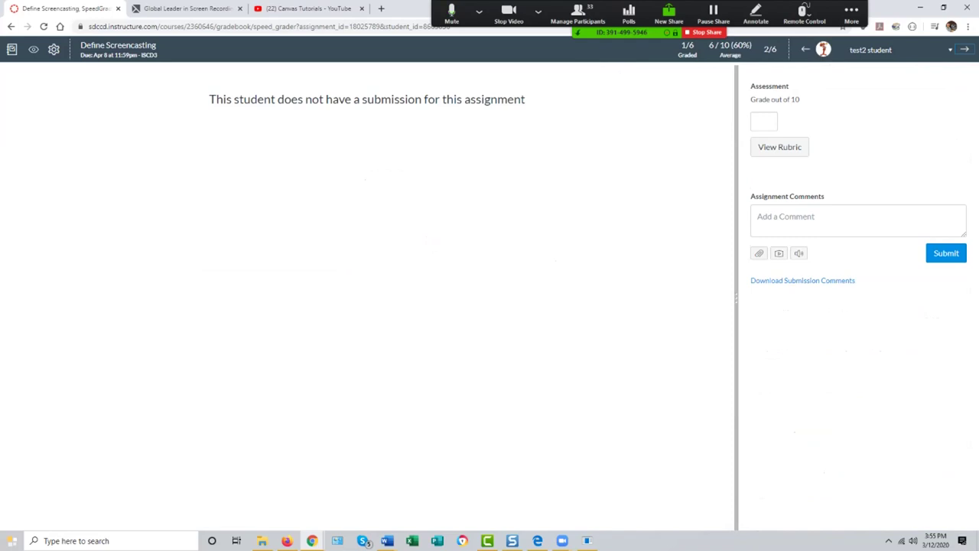
Step: Advance through the students to test4 student (4/6), who has no submission
{"action": "key", "text": "j"}
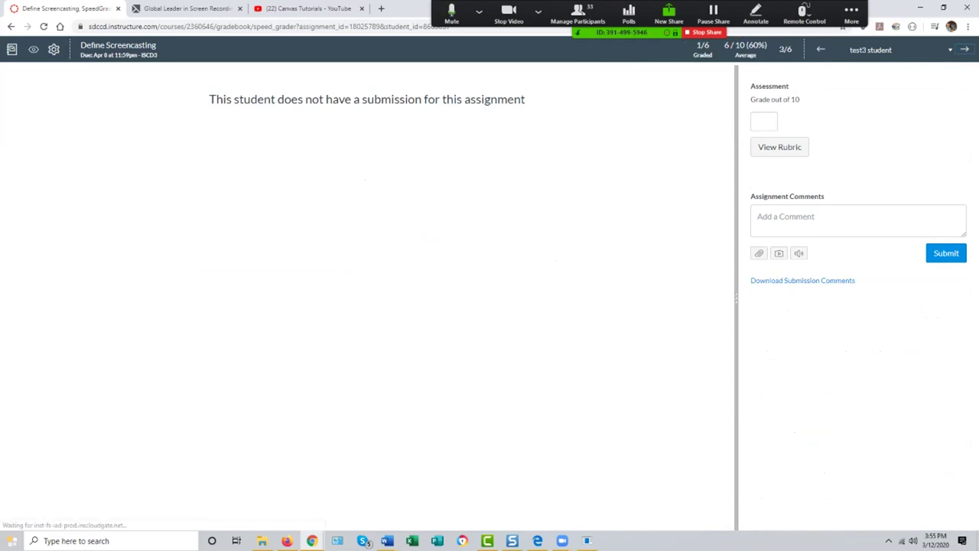
{"action": "key", "text": "j"}
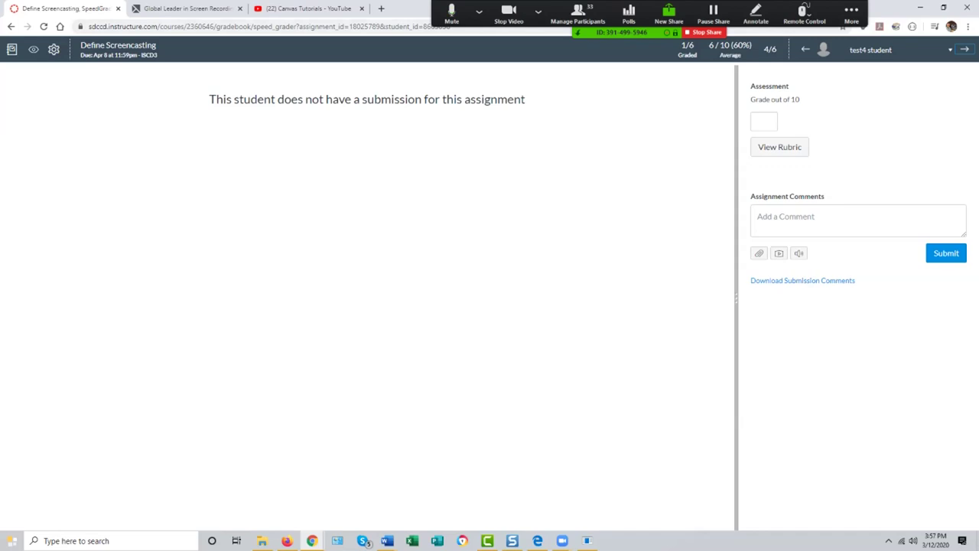
{"action": "left_click", "coordinate": [12, 49]}
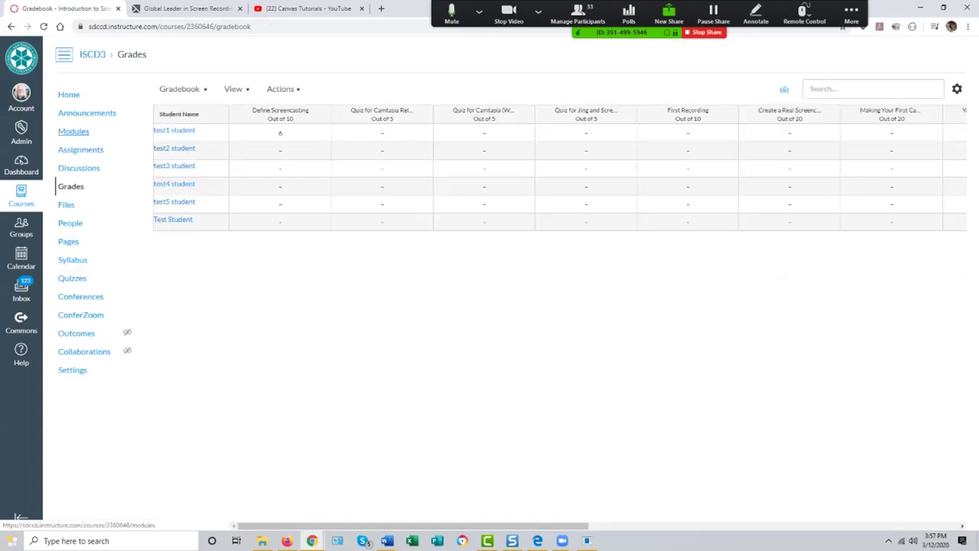
{"action": "left_click", "coordinate": [69, 94]}
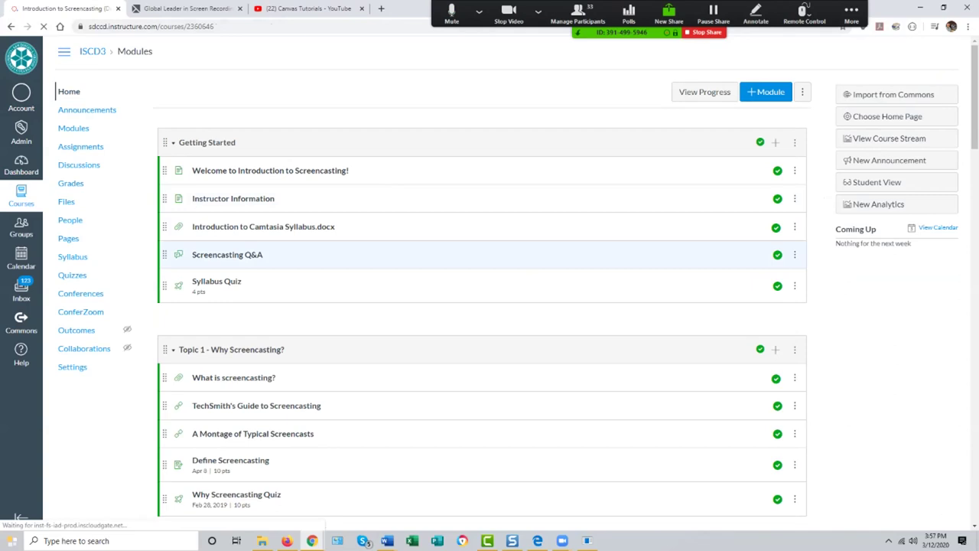
{"action": "scroll", "coordinate": [482, 283], "scroll_direction": "down", "scroll_amount": 8}
{"action": "scroll", "coordinate": [482, 283], "scroll_direction": "up", "scroll_amount": 4}
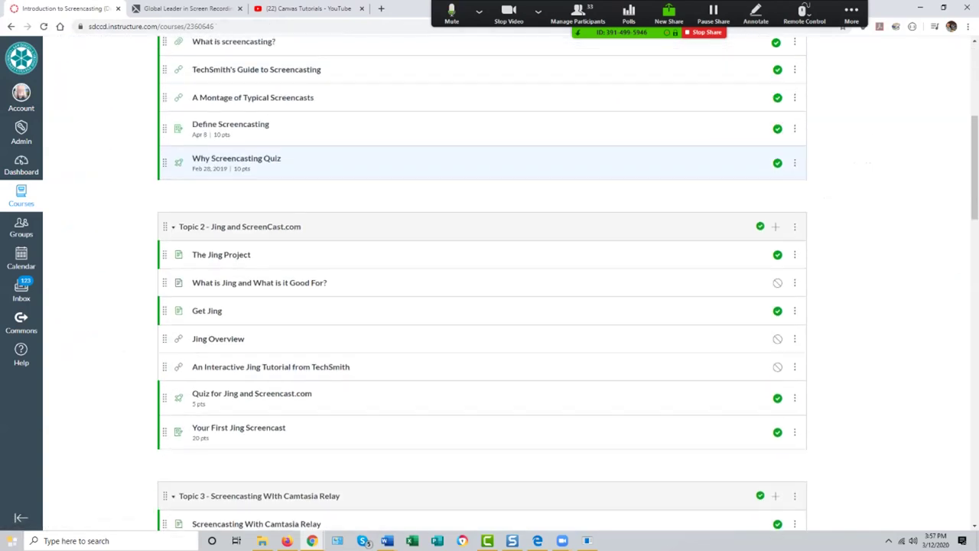
{"action": "scroll", "coordinate": [482, 229], "scroll_direction": "up", "scroll_amount": 5}
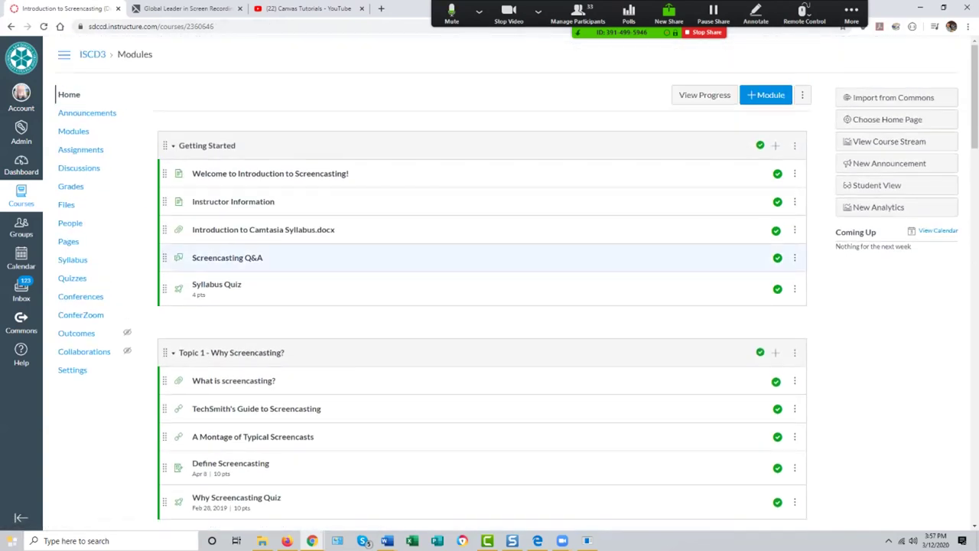
{"action": "scroll", "coordinate": [481, 291], "scroll_direction": "down", "scroll_amount": 10}
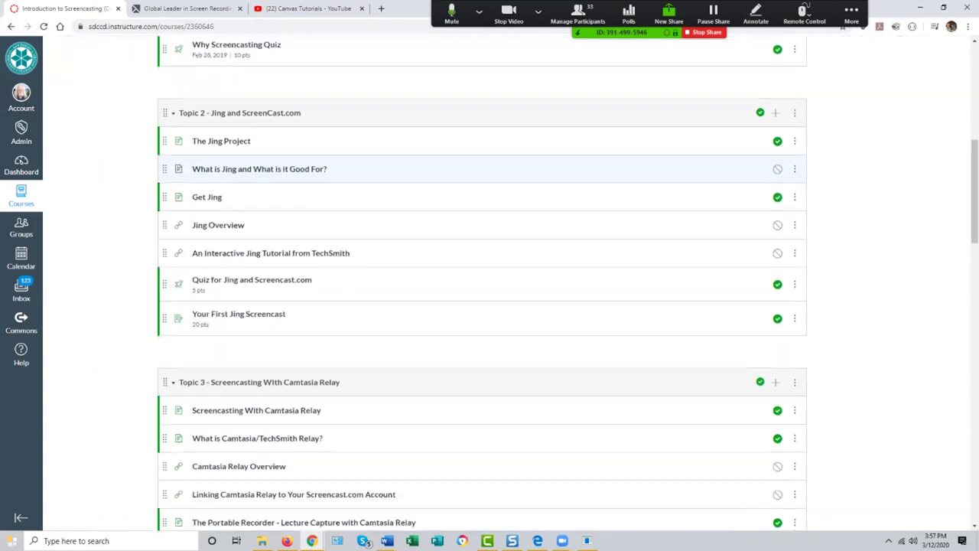
{"action": "scroll", "coordinate": [481, 291], "scroll_direction": "down", "scroll_amount": 8}
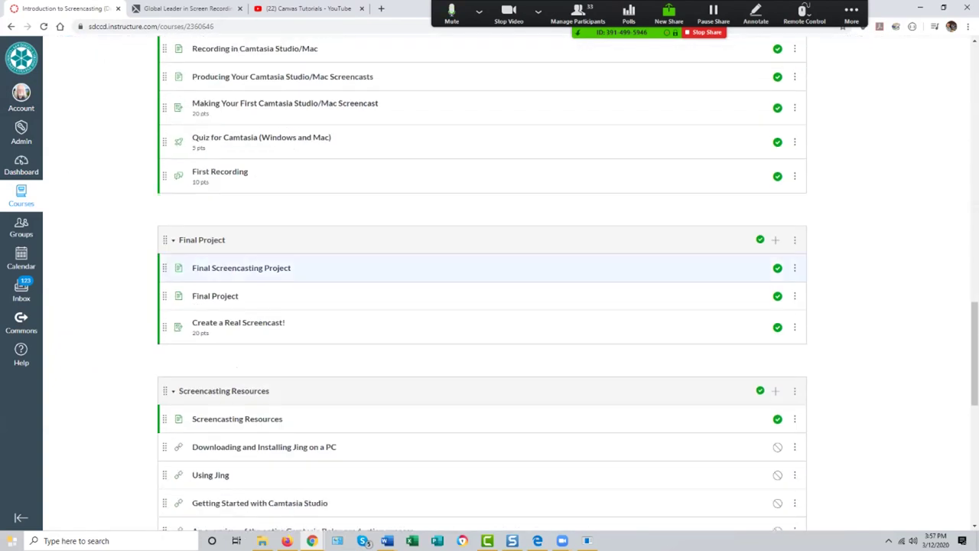
{"action": "scroll", "coordinate": [482, 291], "scroll_direction": "up", "scroll_amount": 3}
{"action": "scroll", "coordinate": [482, 290], "scroll_direction": "up", "scroll_amount": 15}
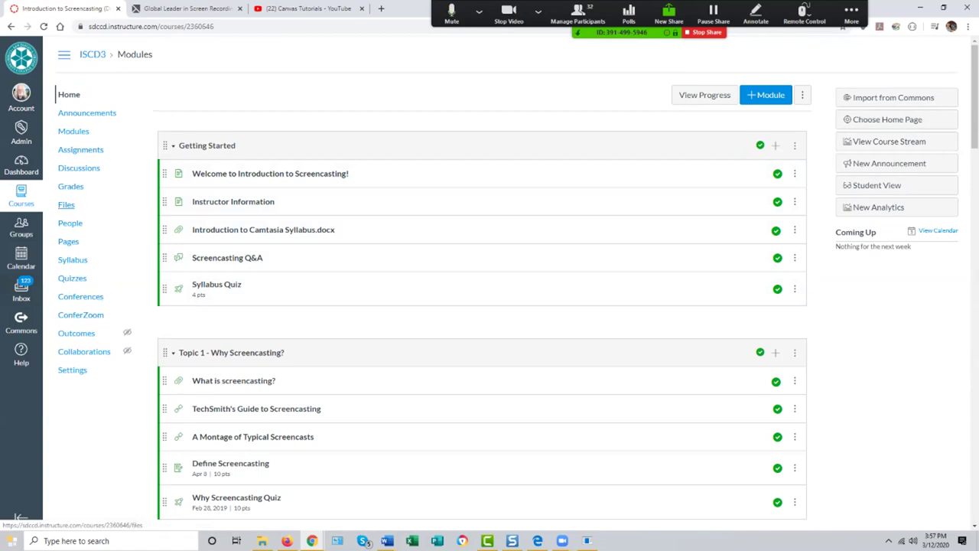
Step: Open the ISCD3 Assignments page and browse its Test, Discussion and Assignment groups
{"action": "left_click", "coordinate": [80, 149]}
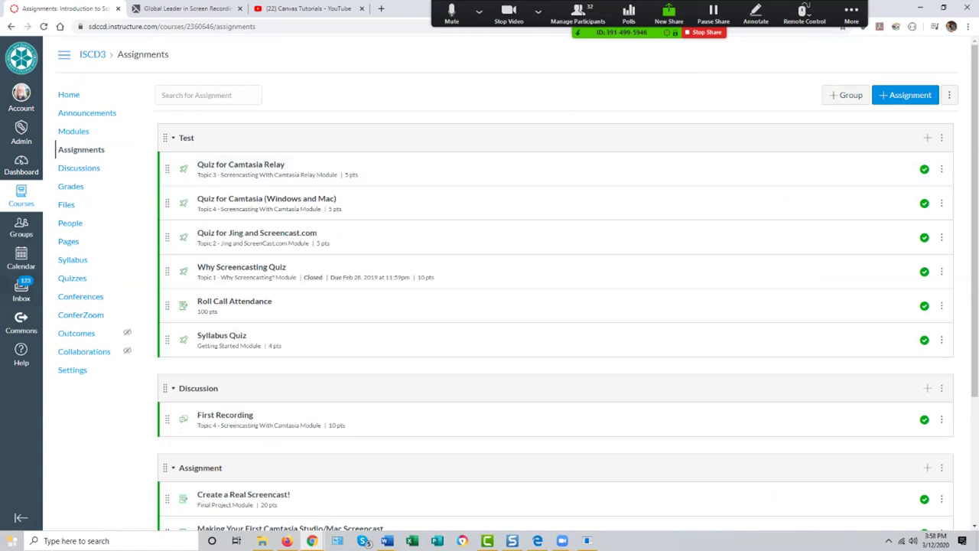
{"action": "scroll", "coordinate": [536, 268], "scroll_direction": "down", "scroll_amount": 2}
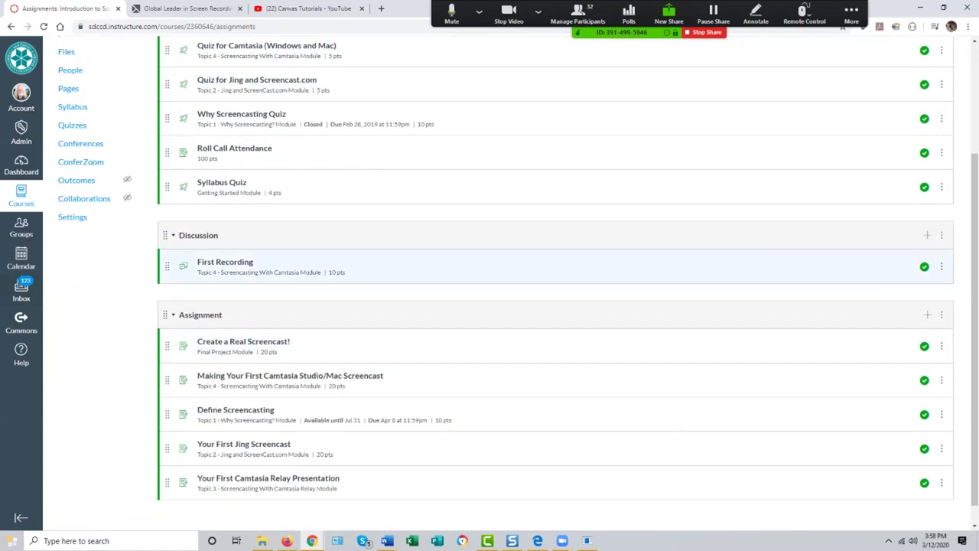
{"action": "scroll", "coordinate": [536, 268], "scroll_direction": "down", "scroll_amount": 1}
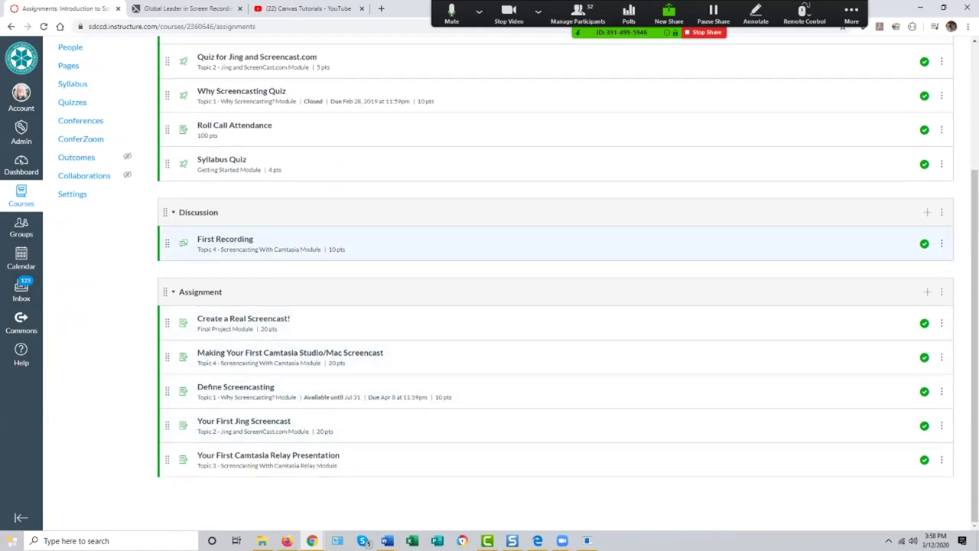
{"action": "scroll", "coordinate": [535, 275], "scroll_direction": "up", "scroll_amount": 3}
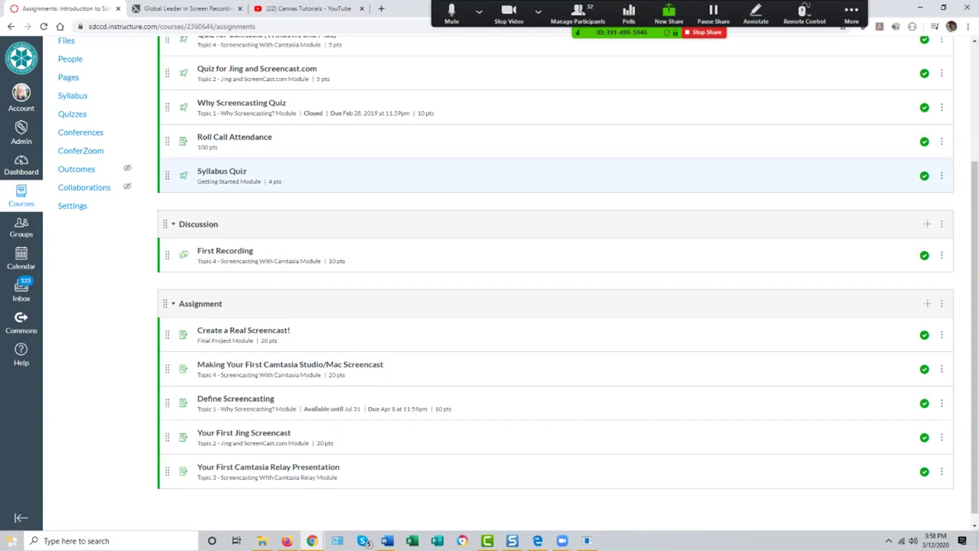
Step: Return to the Dashboard and open the ISCD2x course card
{"action": "left_click", "coordinate": [22, 164]}
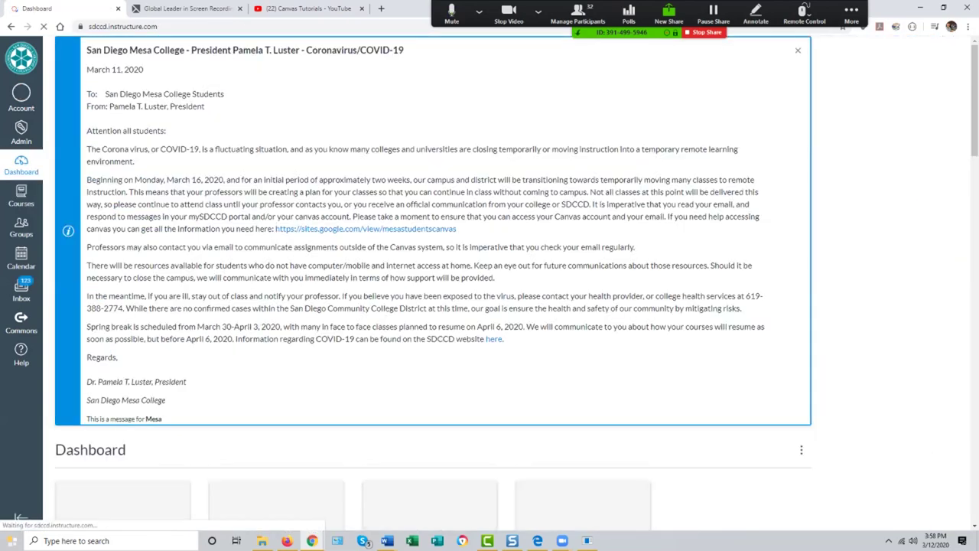
{"action": "scroll", "coordinate": [433, 283], "scroll_direction": "down", "scroll_amount": 5}
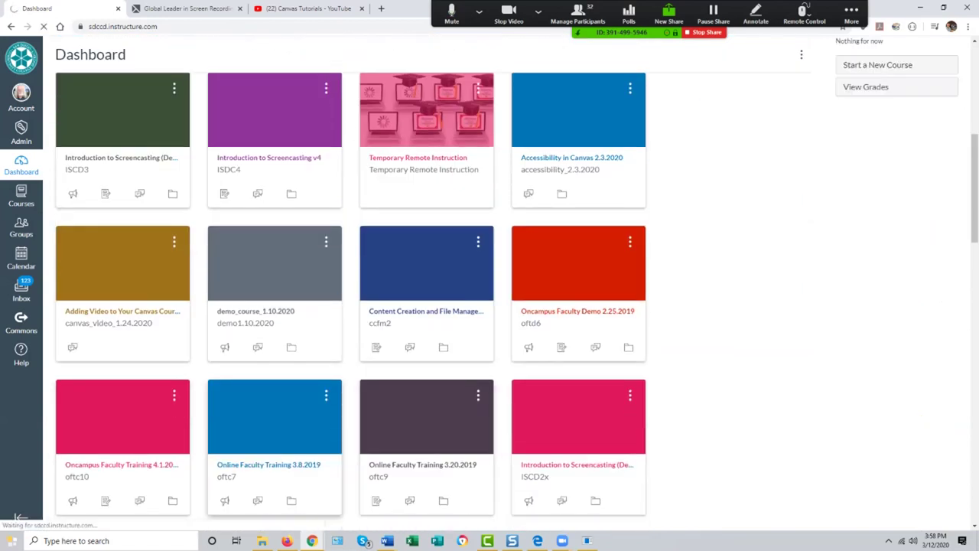
{"action": "key", "text": "alt+Left"}
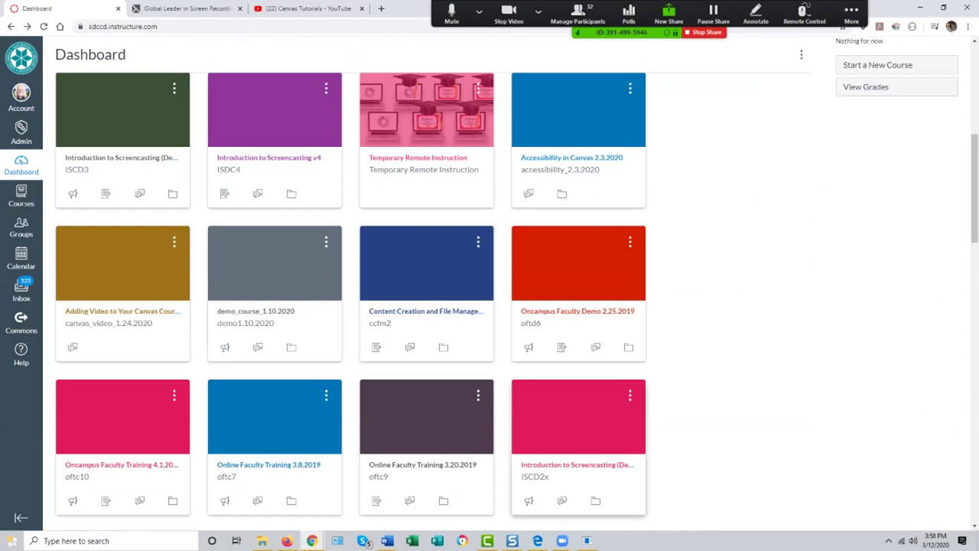
{"action": "left_click", "coordinate": [578, 429]}
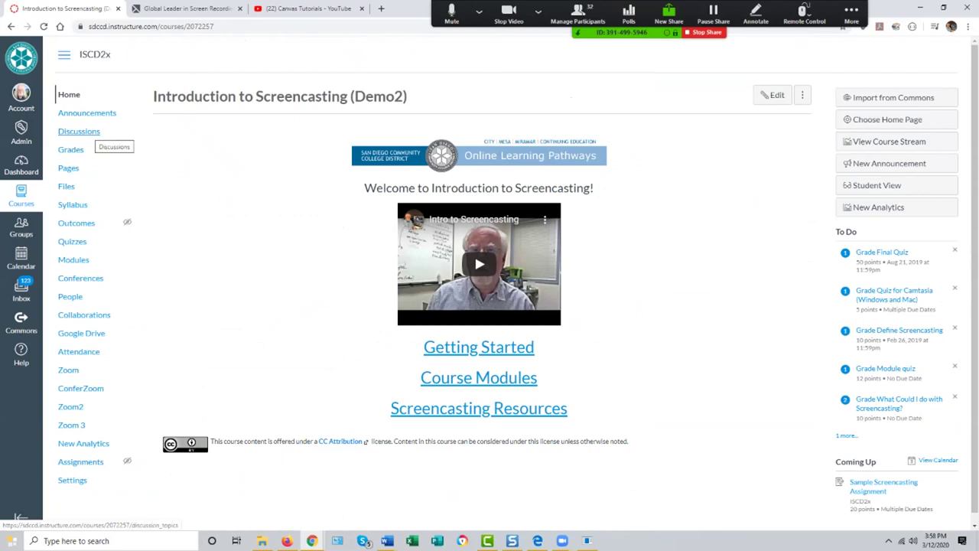
Step: Open the ISCD2x Modules page and look through Module 1, Getting Started and Why Screencasting?
{"action": "left_click", "coordinate": [74, 260]}
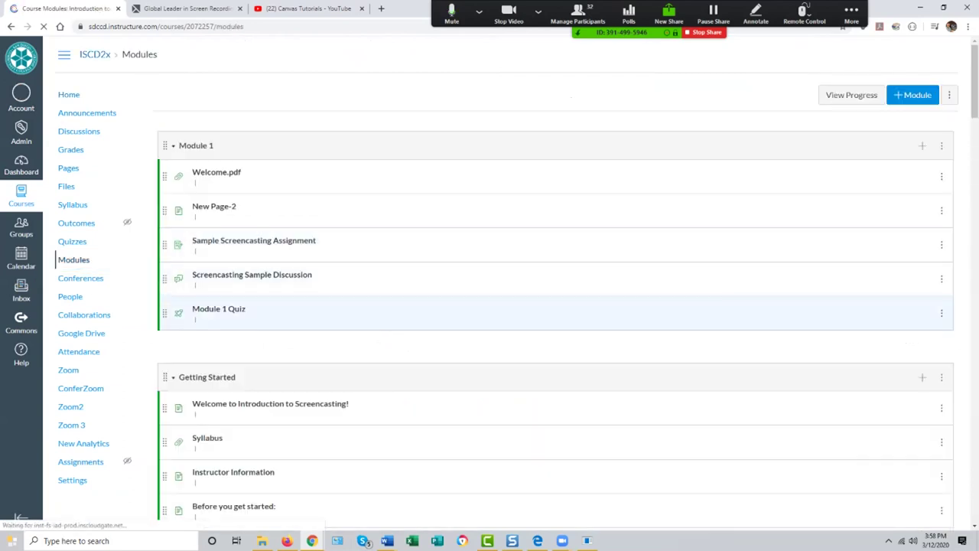
{"action": "scroll", "coordinate": [535, 314], "scroll_direction": "down", "scroll_amount": 2}
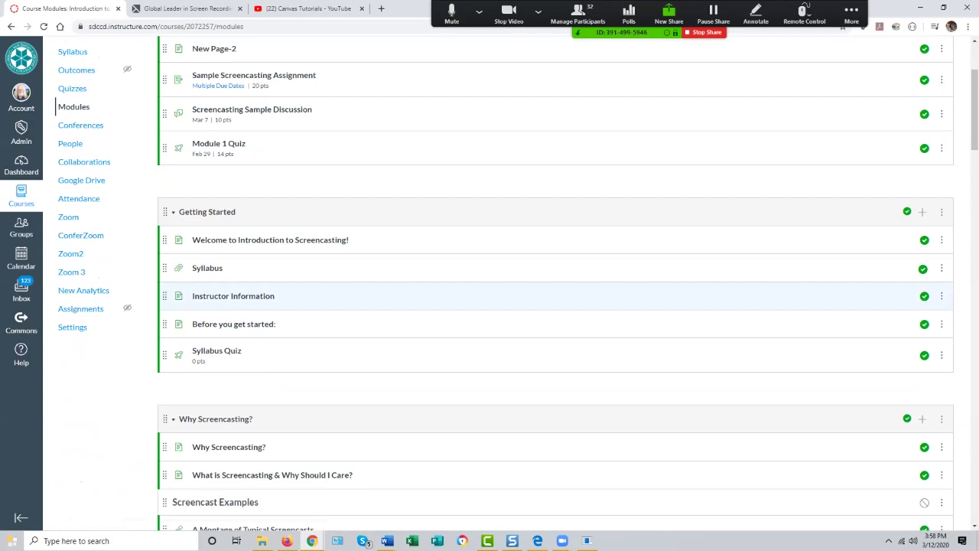
{"action": "scroll", "coordinate": [535, 296], "scroll_direction": "down", "scroll_amount": 2}
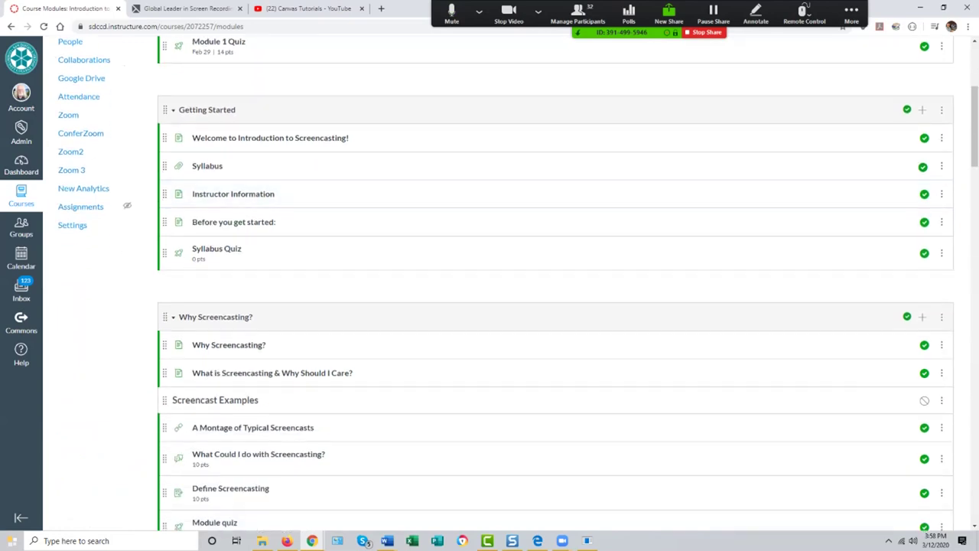
{"action": "scroll", "coordinate": [221, 298], "scroll_direction": "up", "scroll_amount": 4}
{"action": "mouse_move", "coordinate": [218, 238]}
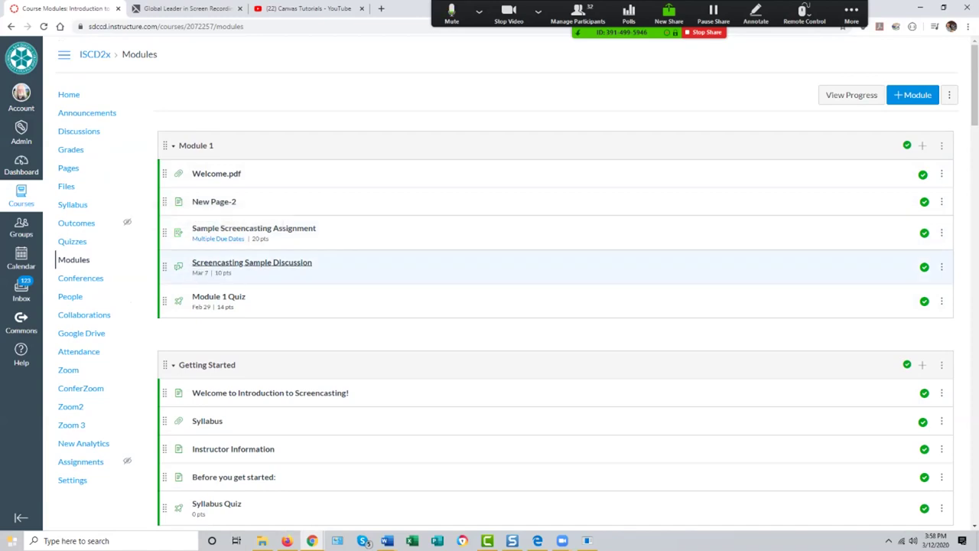
Step: Check which item types can be added to Module 1, then cancel without adding anything
{"action": "left_click", "coordinate": [922, 145]}
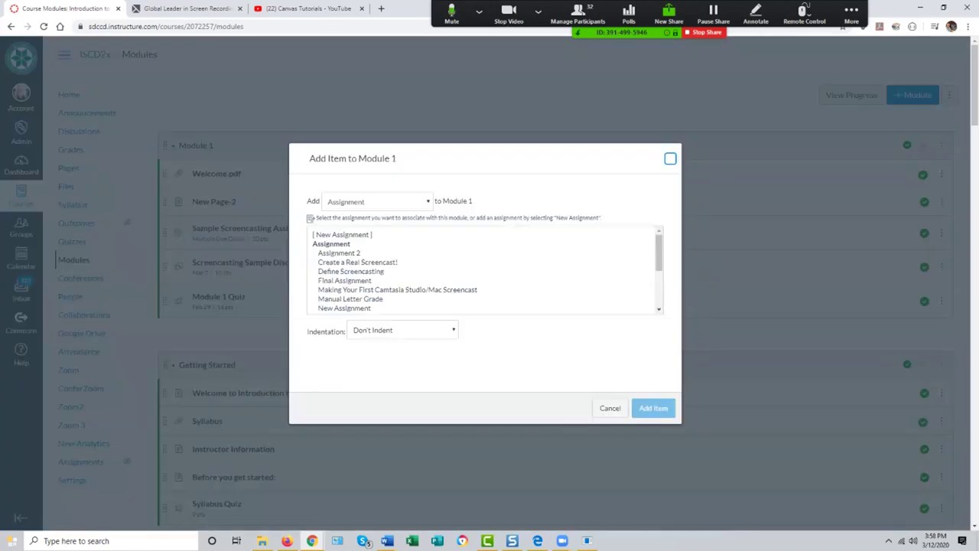
{"action": "left_click", "coordinate": [378, 202]}
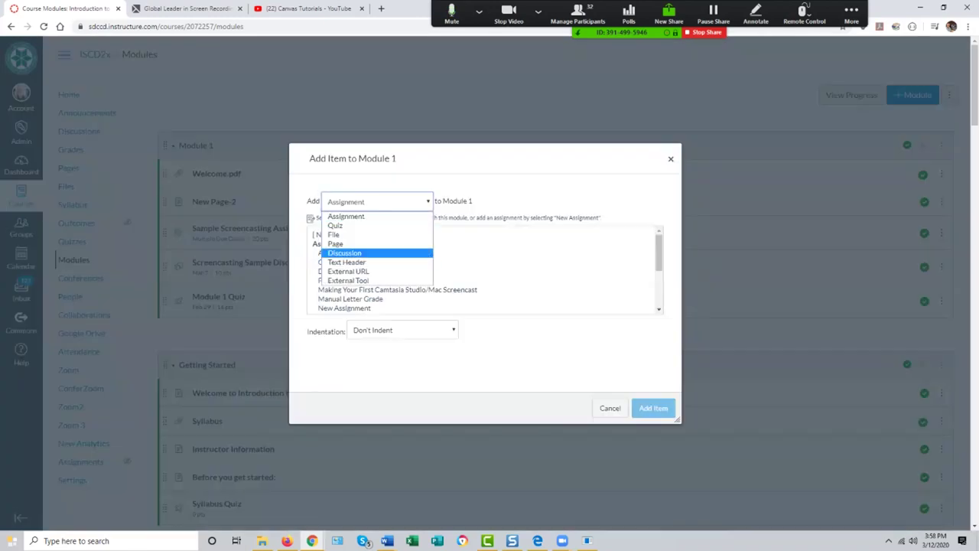
{"action": "left_click", "coordinate": [610, 407]}
{"action": "left_click", "coordinate": [610, 407]}
Step: Go to the course Discussions list
{"action": "scroll", "coordinate": [610, 408], "scroll_direction": "down", "scroll_amount": 2}
{"action": "scroll", "coordinate": [556, 306], "scroll_direction": "up", "scroll_amount": 3}
{"action": "left_click", "coordinate": [79, 130]}
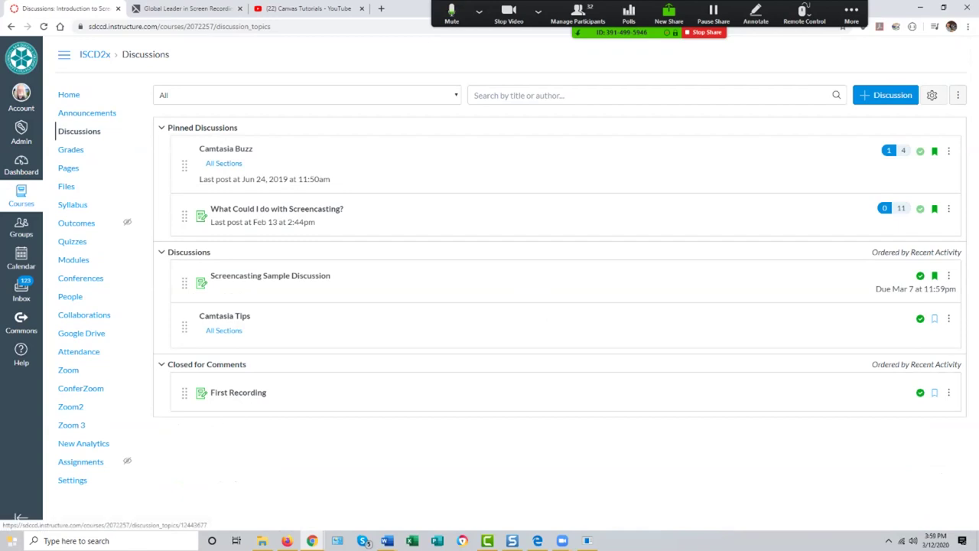
Step: Open the graded 'What Could I do with Screencasting?' discussion and read through its replies
{"action": "left_click", "coordinate": [277, 209]}
{"action": "scroll", "coordinate": [490, 306], "scroll_direction": "down", "scroll_amount": 3}
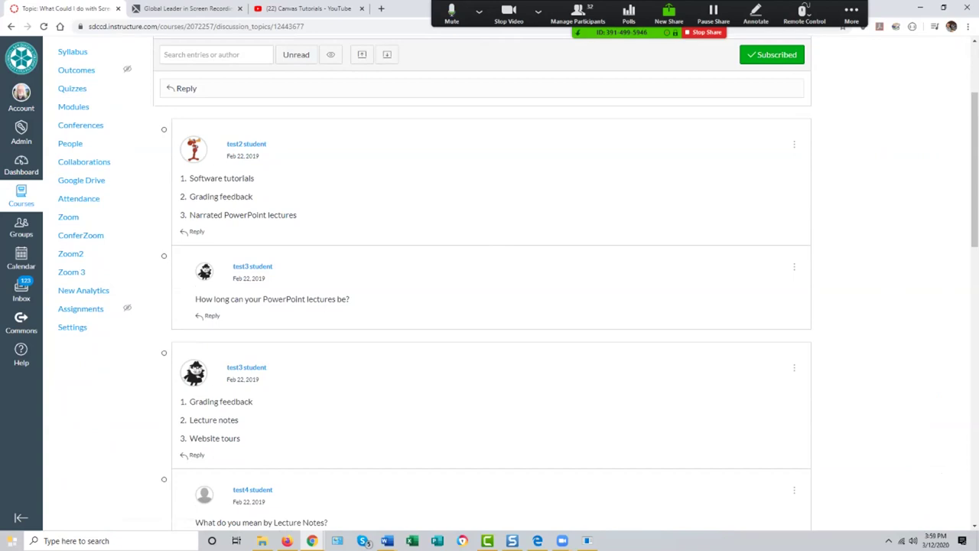
{"action": "scroll", "coordinate": [490, 306], "scroll_direction": "up", "scroll_amount": 3}
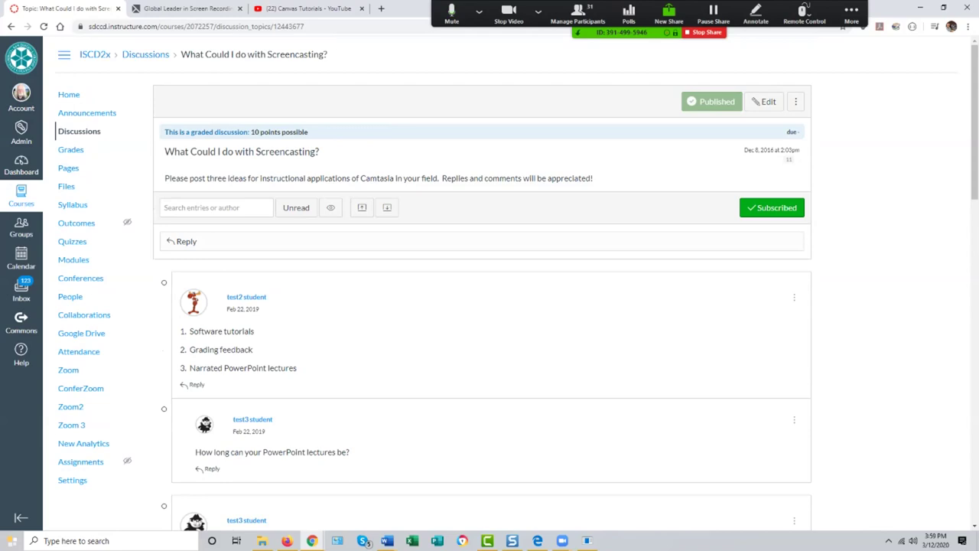
{"action": "scroll", "coordinate": [490, 306], "scroll_direction": "down", "scroll_amount": 2}
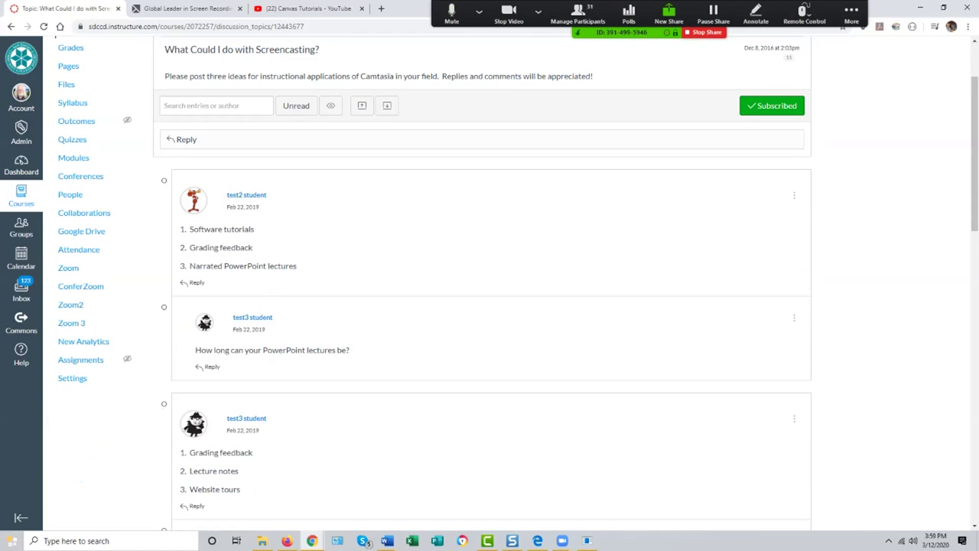
{"action": "scroll", "coordinate": [489, 306], "scroll_direction": "down", "scroll_amount": 2}
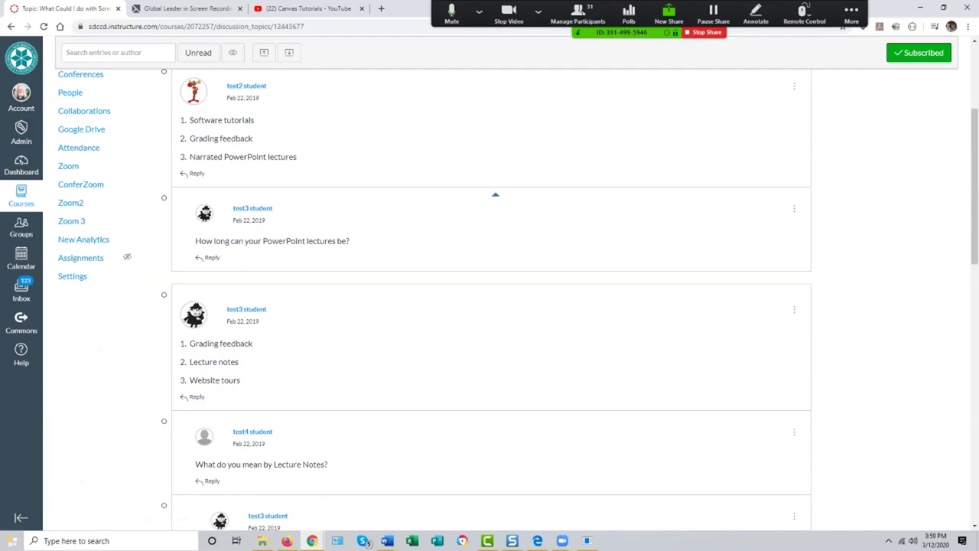
{"action": "scroll", "coordinate": [490, 298], "scroll_direction": "down", "scroll_amount": 3}
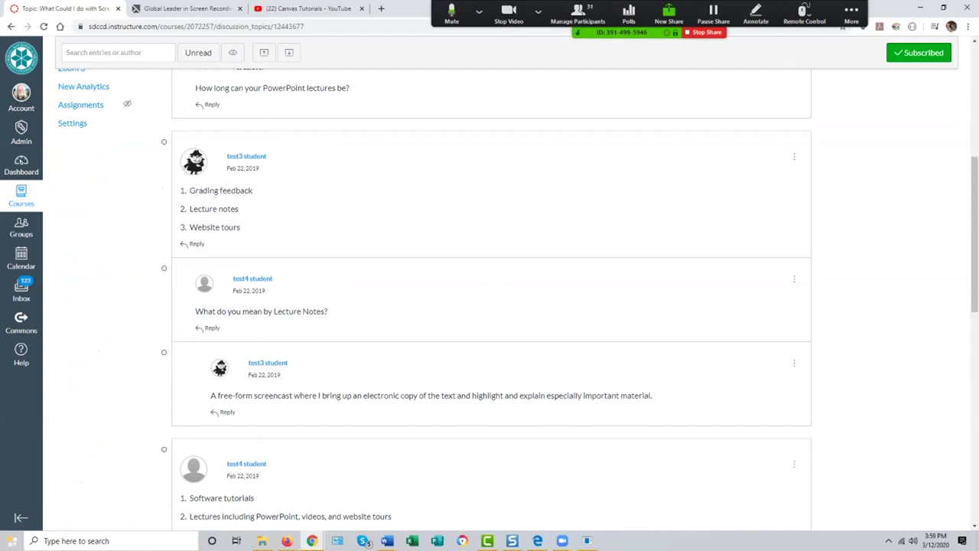
Step: Collapse the reply explaining free-form lecture-note screencasts
{"action": "triple_click", "coordinate": [268, 362]}
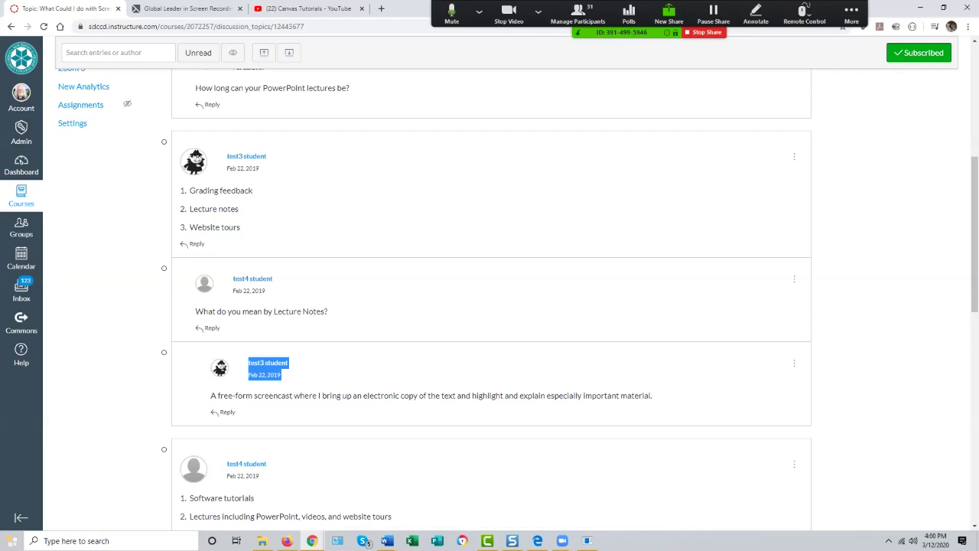
{"action": "left_click", "coordinate": [495, 349]}
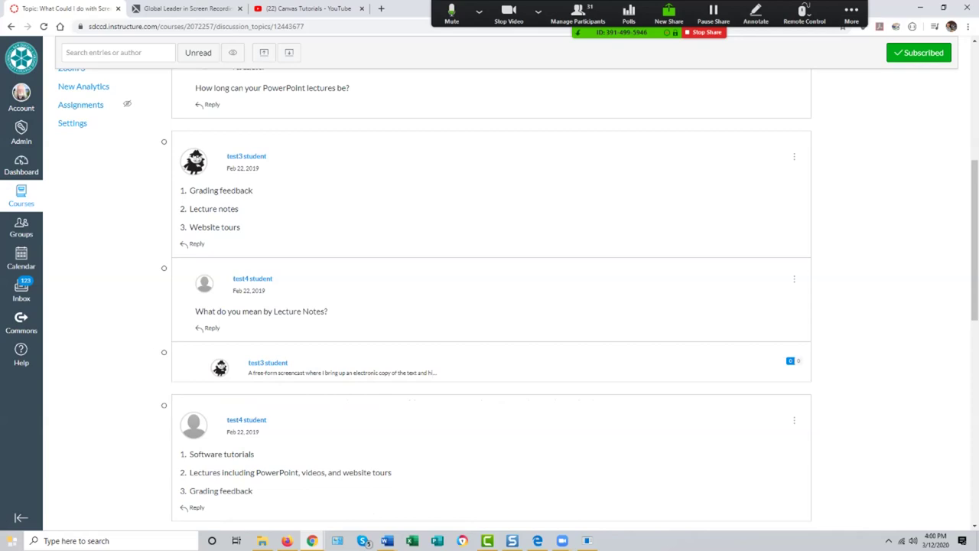
{"action": "scroll", "coordinate": [494, 339], "scroll_direction": "down", "scroll_amount": 3}
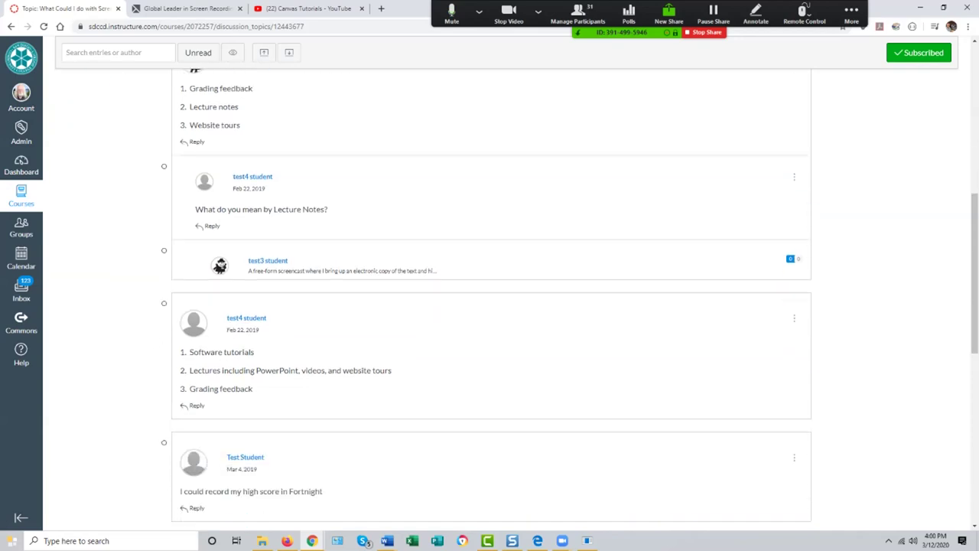
{"action": "scroll", "coordinate": [494, 339], "scroll_direction": "up", "scroll_amount": 2}
{"action": "scroll", "coordinate": [494, 339], "scroll_direction": "up", "scroll_amount": 2}
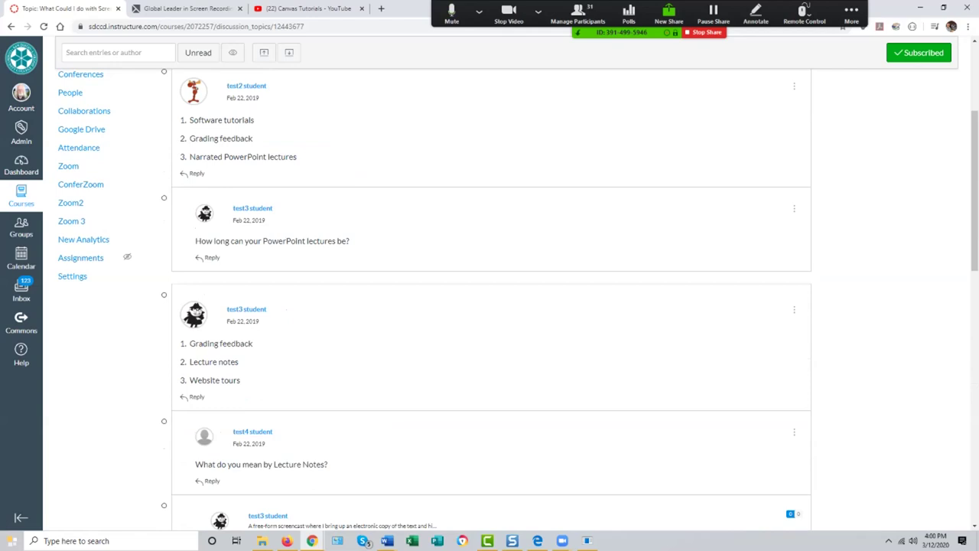
{"action": "scroll", "coordinate": [494, 339], "scroll_direction": "up", "scroll_amount": 2}
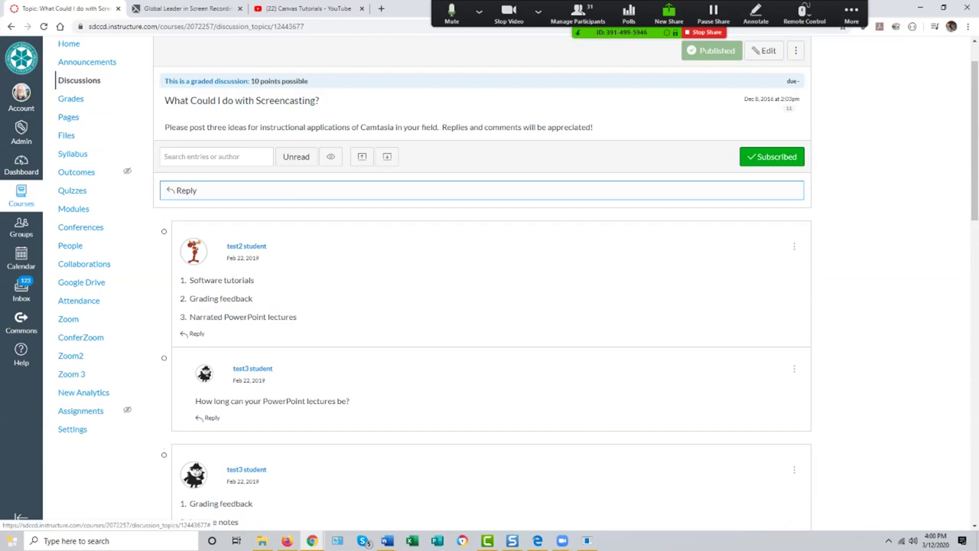
{"action": "left_click", "coordinate": [459, 190]}
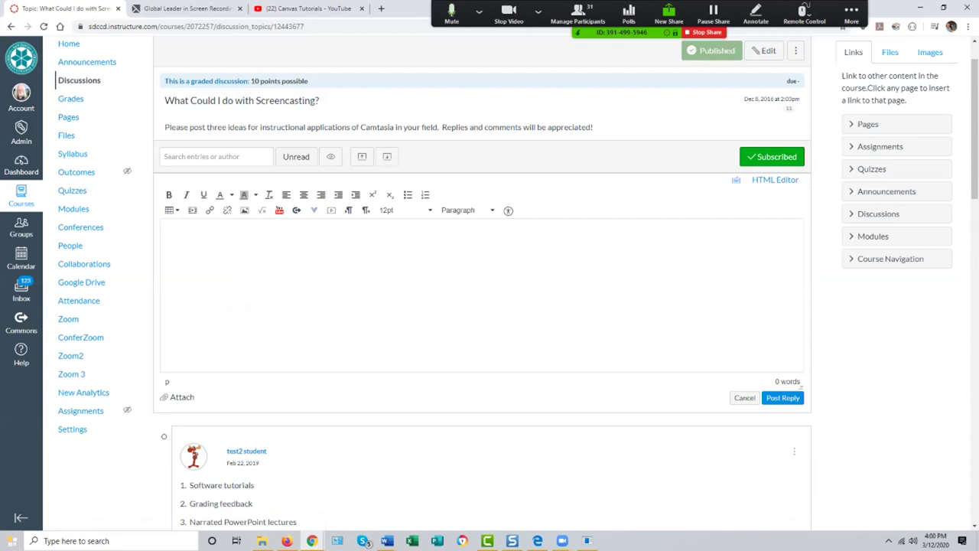
{"action": "left_click", "coordinate": [744, 397]}
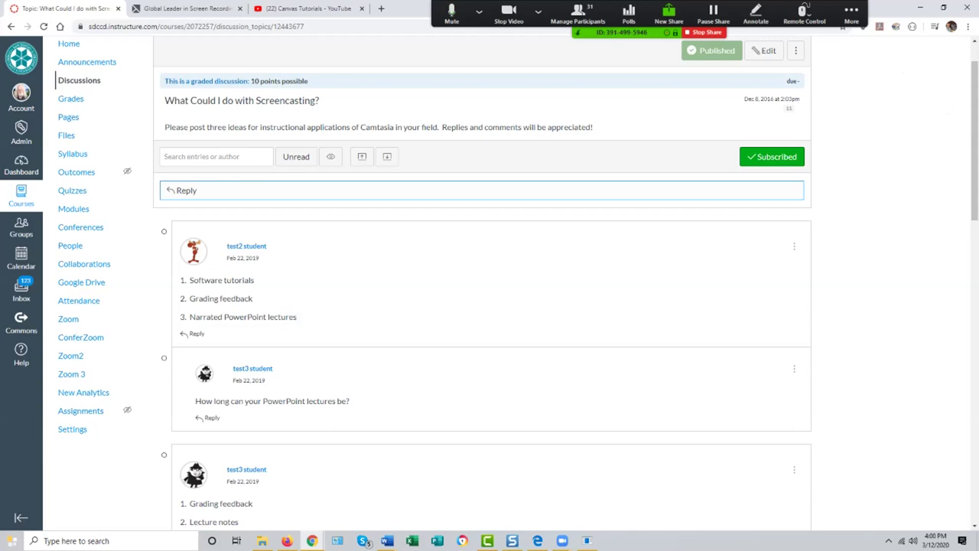
Step: Look over the ISCD2x Modules page
{"action": "left_click", "coordinate": [74, 208]}
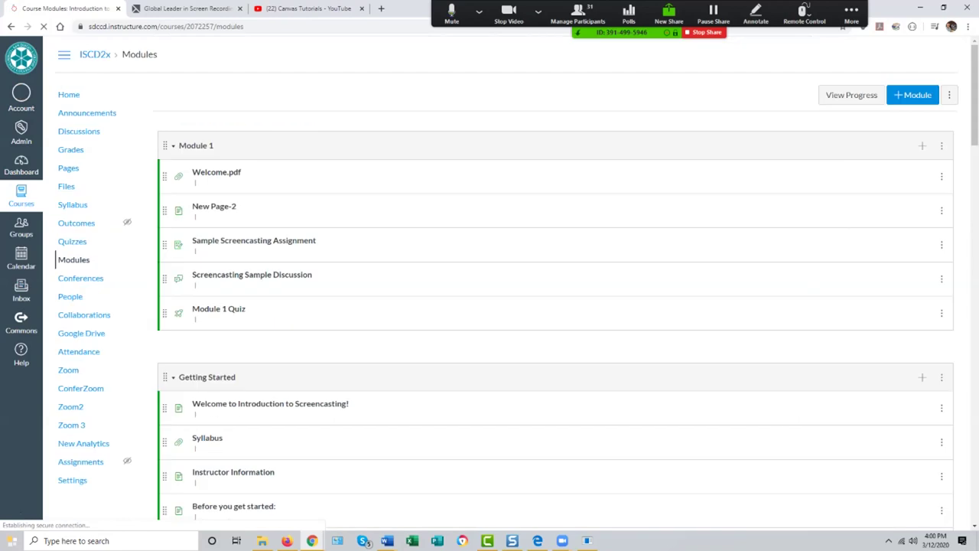
{"action": "scroll", "coordinate": [535, 229], "scroll_direction": "down", "scroll_amount": 5}
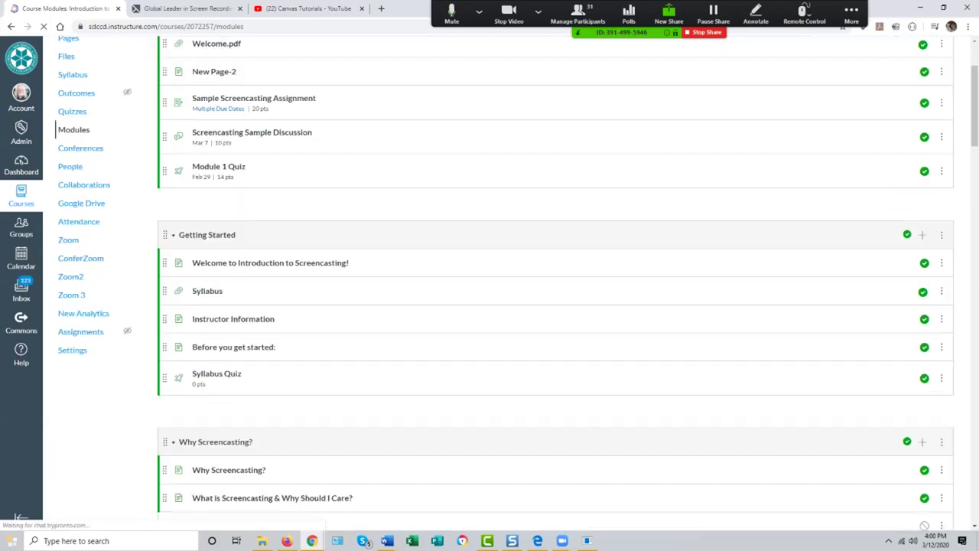
{"action": "scroll", "coordinate": [536, 283], "scroll_direction": "up", "scroll_amount": 5}
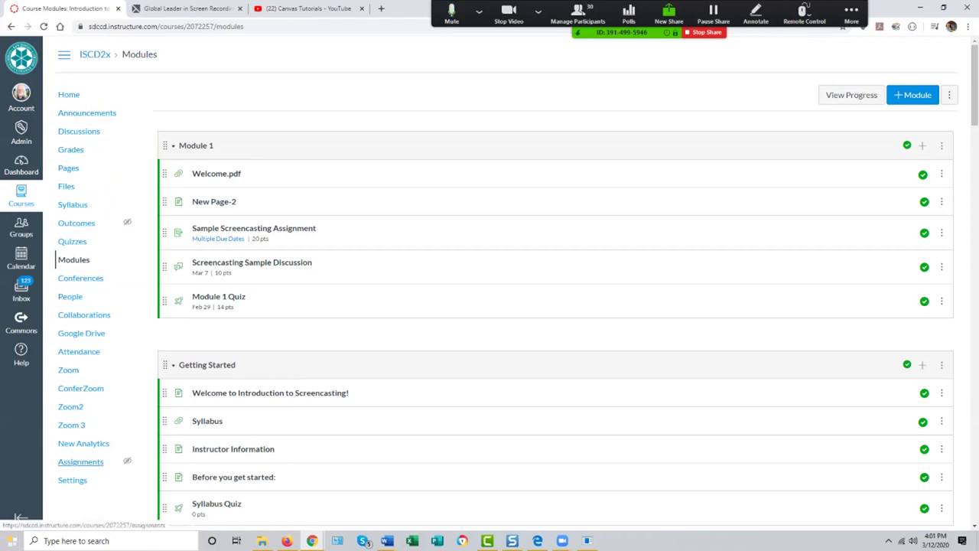
Step: Browse the assignments and quizzes lists, ending on the Course Syllabus page
{"action": "left_click", "coordinate": [81, 461]}
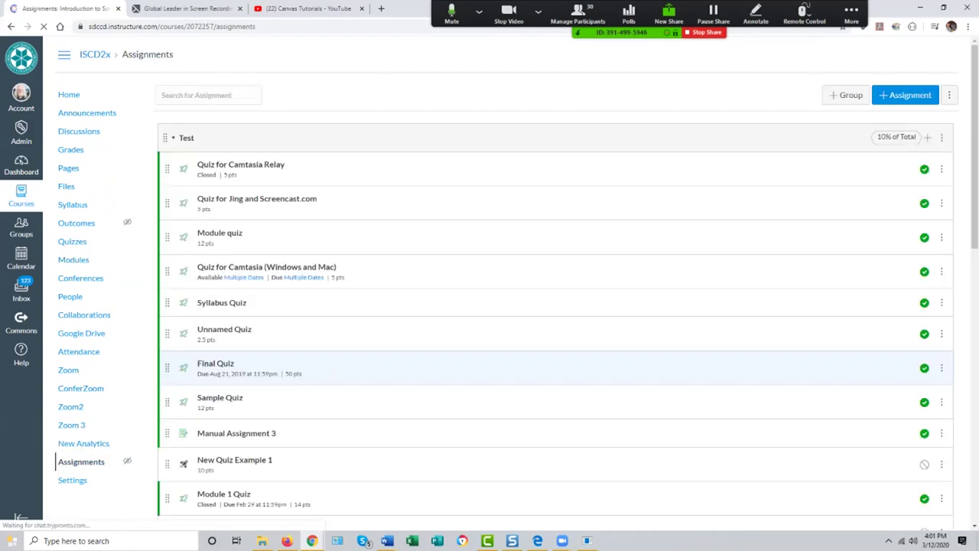
{"action": "scroll", "coordinate": [555, 306], "scroll_direction": "down", "scroll_amount": 8}
{"action": "scroll", "coordinate": [490, 306], "scroll_direction": "down", "scroll_amount": 2}
{"action": "scroll", "coordinate": [489, 306], "scroll_direction": "up", "scroll_amount": 8}
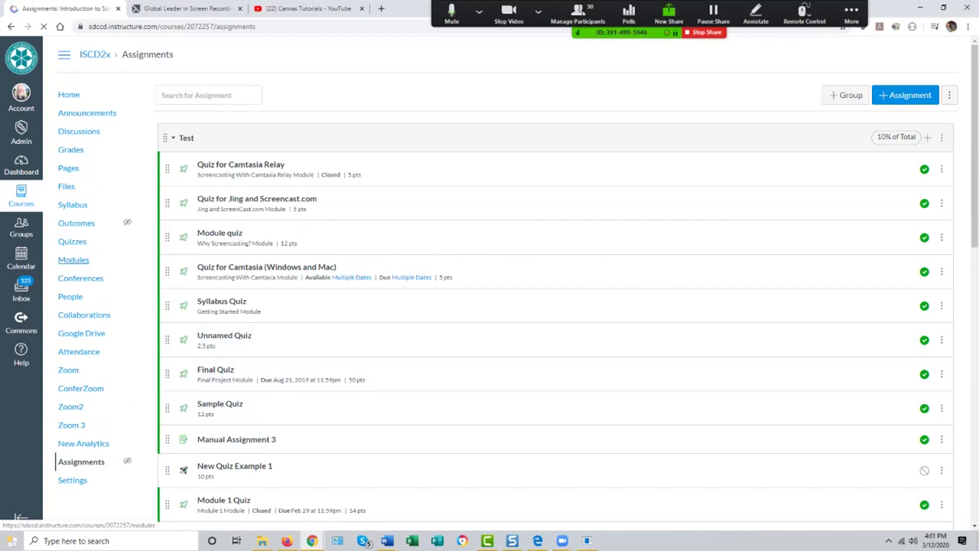
{"action": "left_click", "coordinate": [72, 241]}
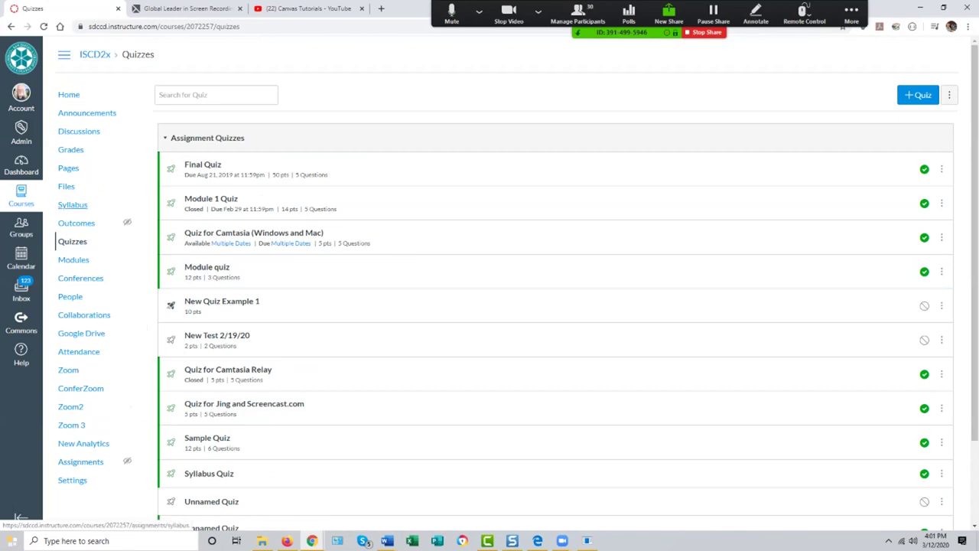
{"action": "left_click", "coordinate": [77, 206]}
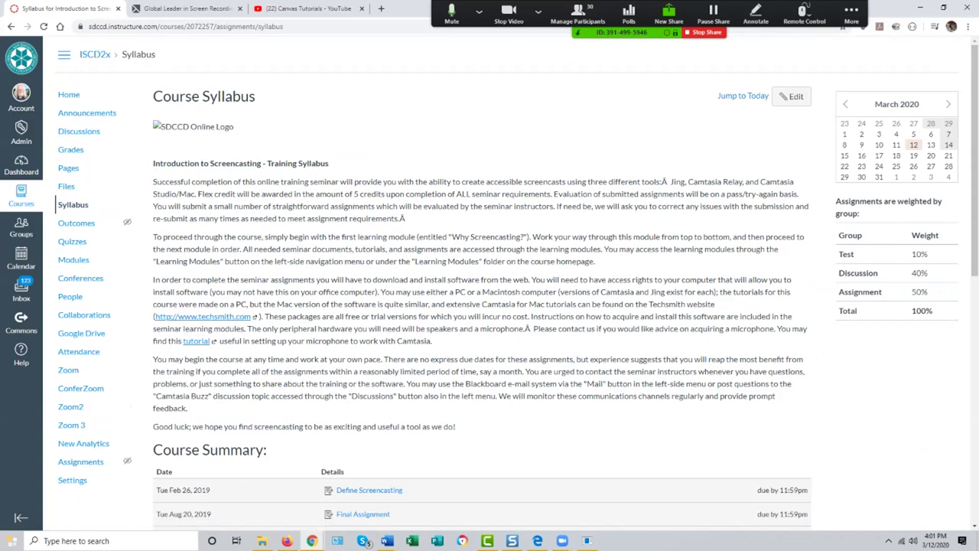
Step: Scroll through the syllabus Course Summary, then open its editor and cancel without changes
{"action": "scroll", "coordinate": [490, 283], "scroll_direction": "down", "scroll_amount": 5}
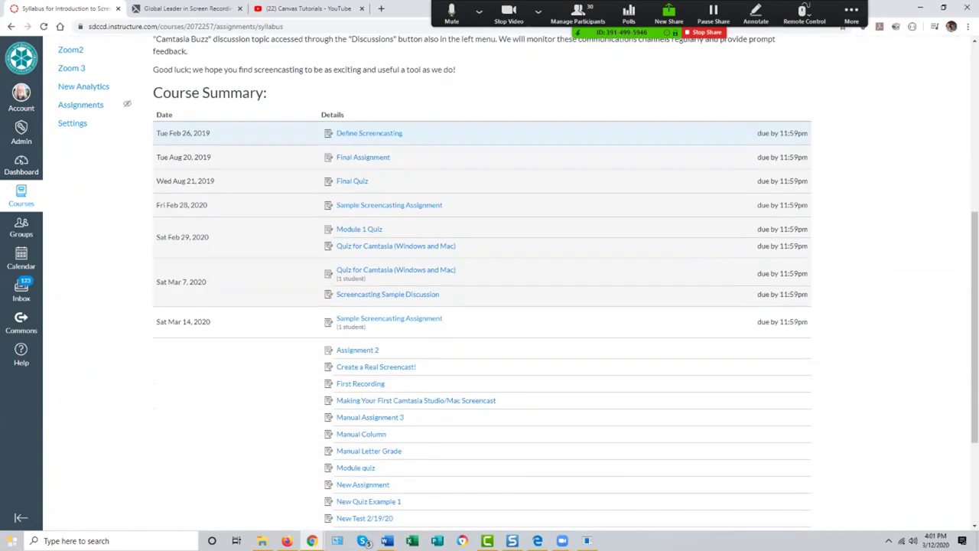
{"action": "scroll", "coordinate": [490, 283], "scroll_direction": "down", "scroll_amount": 1}
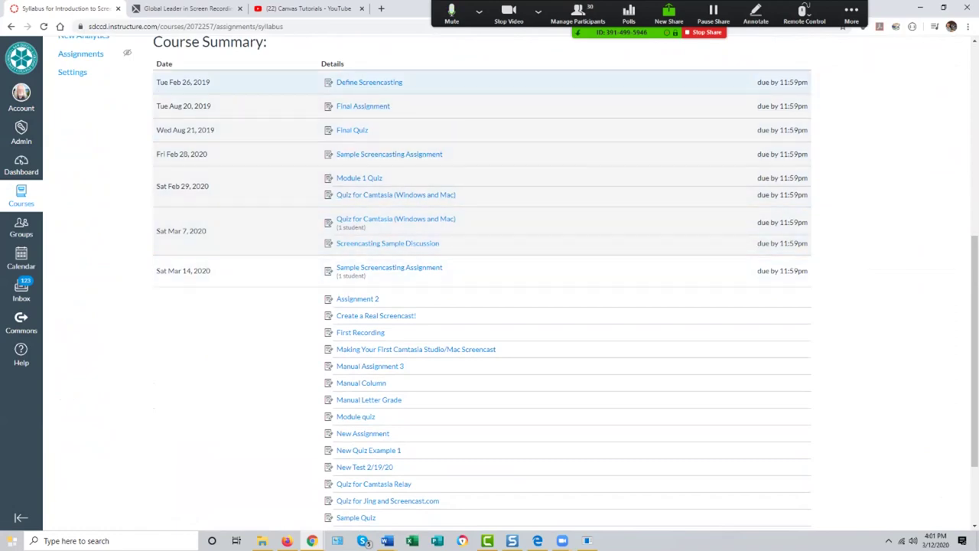
{"action": "scroll", "coordinate": [490, 283], "scroll_direction": "up", "scroll_amount": 4}
{"action": "scroll", "coordinate": [490, 283], "scroll_direction": "down", "scroll_amount": 4}
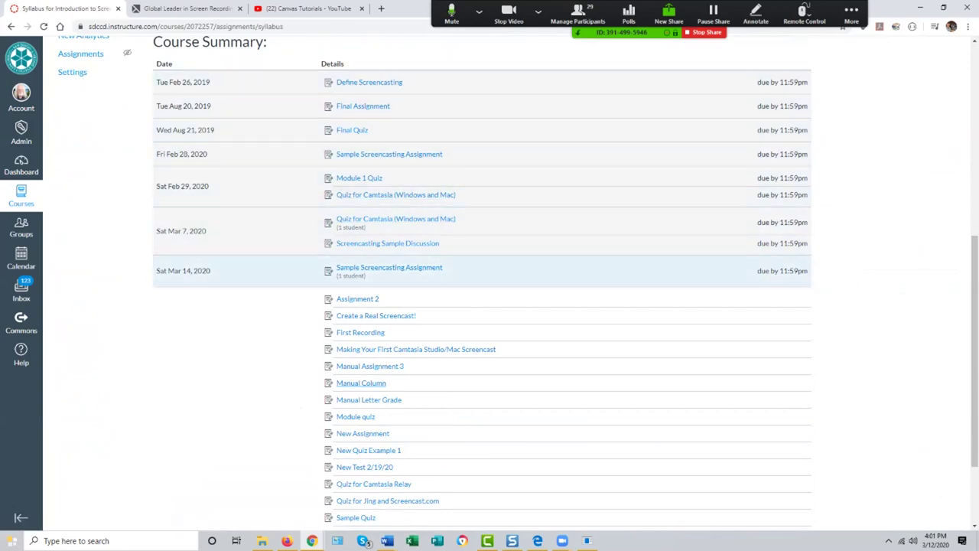
{"action": "scroll", "coordinate": [459, 408], "scroll_direction": "up", "scroll_amount": 3}
{"action": "scroll", "coordinate": [490, 306], "scroll_direction": "up", "scroll_amount": 2}
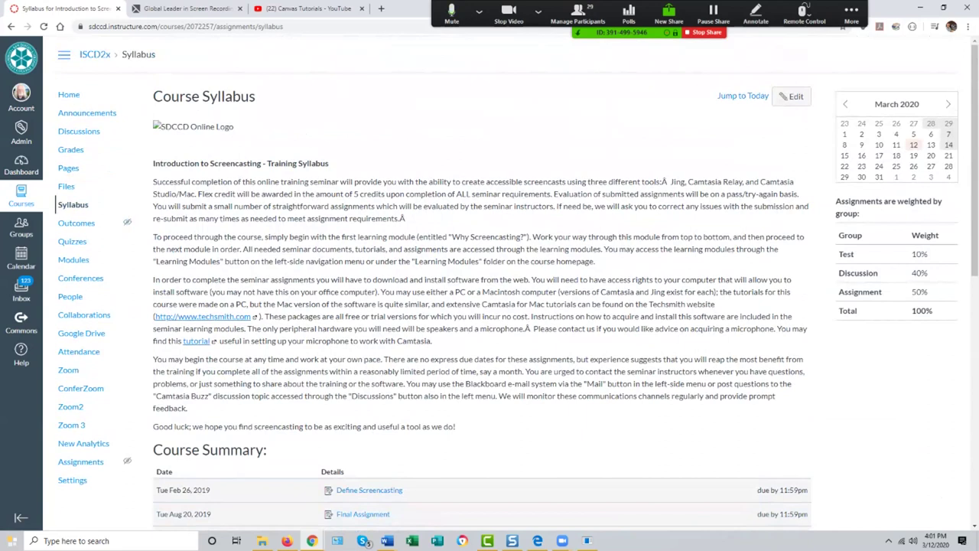
{"action": "left_click", "coordinate": [792, 97]}
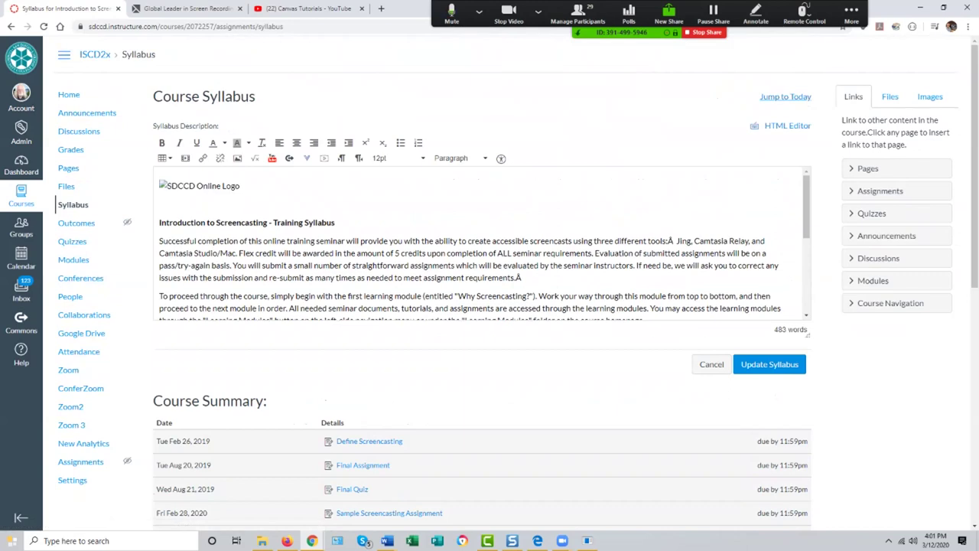
{"action": "mouse_move", "coordinate": [806, 205]}
{"action": "left_mouse_down"}
{"action": "mouse_move", "coordinate": [805, 256]}
{"action": "mouse_move", "coordinate": [806, 204]}
{"action": "left_mouse_up"}
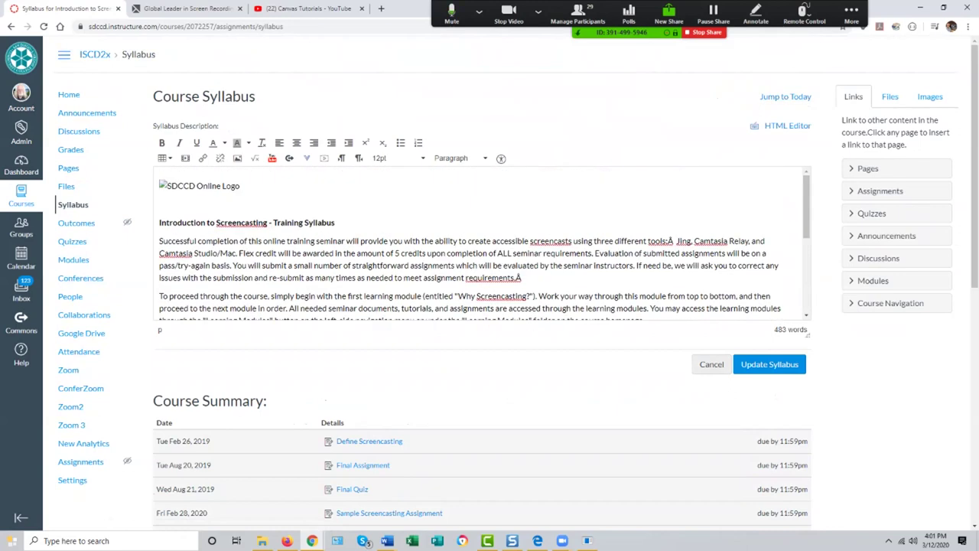
{"action": "left_click", "coordinate": [712, 364]}
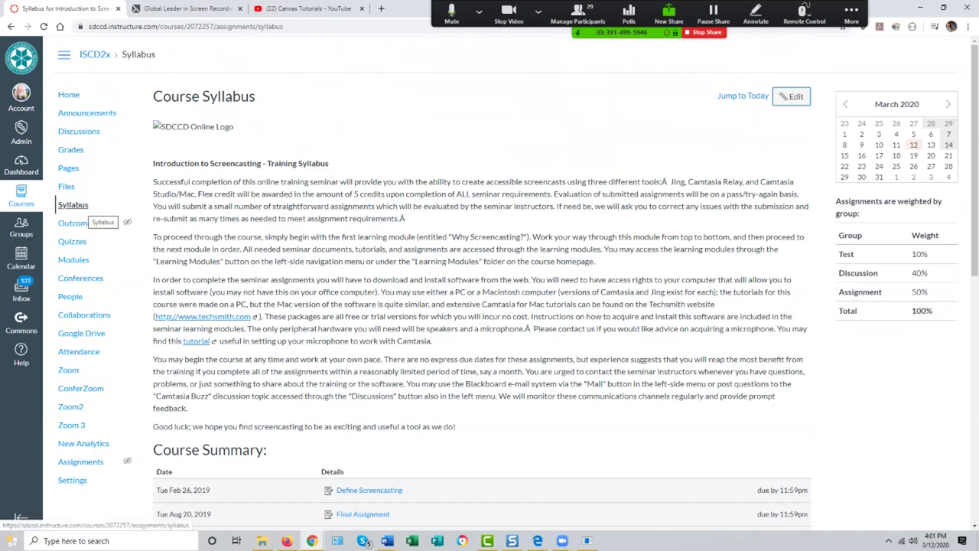
Step: Open the ISCD2x course Settings page using keyboard navigation
{"action": "scroll", "coordinate": [482, 275], "scroll_direction": "down", "scroll_amount": 8}
{"action": "scroll", "coordinate": [482, 276], "scroll_direction": "up", "scroll_amount": 4}
{"action": "scroll", "coordinate": [482, 306], "scroll_direction": "up", "scroll_amount": 5}
{"action": "scroll", "coordinate": [482, 306], "scroll_direction": "down", "scroll_amount": 5}
{"action": "key", "text": "Tab"}
{"action": "key", "text": "Return"}
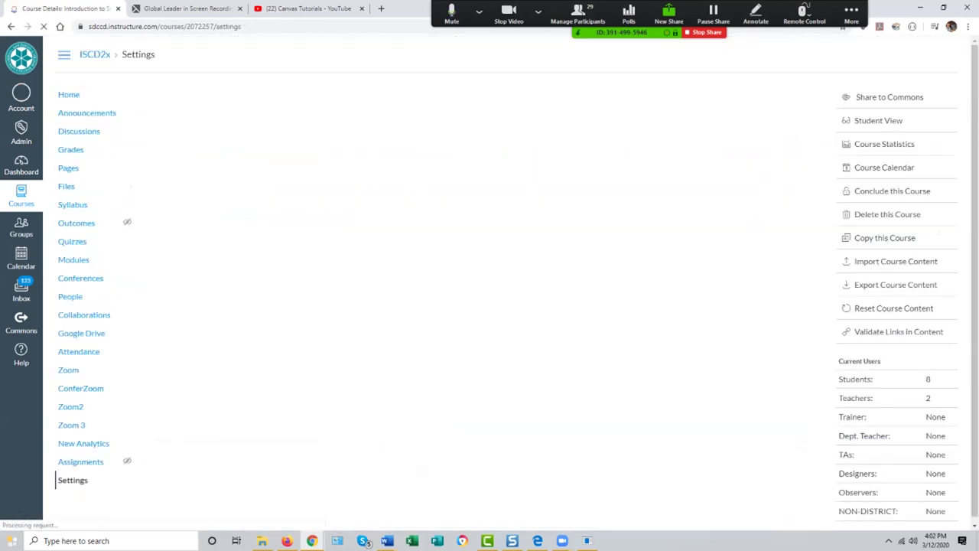
Step: In the Navigation tab, drag Syllabus down into the hidden items list
{"action": "key", "text": "Return"}
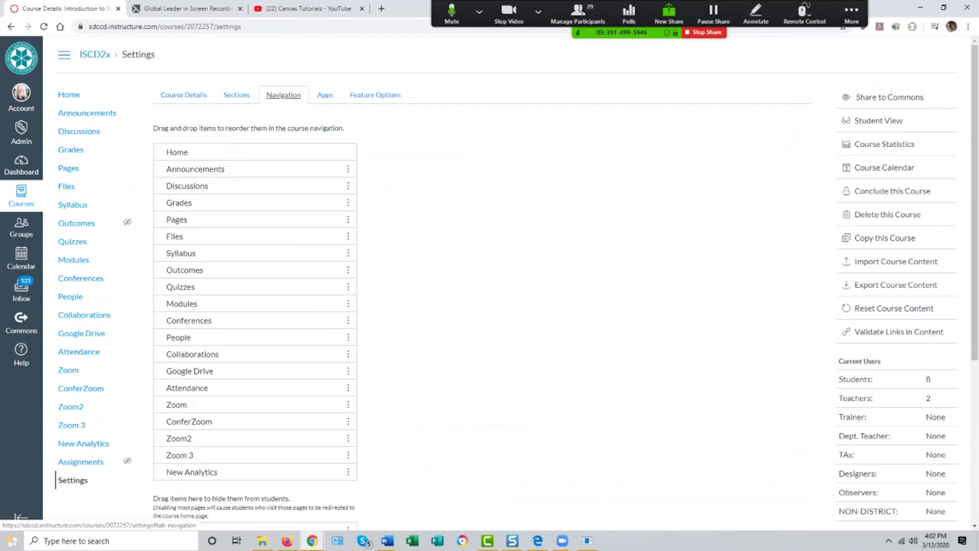
{"action": "scroll", "coordinate": [253, 230], "scroll_direction": "down", "scroll_amount": 3}
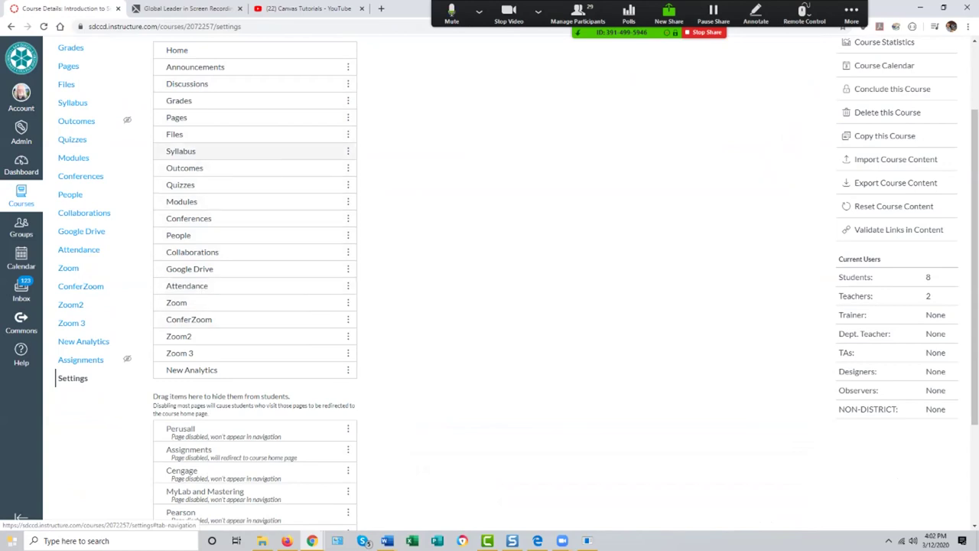
{"action": "left_click_drag", "start_coordinate": [181, 151], "coordinate": [180, 454]}
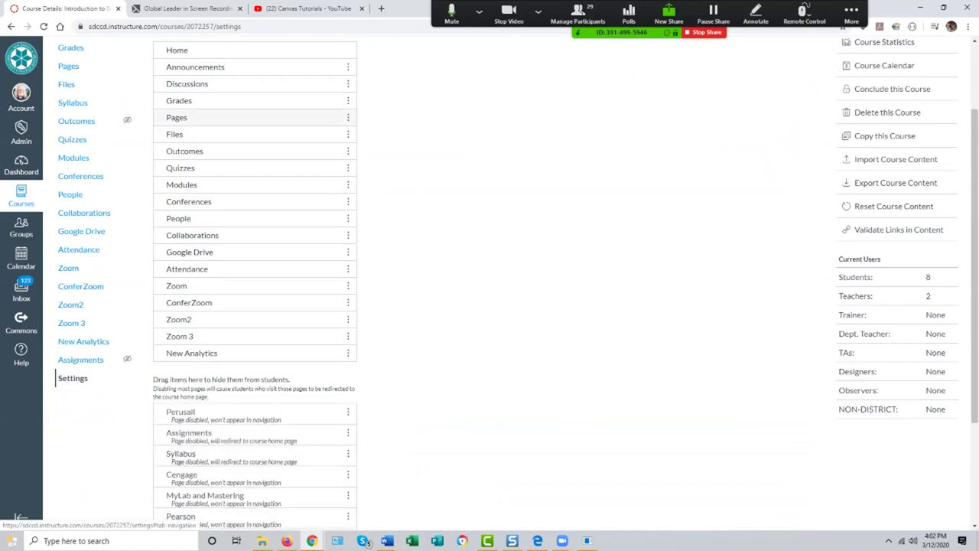
{"action": "scroll", "coordinate": [253, 134], "scroll_direction": "up", "scroll_amount": 2}
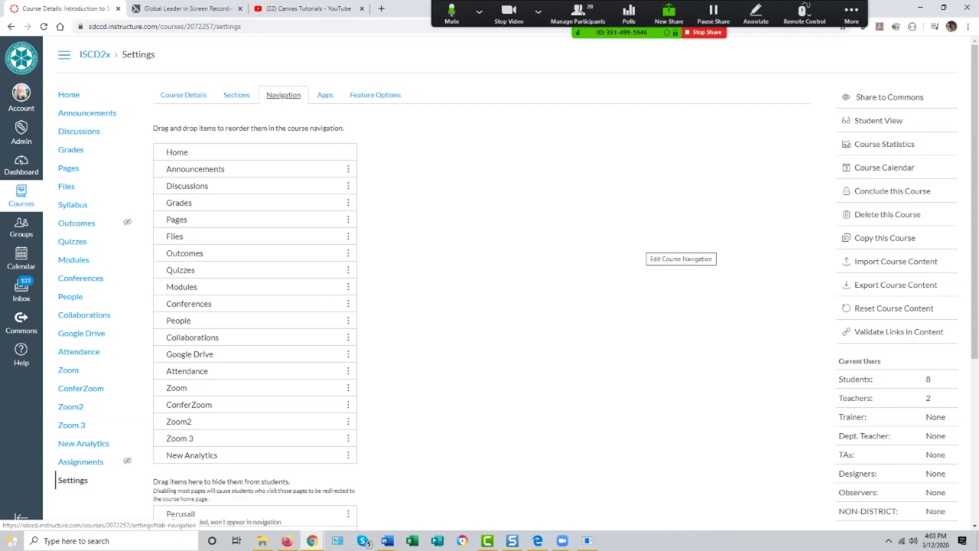
Step: Return to the dashboard and open the ISCD3 screencasting course card
{"action": "left_click", "coordinate": [21, 165]}
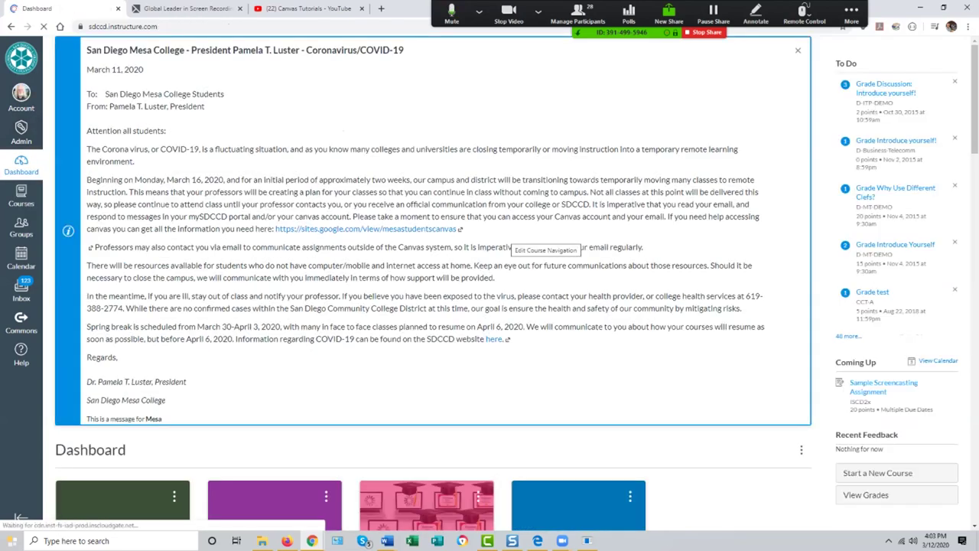
{"action": "scroll", "coordinate": [433, 290], "scroll_direction": "down", "scroll_amount": 5}
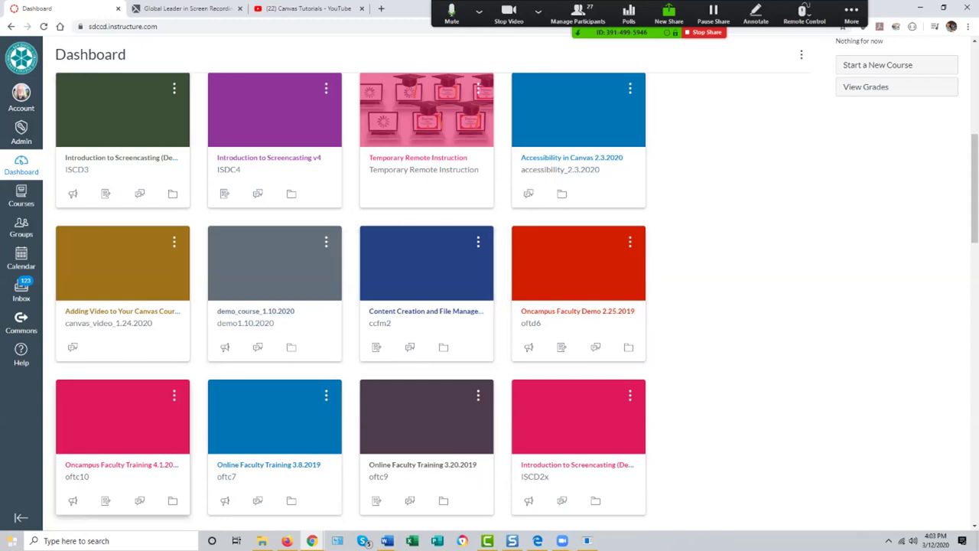
{"action": "left_click", "coordinate": [121, 161]}
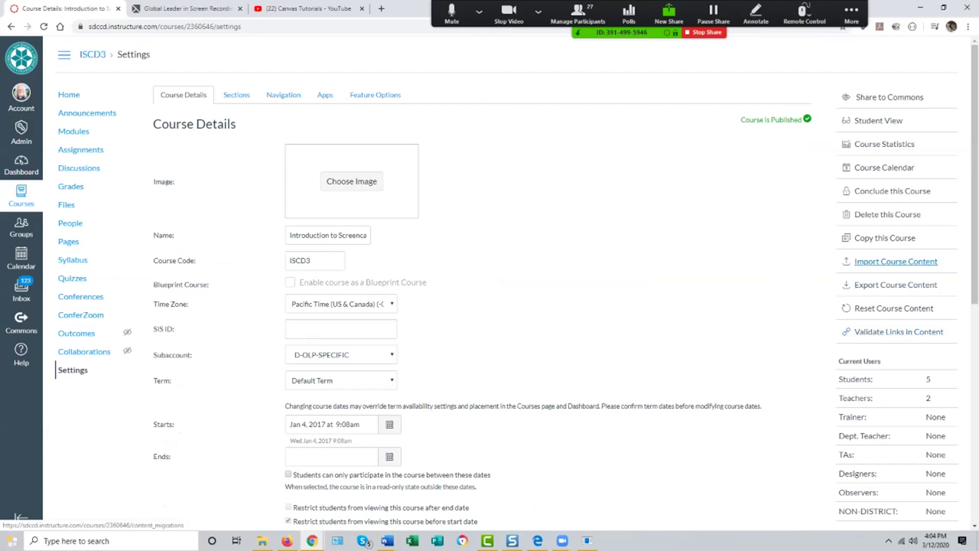
Step: View ISCD3's course import jobs and home page, then stop the Zoom screen share with Alt+S
{"action": "left_click", "coordinate": [895, 261]}
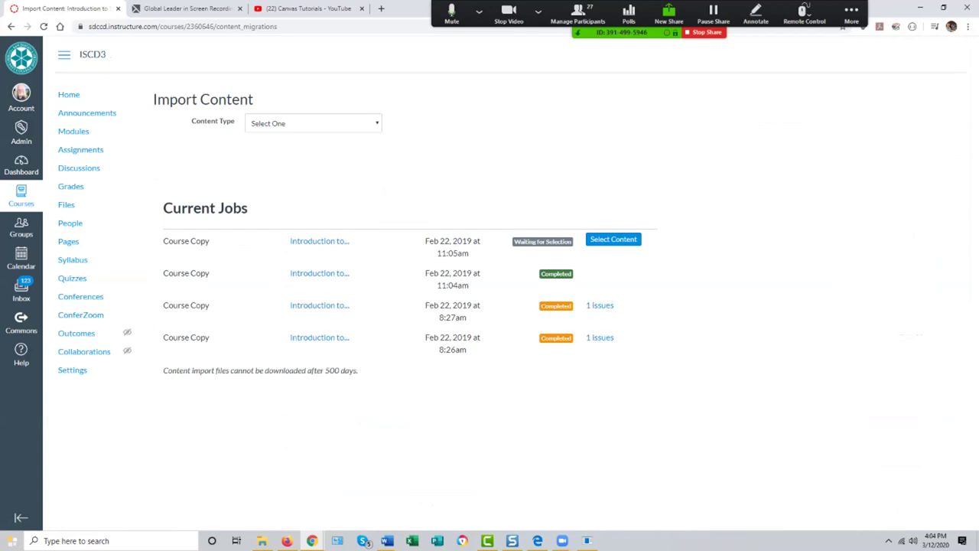
{"action": "left_click", "coordinate": [68, 94]}
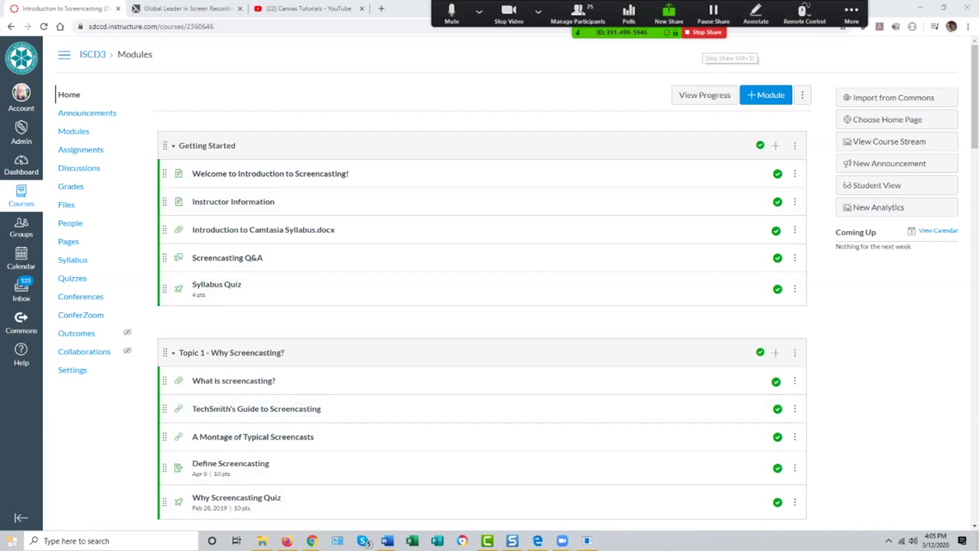
{"action": "key", "text": "alt+s"}
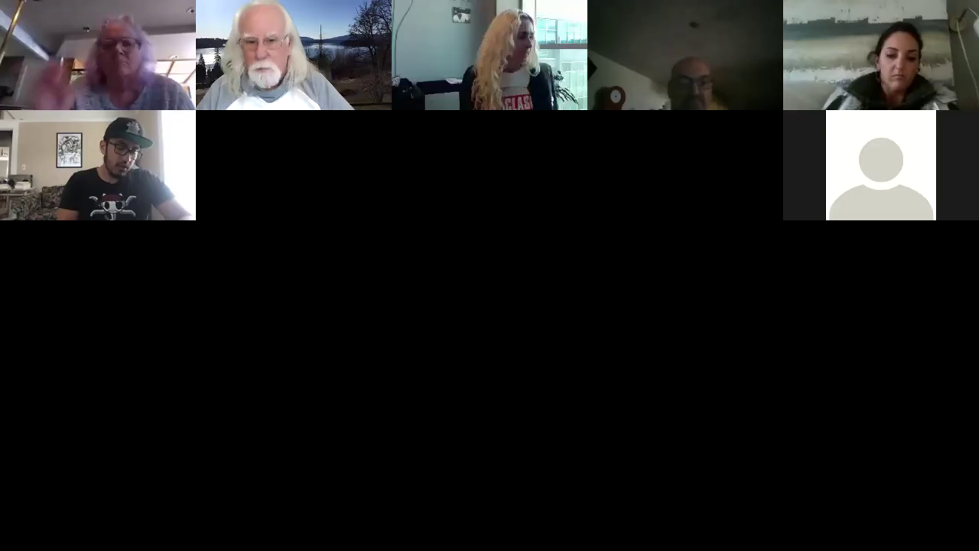